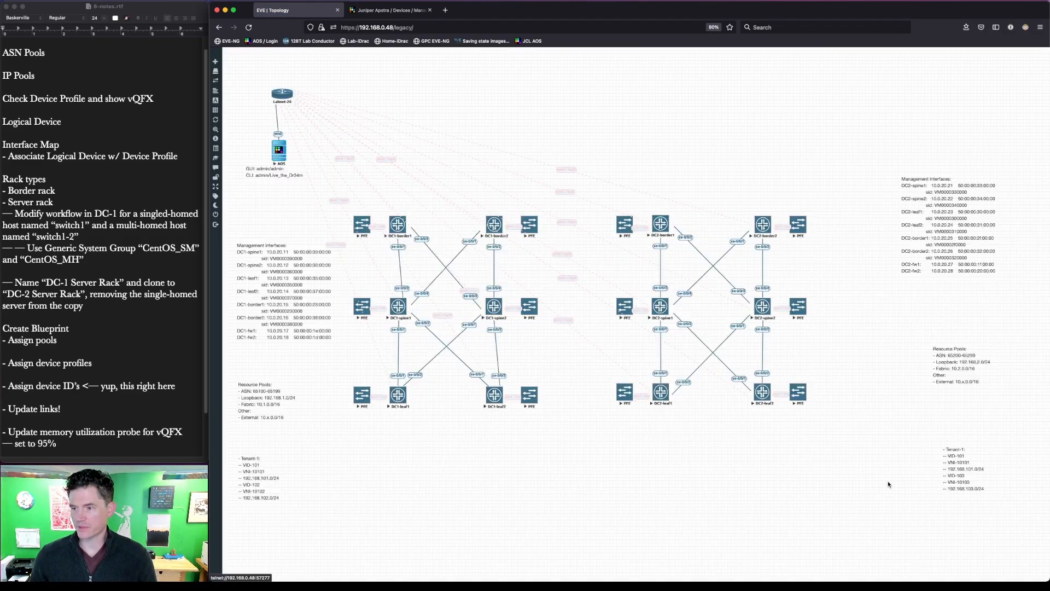
- Outline the DC-1 and DC-2 fabrics in red on the EVE-NG topology, then show Apstra's managed devices
key(super+shift+a)
mouse_move(865, 459)
mouse_down()
mouse_move(483, 202)
mouse_move(341, 181)
mouse_up()
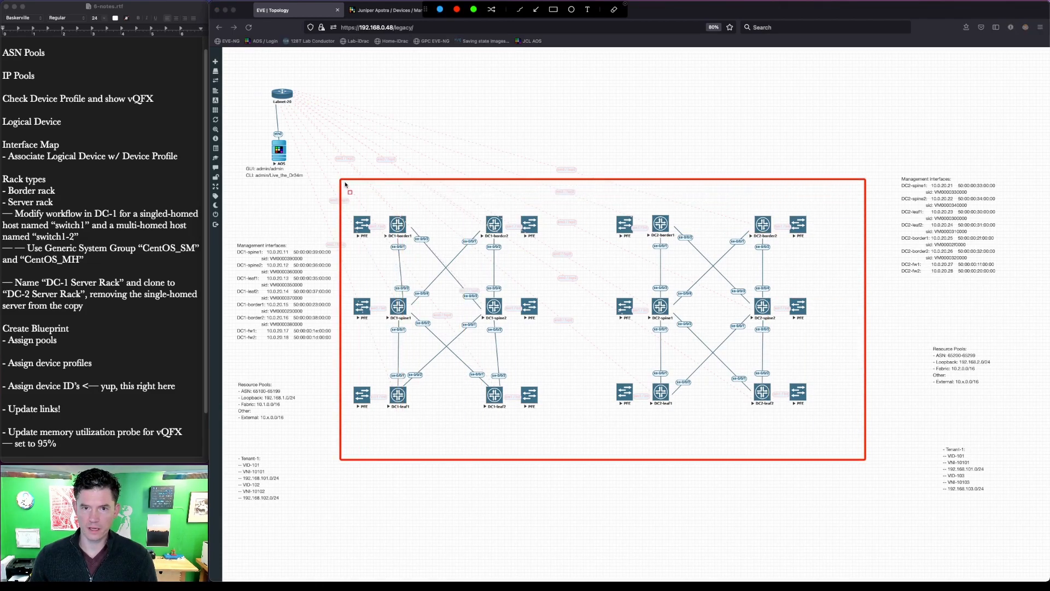
key(Escape)
click(384, 11)
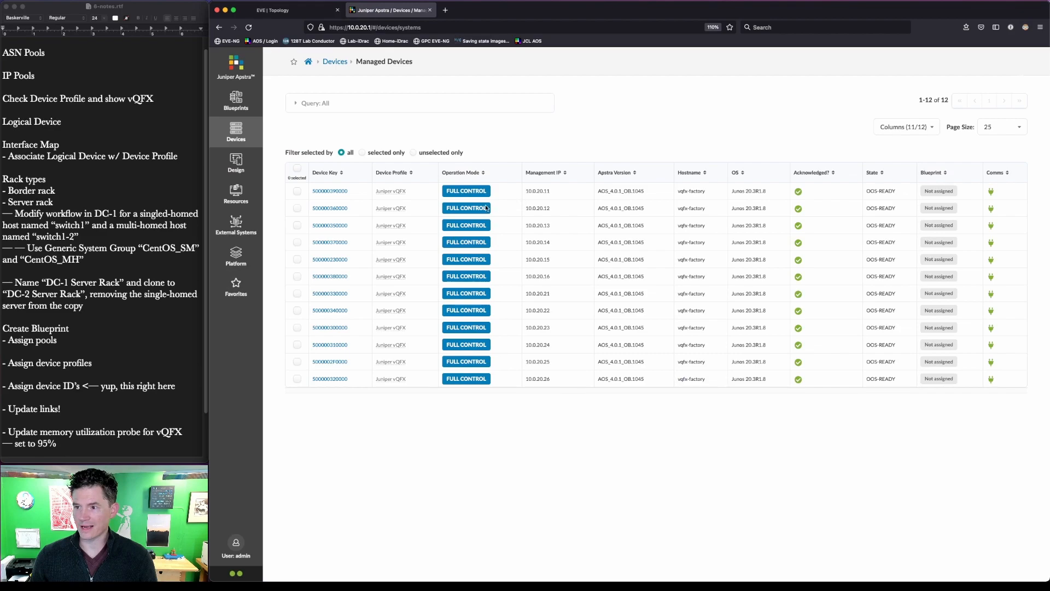
- Highlight the vQFX devices' Operation Mode and Acknowledged? columns, then go to the Blueprints page
key(super+shift+a)
drag(437, 157, 507, 434)
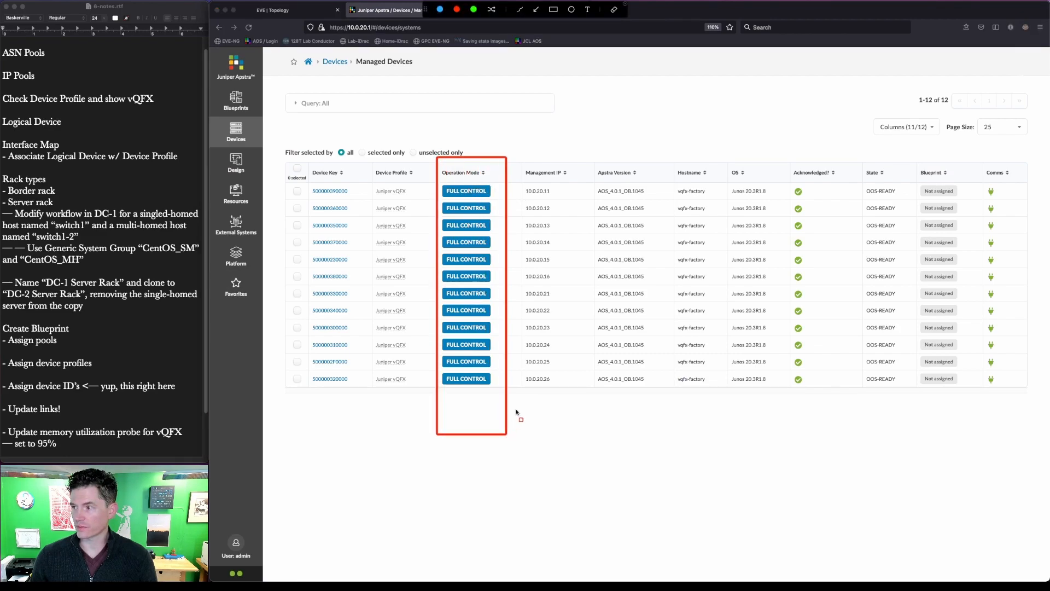
drag(783, 166, 812, 412)
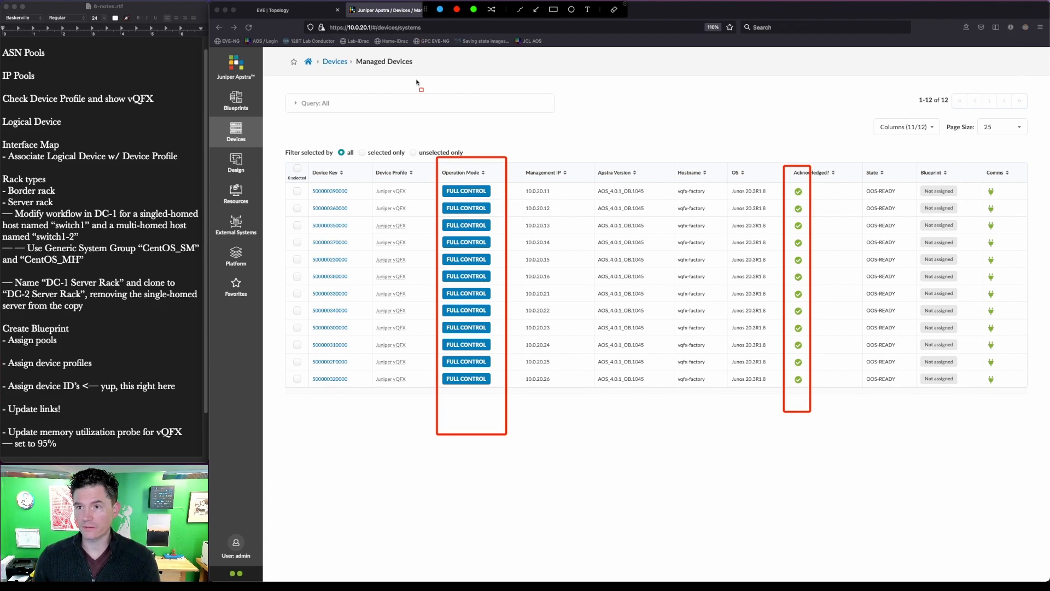
key(Escape)
click(241, 101)
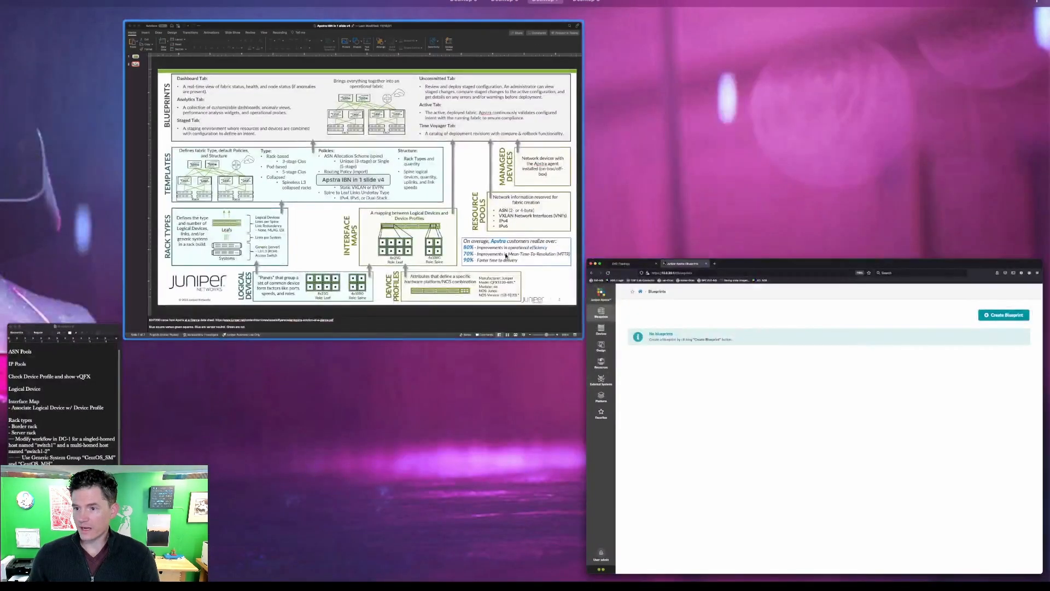
click(475, 244)
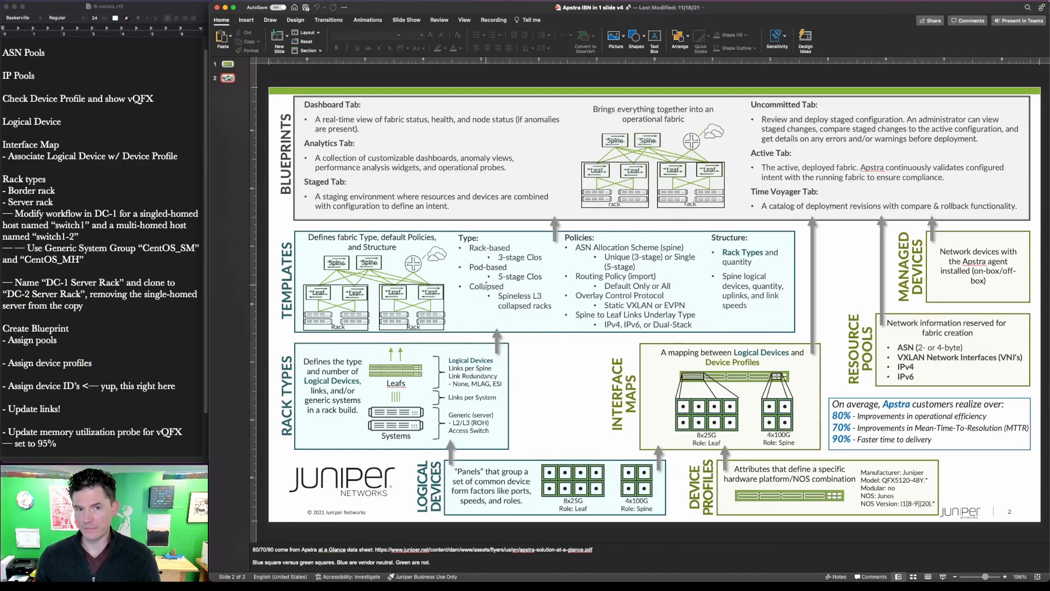
key(ctrl+a)
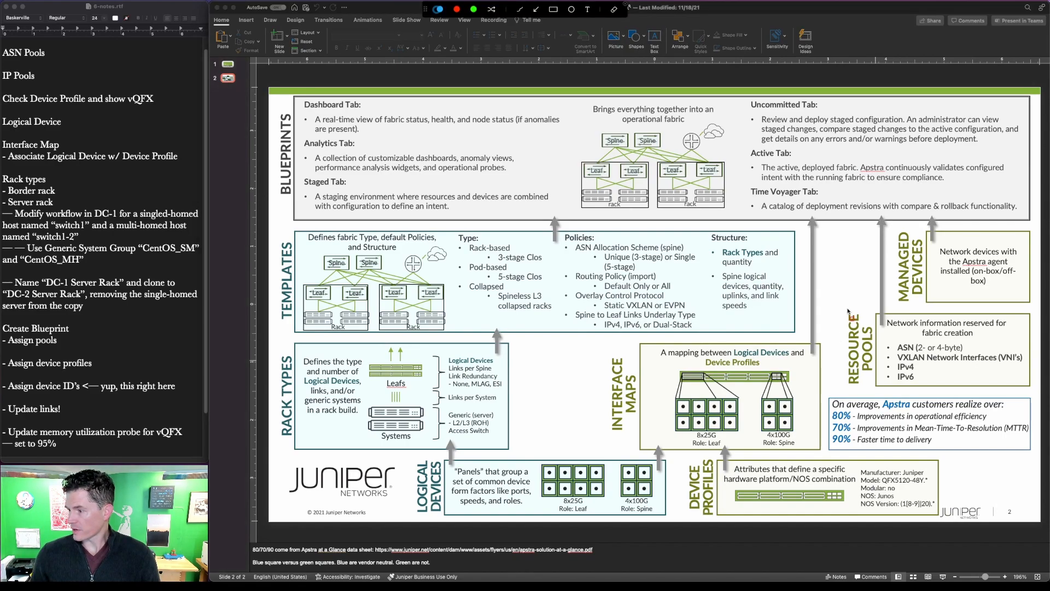
mouse_move(841, 303)
mouse_down()
mouse_move(959, 373)
mouse_move(1035, 390)
mouse_up()
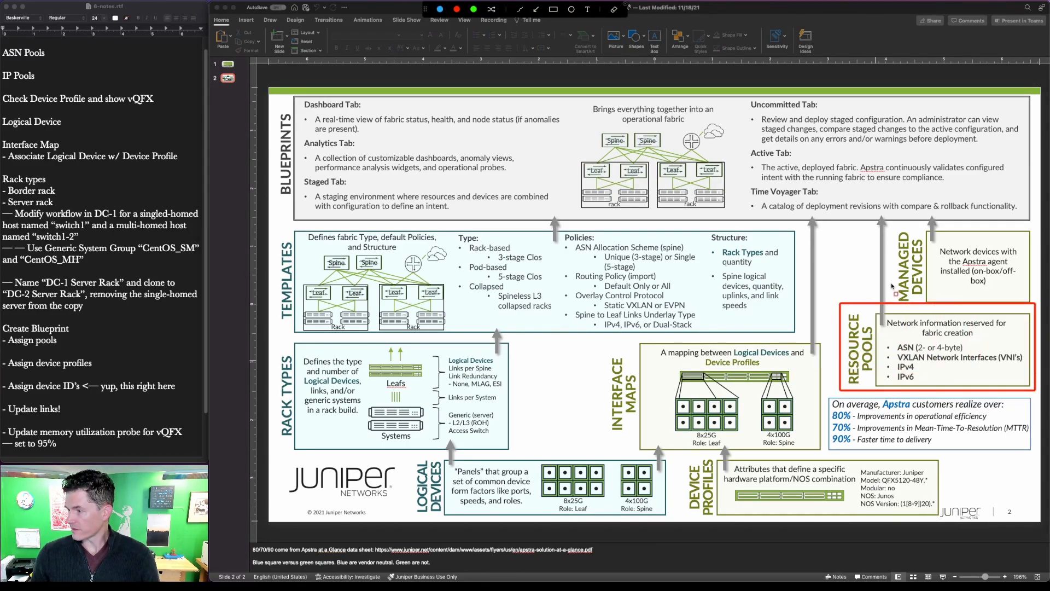
drag(830, 252, 892, 268)
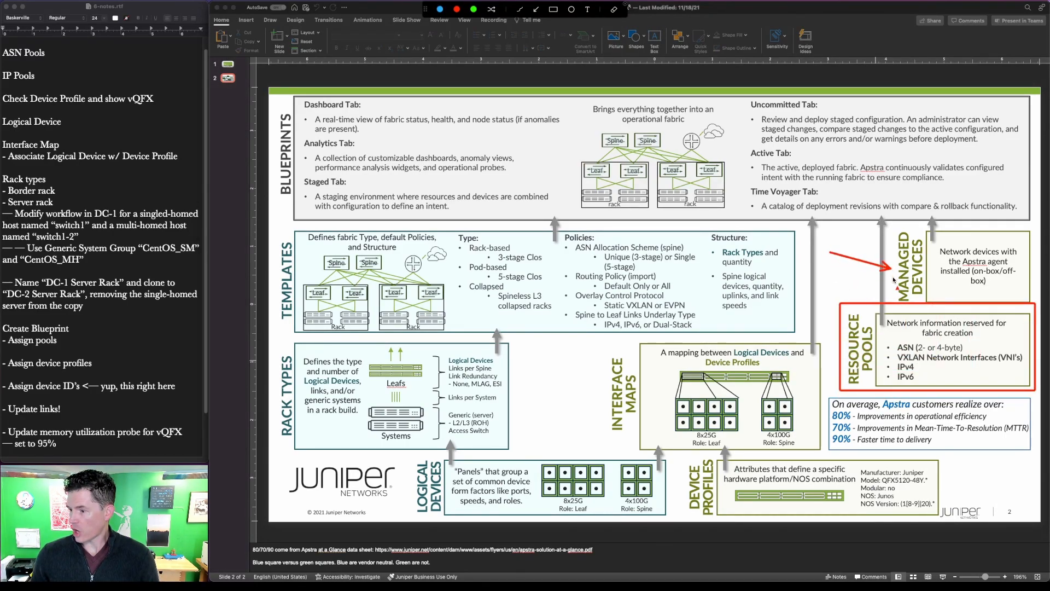
key(ctrl+a)
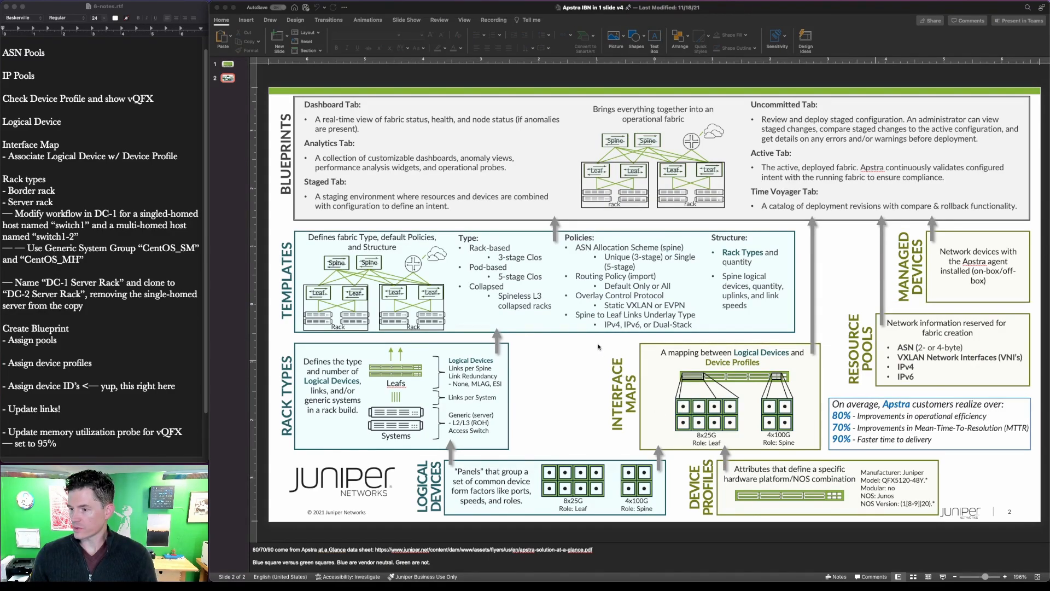
key(ctrl+a)
drag(598, 339, 827, 455)
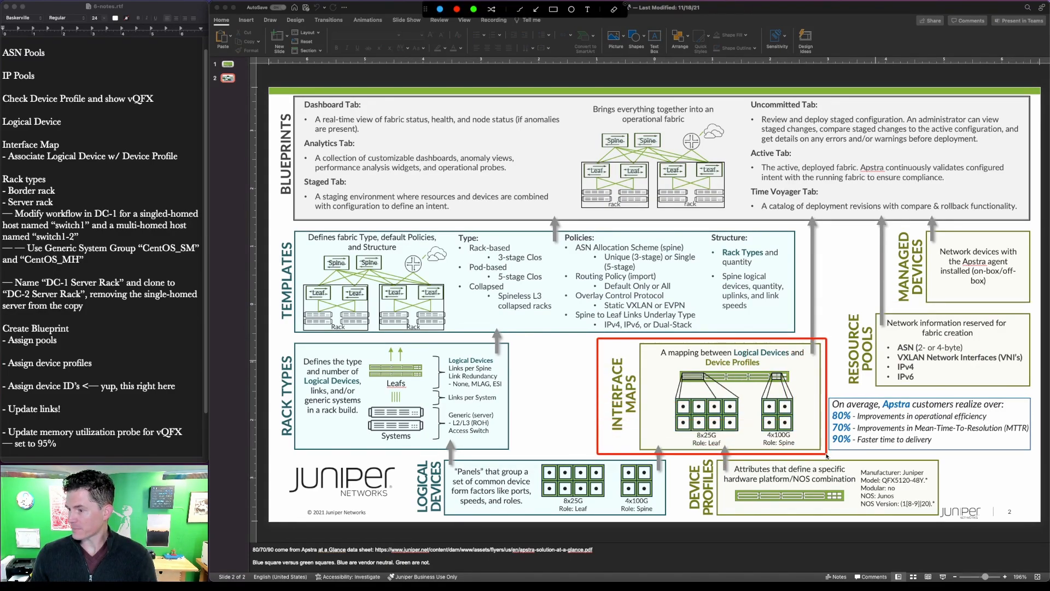
drag(678, 449, 950, 521)
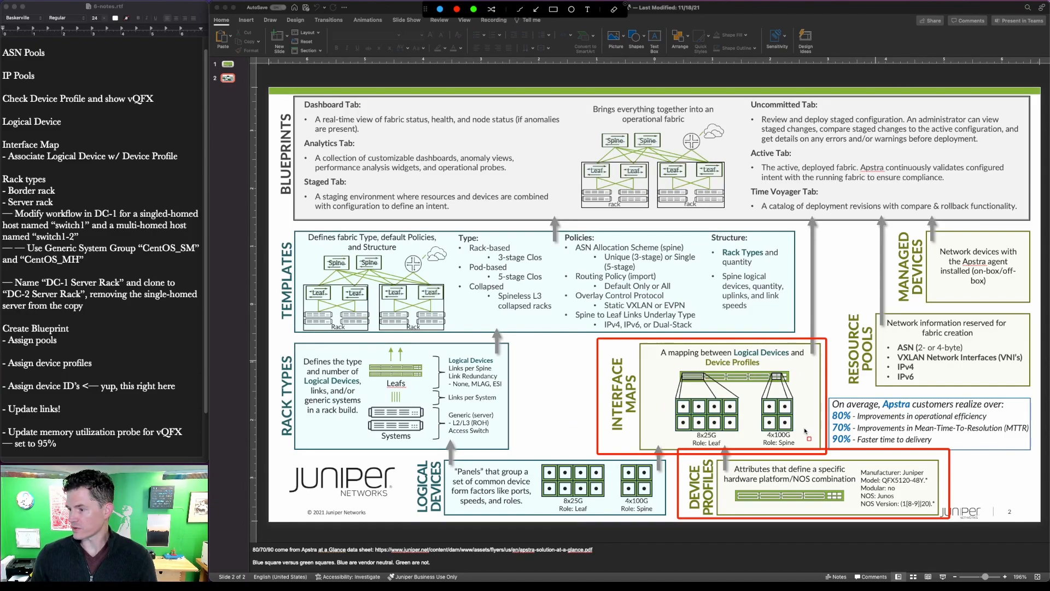
key(Escape)
key(ctrl+a)
mouse_move(679, 525)
mouse_down()
mouse_move(663, 506)
mouse_move(523, 454)
mouse_move(528, 448)
mouse_up()
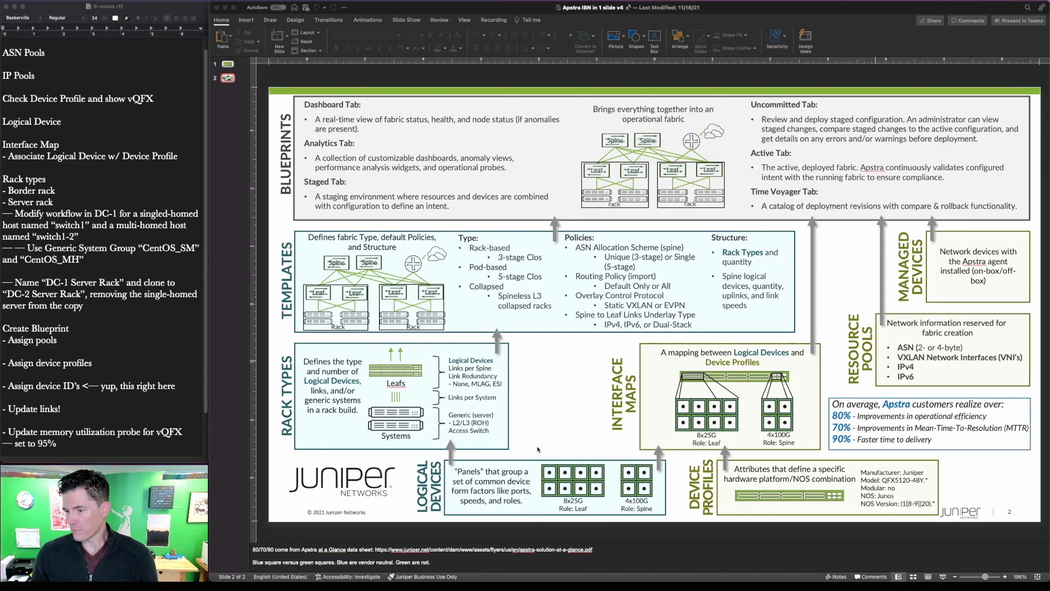
mouse_move(671, 465)
mouse_down()
mouse_move(685, 469)
mouse_move(670, 458)
mouse_up()
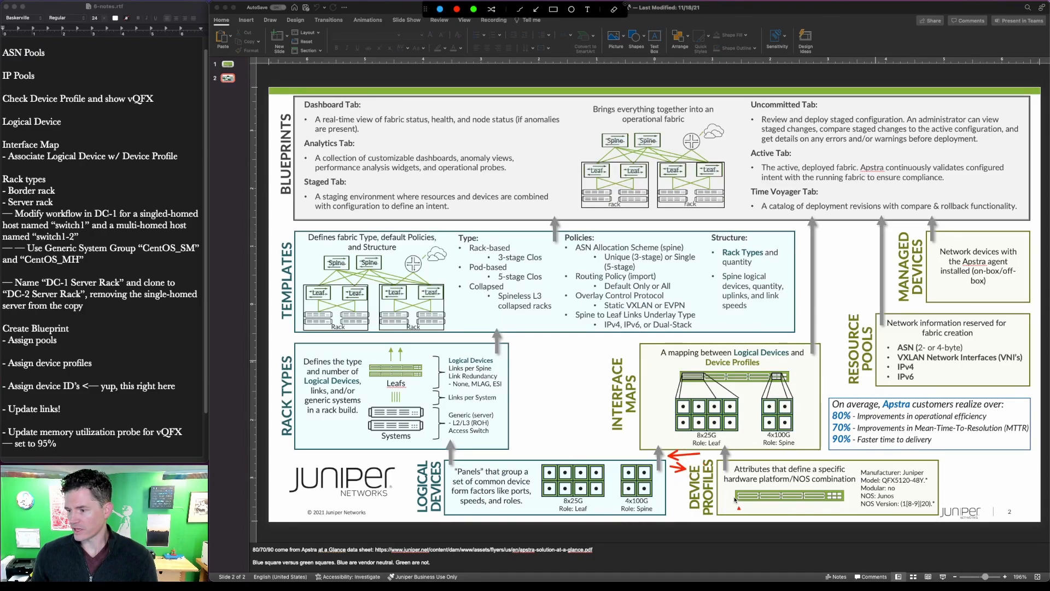
key(Escape)
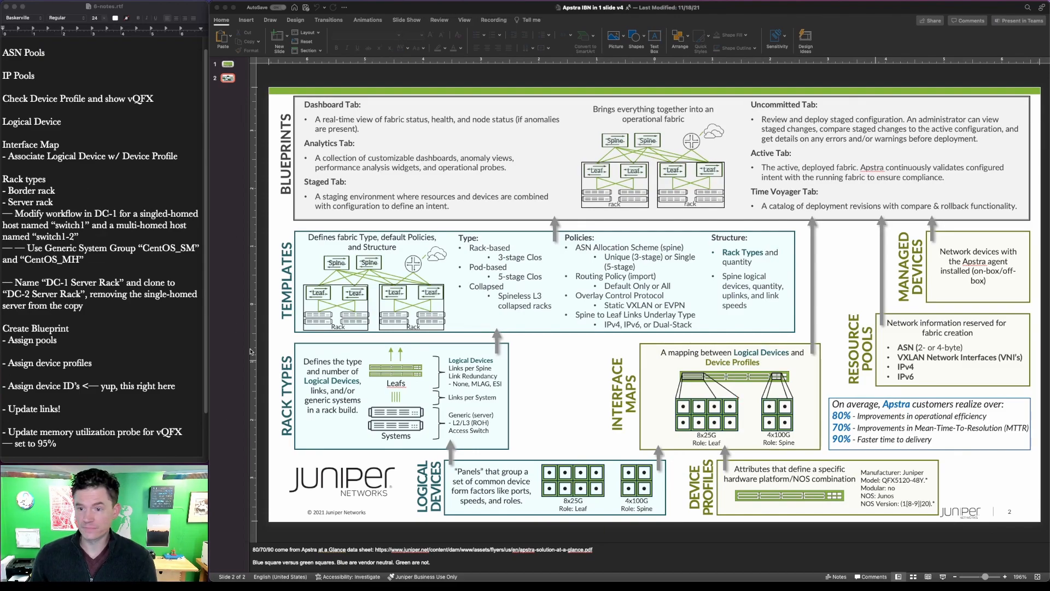
key(ctrl+Up)
click(451, 230)
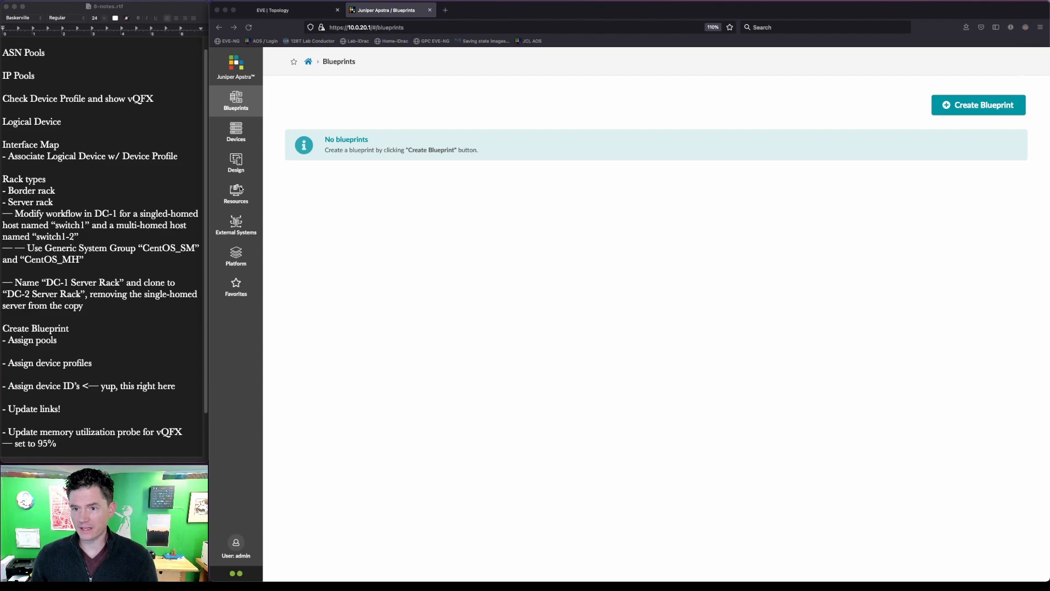
- Create ASN pool DC-1 with range 65100–65199, keeping the form open for another
click(239, 191)
click(287, 214)
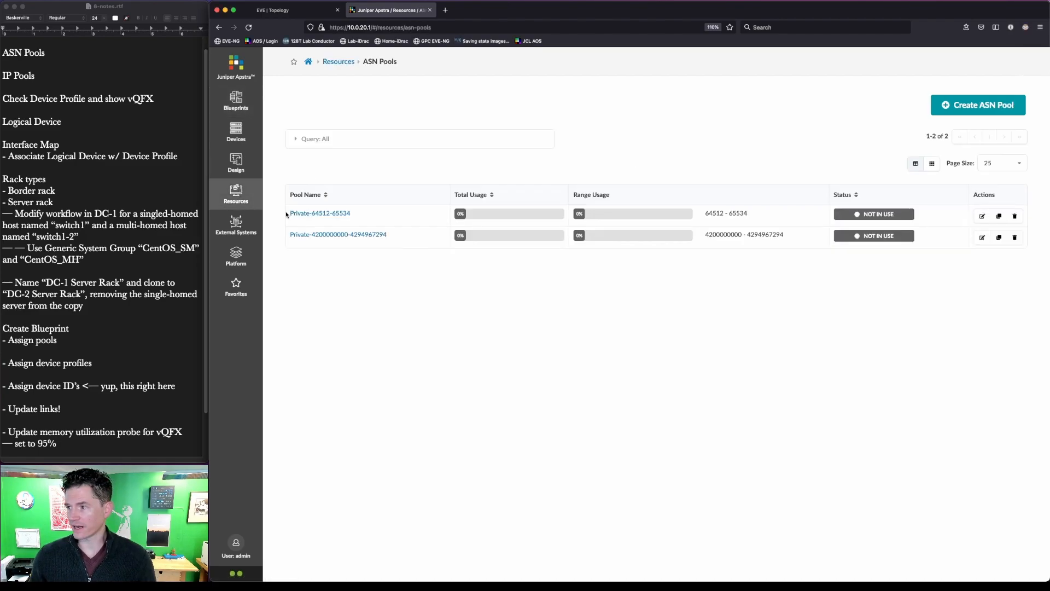
click(963, 97)
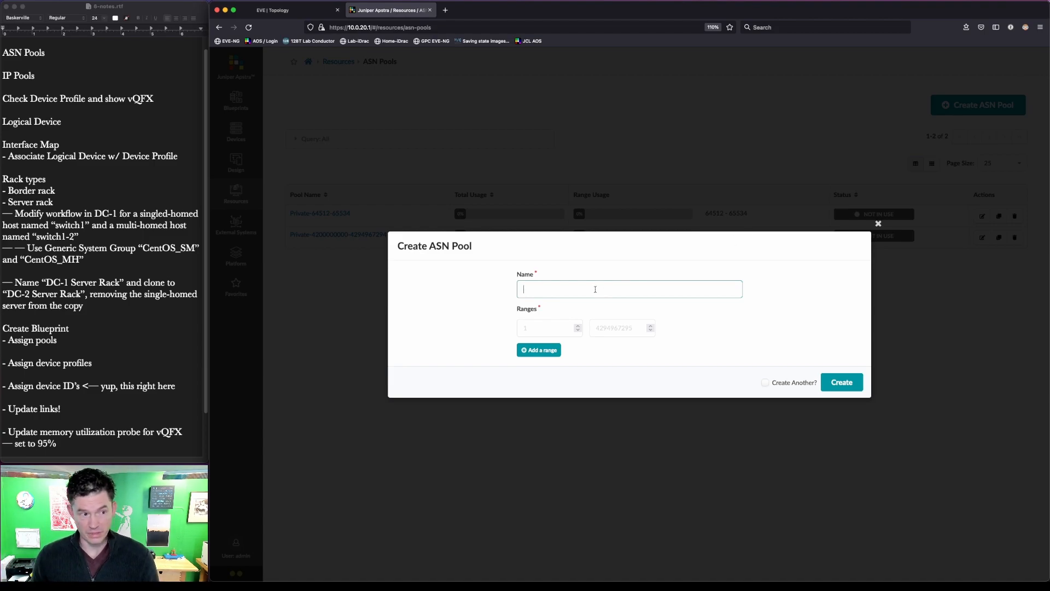
text(DC-1)
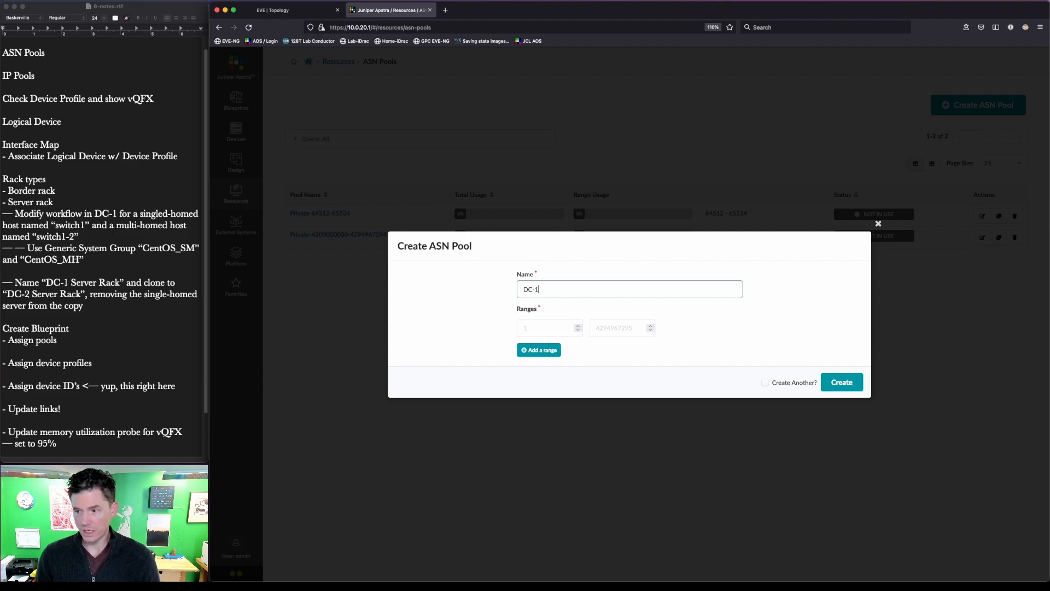
click(551, 326)
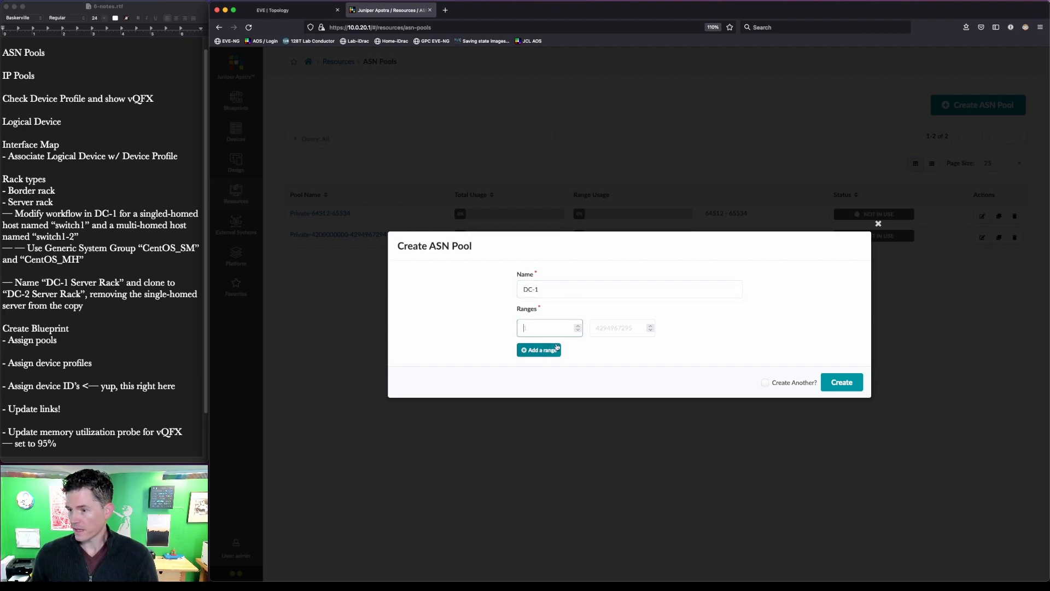
text(65100)
key(Tab)
text(65199)
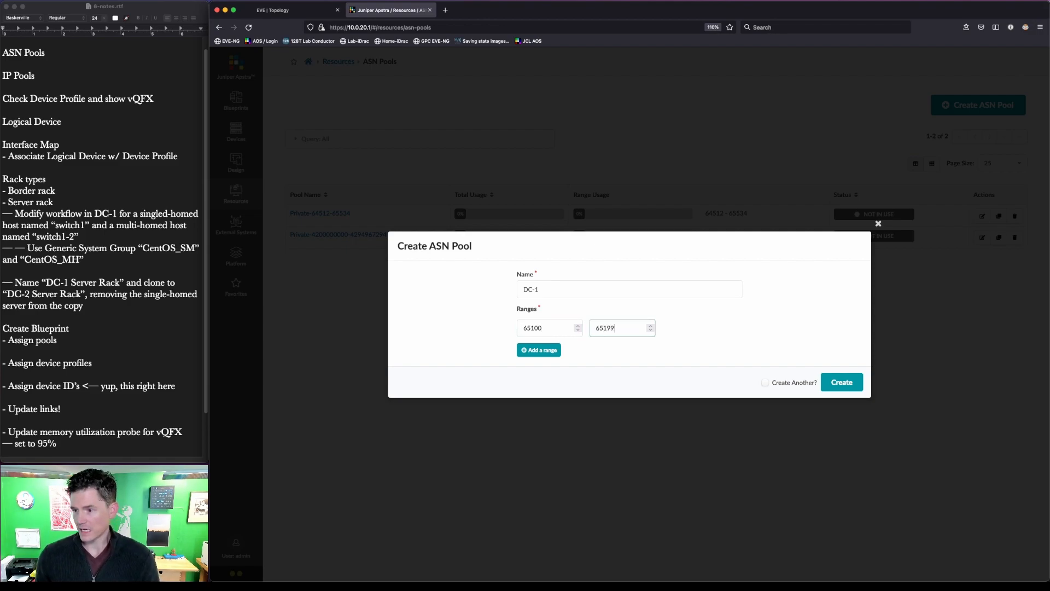
click(789, 384)
click(842, 382)
- Add ASN pool DC-2 with range 65200–65299
click(624, 289)
text(DC)
key(Tab)
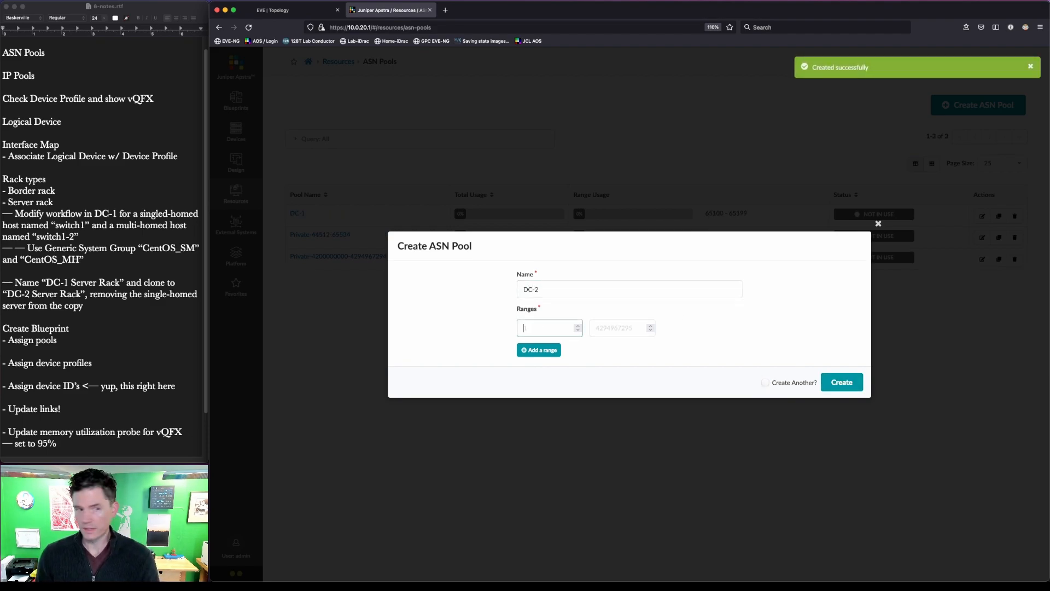
text(65200)
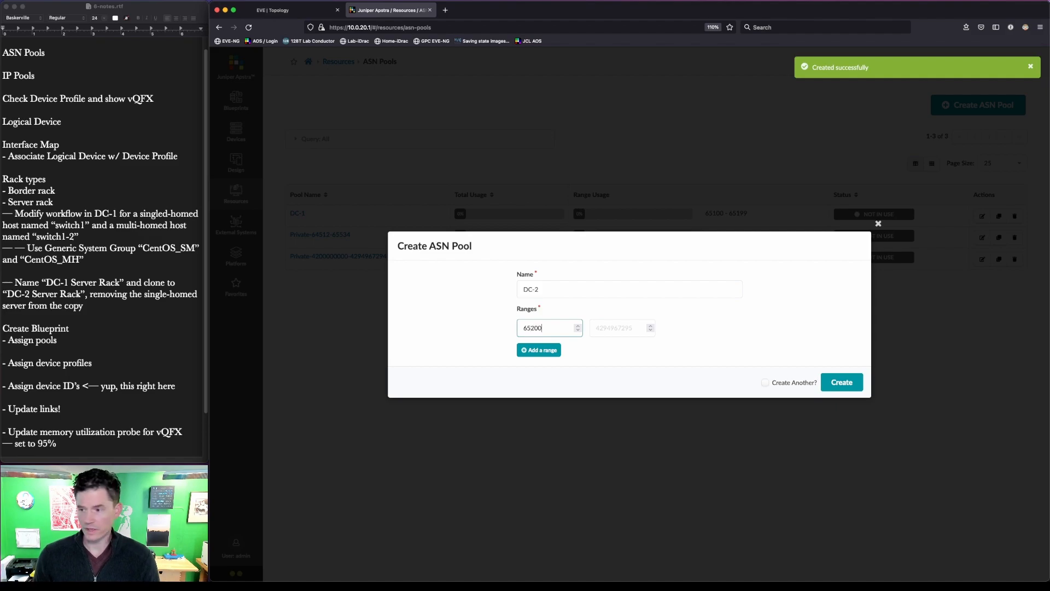
key(Tab)
text(65299)
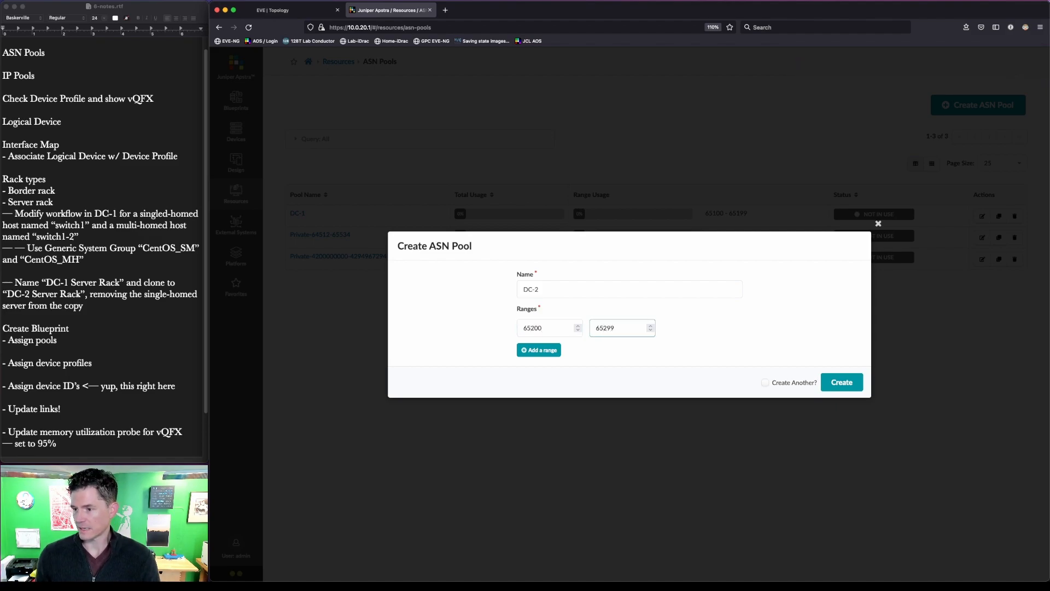
click(842, 382)
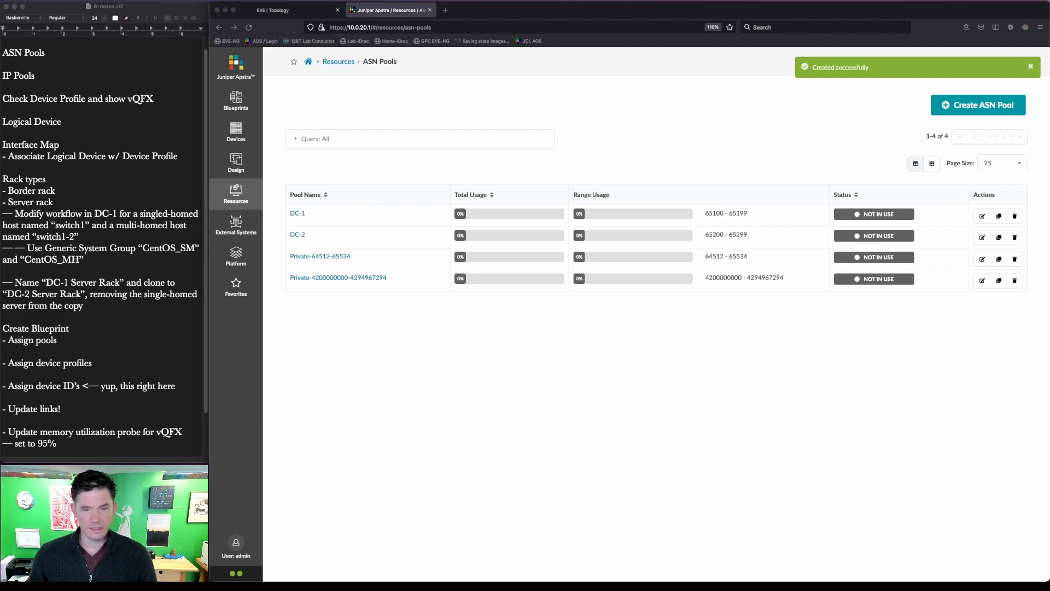
click(240, 191)
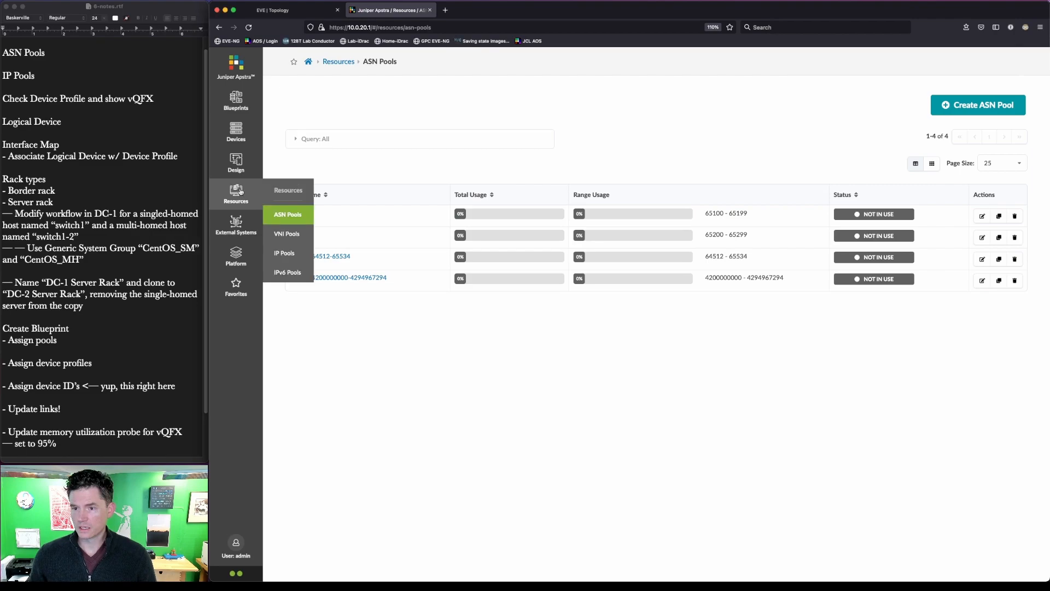
- Create IP pool DC-1 Loopback with subnet 192.168.1.0/24, keeping the form open for another
click(282, 253)
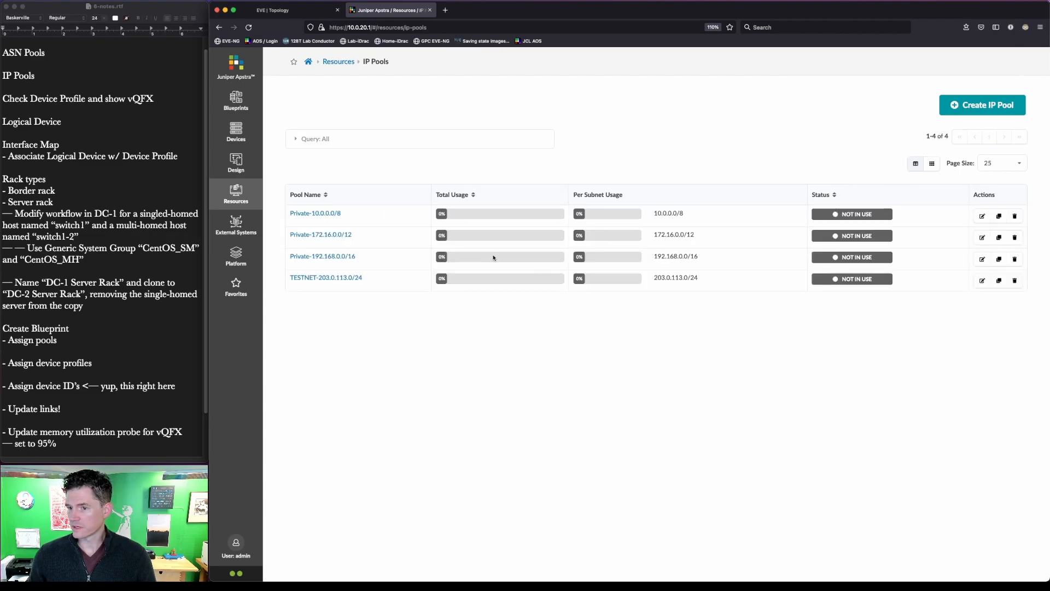
click(237, 192)
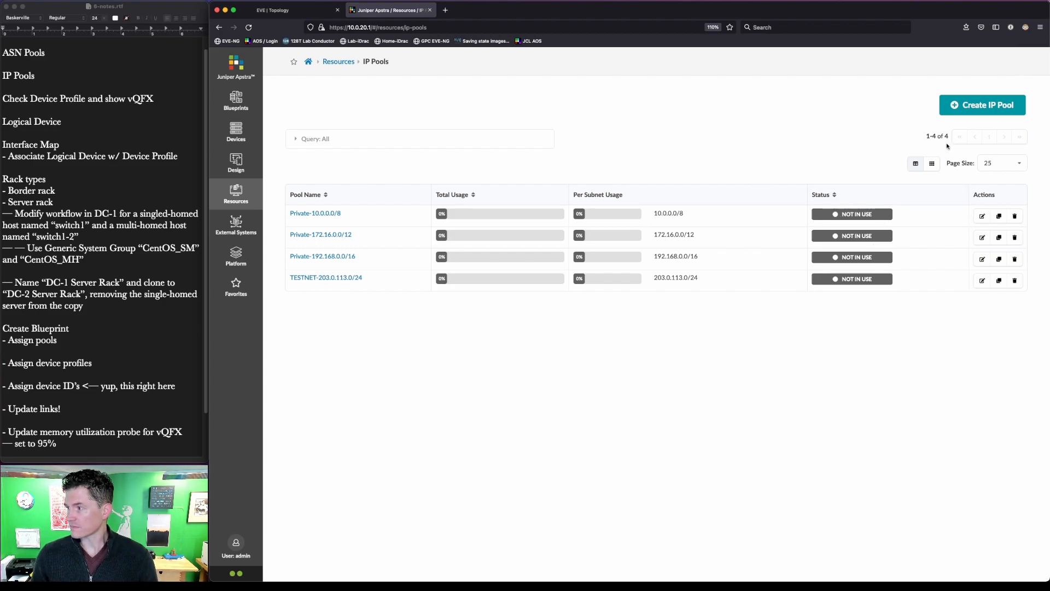
click(965, 107)
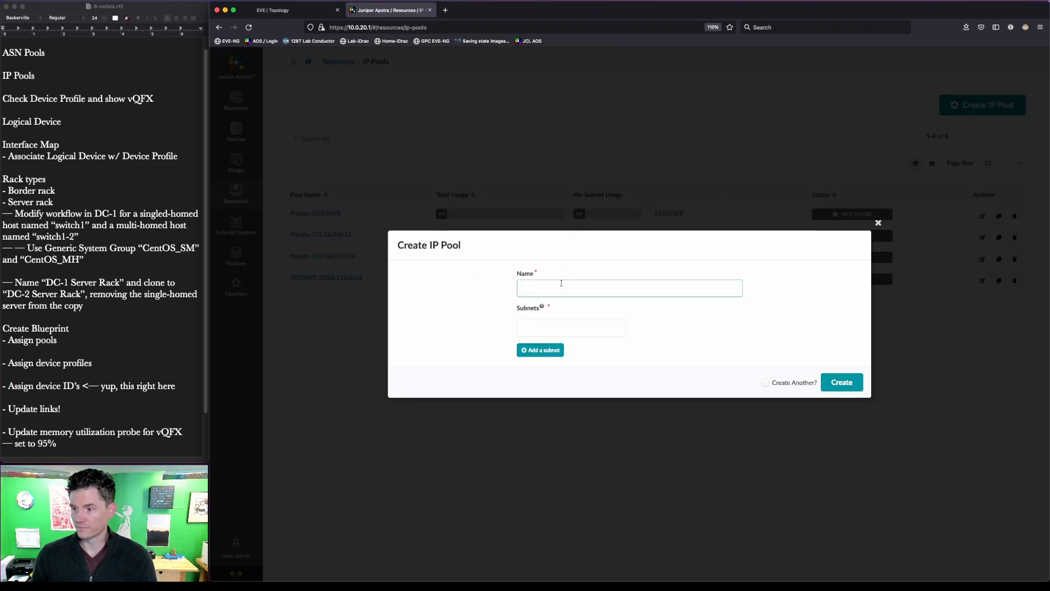
text(DC-1 Loopback)
key(Tab)
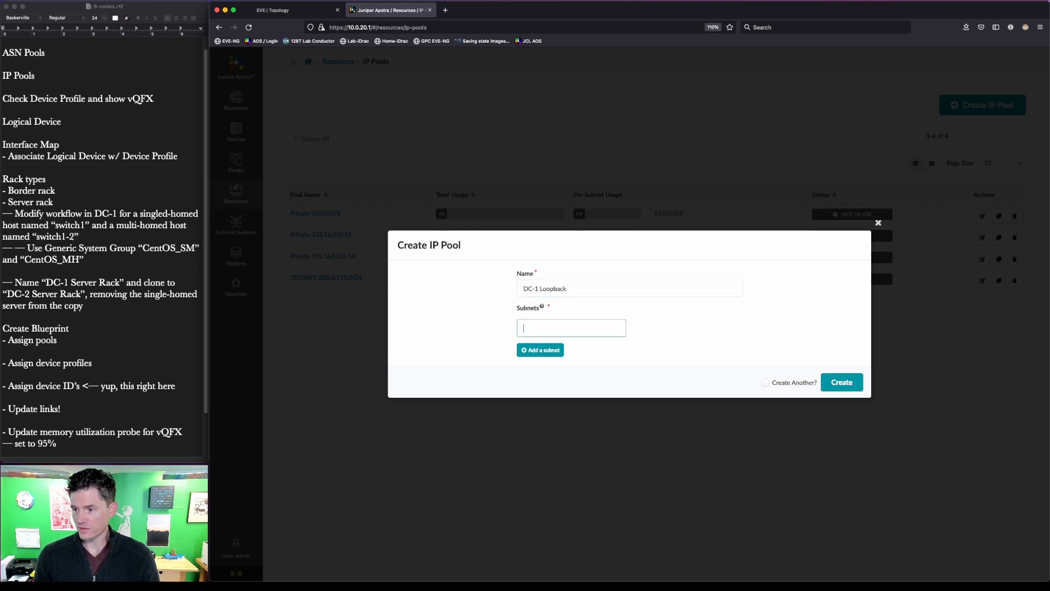
text(192.168)
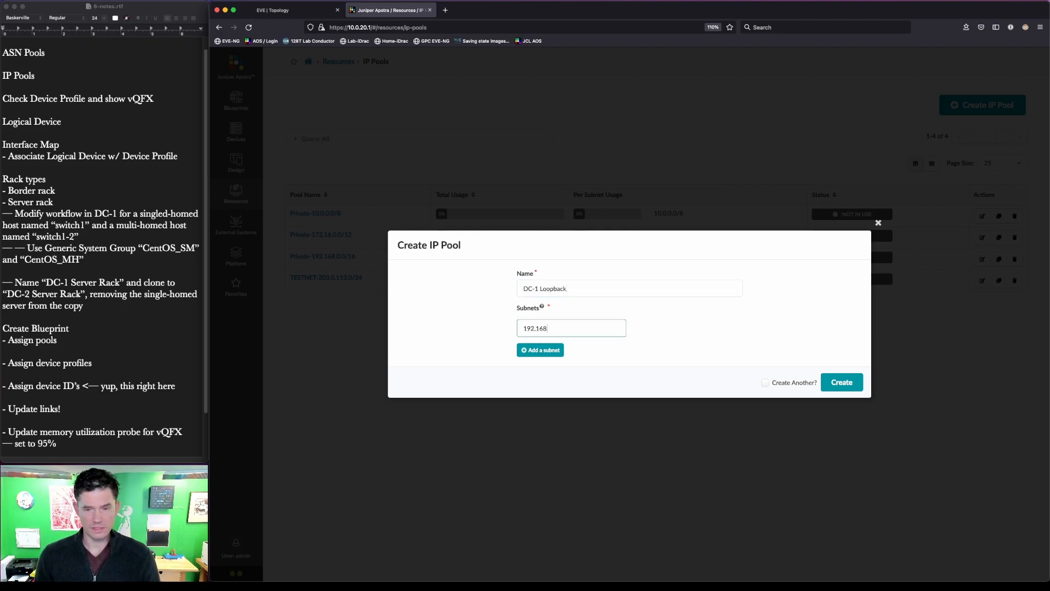
text(.1.0/24)
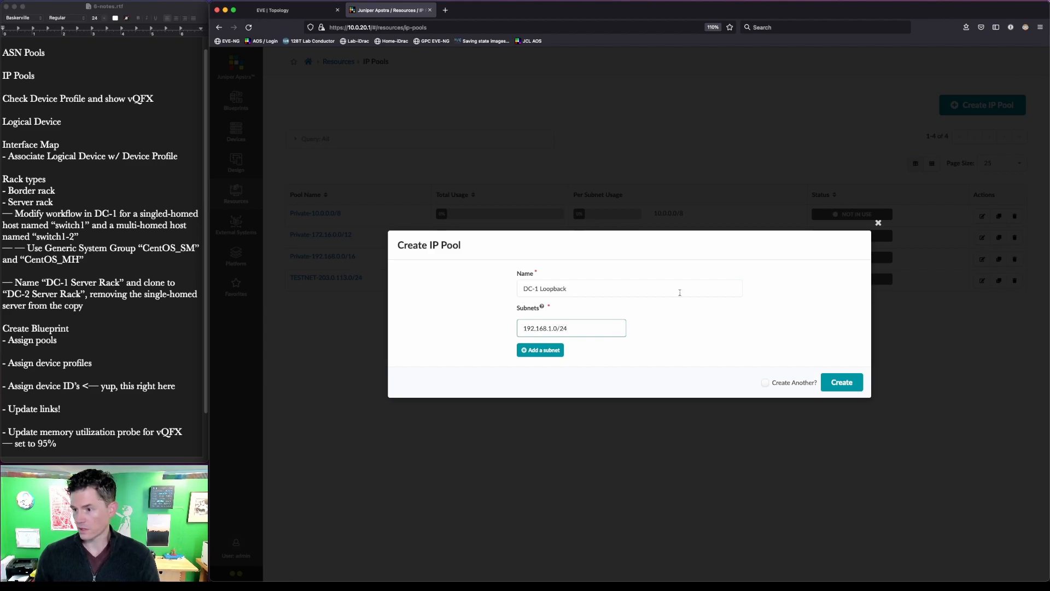
click(765, 382)
click(842, 382)
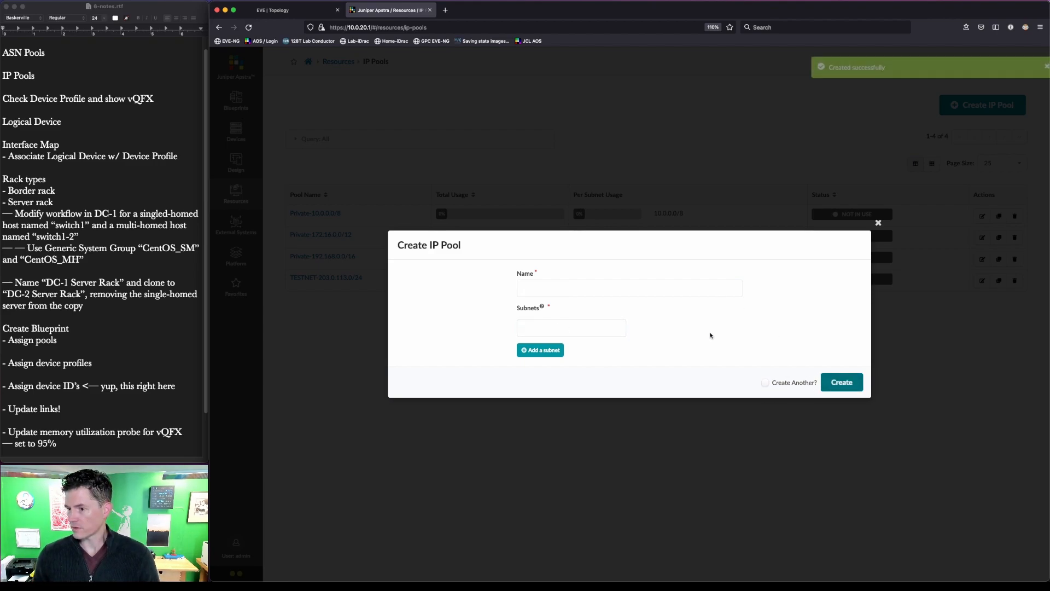
- Create IP pool DC-2 Loopback with subnet 192.168.2.0/24
click(602, 285)
text(DC-2 Loopback)
key(Tab)
text(192.168.2.0/24)
click(767, 384)
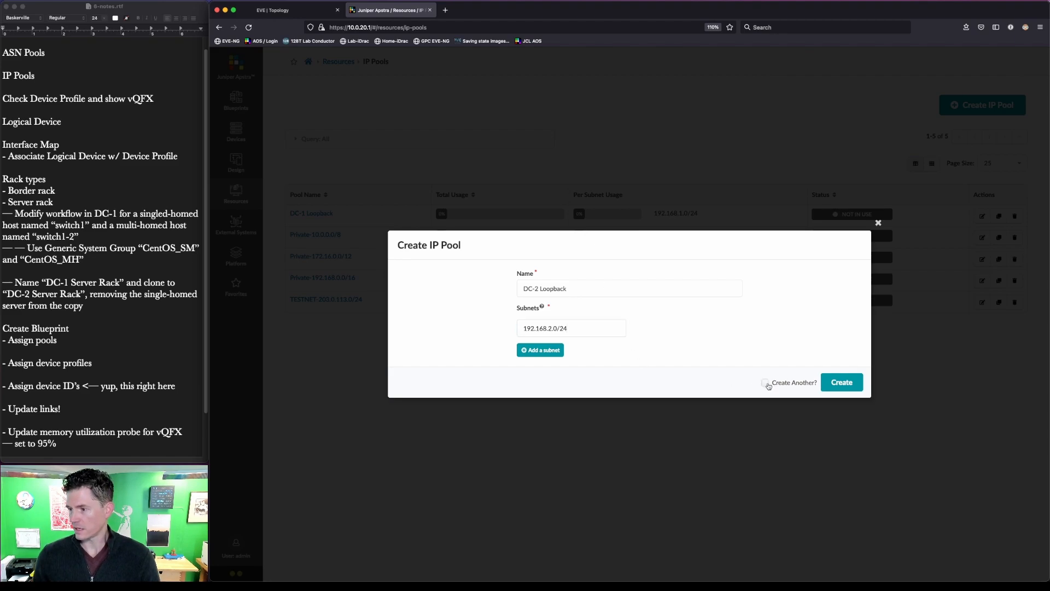
click(842, 382)
click(572, 289)
text(DC-1 Fabric)
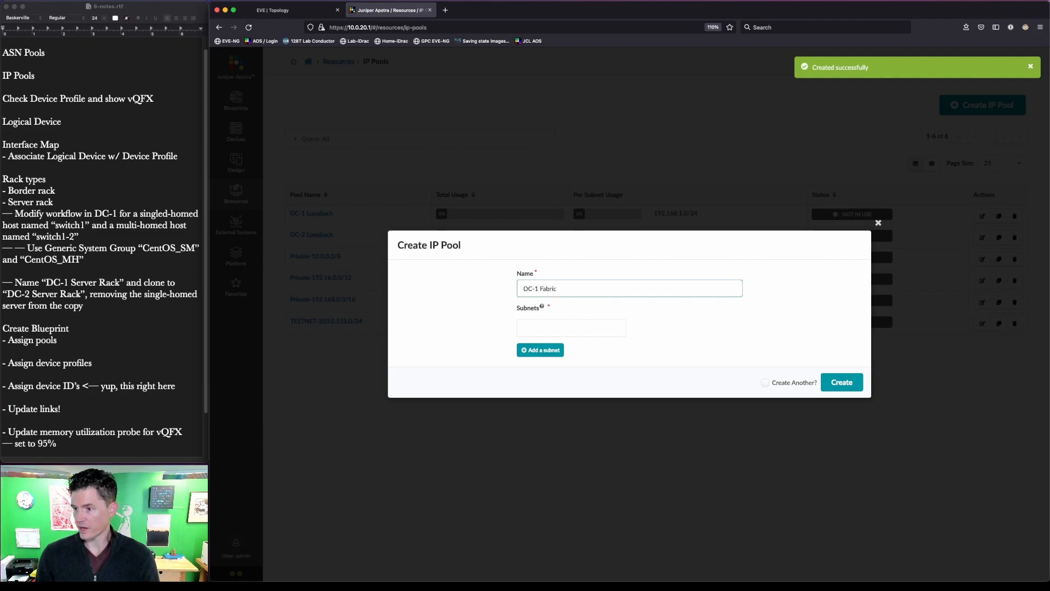
- Create the DC-1 Fabric (10.1.0.0/16) and DC-2 Fabric (10.2.0.0/16) IP pools
key(Tab)
text(10.1.0.0/16)
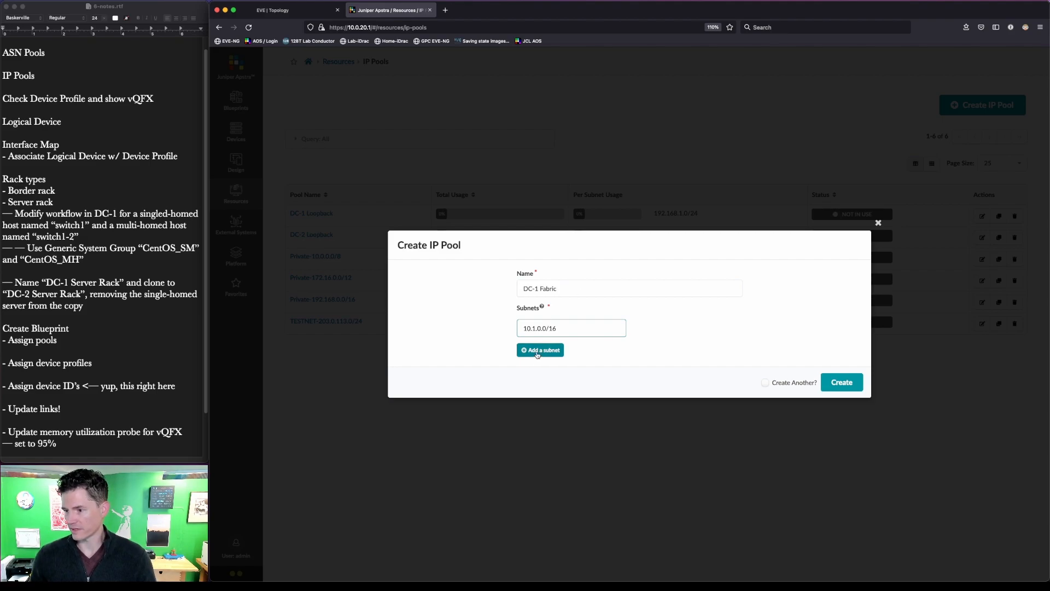
click(766, 383)
click(842, 382)
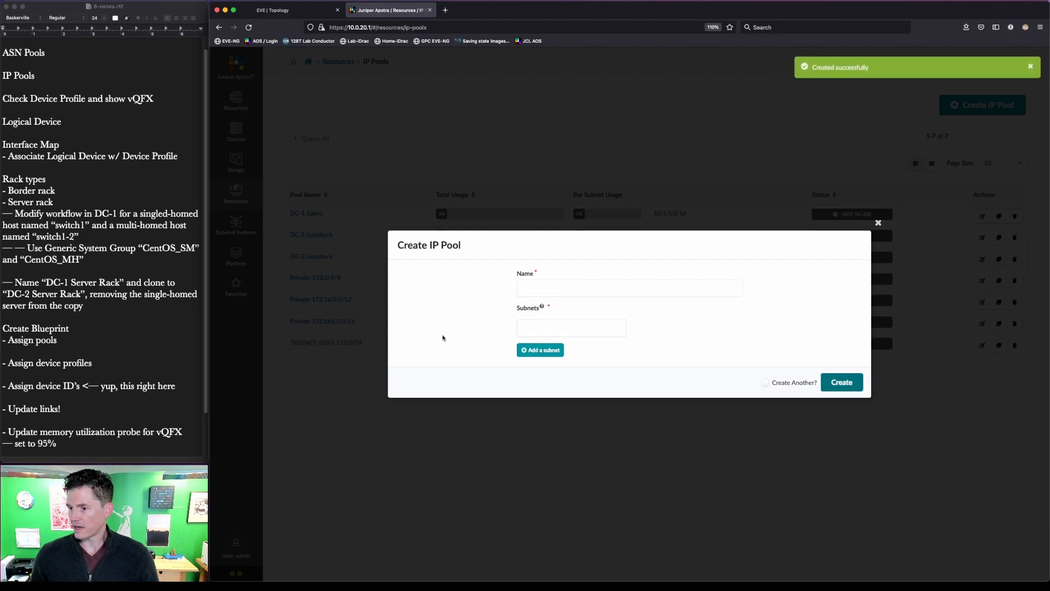
click(536, 285)
text(DC-2)
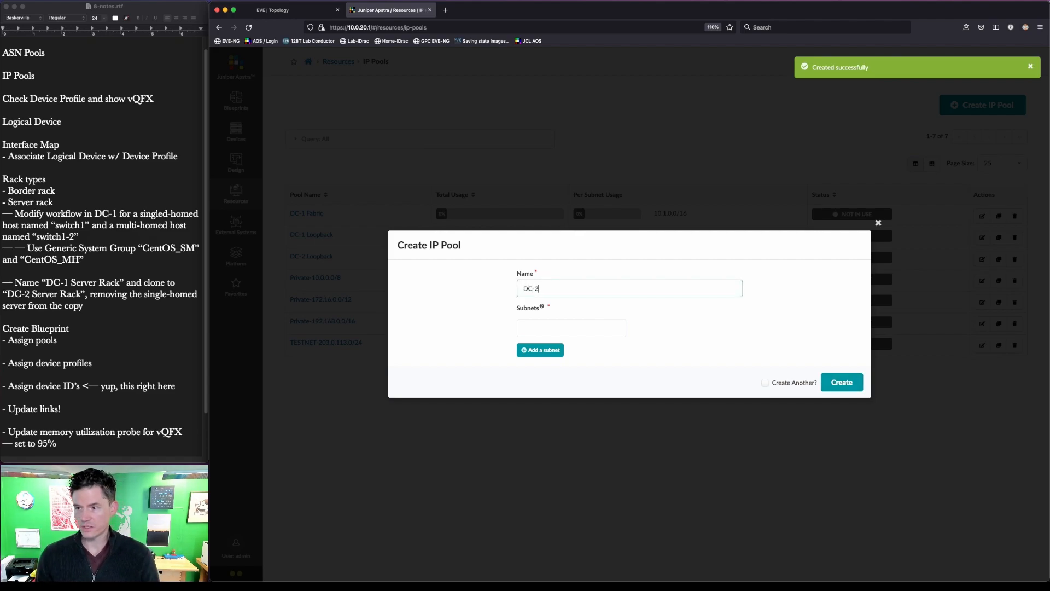
text( Fabric)
key(Tab)
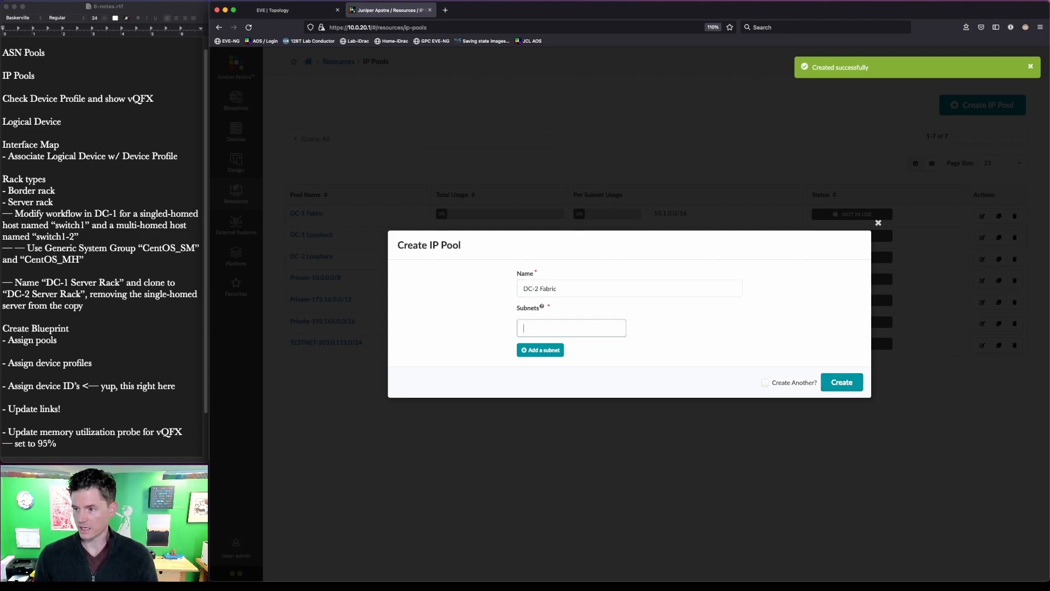
text(10.2.0.)
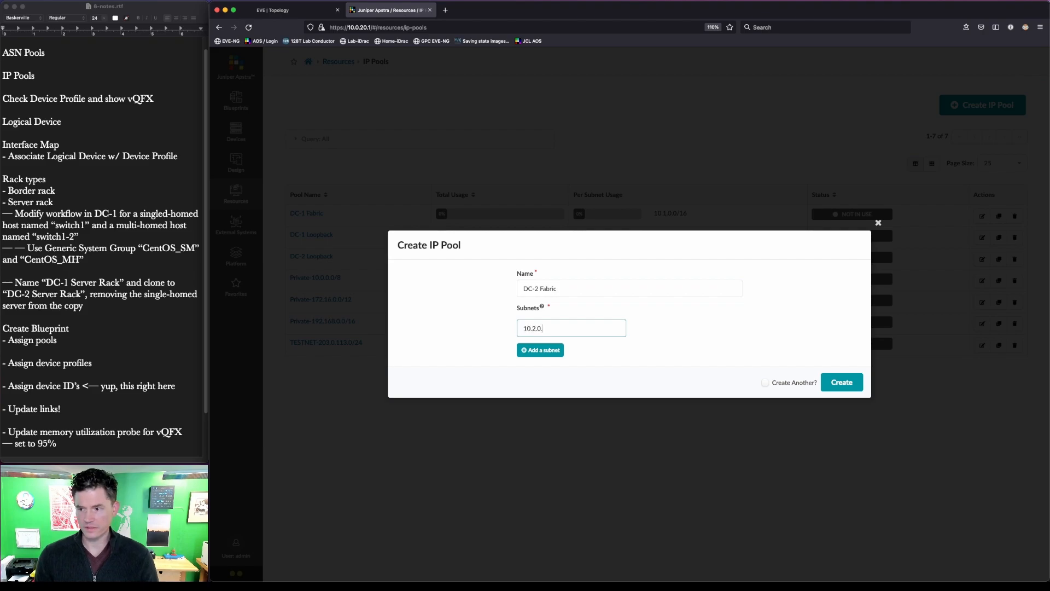
text(0/16)
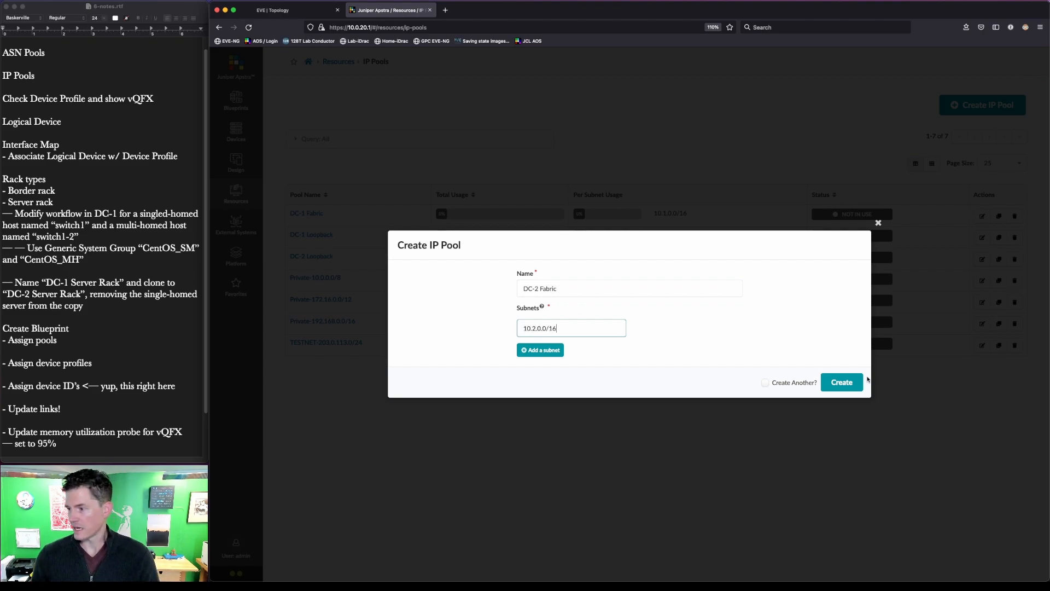
click(765, 383)
click(837, 382)
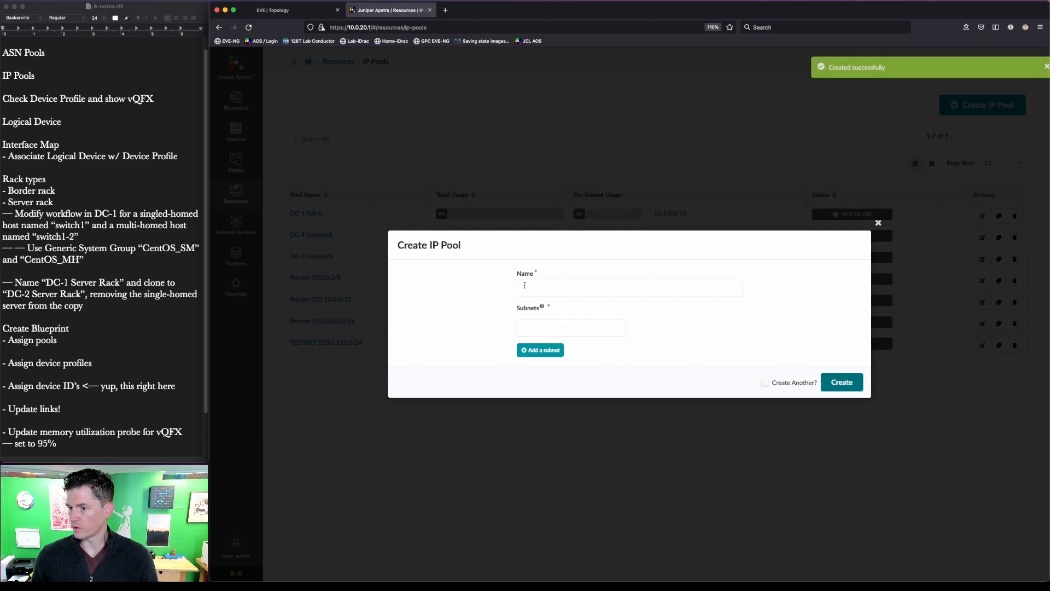
- Create the External Links IP pool with subnet 10.3.0.0/16
click(556, 290)
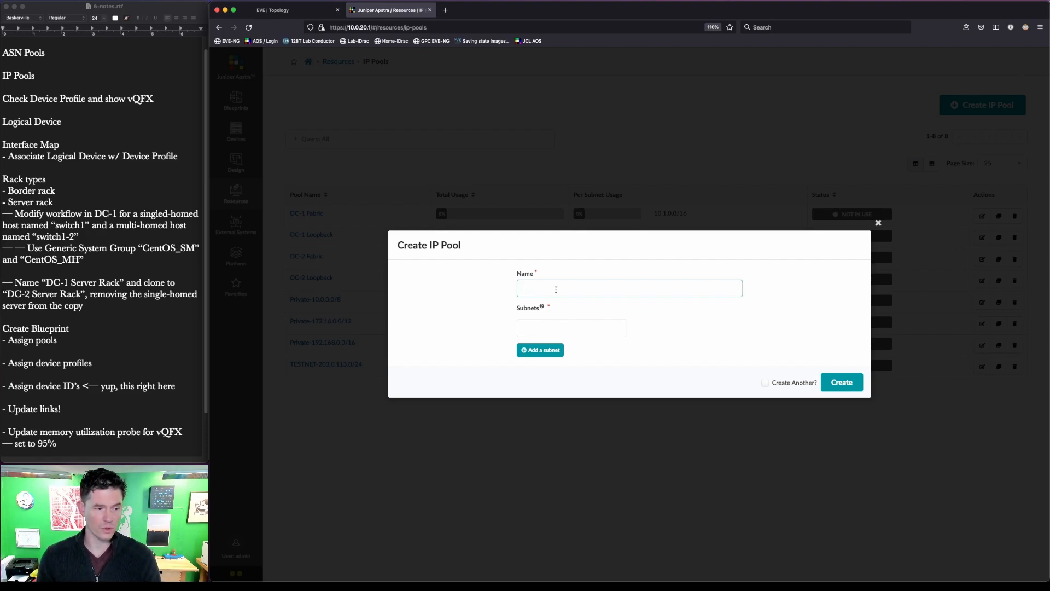
text(External Links)
key(Tab)
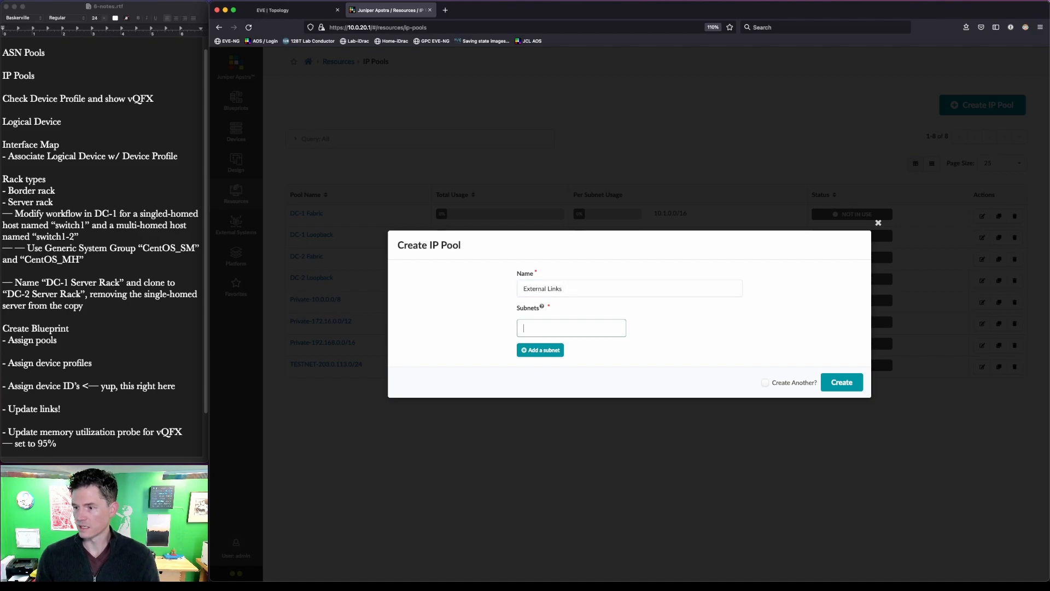
text(10.3)
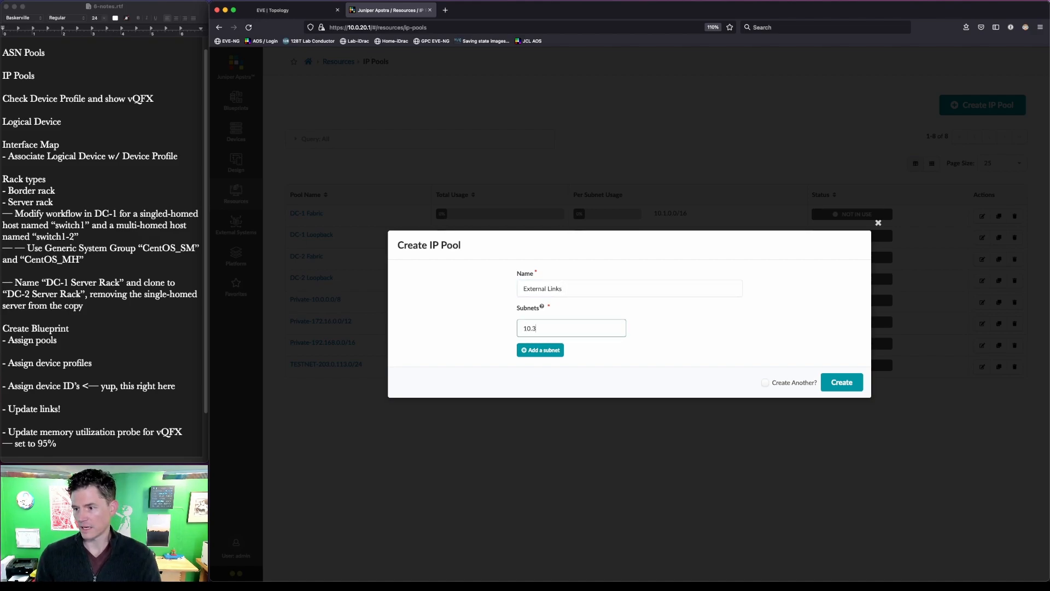
text(.0.0/16)
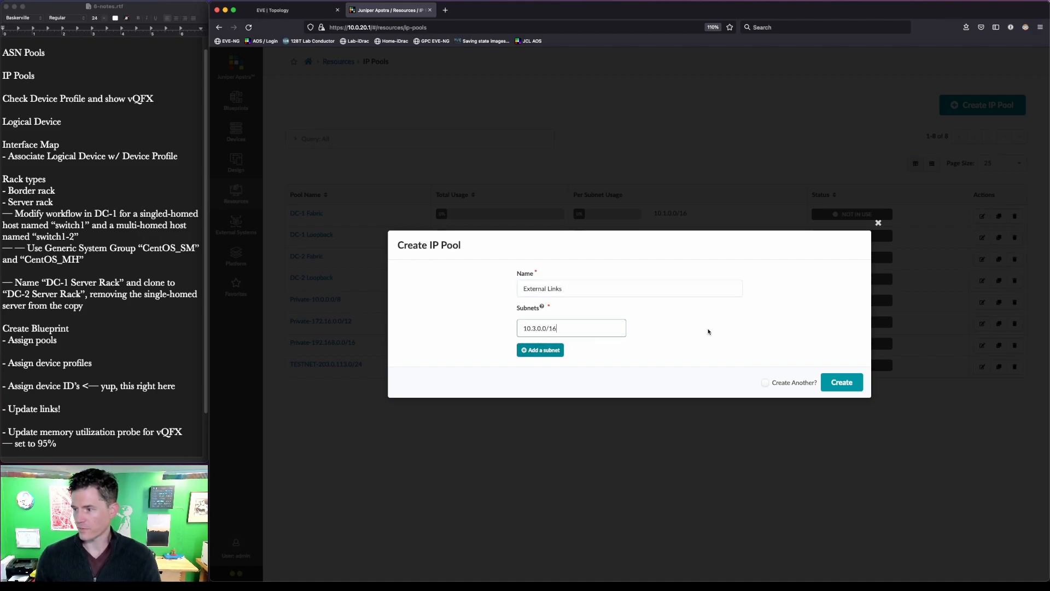
click(842, 383)
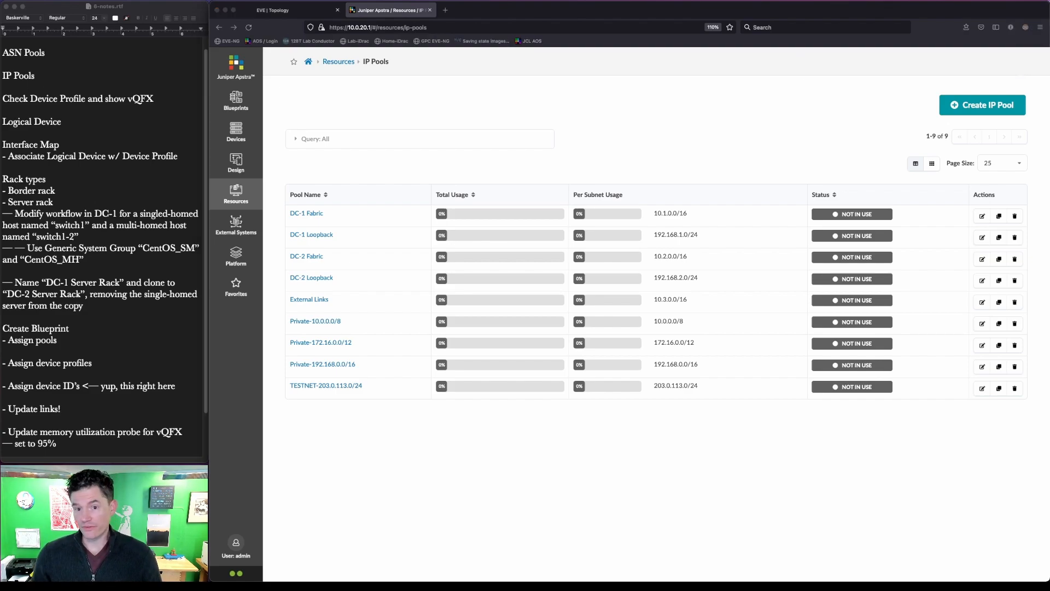
- Open Design > Logical Devices
click(236, 200)
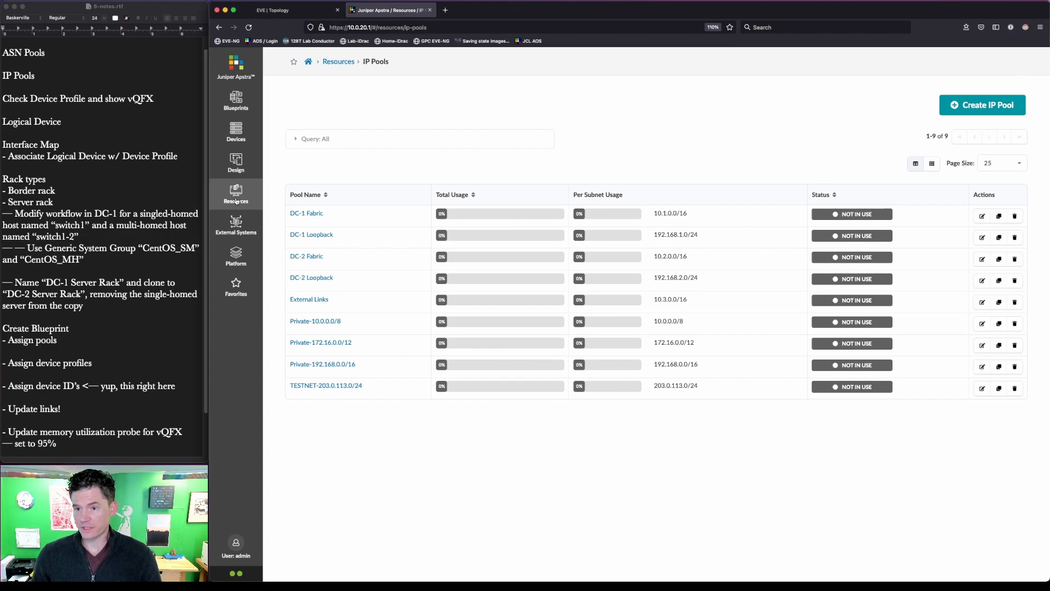
mouse_move(234, 164)
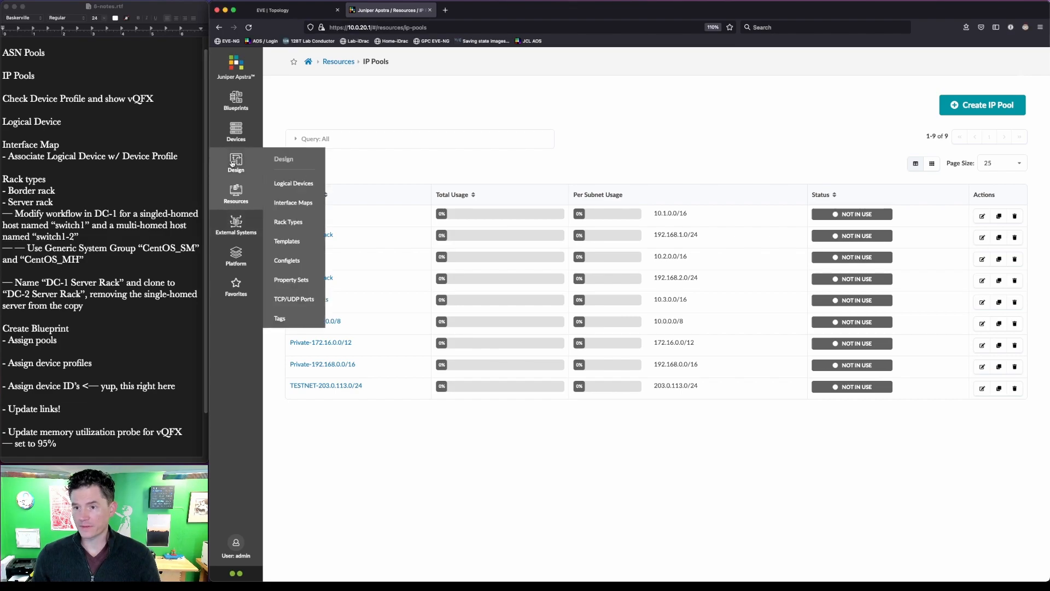
click(306, 181)
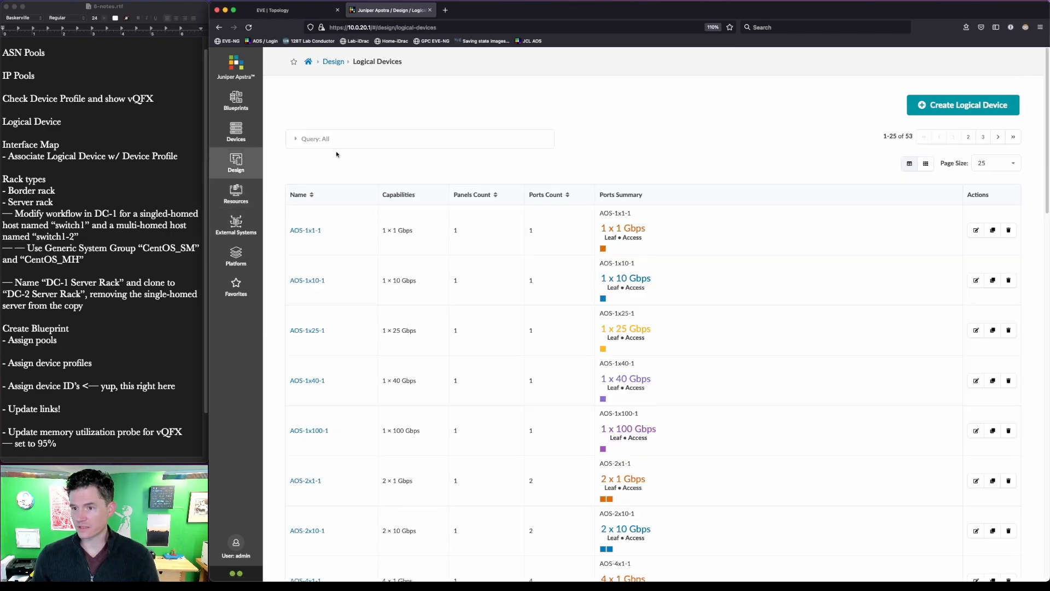
- Start logical device JNPR-12x10-Spine and cut its panel down to 12 ports
click(355, 139)
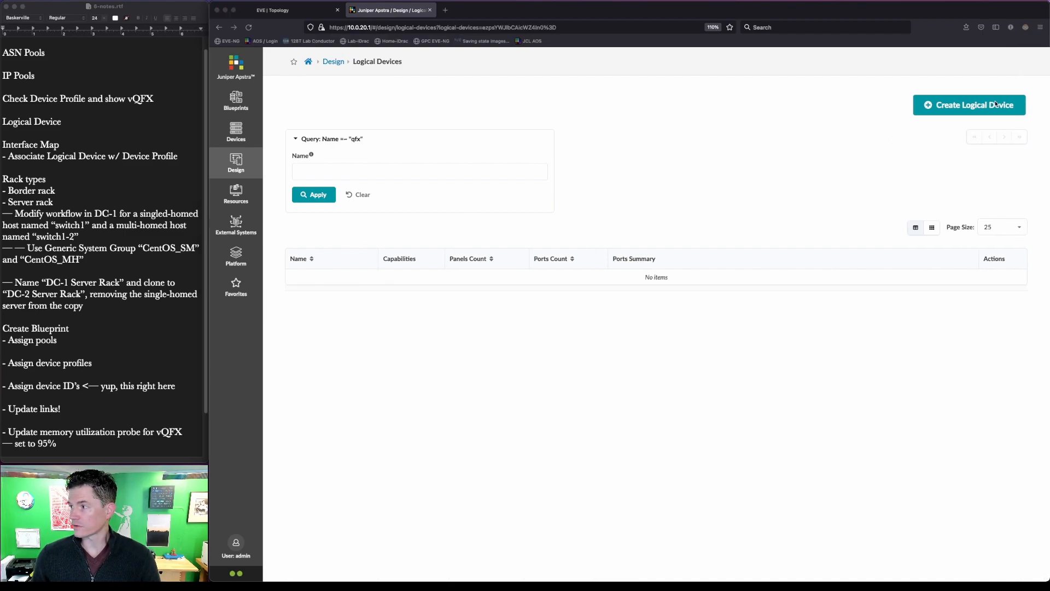
click(996, 104)
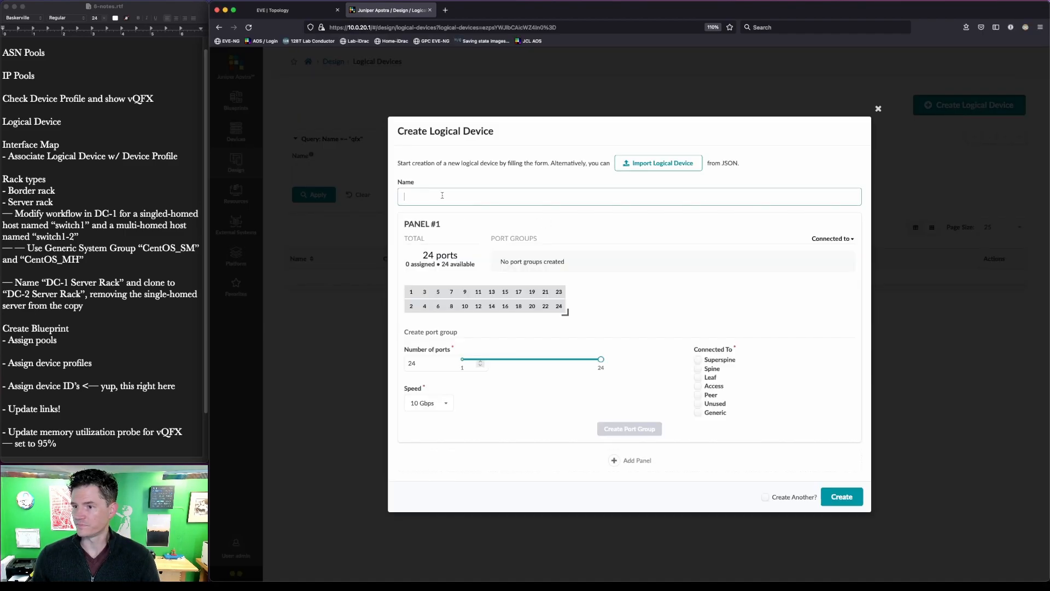
text(JNPR)
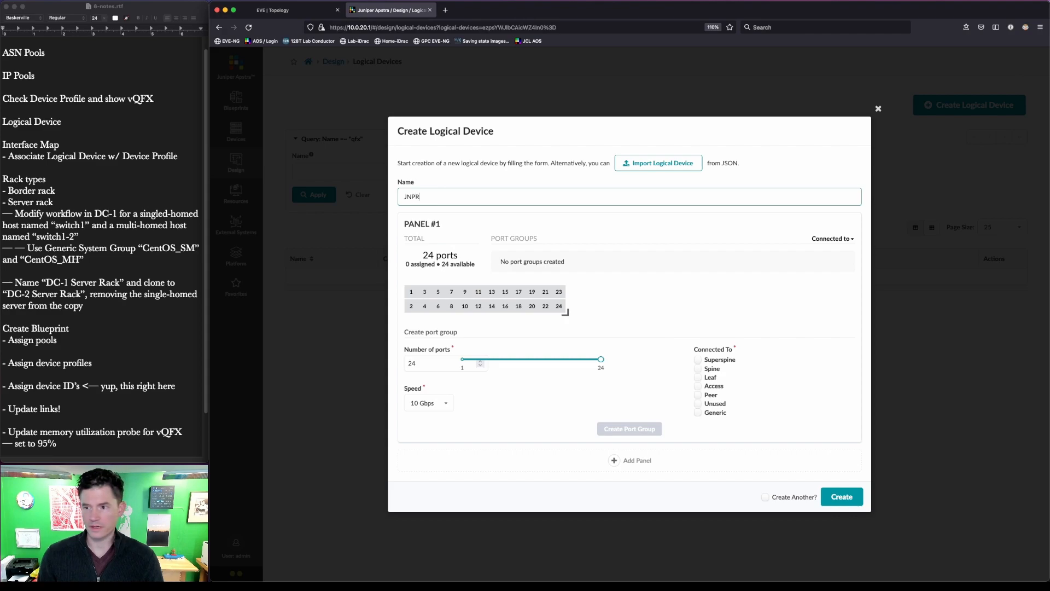
text(-12x10-Spine)
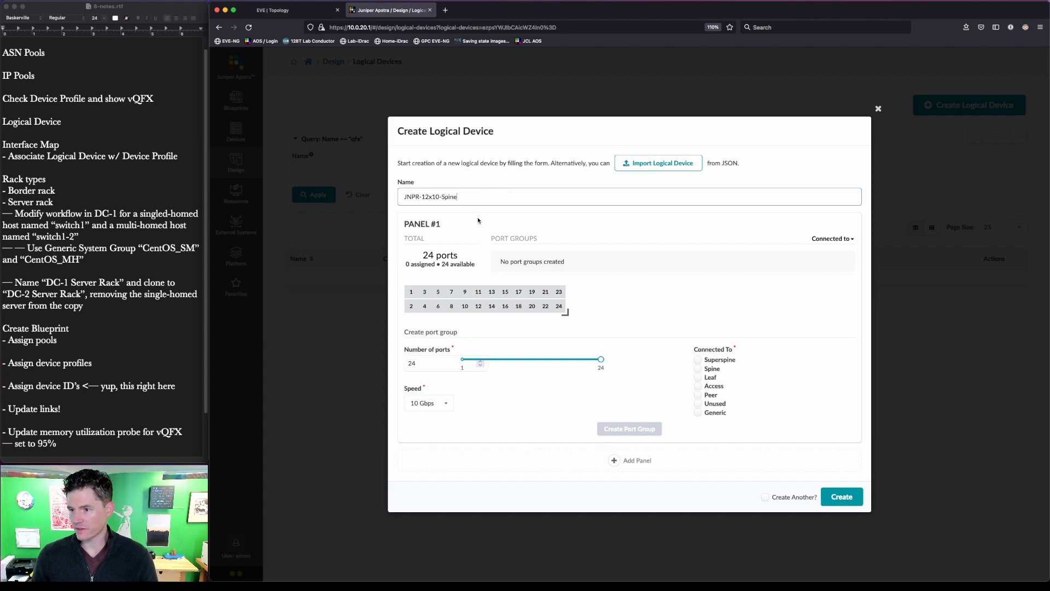
click(491, 342)
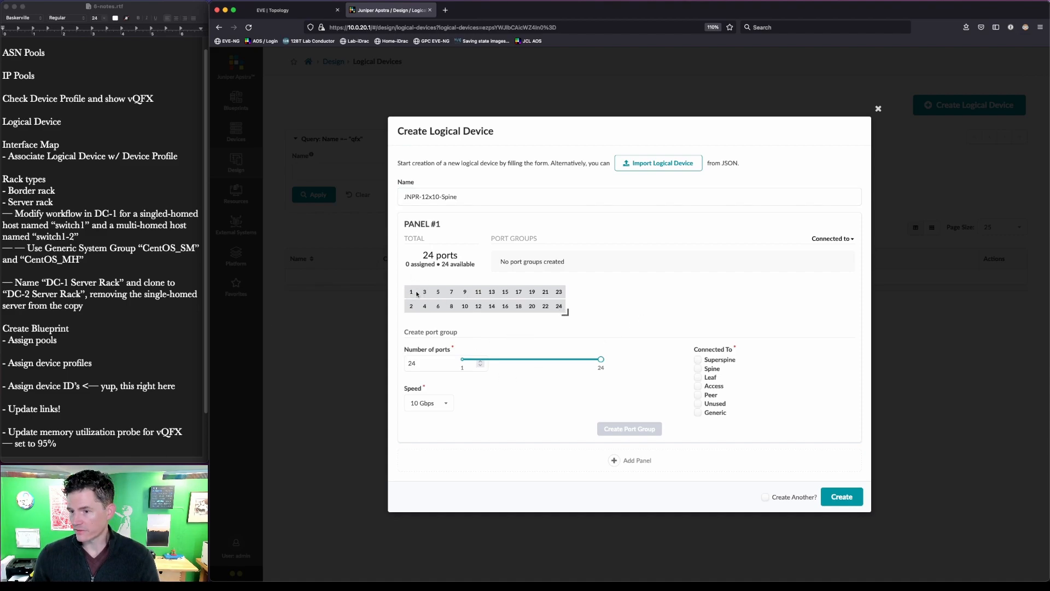
mouse_move(566, 313)
mouse_down()
mouse_move(554, 302)
mouse_move(498, 305)
mouse_move(569, 305)
mouse_up()
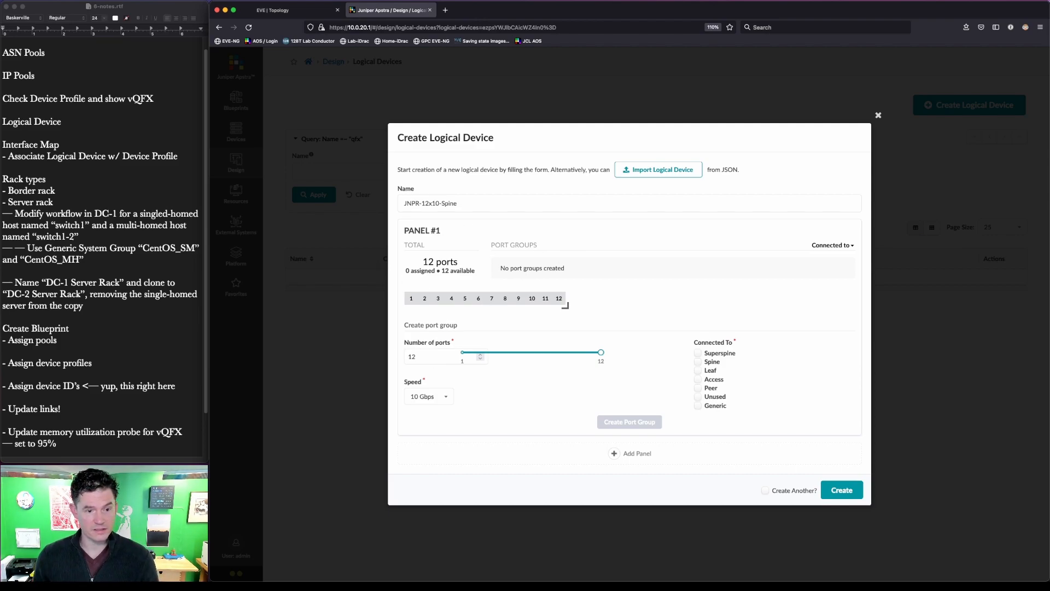
- Make the 12 × 10 Gbps ports connect to leaves and create the port group
click(698, 362)
click(699, 370)
click(698, 361)
key(ctrl+a)
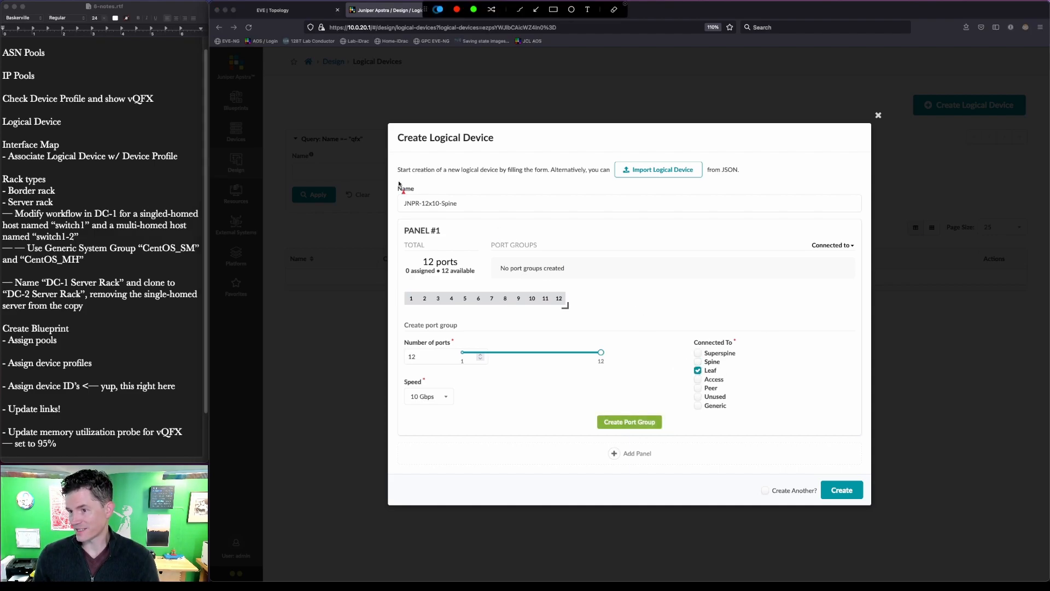
drag(469, 220, 456, 208)
drag(640, 361, 684, 377)
key(Escape)
key(ctrl+a)
drag(480, 234, 450, 210)
drag(658, 343, 692, 366)
key(Escape)
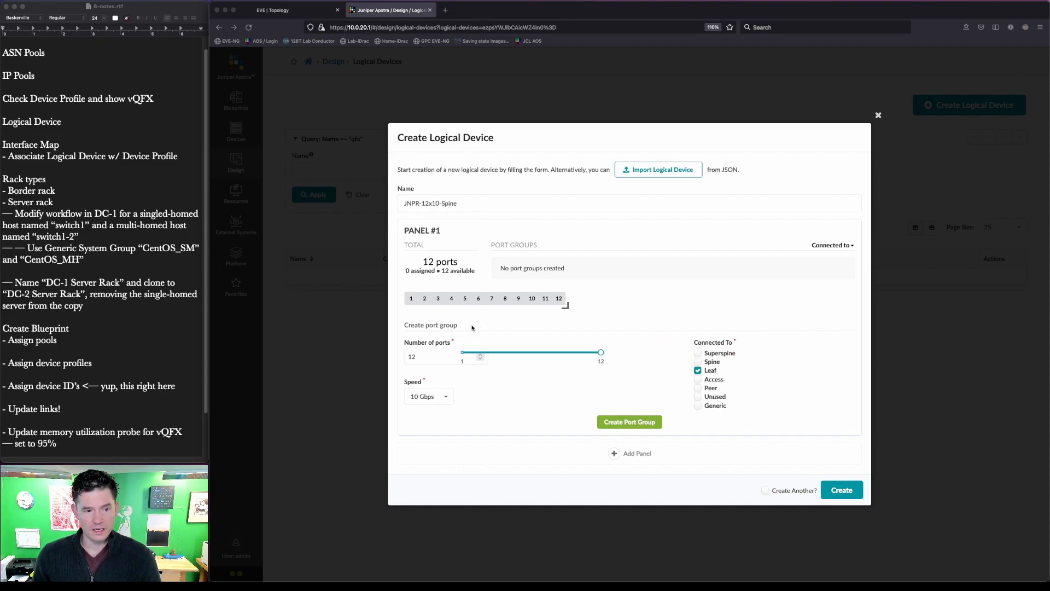
click(628, 422)
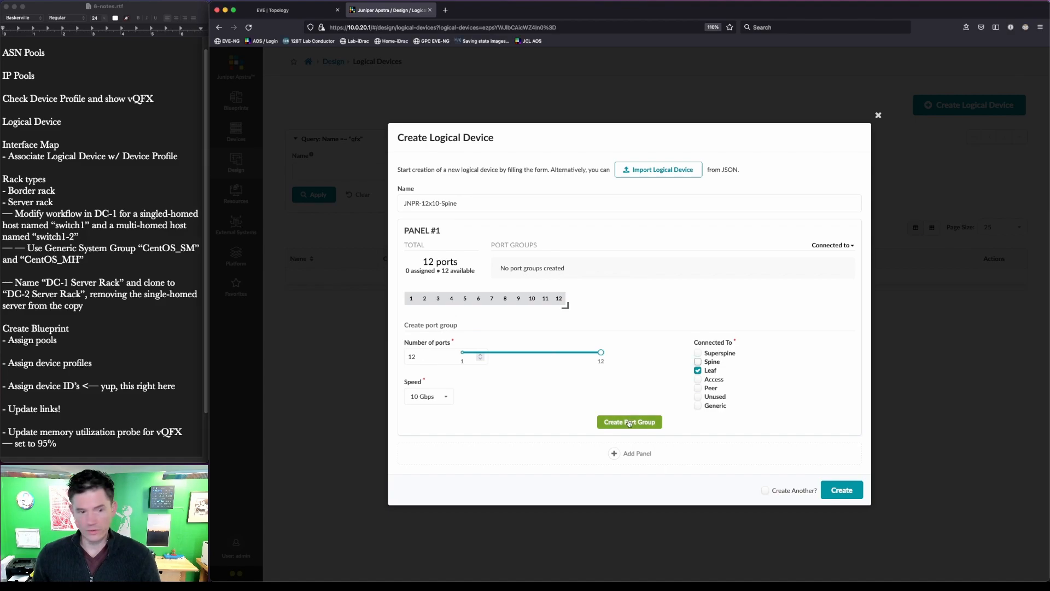
click(629, 422)
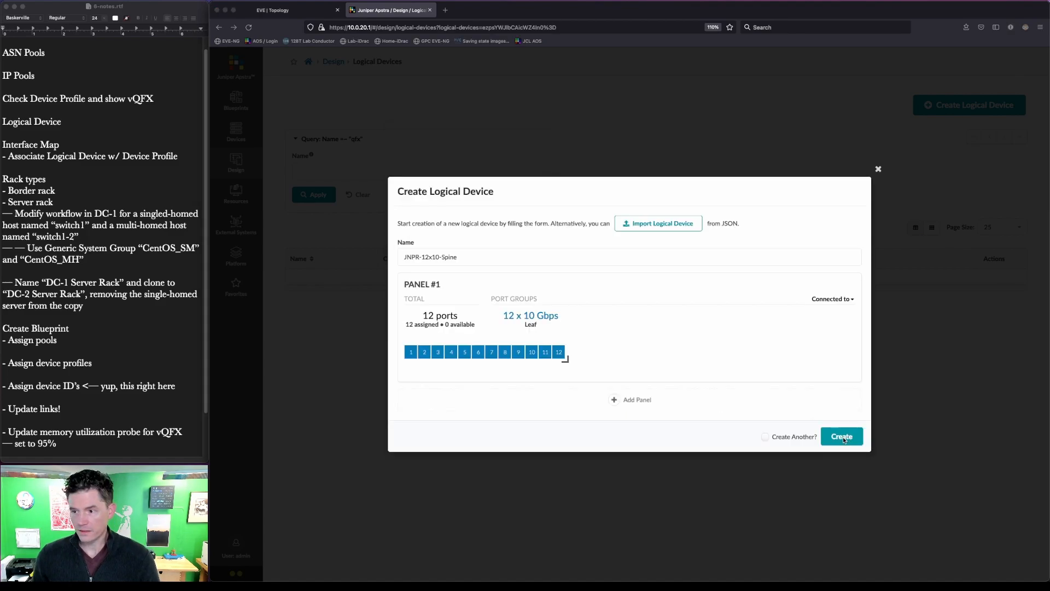
- Mark up the finished JNPR-12x10-Spine port-group definition on screen
click(844, 439)
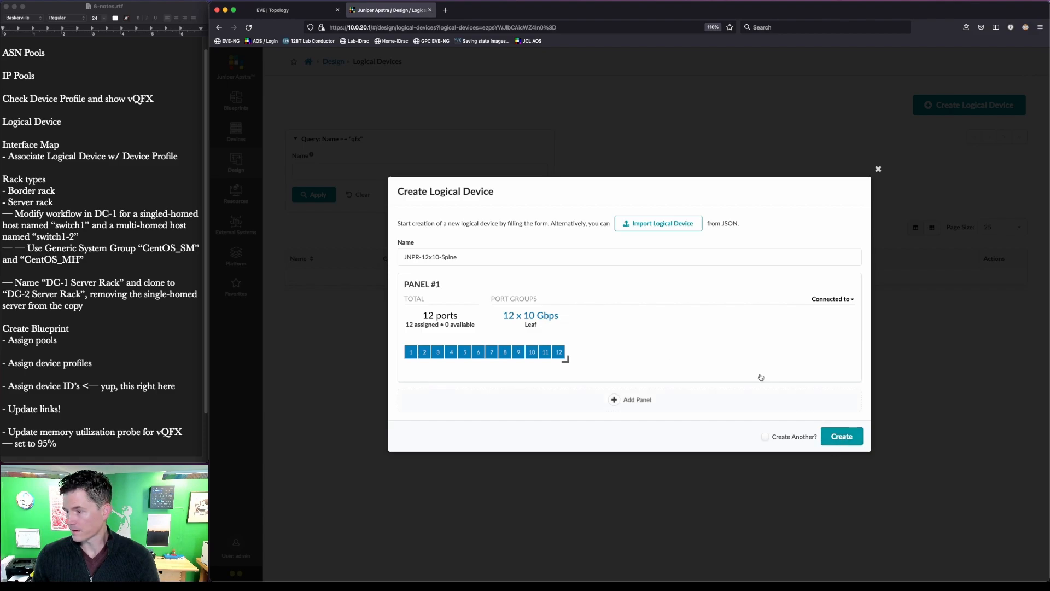
key(super+shift+a)
drag(389, 238, 475, 269)
drag(392, 272, 598, 395)
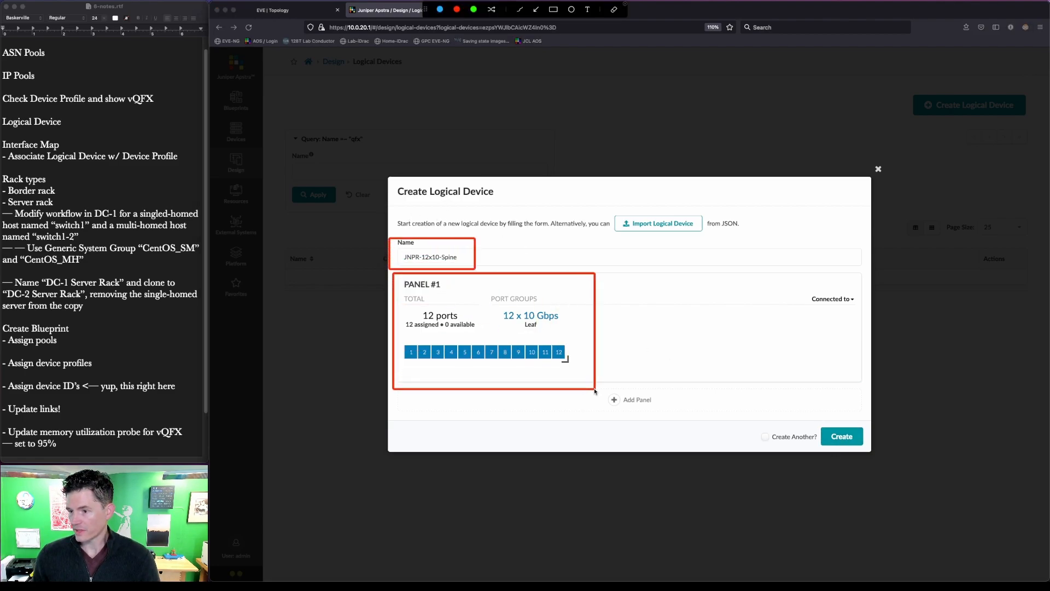
key(Escape)
- Save JNPR-12x10-Spine and name a new logical device JNPR-12x10-Leaf
click(842, 436)
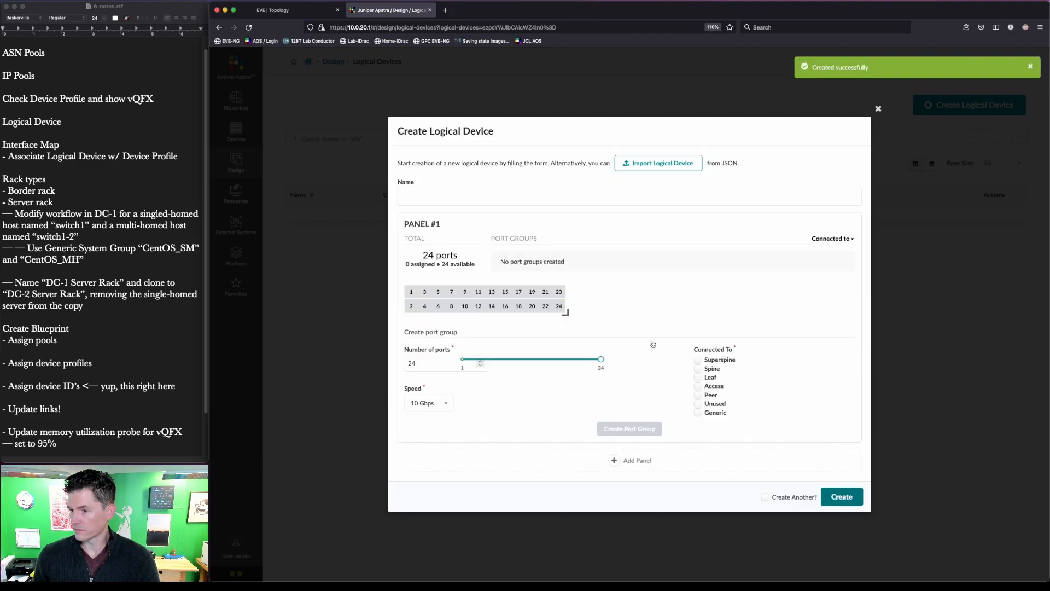
click(414, 193)
text(JN)
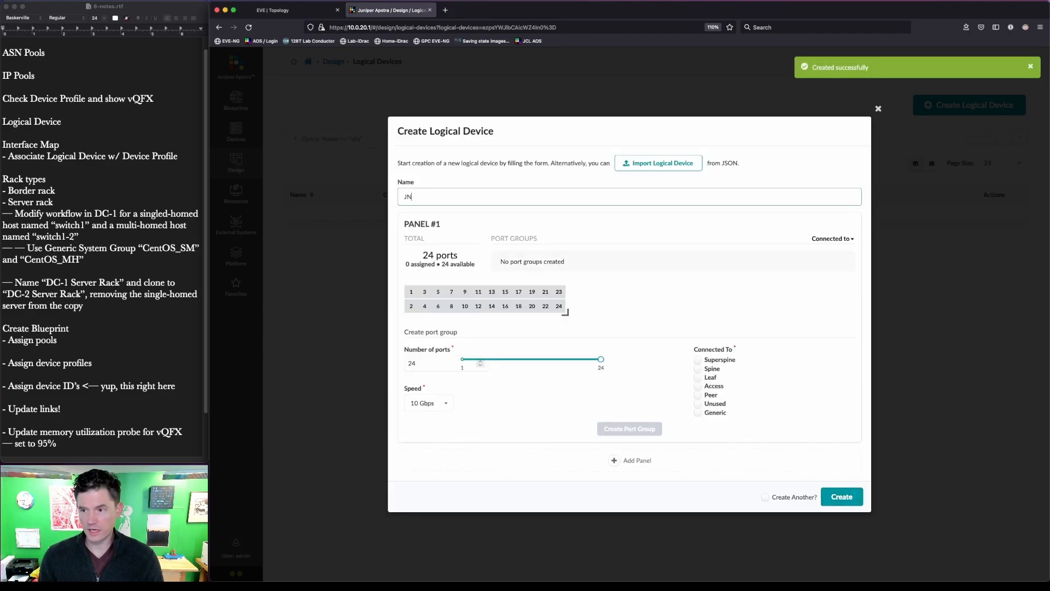
text(PR-12x10-Leaf)
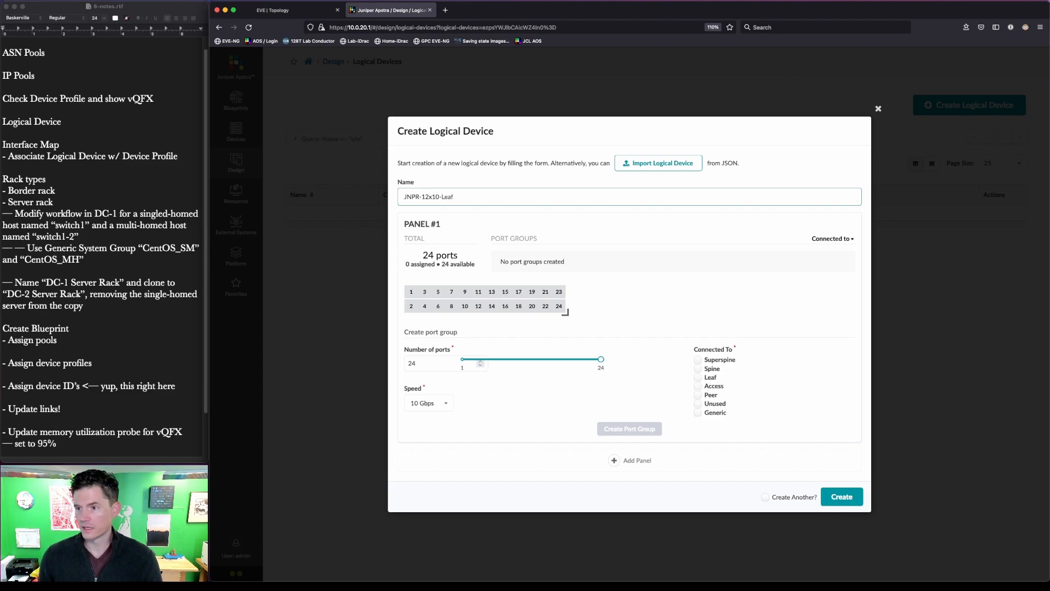
- Give it one 12-port group connecting to spine and generic systems, then save it
click(697, 369)
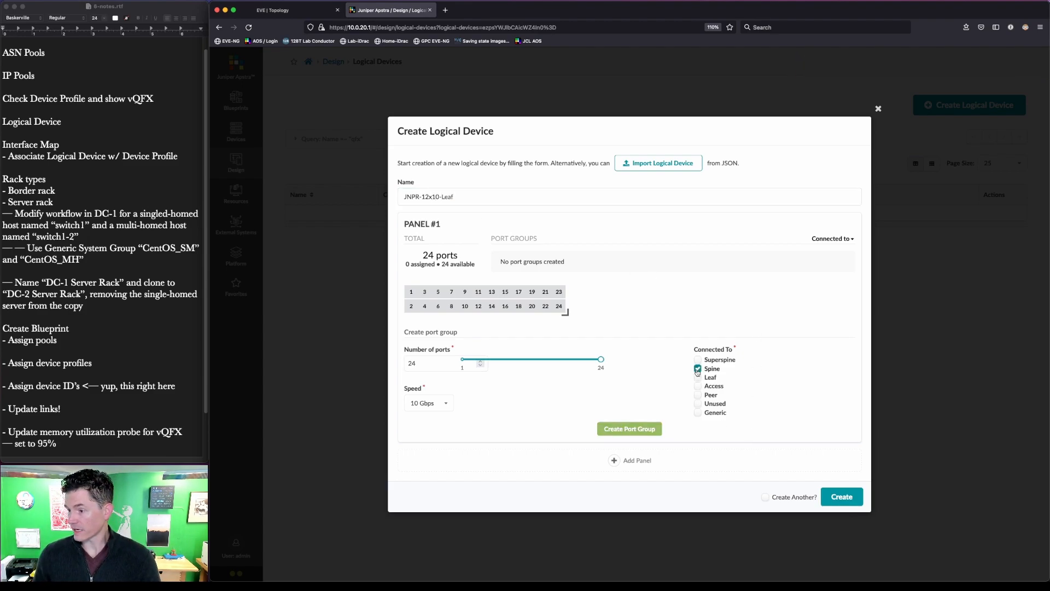
click(697, 413)
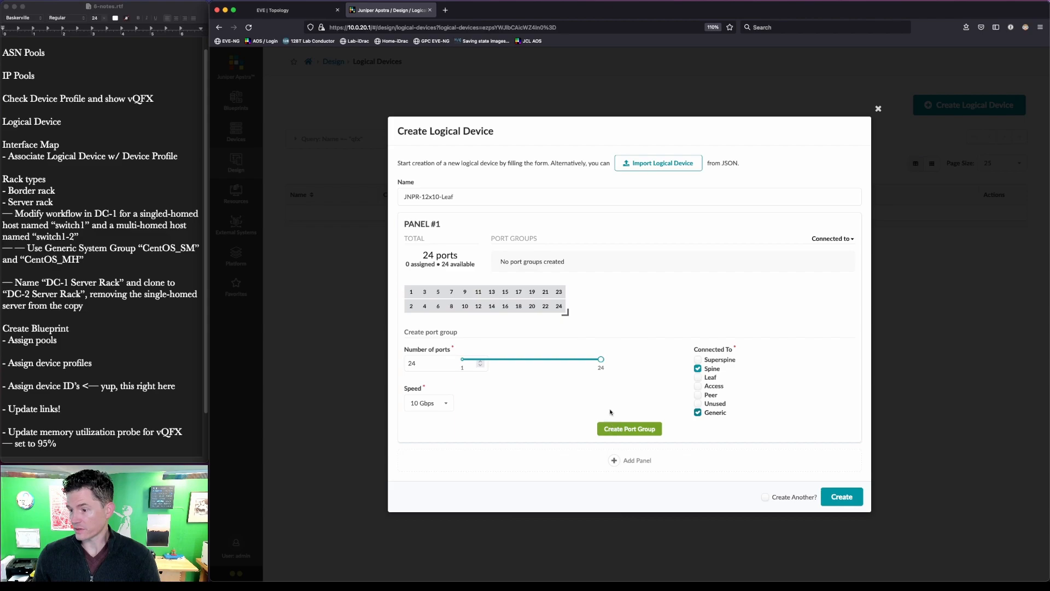
drag(565, 312, 560, 294)
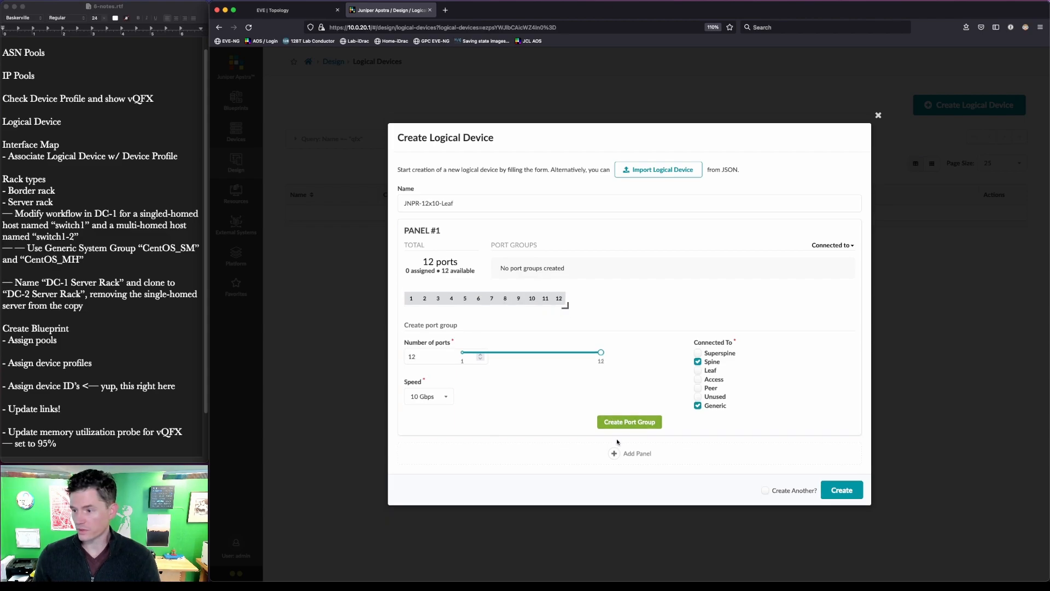
click(630, 422)
click(829, 436)
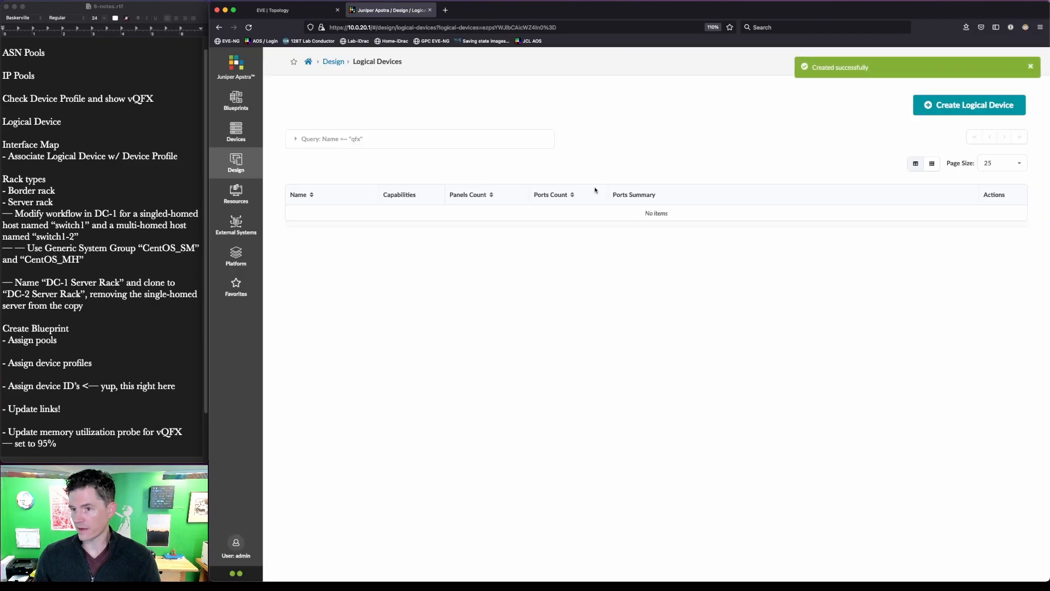
- Filter the logical devices by name 'JNPR' to confirm both new devices exist
click(379, 140)
click(370, 174)
text(JNPR)
key(Return)
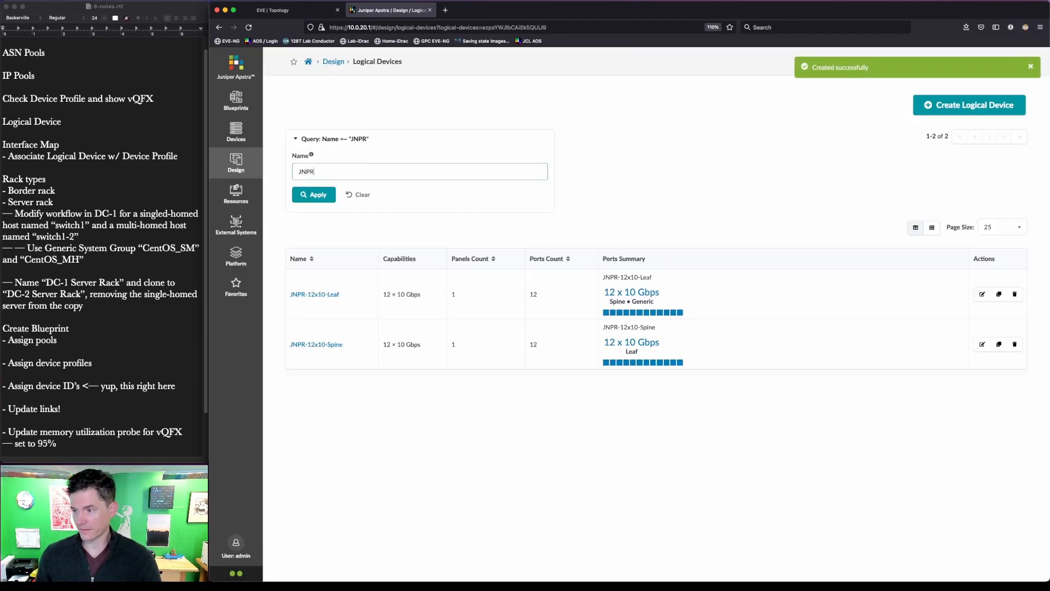
click(2, 298)
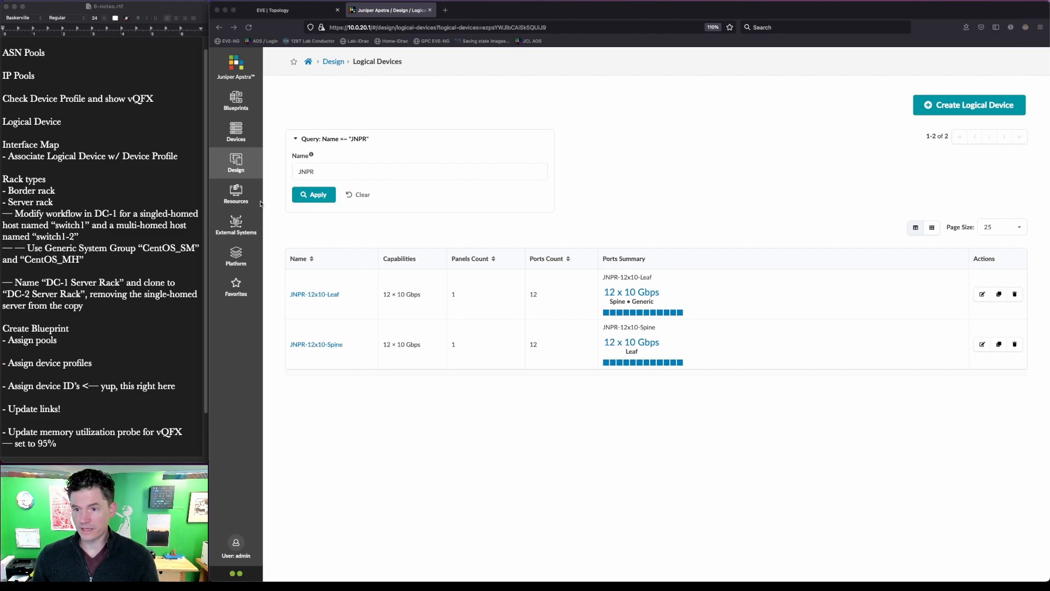
- Open Design > Interface Maps filtered by name 'qfx'
click(240, 166)
click(310, 203)
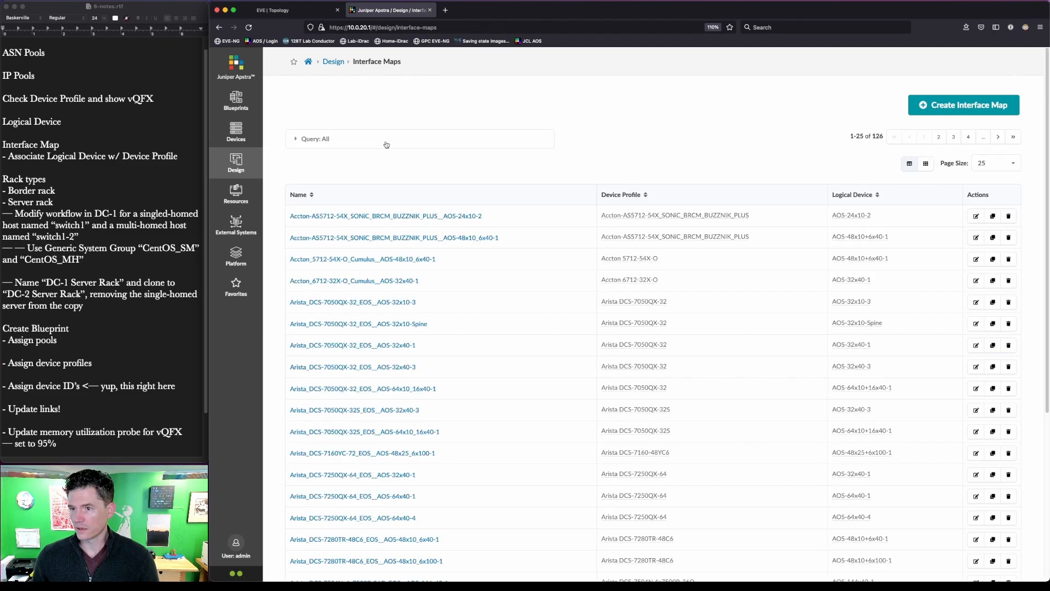
click(389, 174)
text(qfx)
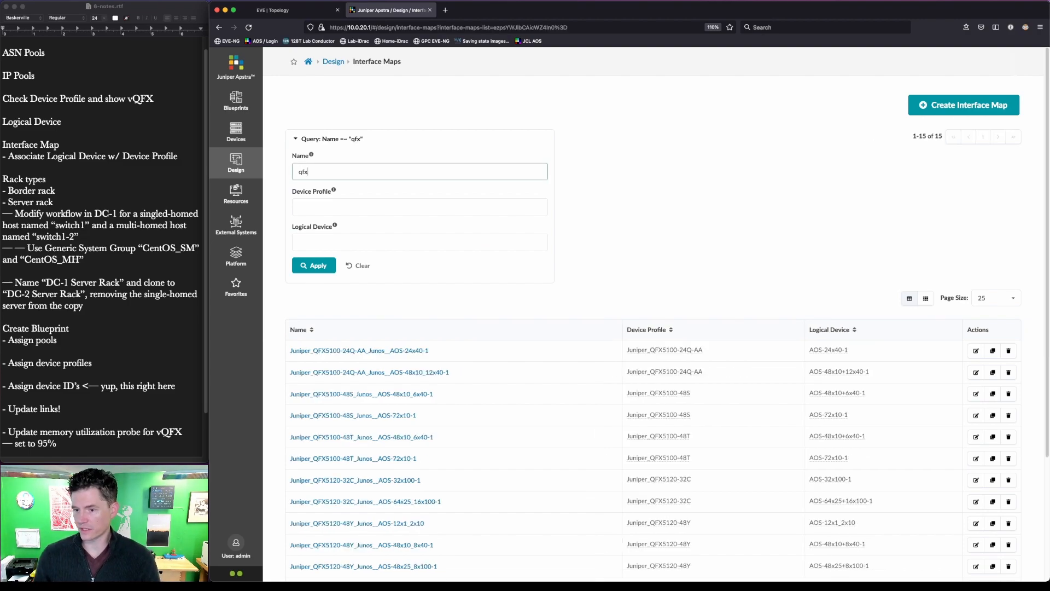
- Annotate the qfx interface-map results on screen while scrolling through the list
key(ctrl+alt+a)
mouse_move(281, 337)
mouse_down()
mouse_move(458, 473)
mouse_move(477, 575)
mouse_up()
key(ctrl+alt+a)
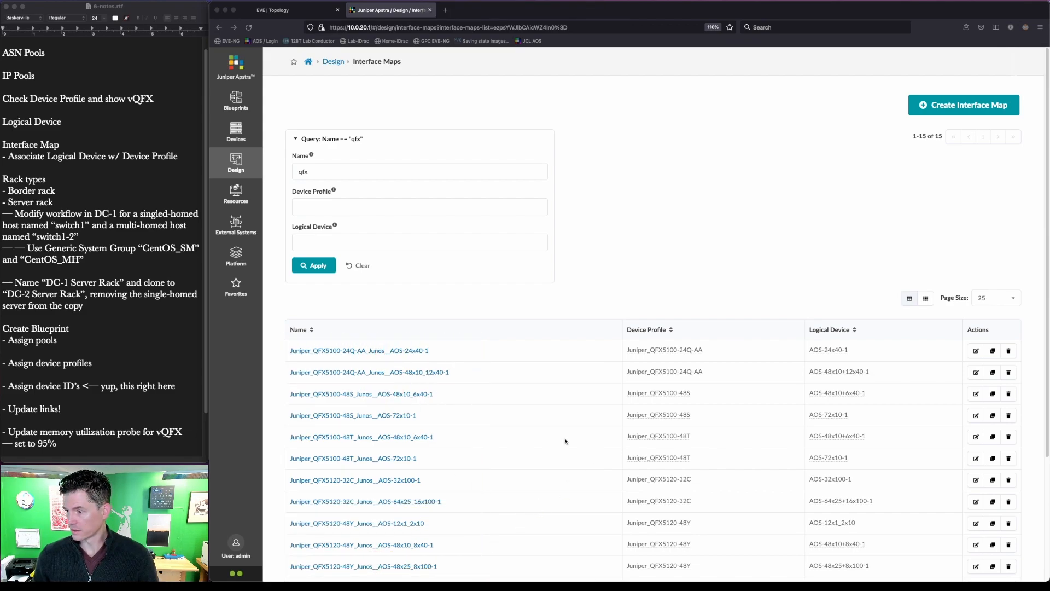
scroll(611, 436, down, 5)
key(ctrl+alt+a)
mouse_move(432, 504)
mouse_down()
mouse_move(361, 456)
mouse_move(275, 438)
mouse_up()
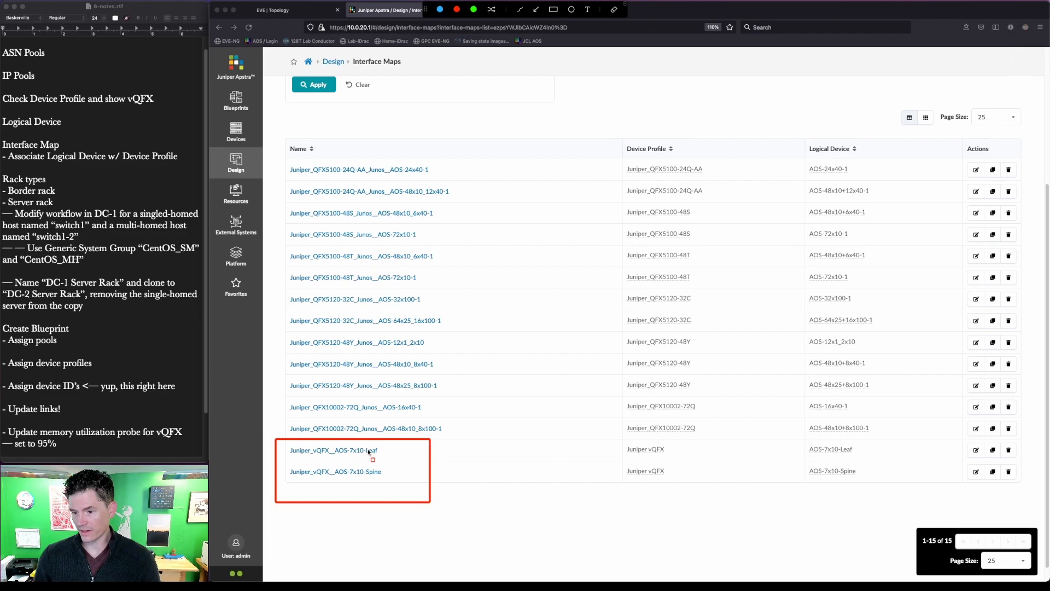
key(Escape)
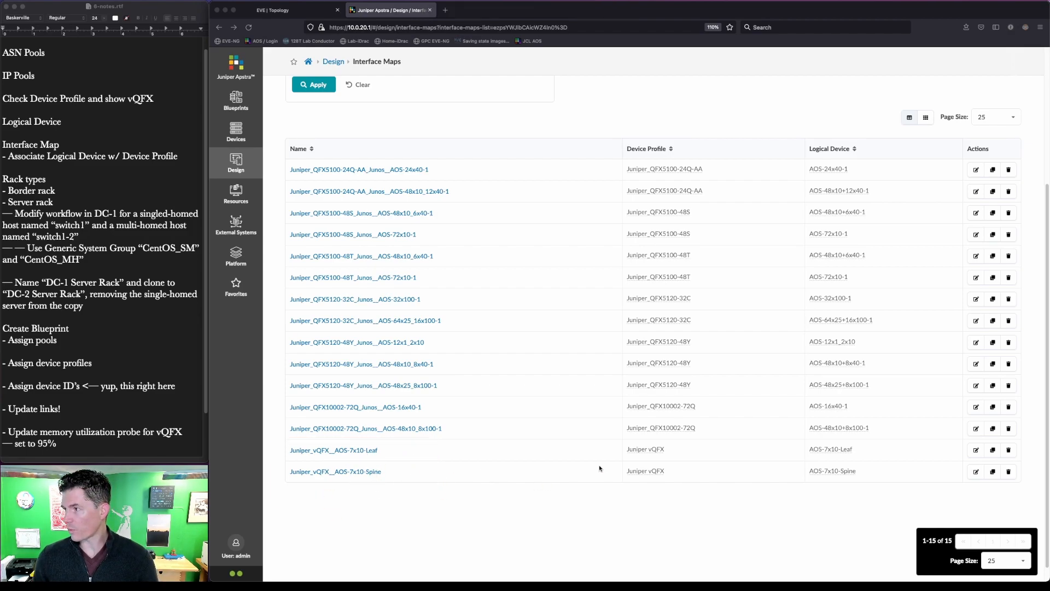
scroll(692, 529, up, 5)
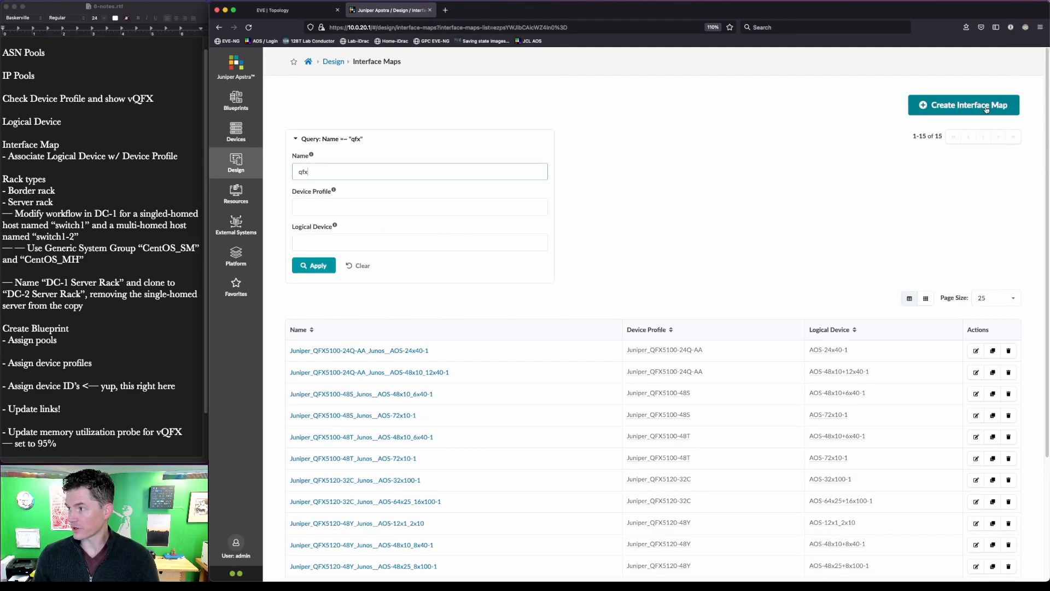
click(987, 109)
- Name the new interface map JNPR-12x10-Spine and select the JNPR-12x10-Spine logical device
click(423, 296)
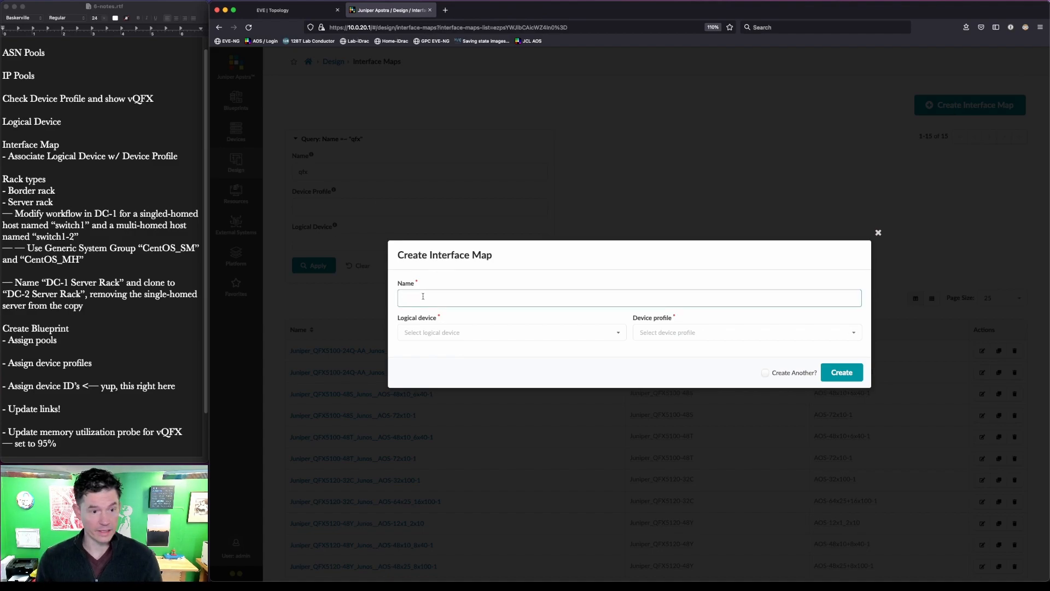
text(JN)
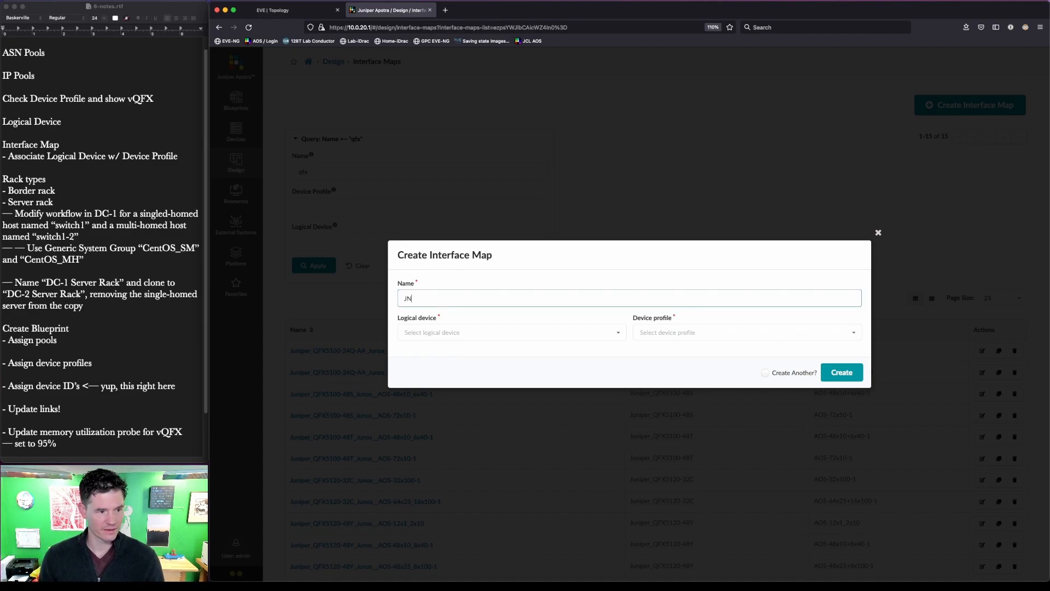
text(PR-12-)
key(BackSpace)
text(x10-Spine)
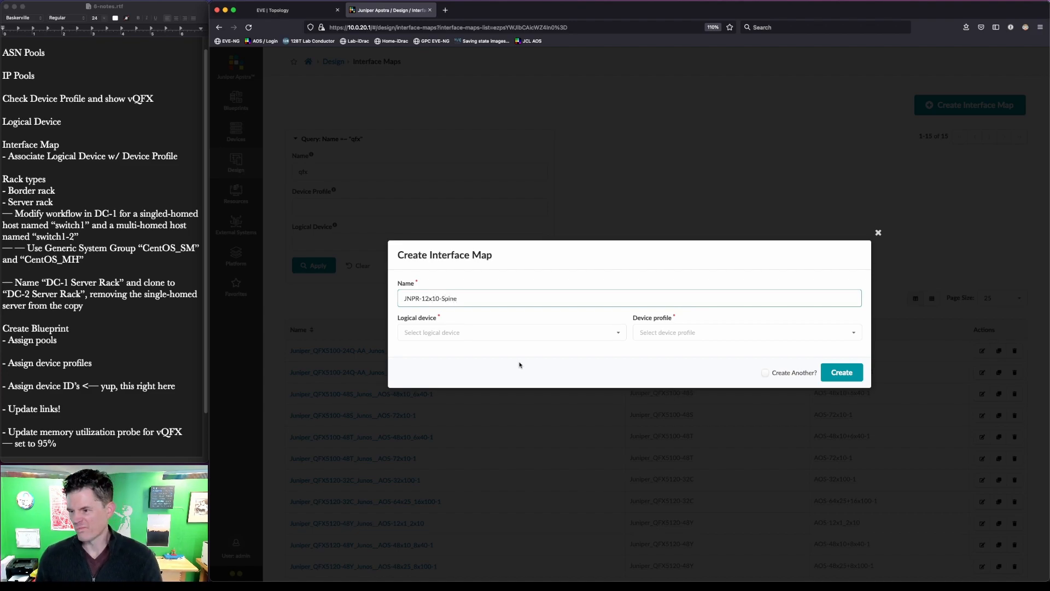
click(583, 331)
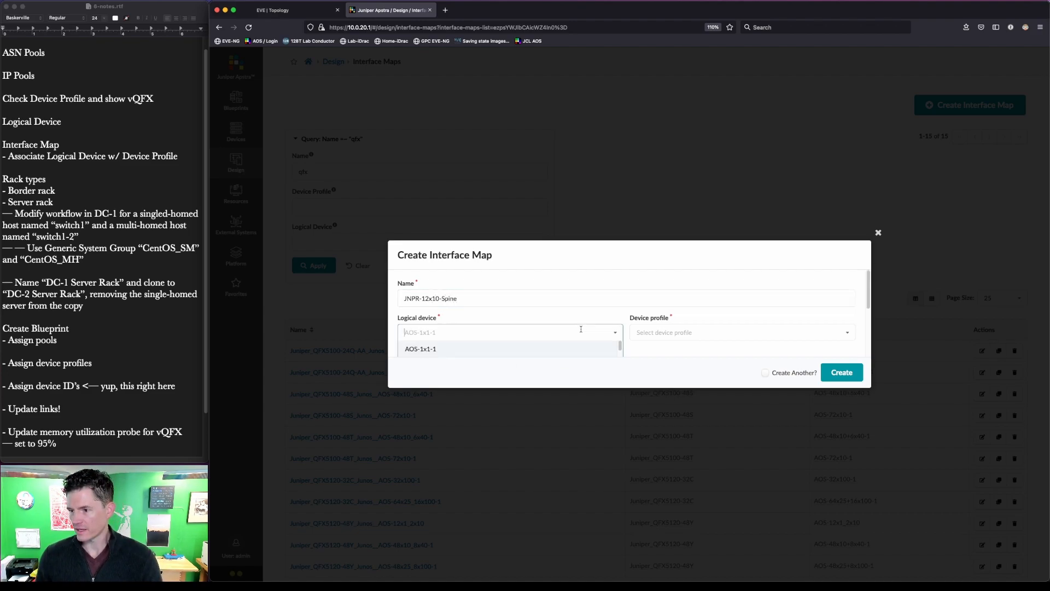
scroll(584, 324, up, 1)
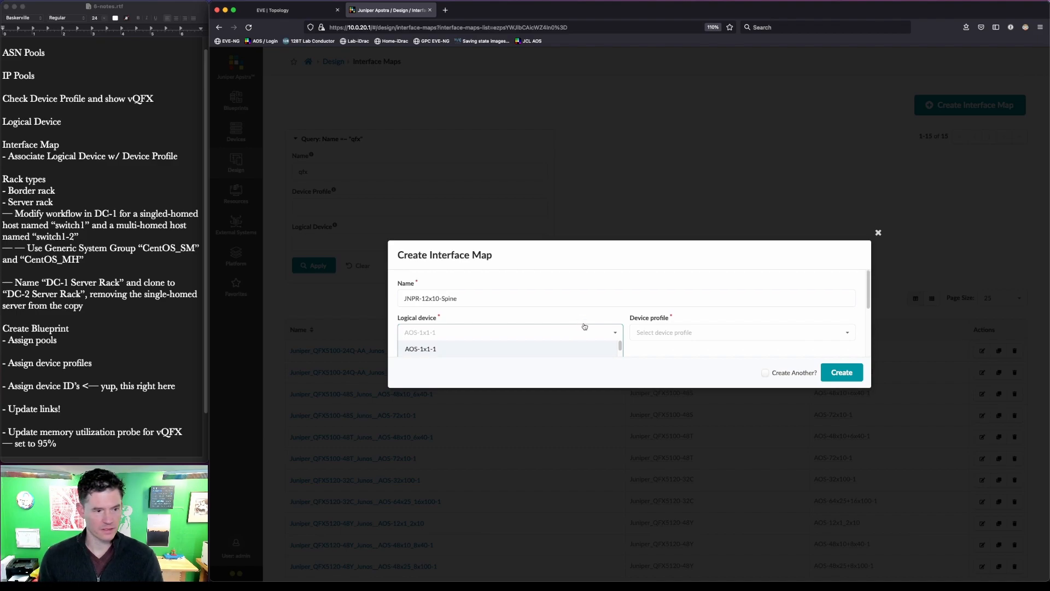
text(jnp)
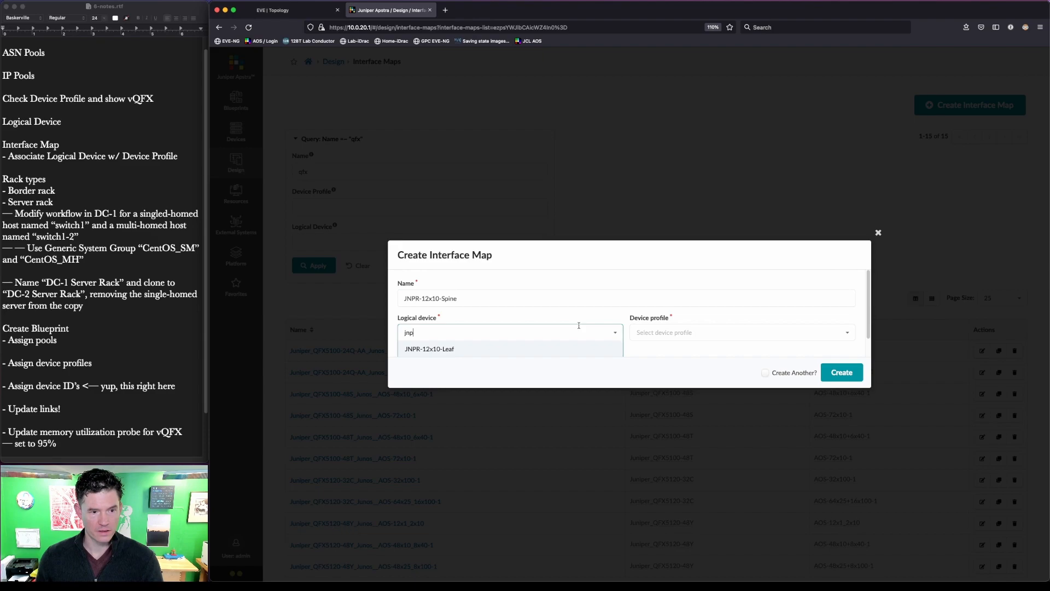
click(499, 353)
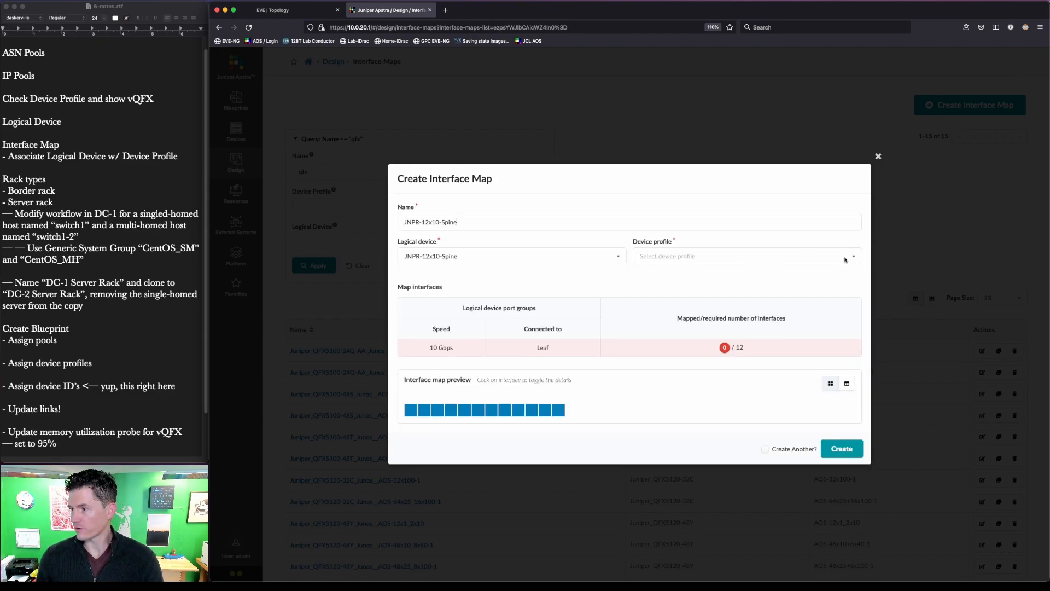
- Choose the Juniper vQFX device profile for the map
click(712, 253)
text(qfx)
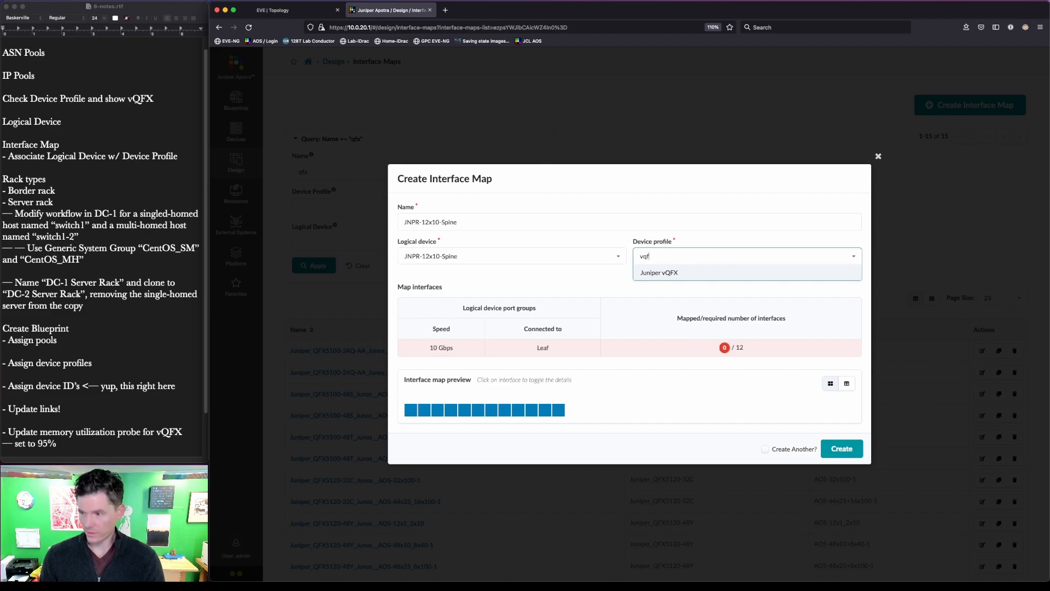
click(699, 272)
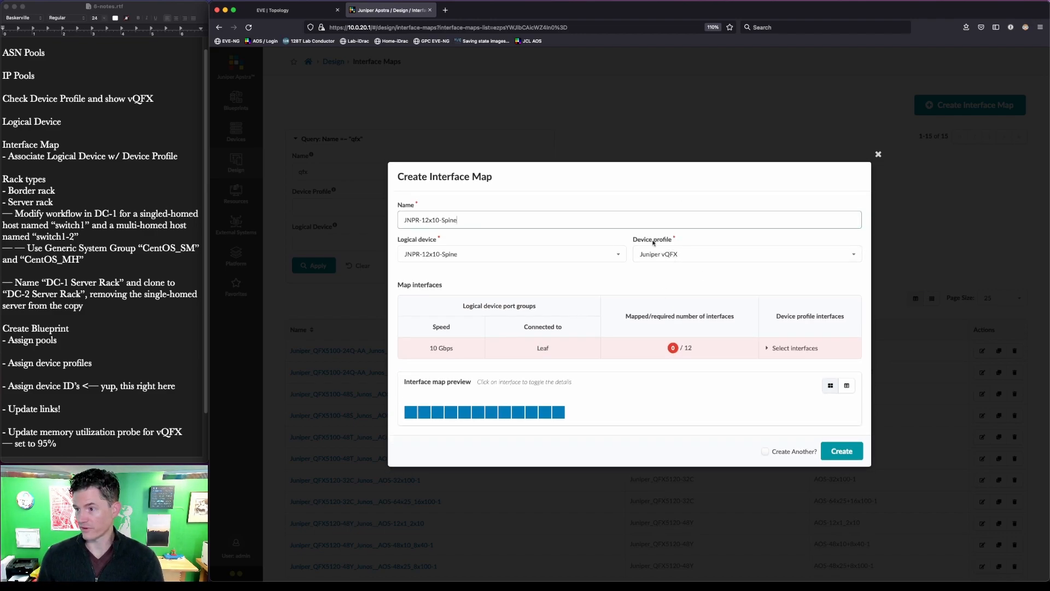
drag(626, 243, 691, 238)
click(690, 240)
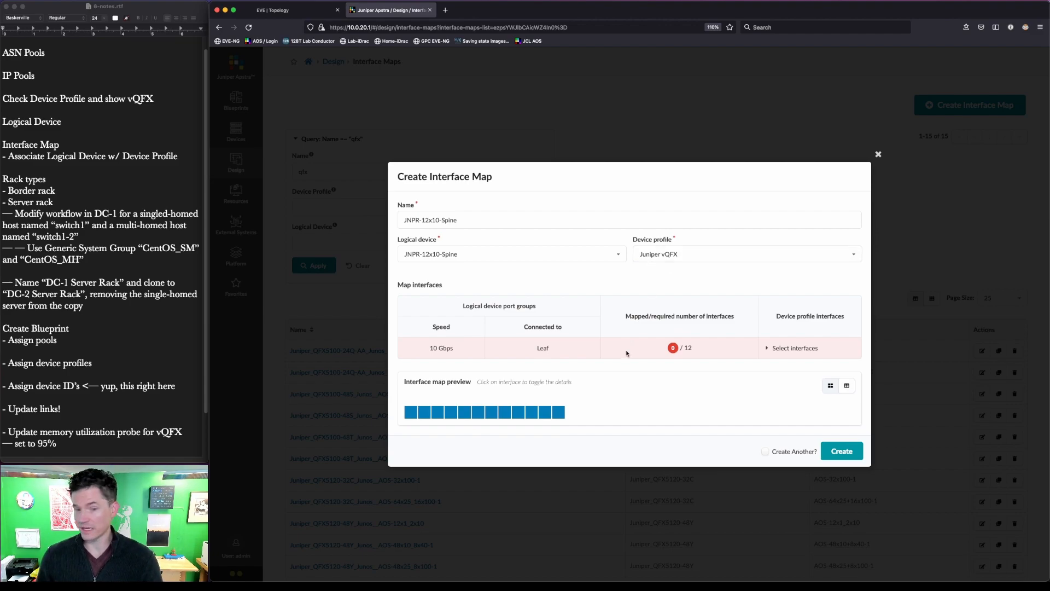
- Map all 12 device interfaces to the logical port group
click(558, 412)
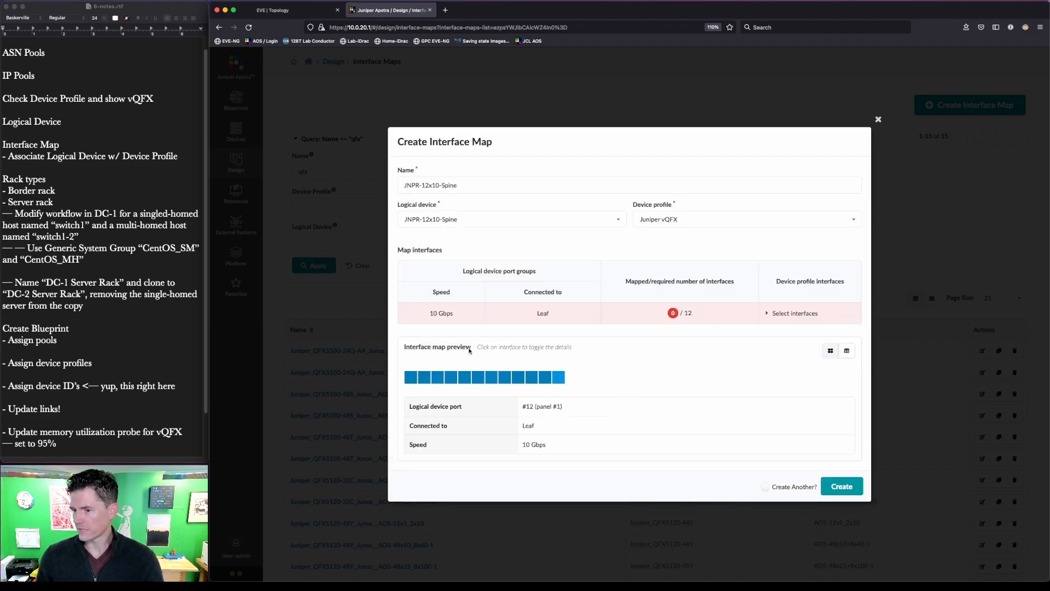
click(794, 314)
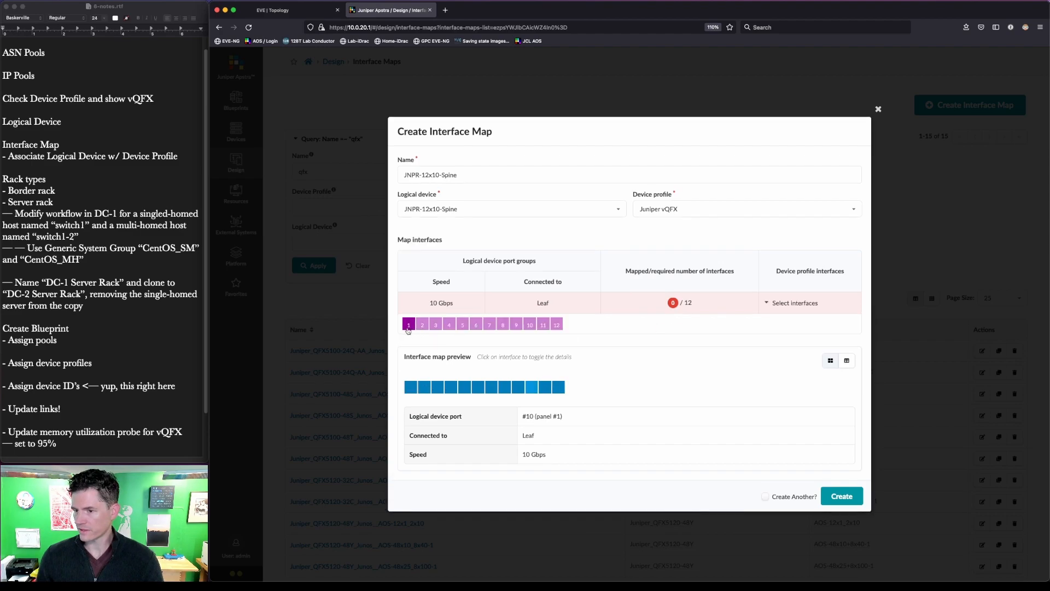
click(476, 325)
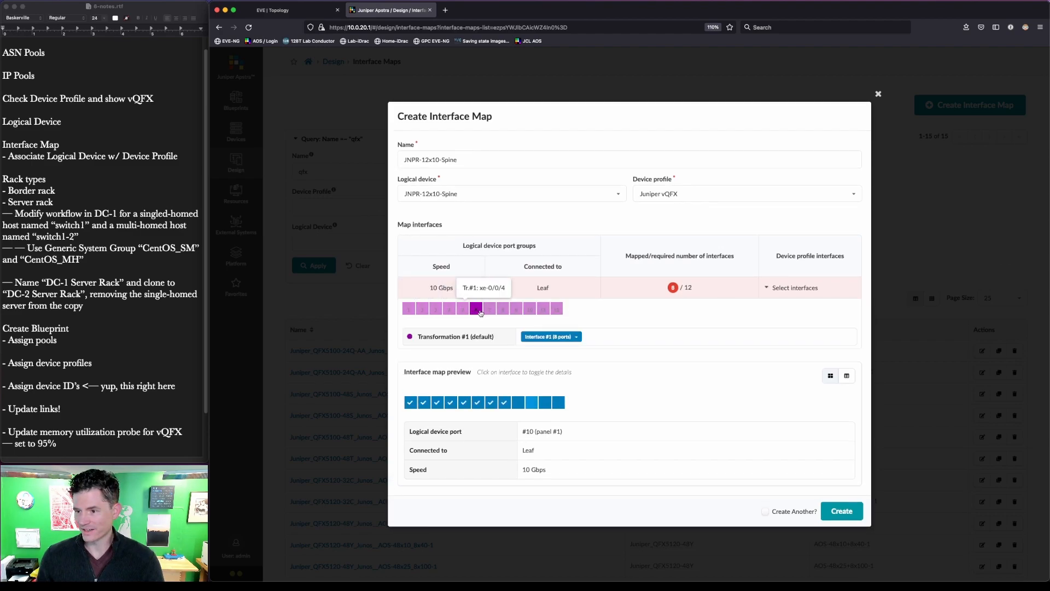
click(556, 309)
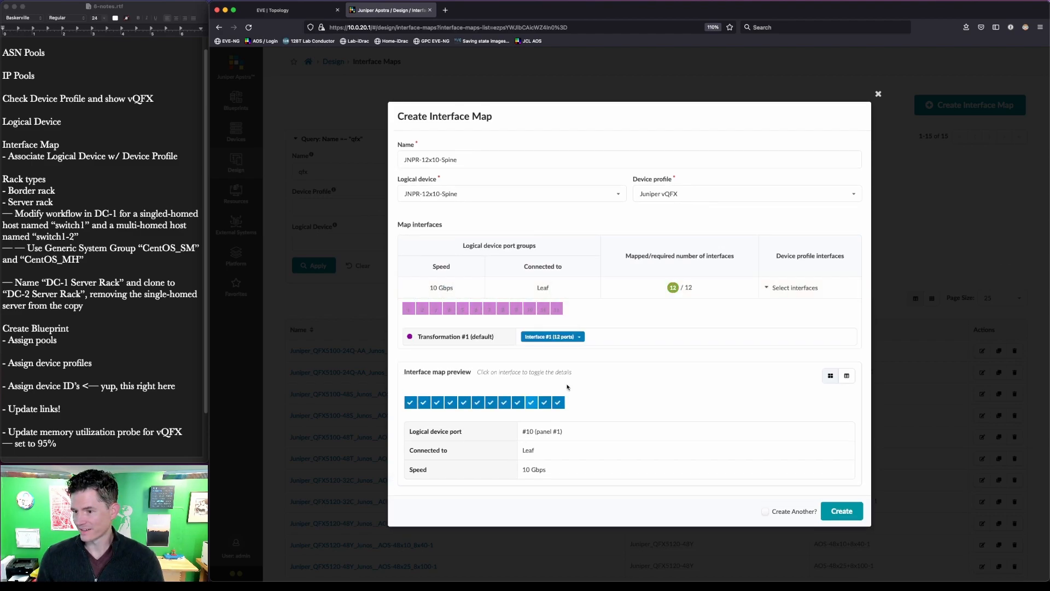
key(alt+a)
drag(399, 389, 575, 414)
key(Escape)
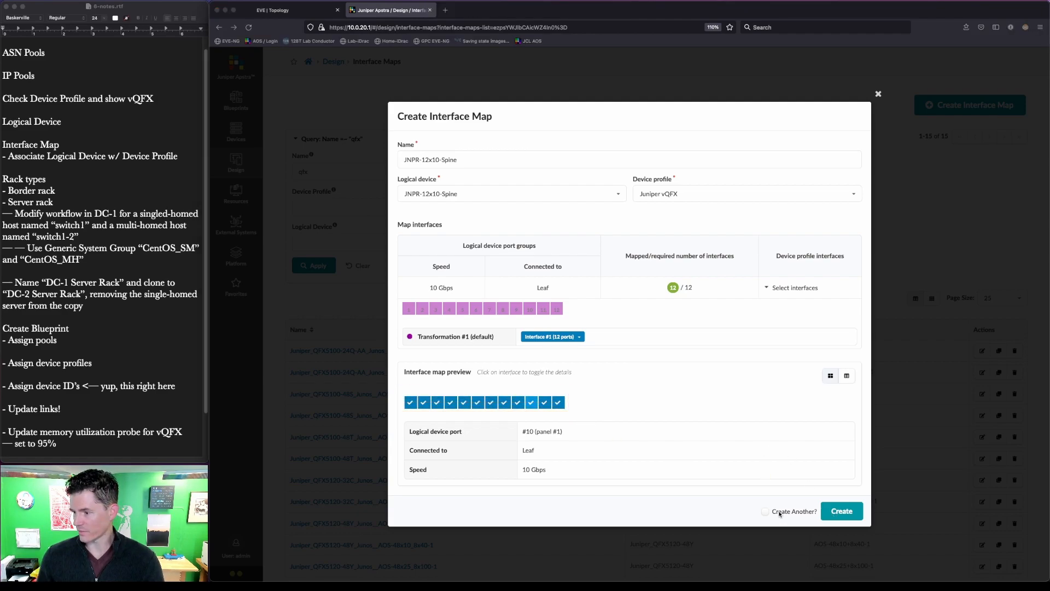
- Save the JNPR-12x10-Spine interface map with Create Another ticked
click(765, 512)
click(842, 511)
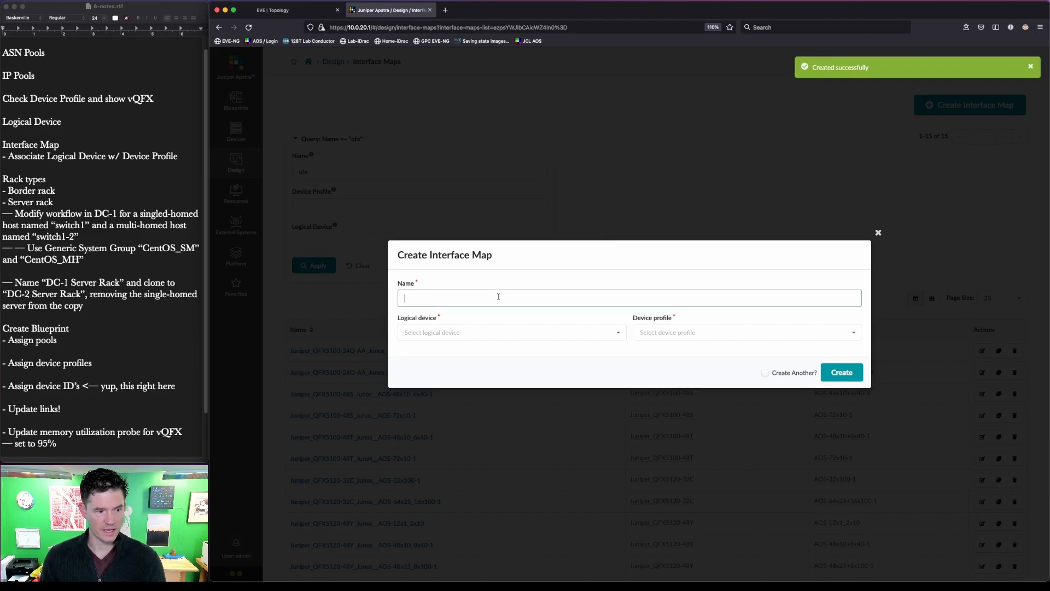
text(-12x10-Leaf)
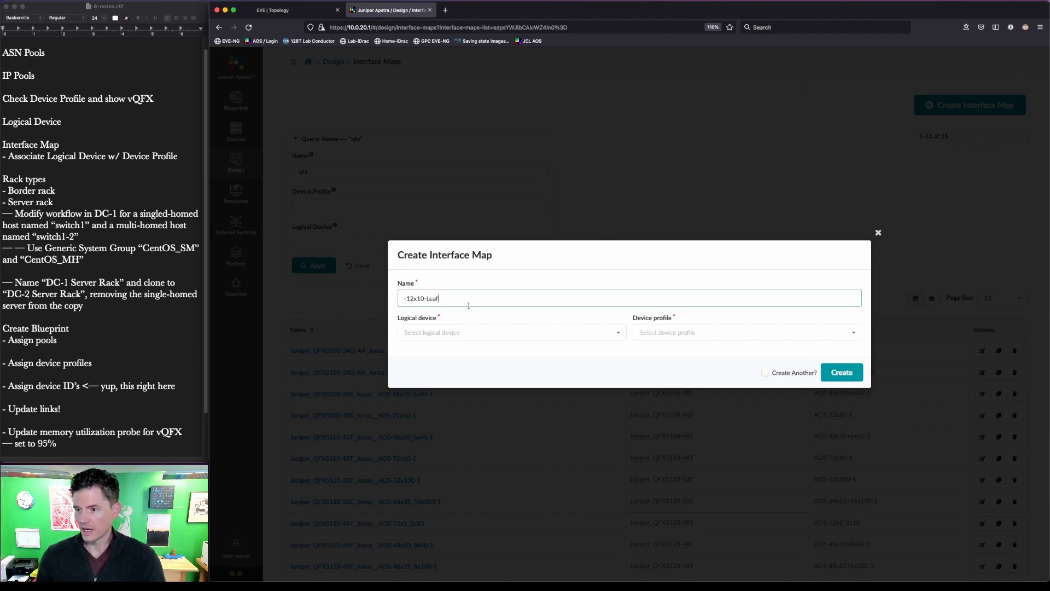
- Name the interface map JNPR-12x10-Leaf, pairing logical device JNPR-12x10-Leaf with the Juniper vQFX profile
click(404, 299)
text(JN)
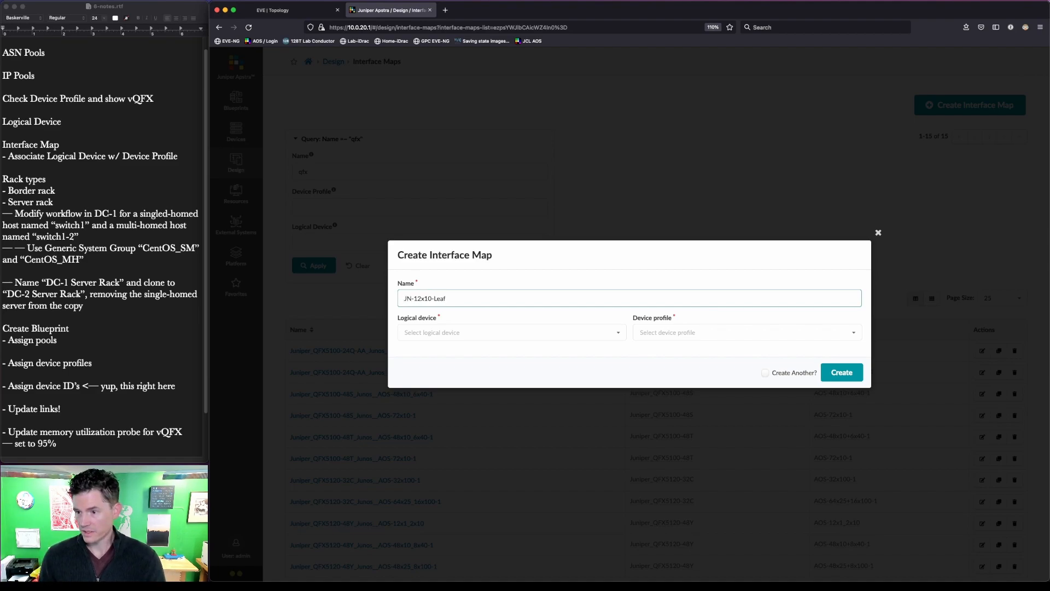
text(PR)
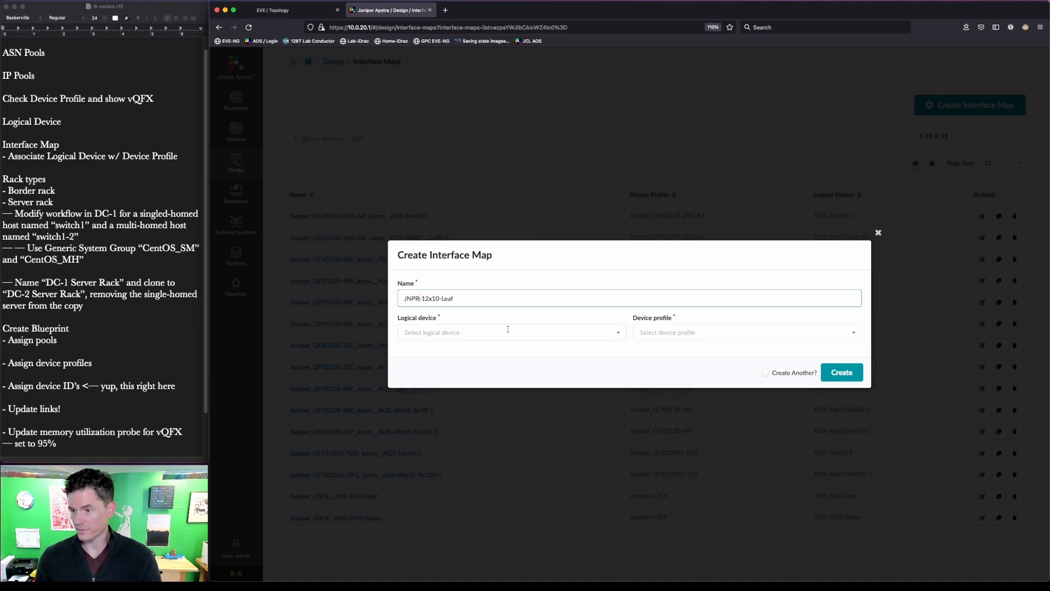
click(509, 332)
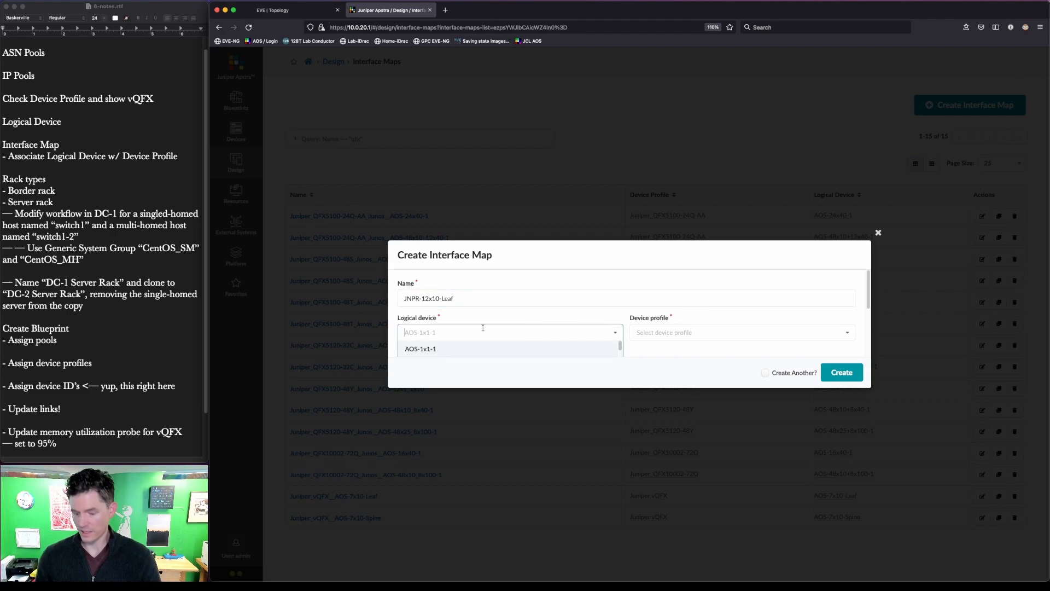
text(JNPR)
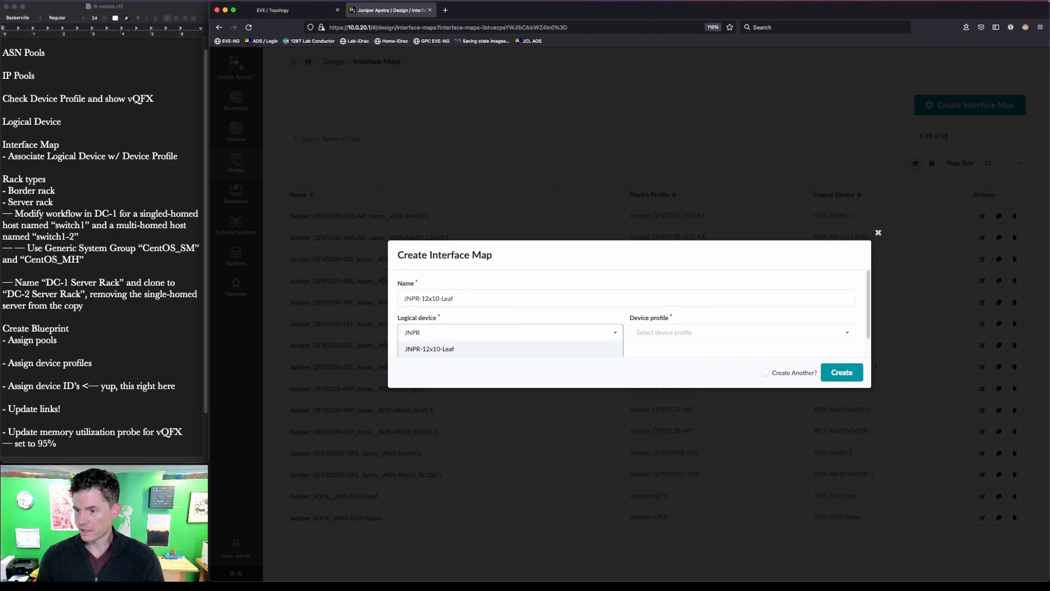
click(478, 349)
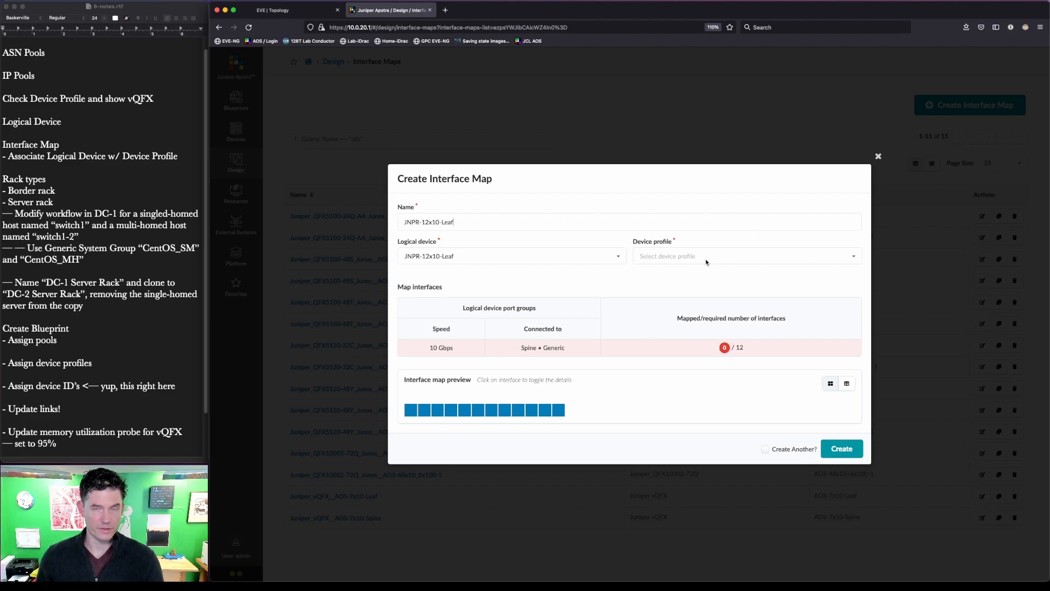
click(853, 256)
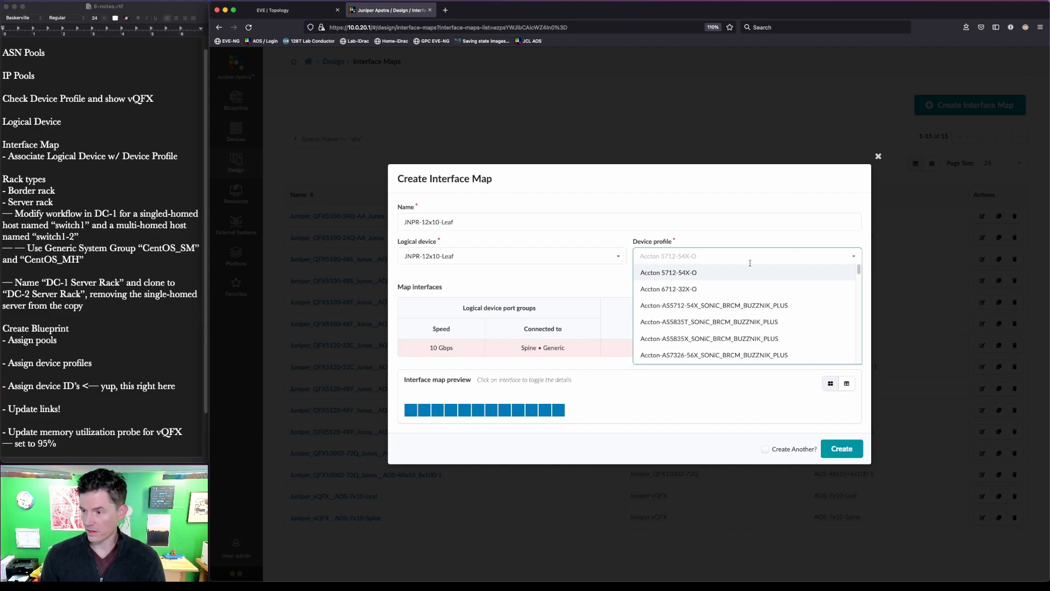
text(vqfx)
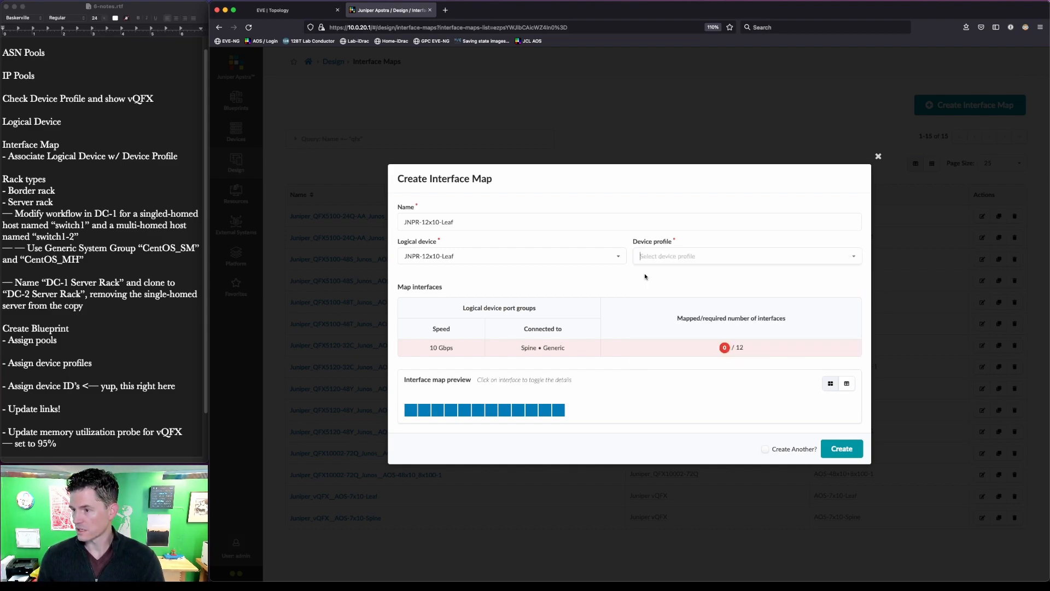
click(646, 274)
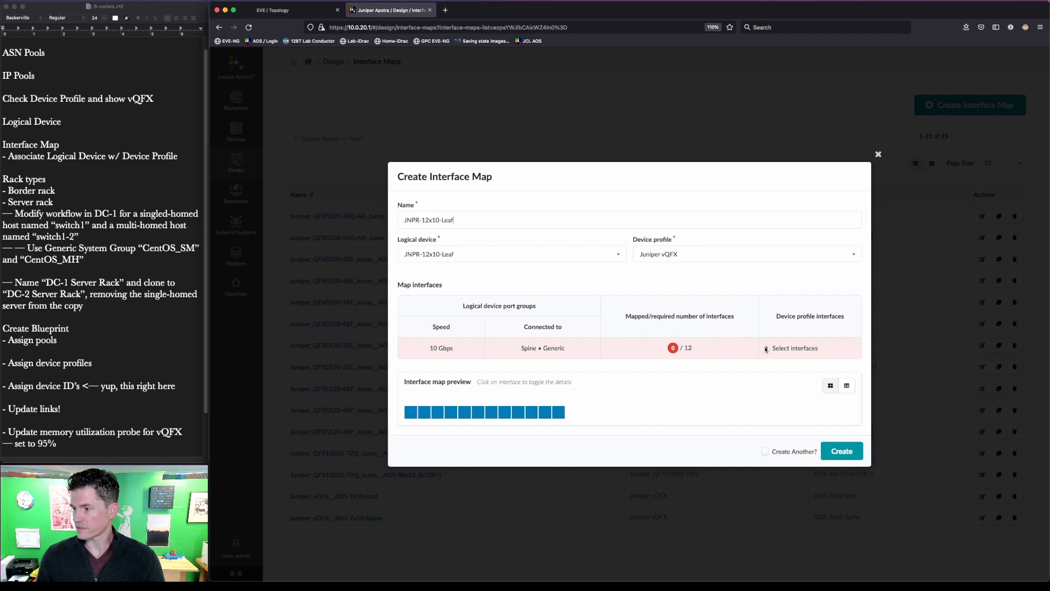
- Map all 12 vQFX ports and create the interface map
click(766, 348)
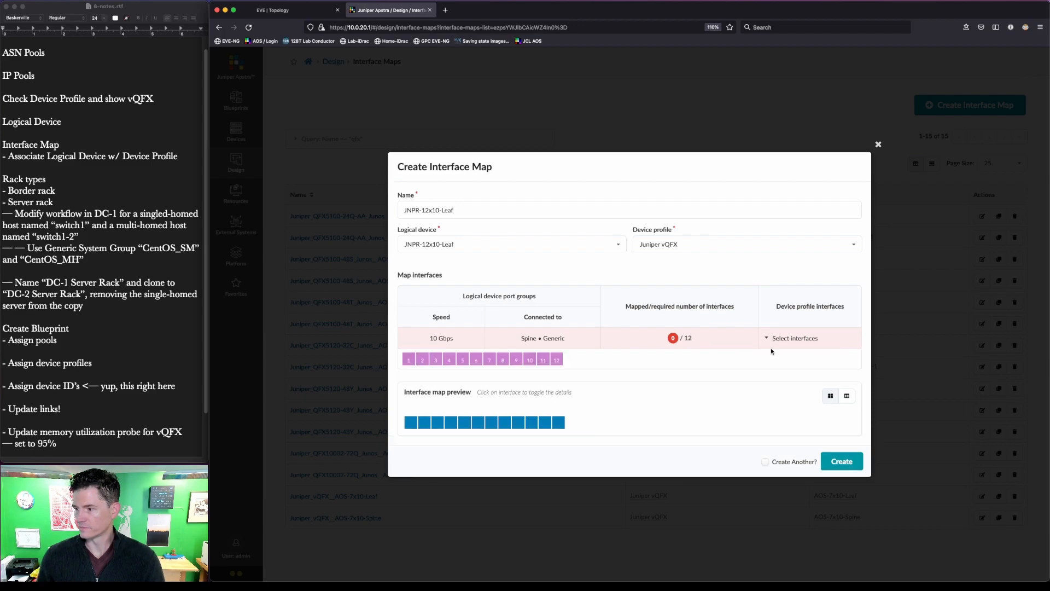
click(556, 362)
mouse_move(575, 452)
mouse_down()
mouse_move(532, 428)
mouse_move(399, 414)
mouse_up()
key(Escape)
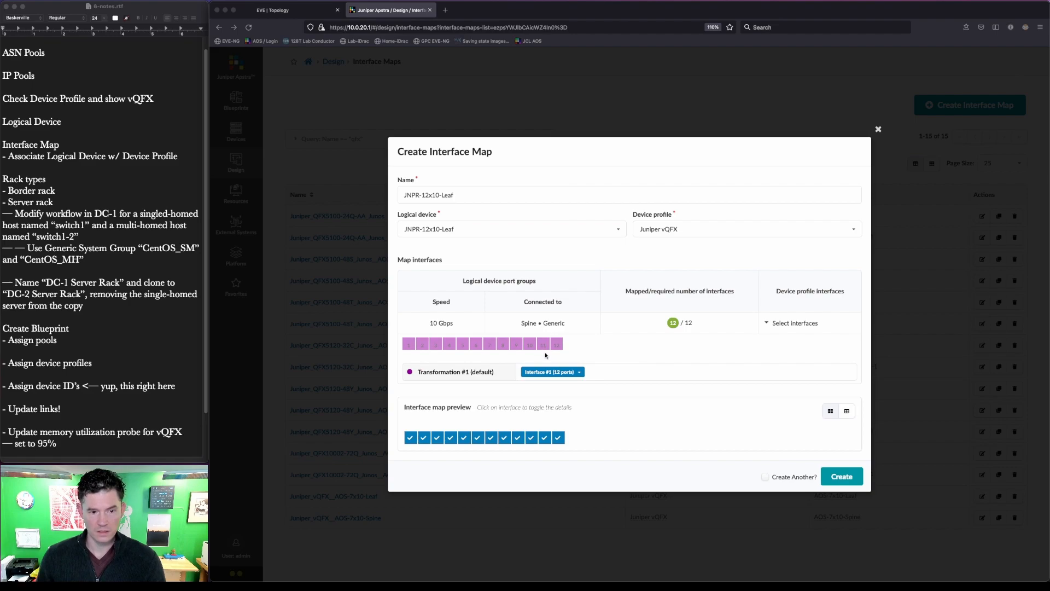
click(848, 477)
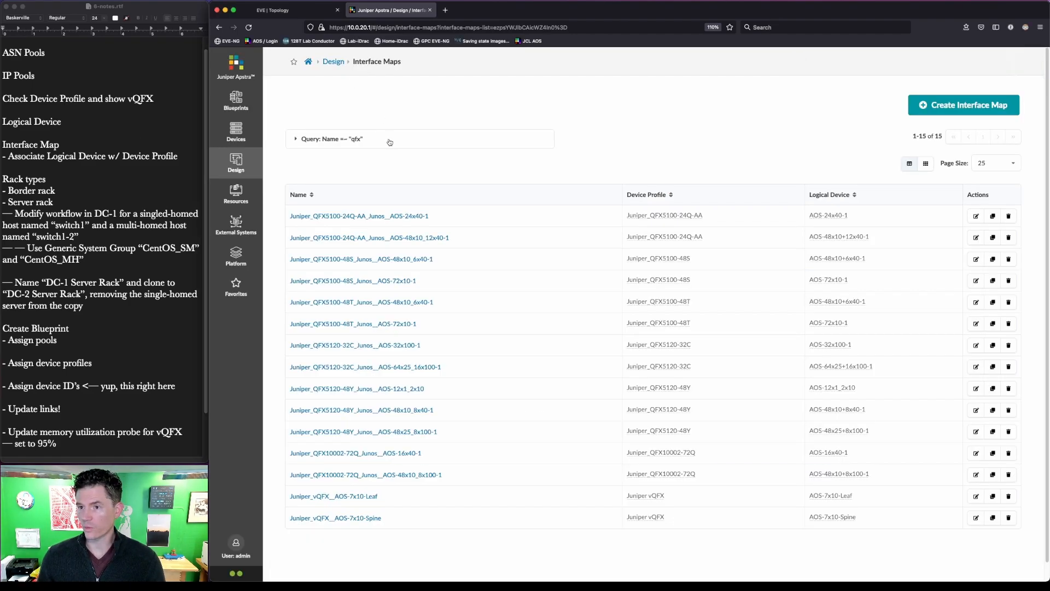
- Filter the interface maps by name 'jnpr' to show the Leaf and Spine maps, then return to the EVE-NG topology
click(390, 141)
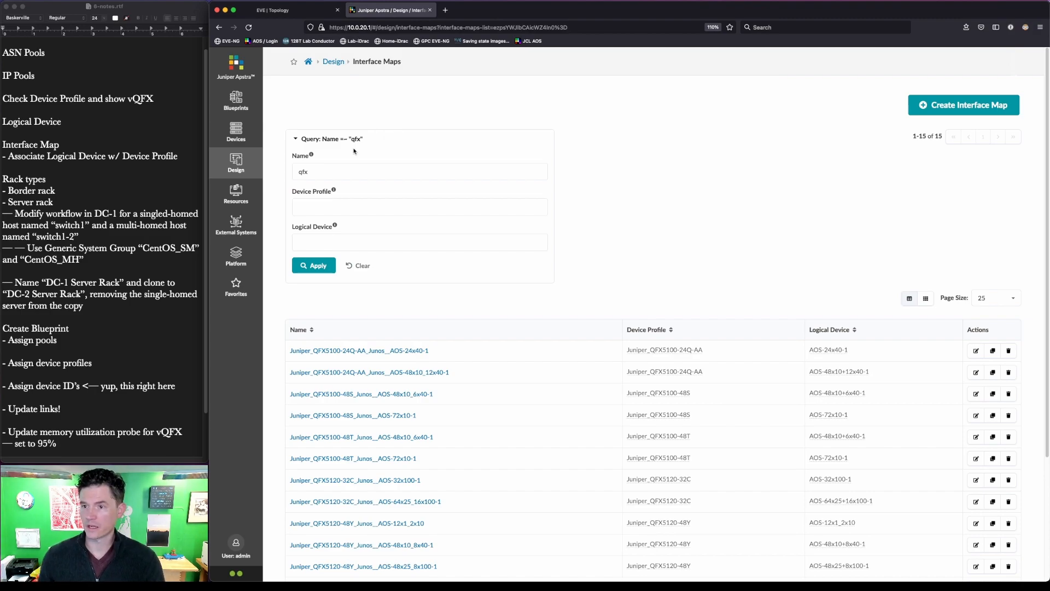
double_click(336, 169)
text(jnpr)
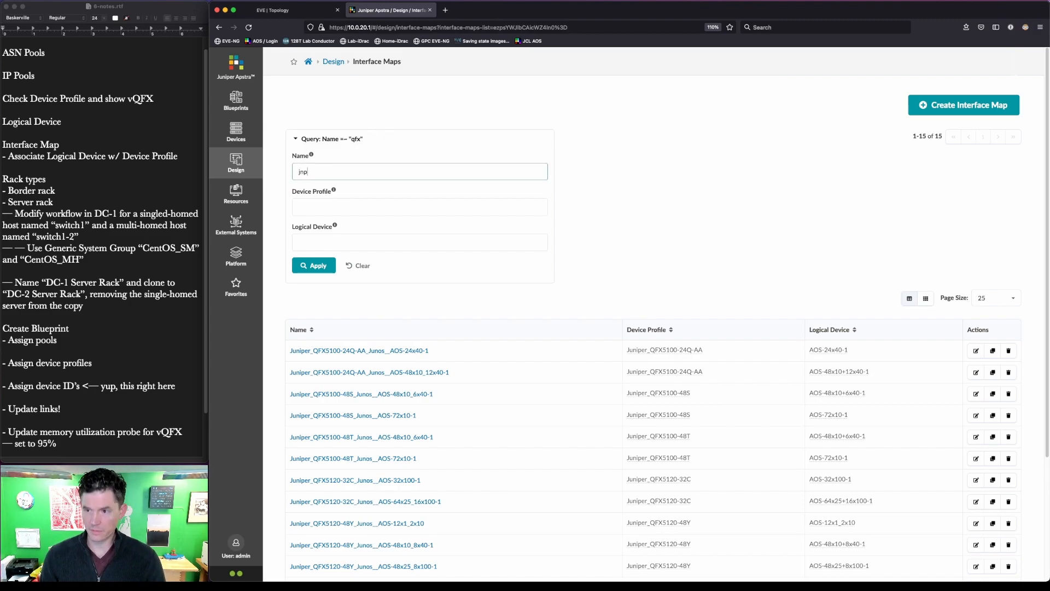
click(293, 265)
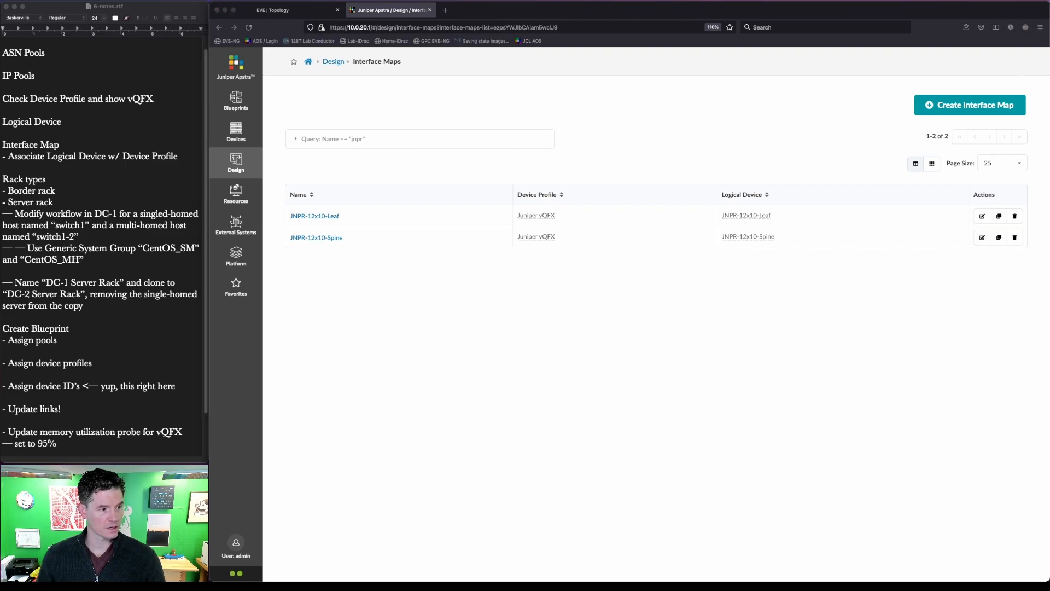
click(279, 12)
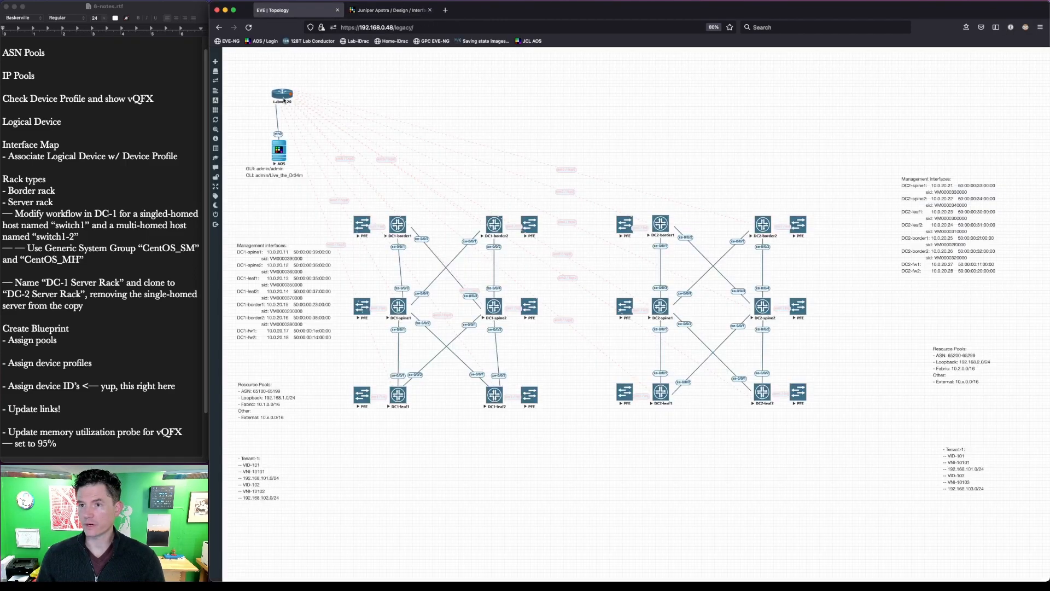
- Check the EVE-NG configured nodes and their RAM usage, then return to Apstra's Interface Maps page
mouse_move(216, 140)
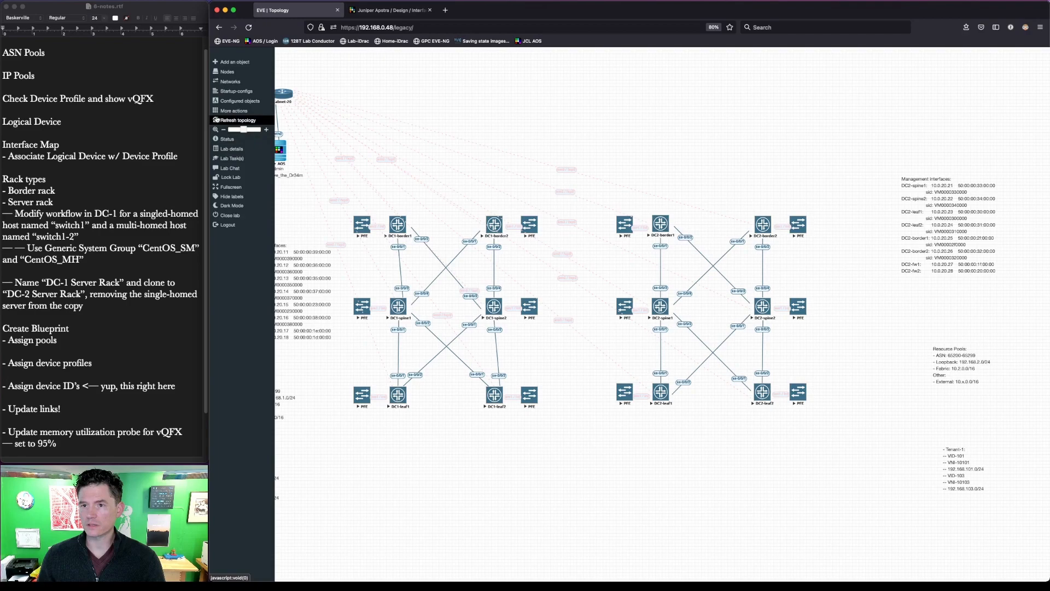
click(218, 73)
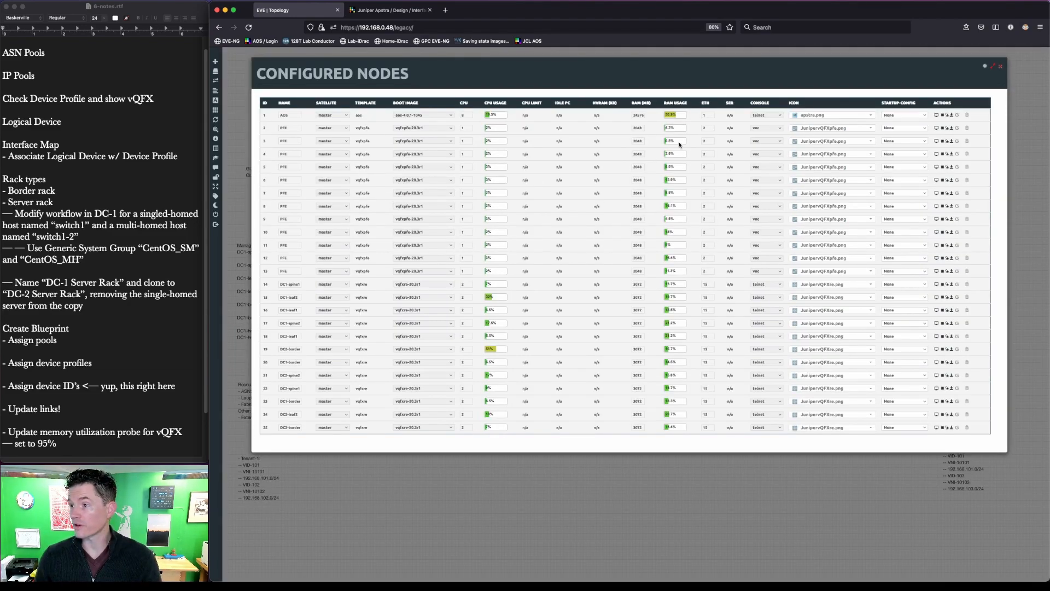
key(ctrl+a)
drag(659, 104, 693, 121)
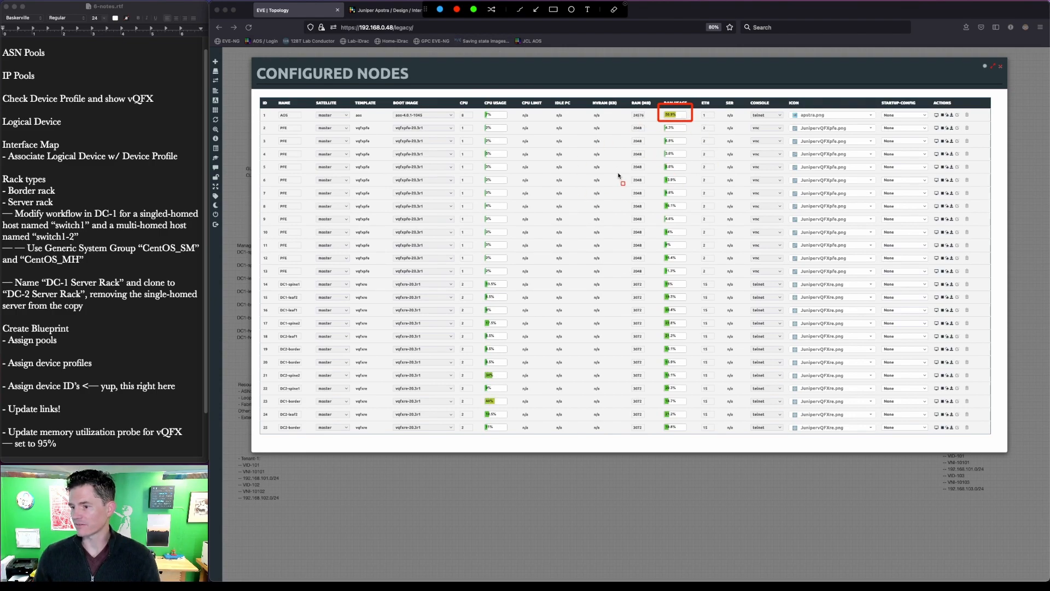
key(Escape)
click(1001, 70)
click(1001, 69)
click(390, 10)
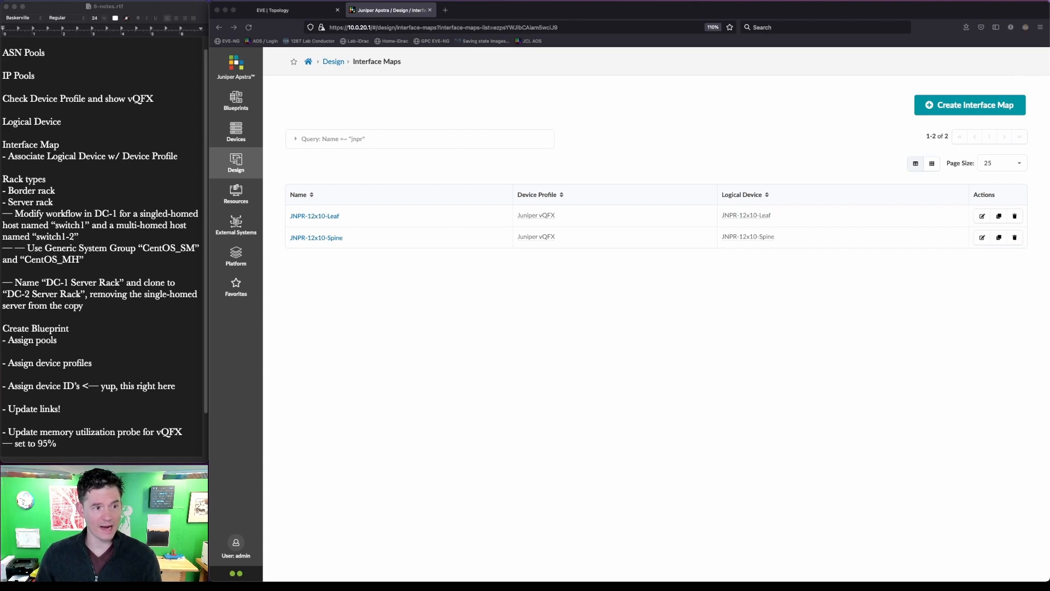
- Go to Design > Rack Types to list the 19 existing rack types
click(236, 161)
click(285, 229)
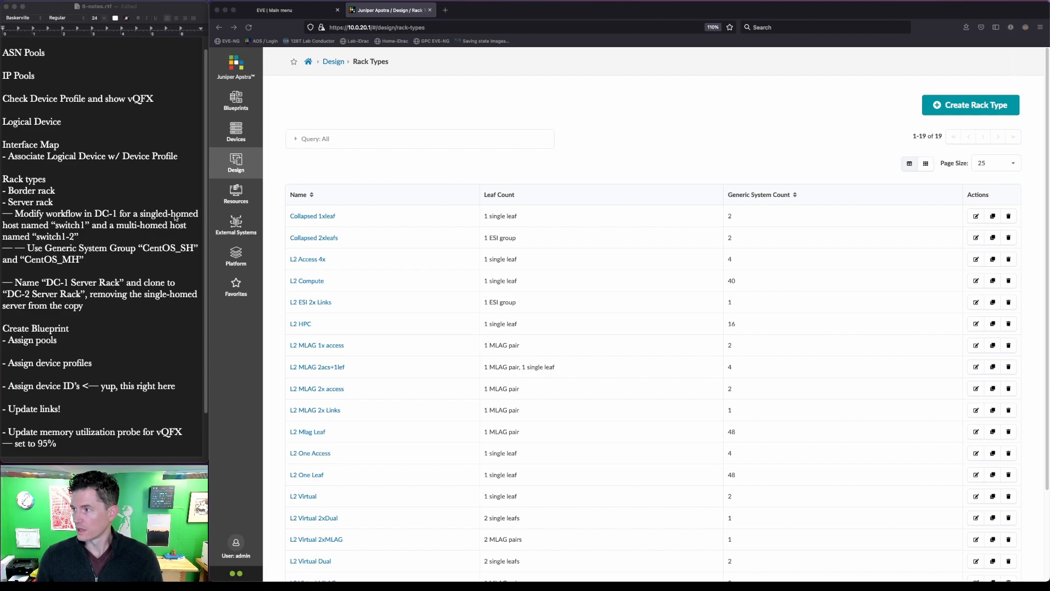
- Start a new rack type named 'Border Rack'
click(971, 105)
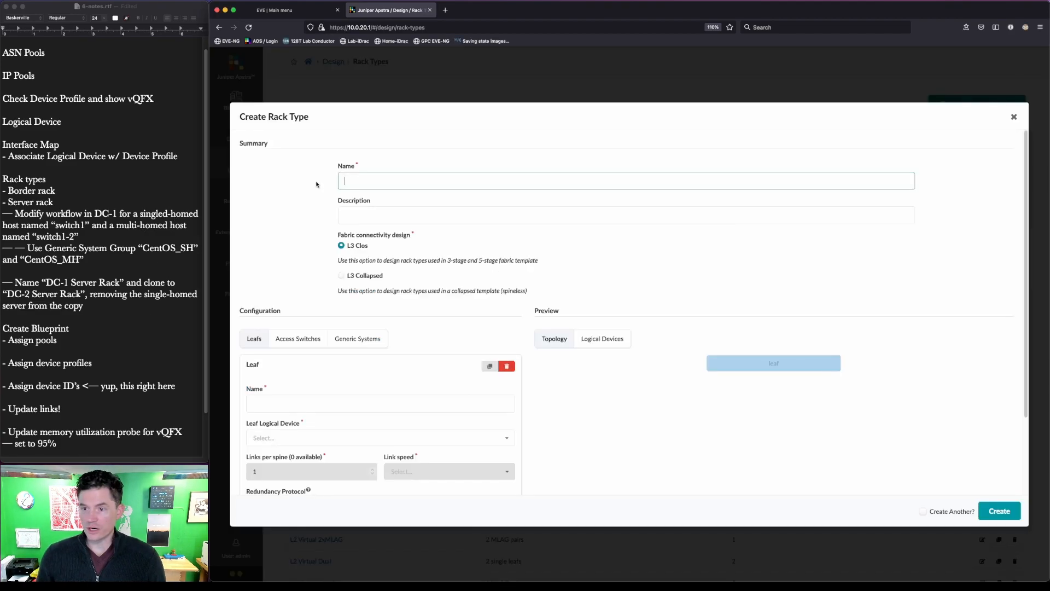
text(Border)
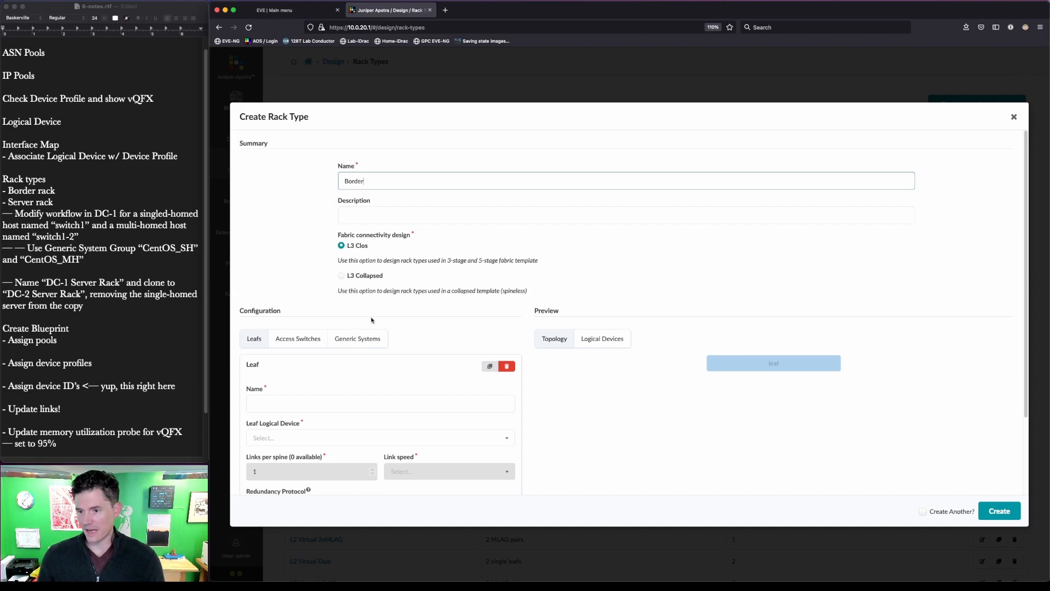
key(ctrl+a)
drag(316, 317, 401, 361)
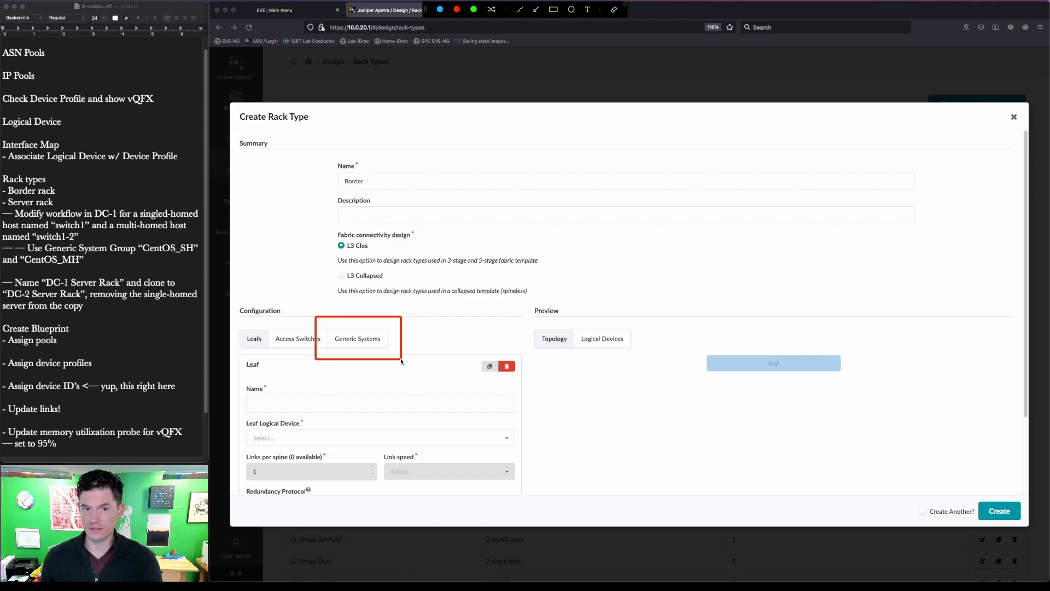
key(Escape)
click(391, 185)
text(Border Rack)
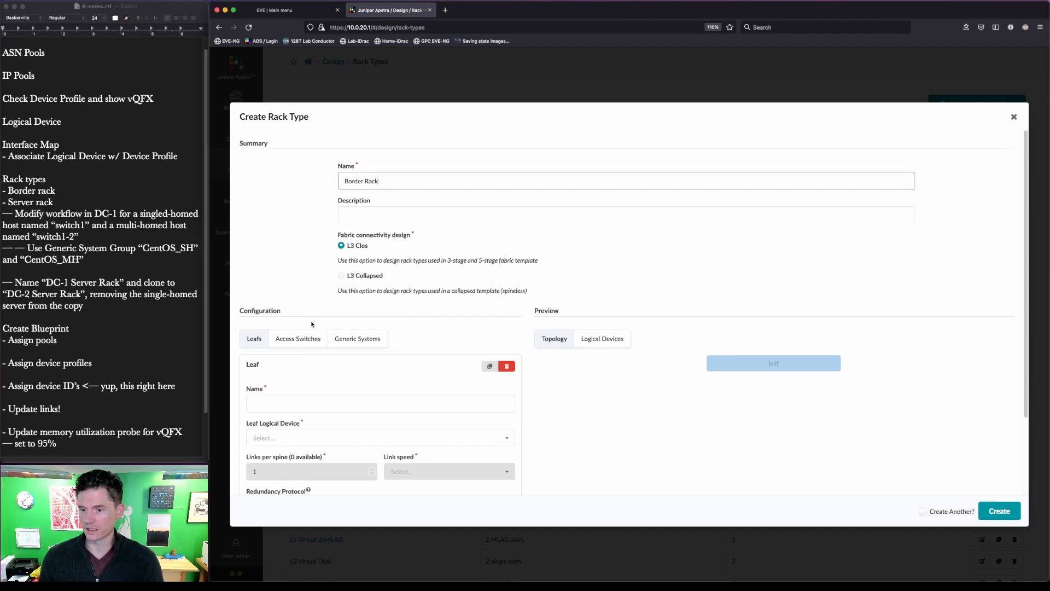
- Name the rack's leaf 'BLeaf'
click(339, 400)
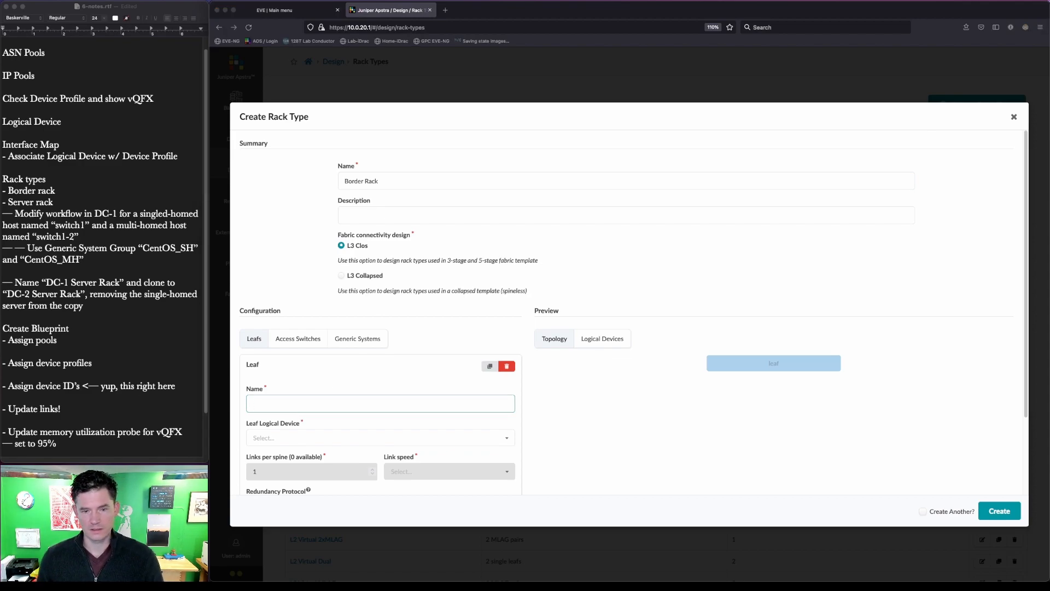
click(326, 402)
text(s)
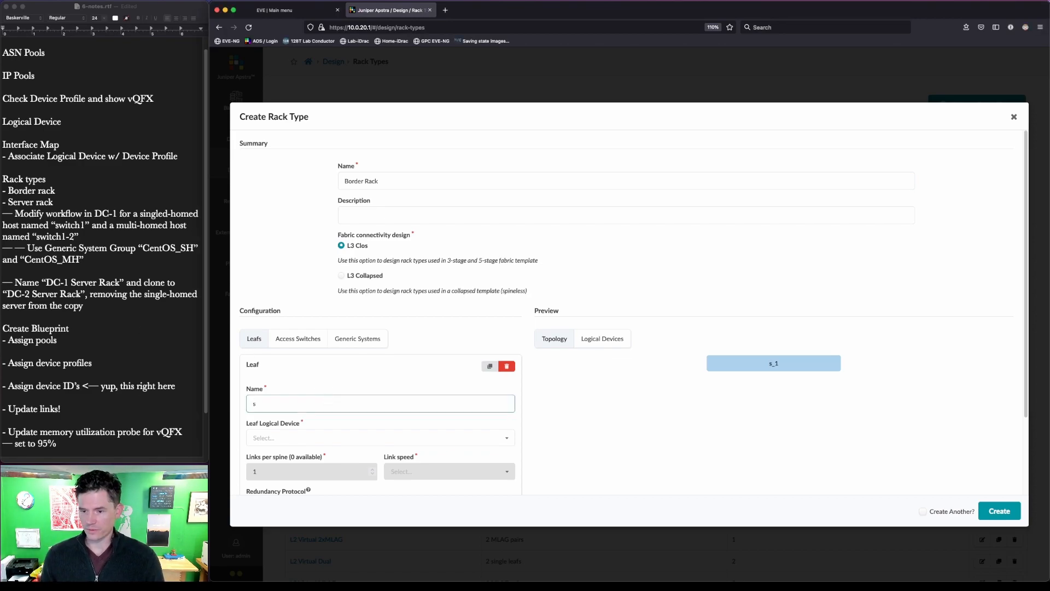
text(witch1)
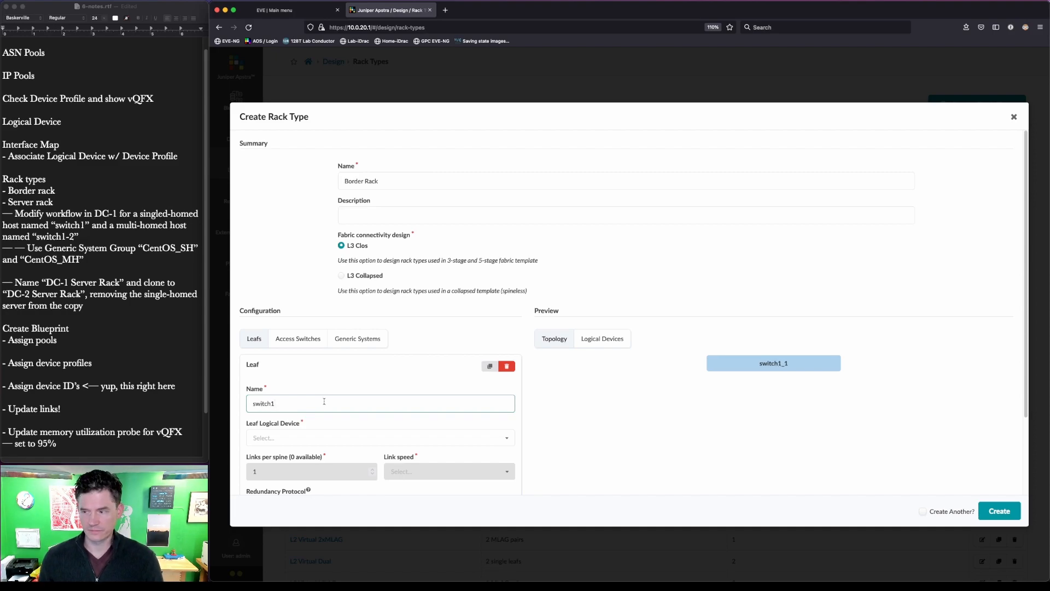
key(BackSpace)
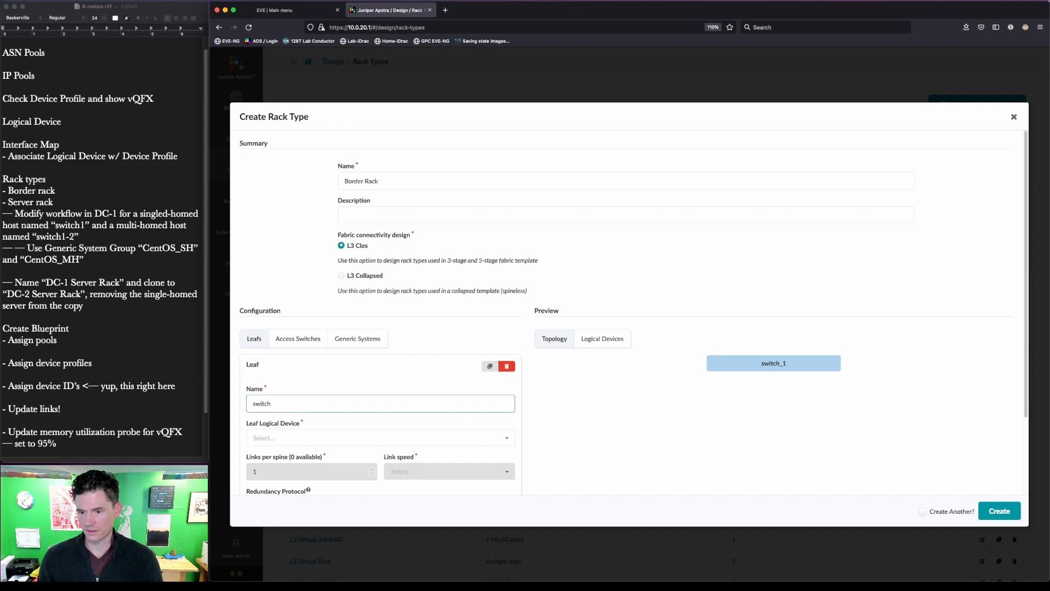
key(ctrl+alt+a)
mouse_move(743, 342)
mouse_down()
mouse_move(780, 372)
mouse_move(813, 380)
mouse_up()
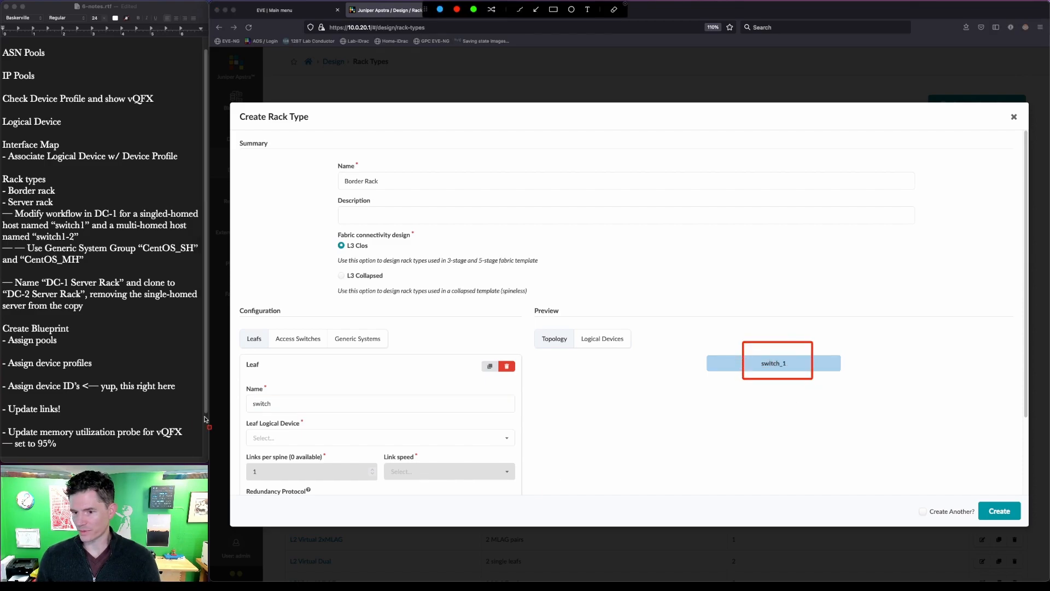
key(Escape)
click(299, 404)
drag(299, 403, 243, 395)
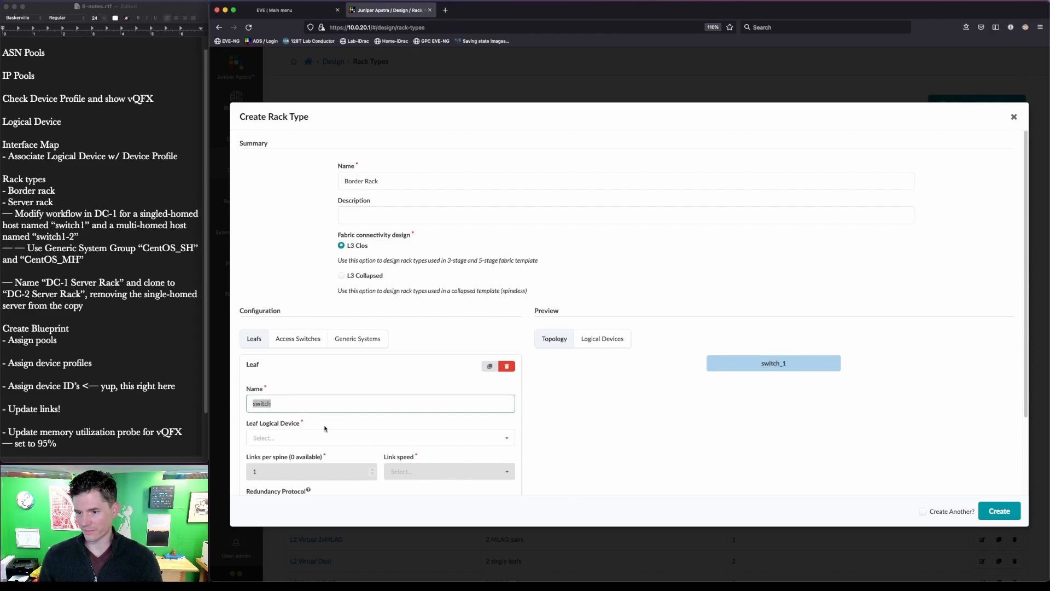
text(BLeaf)
- Put the BLeaf leaf on JNPR-12x10-Leaf as an ESI pair and create Border Rack
key(Tab)
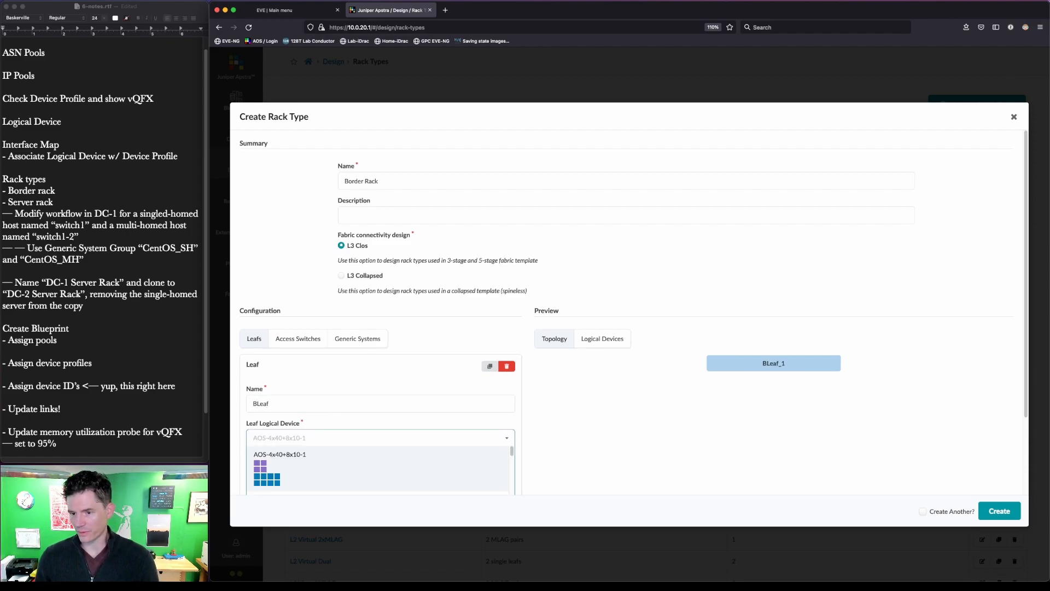
scroll(330, 441, down, 5)
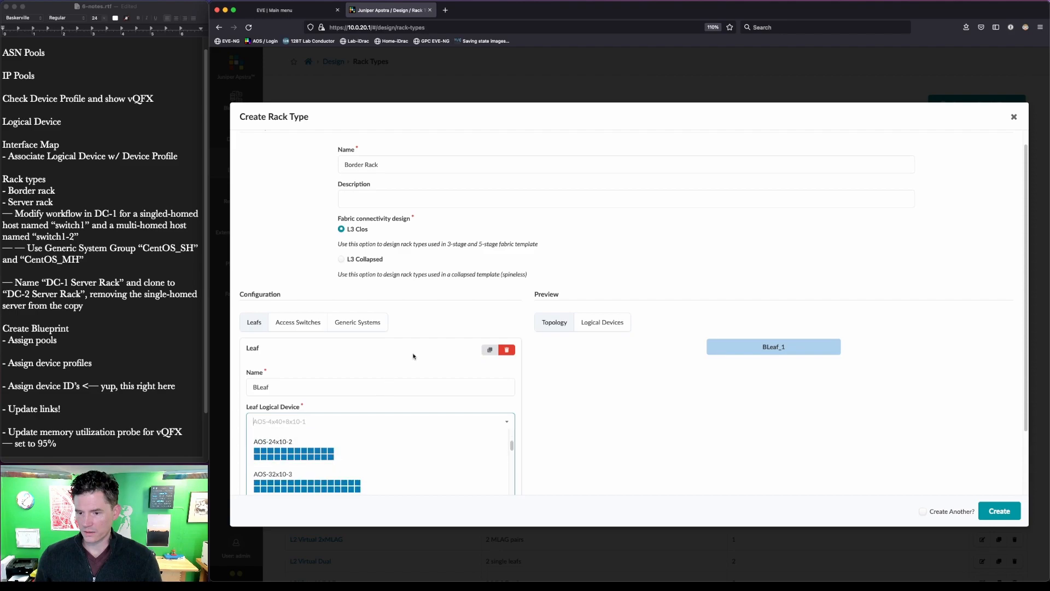
scroll(559, 395, down, 3)
scroll(335, 390, up, 6)
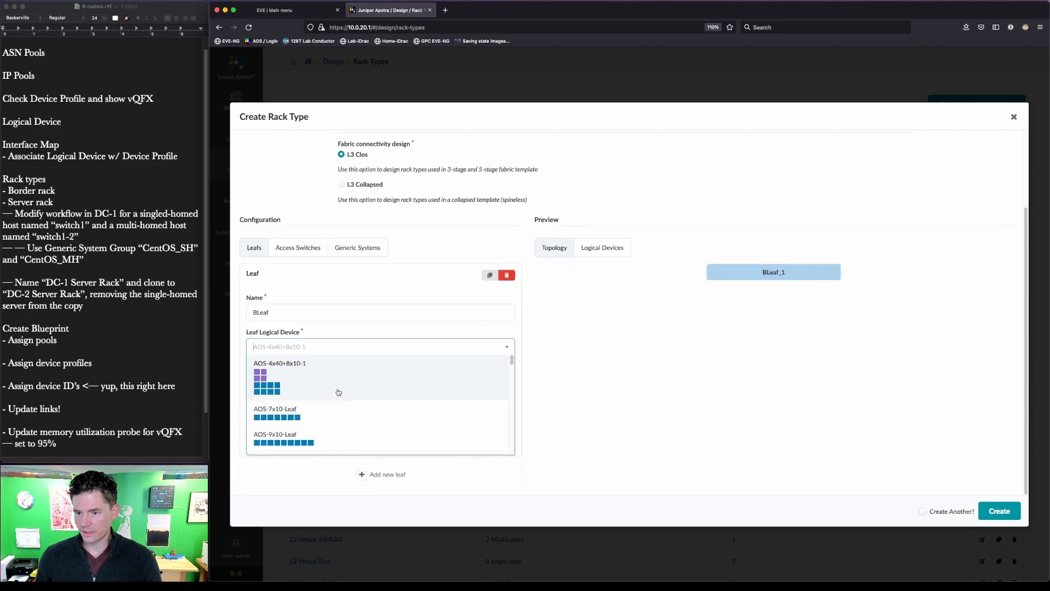
text(jnp)
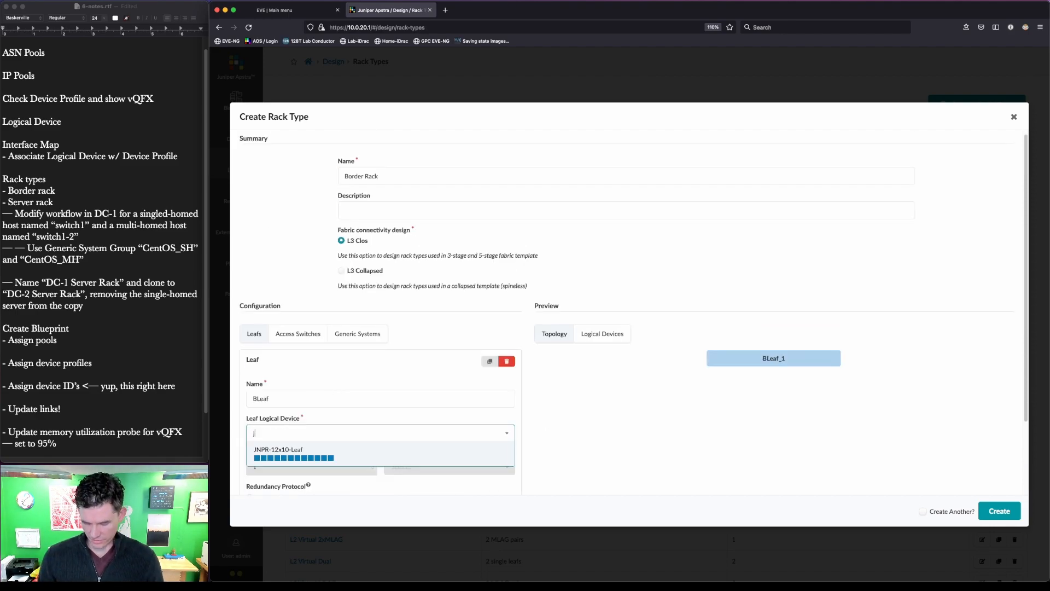
key(BackSpace)
text(rp)
key(BackSpace)
key(BackSpace)
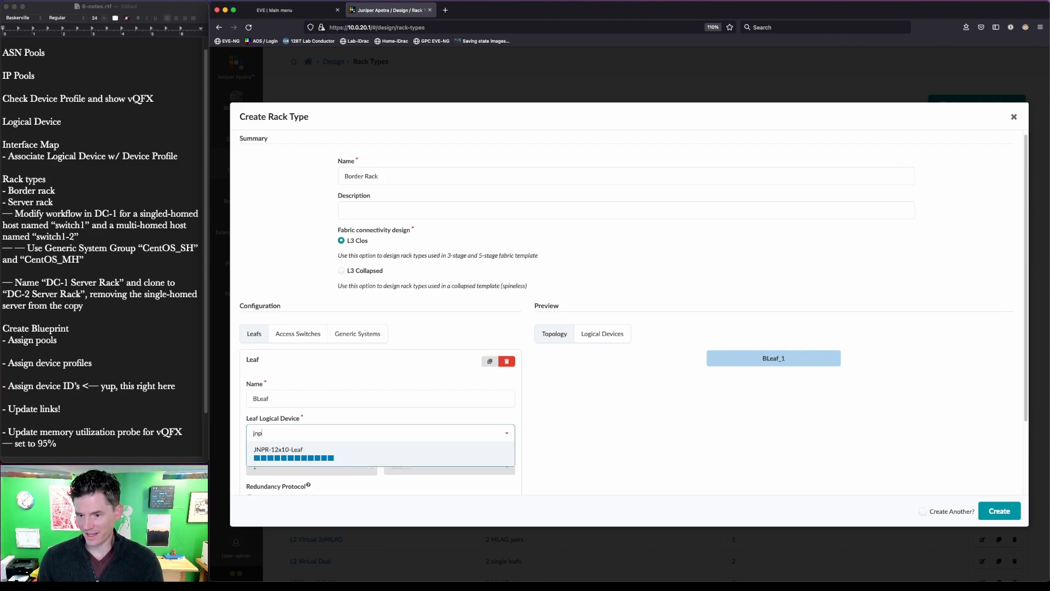
text(p)
click(300, 451)
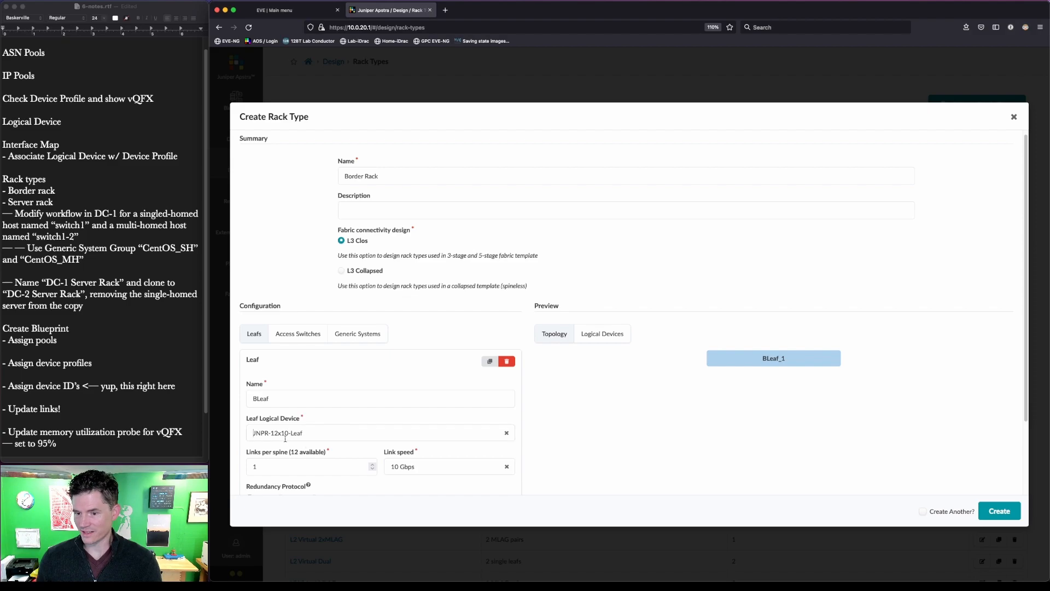
drag(240, 417, 343, 445)
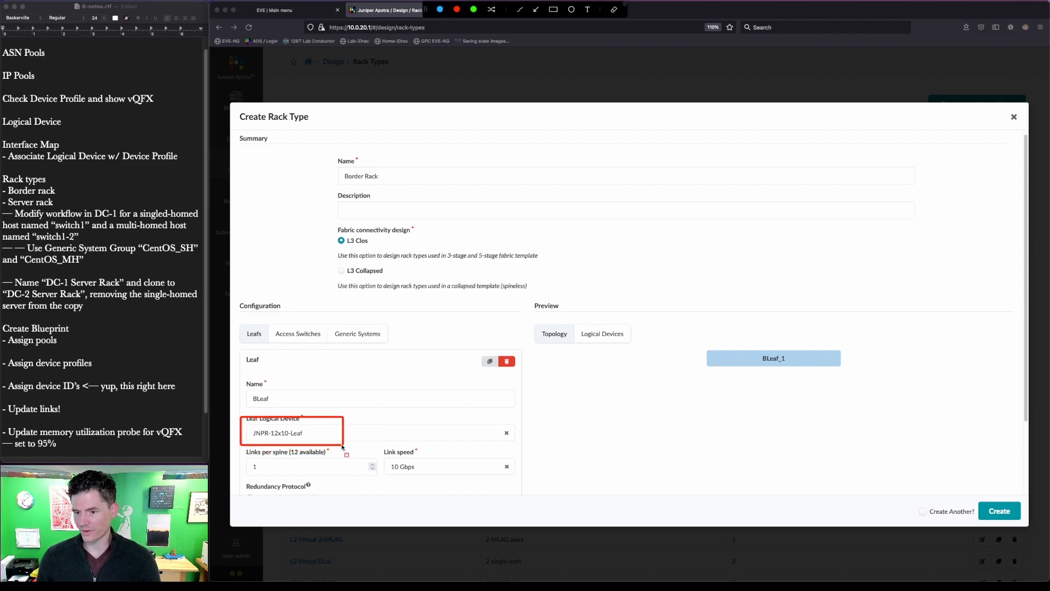
key(Escape)
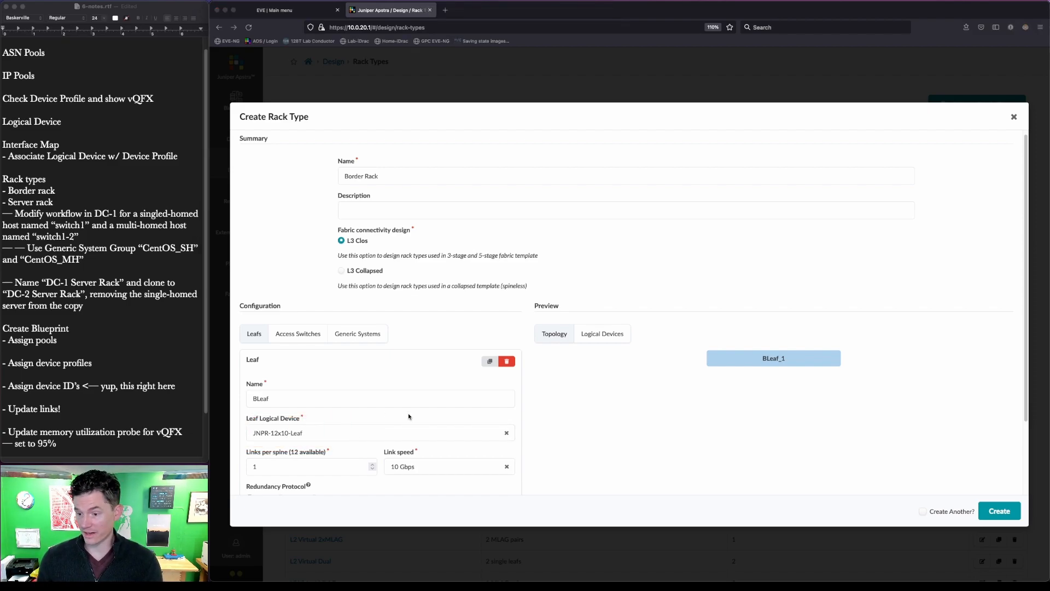
scroll(407, 416, down, 3)
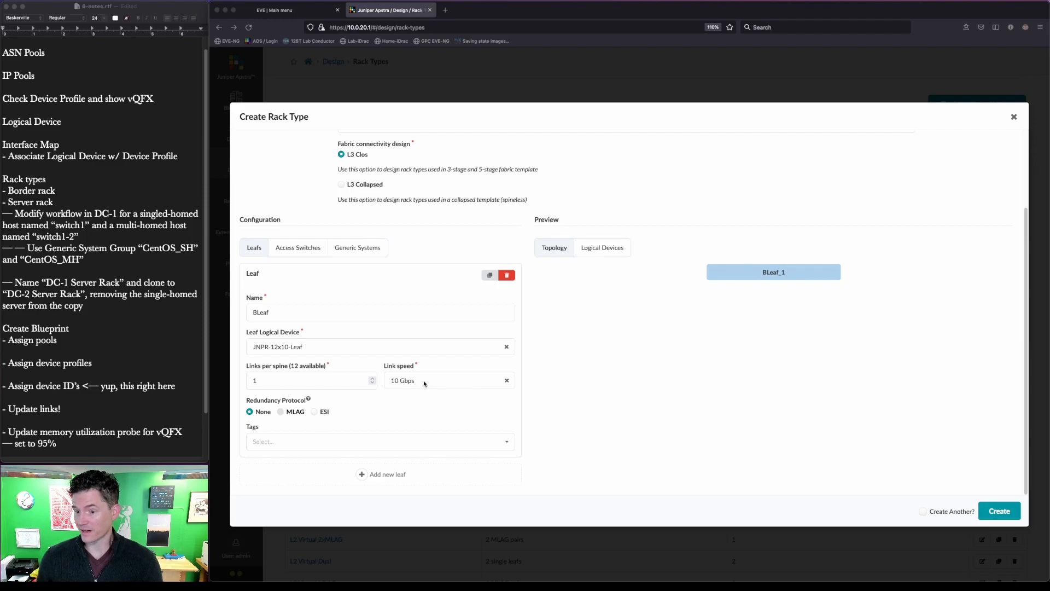
click(314, 412)
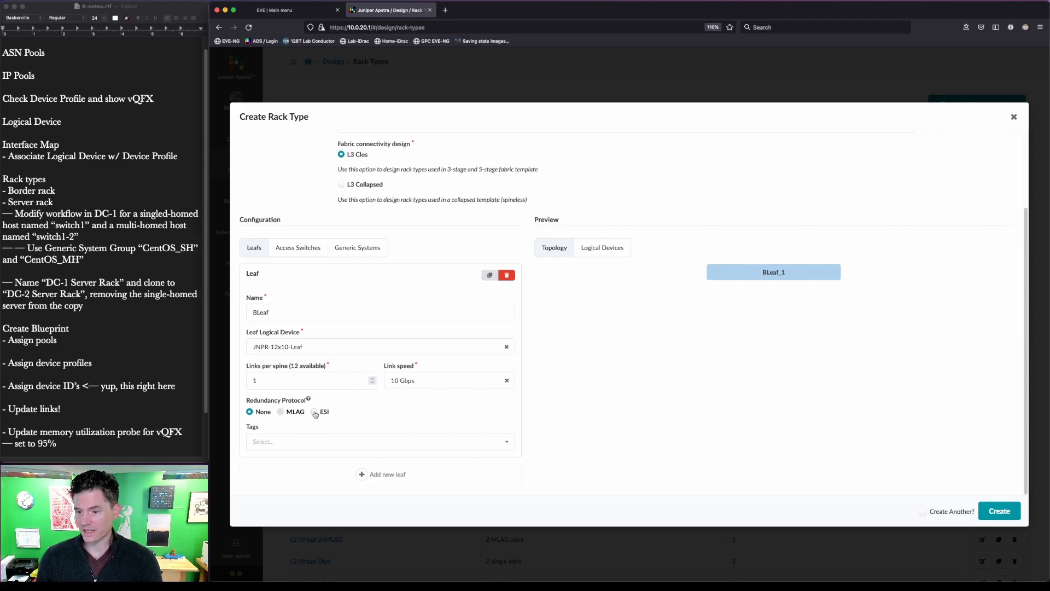
click(1010, 511)
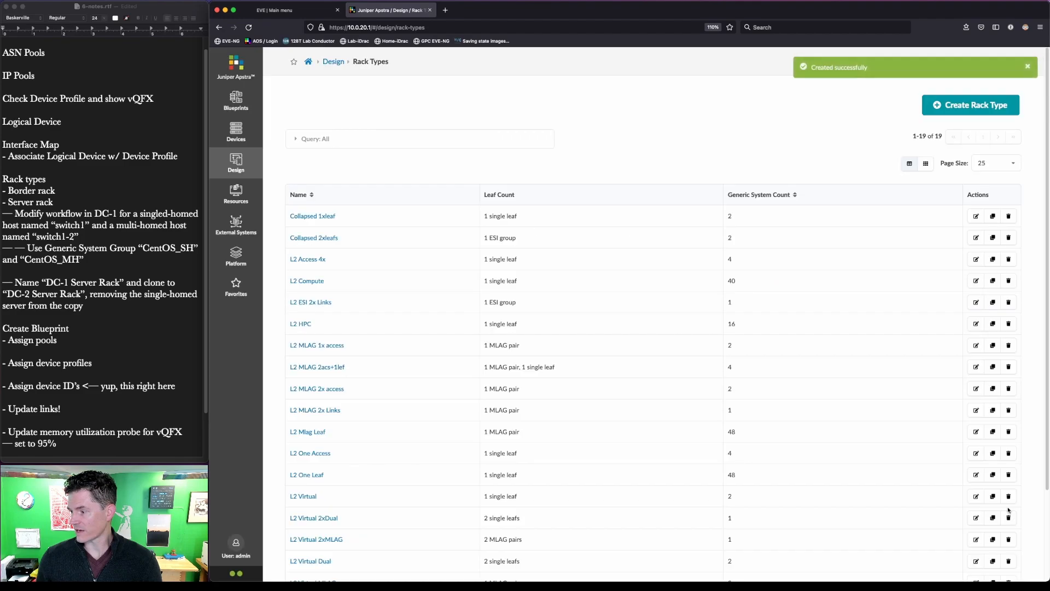
click(992, 105)
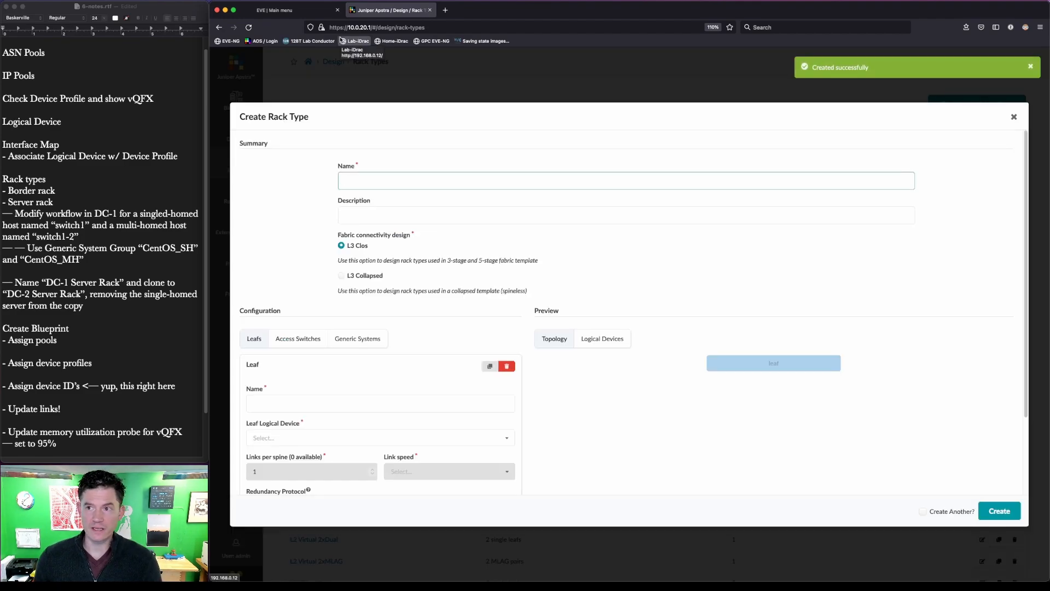
click(285, 13)
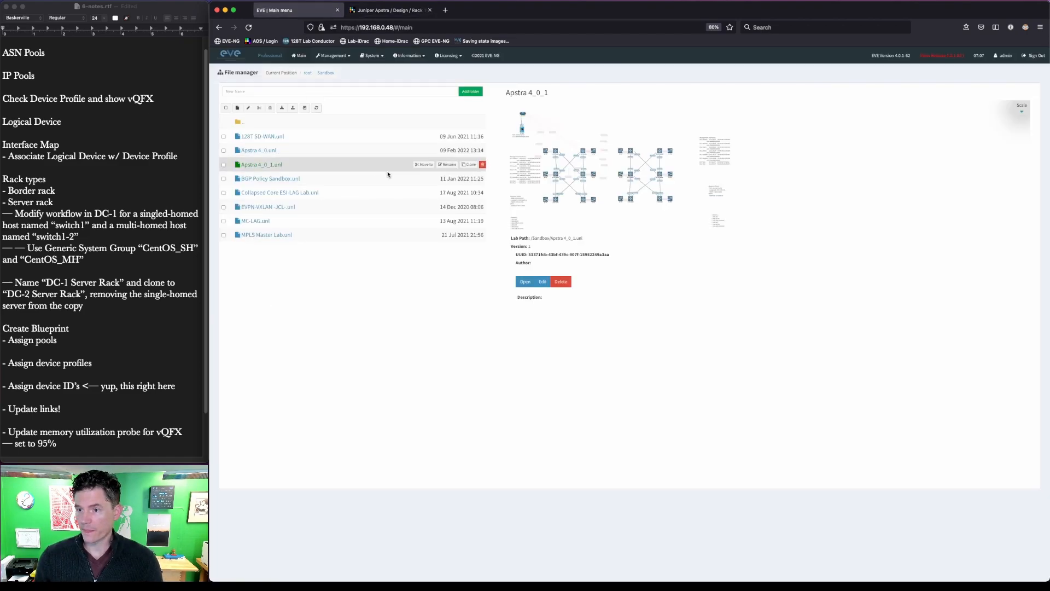
click(263, 155)
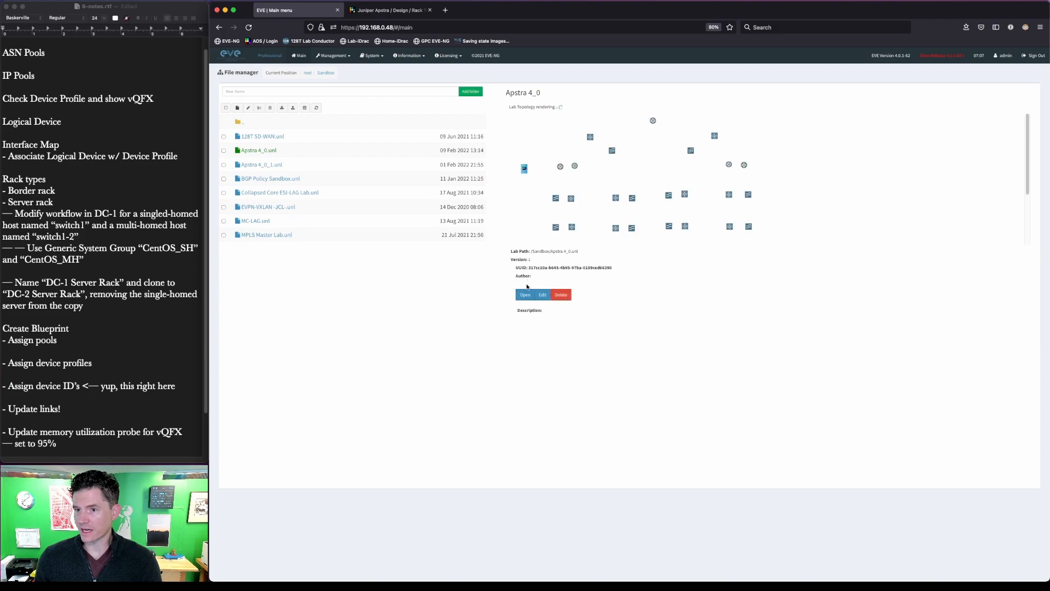
click(525, 296)
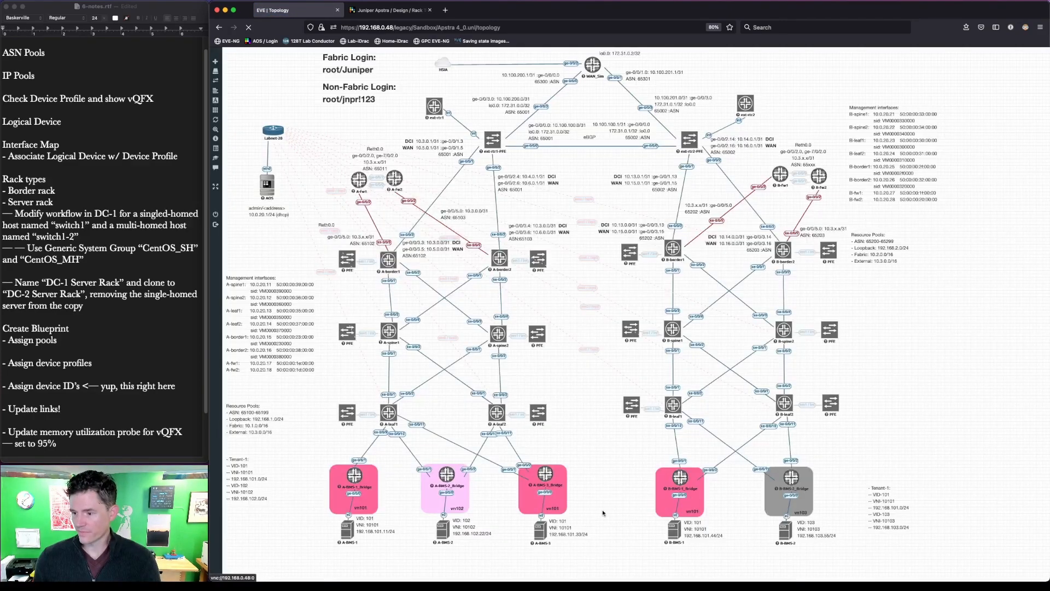
key(ctrl+a)
mouse_move(600, 554)
mouse_down()
mouse_move(441, 450)
mouse_move(405, 444)
mouse_up()
drag(305, 450, 396, 552)
mouse_move(634, 445)
mouse_down()
mouse_move(861, 554)
mouse_move(841, 555)
mouse_up()
key(Escape)
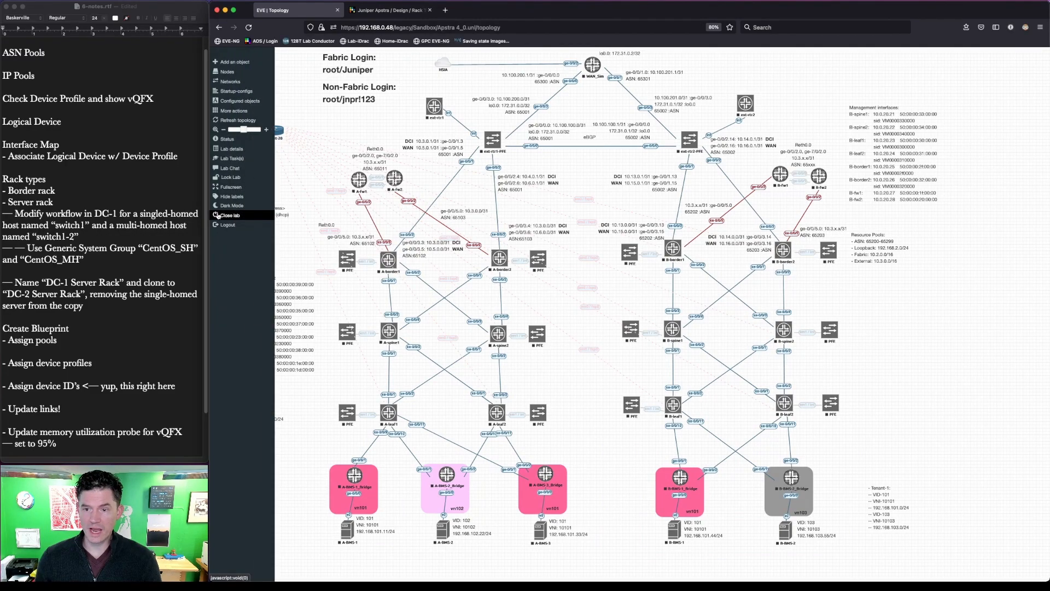
click(218, 215)
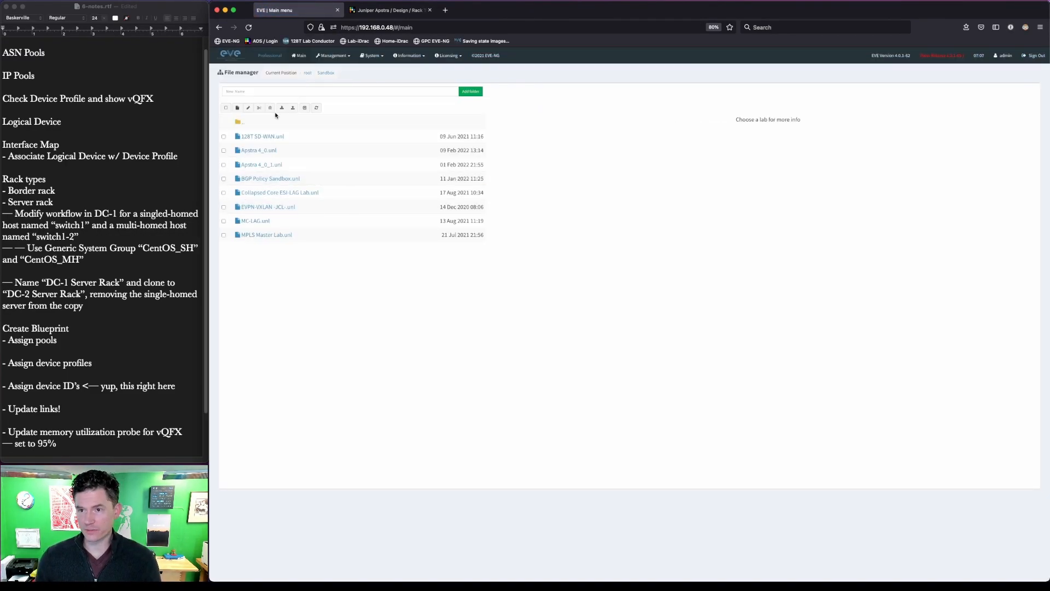
- Open the Apstra 4_0_1.unl lab in EVE-NG, then return to the Apstra rack type form
click(267, 165)
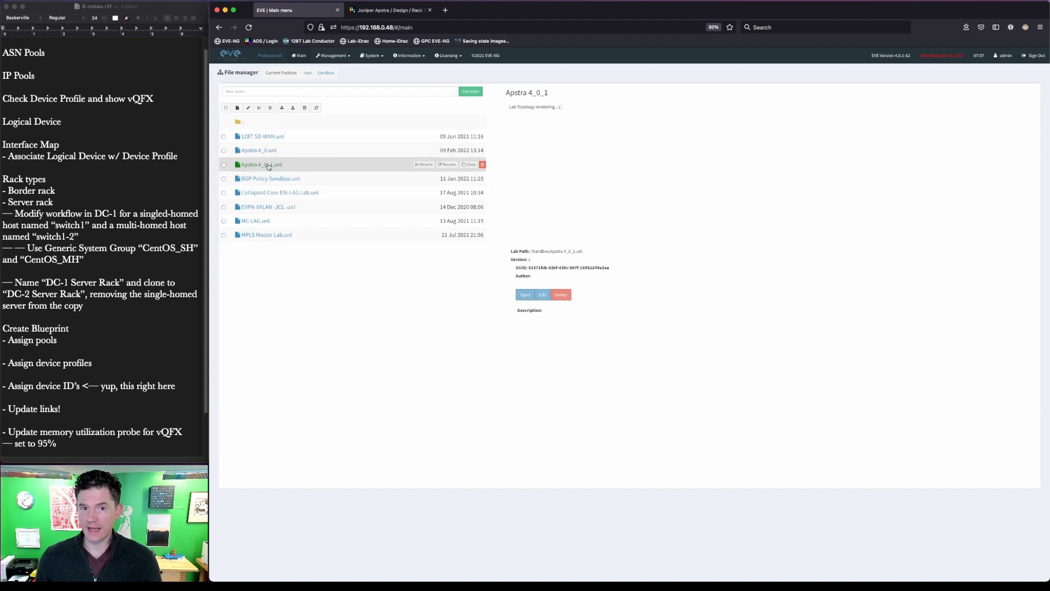
click(525, 295)
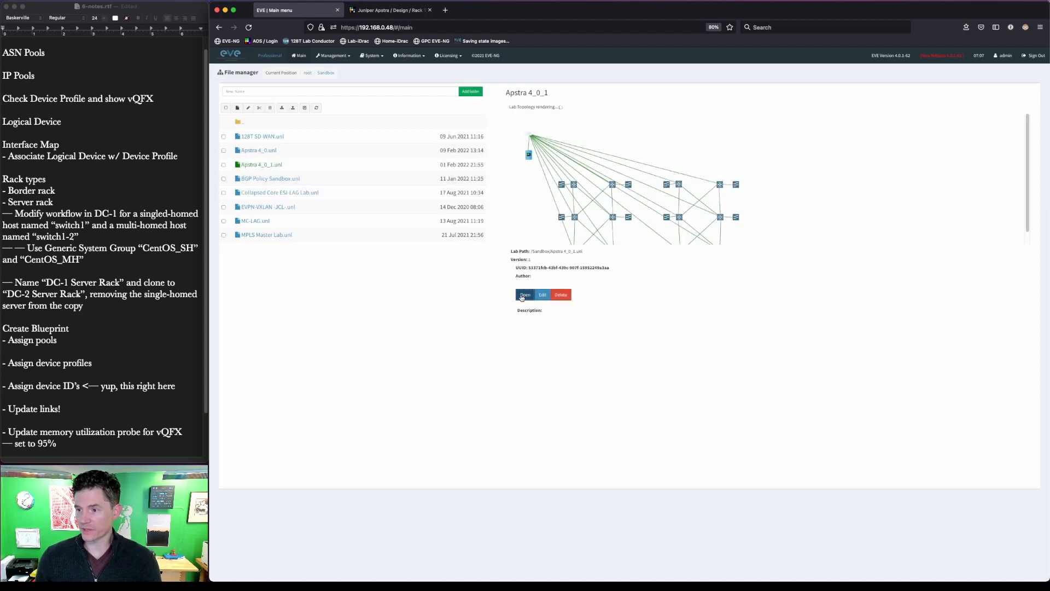
click(403, 11)
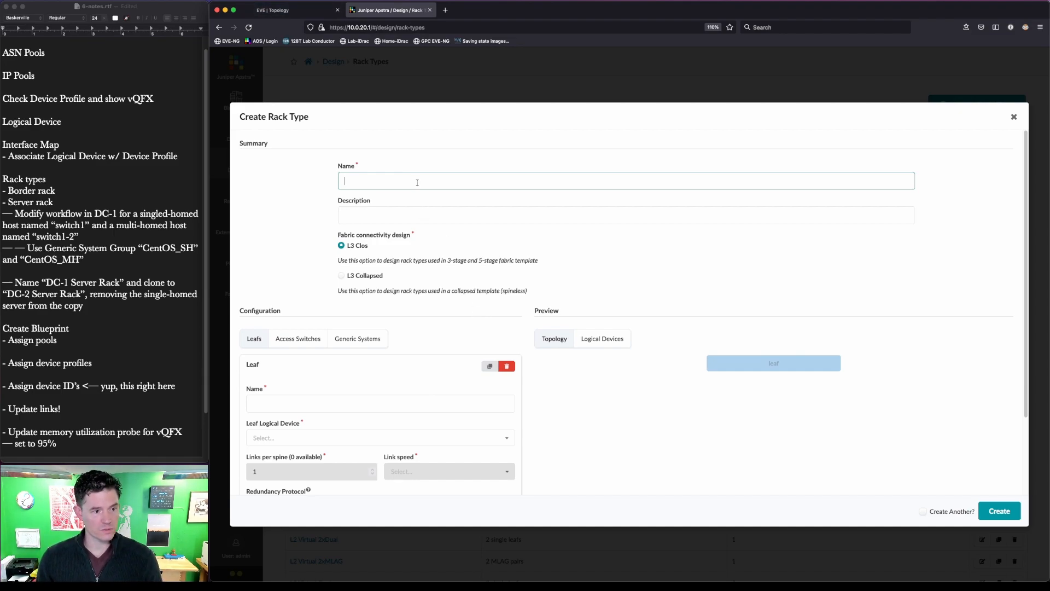
- Name the rack type 'Server Rack' and its leaf 'Leaf'
text(ver)
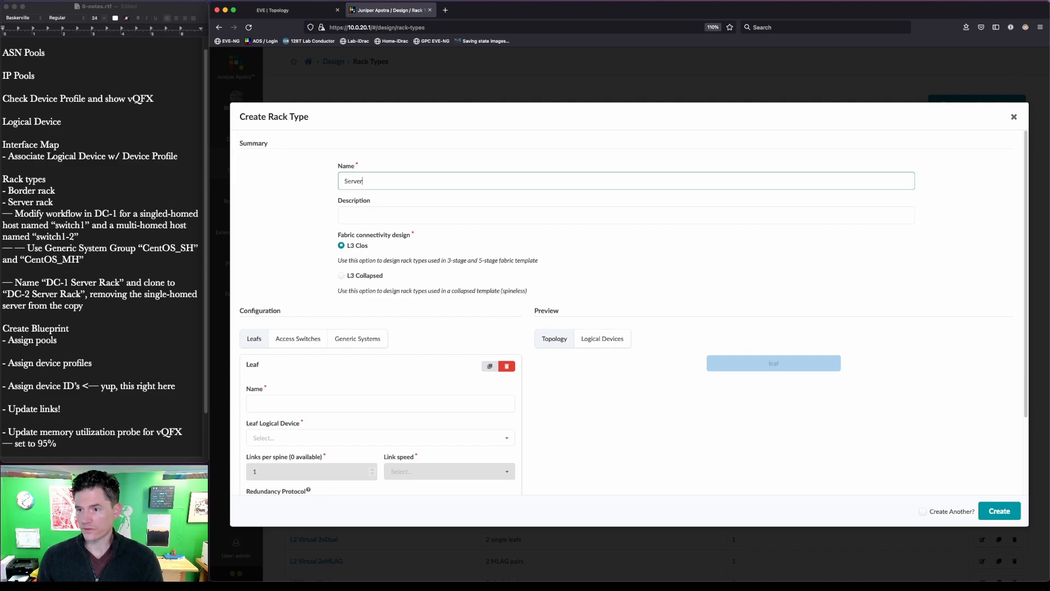
text( Rack)
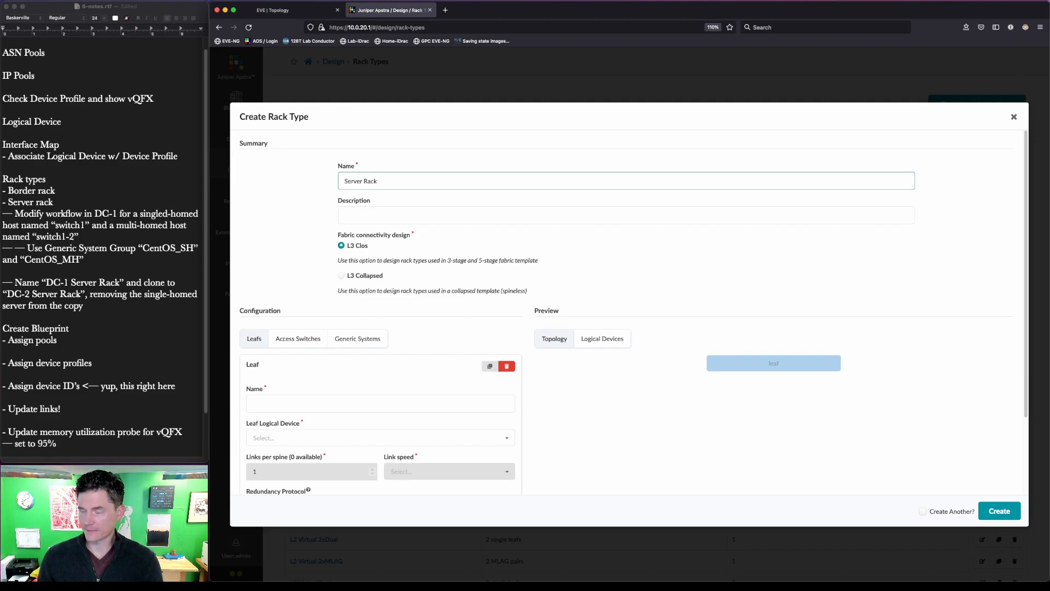
text( DC)
key(BackSpace)
key(BackSpace)
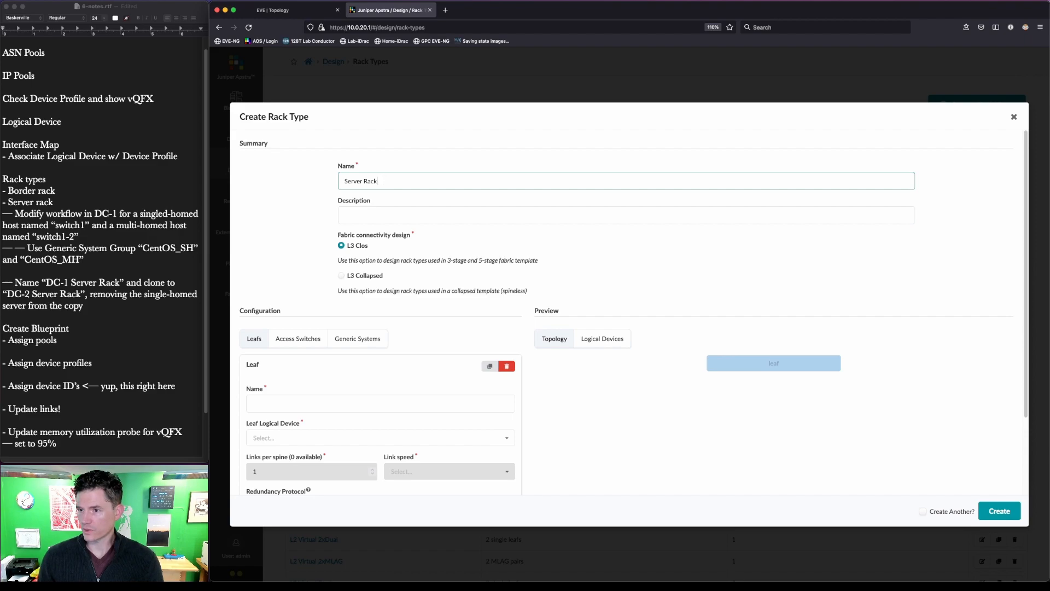
click(327, 403)
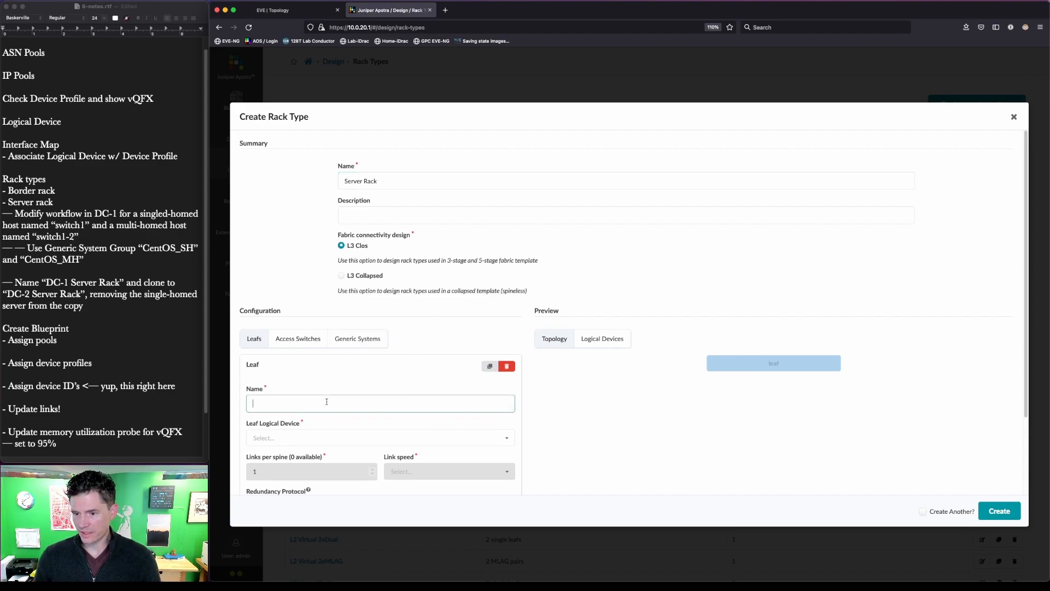
text(serv)
key(BackSpace)
key(BackSpace)
key(BackSpace)
key(BackSpace)
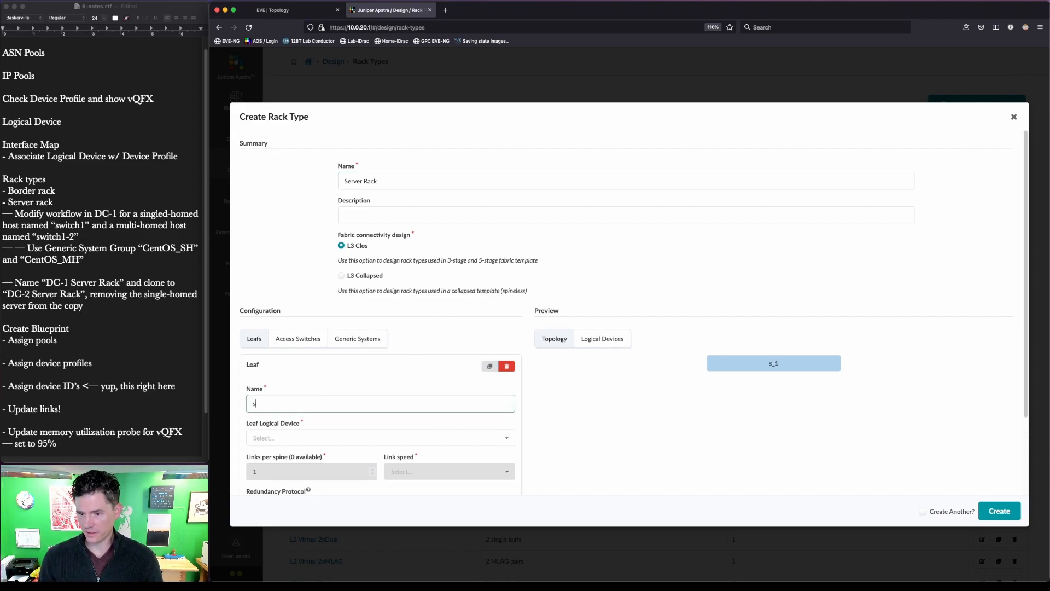
text(L)
key(BackSpace)
text(Leaf)
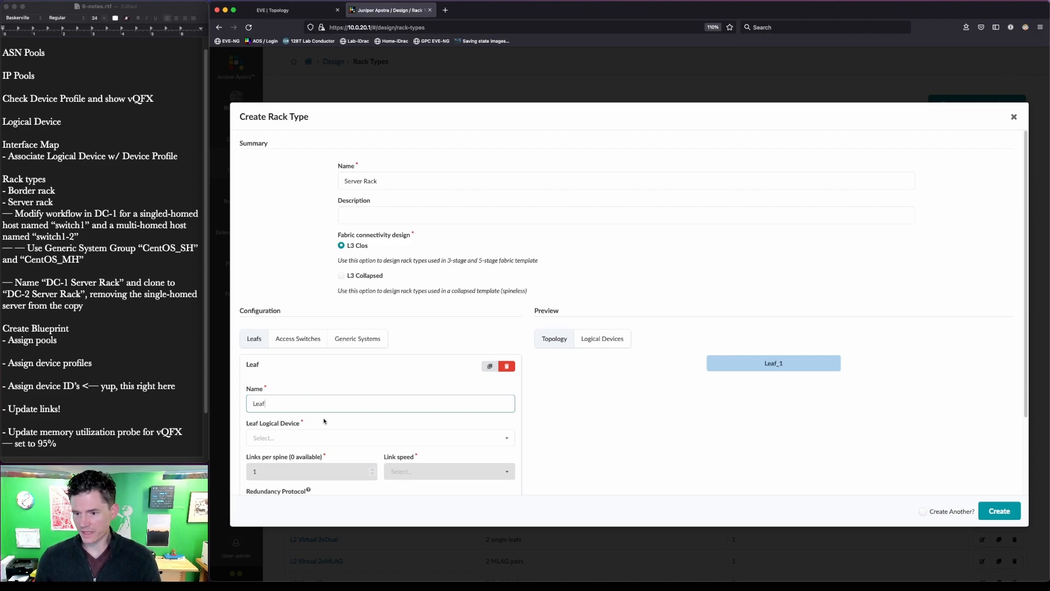
- Put the leaf on JNPR-12x10-Leaf as an ESI pair and add a generic system group
scroll(300, 440, down, 1)
click(299, 419)
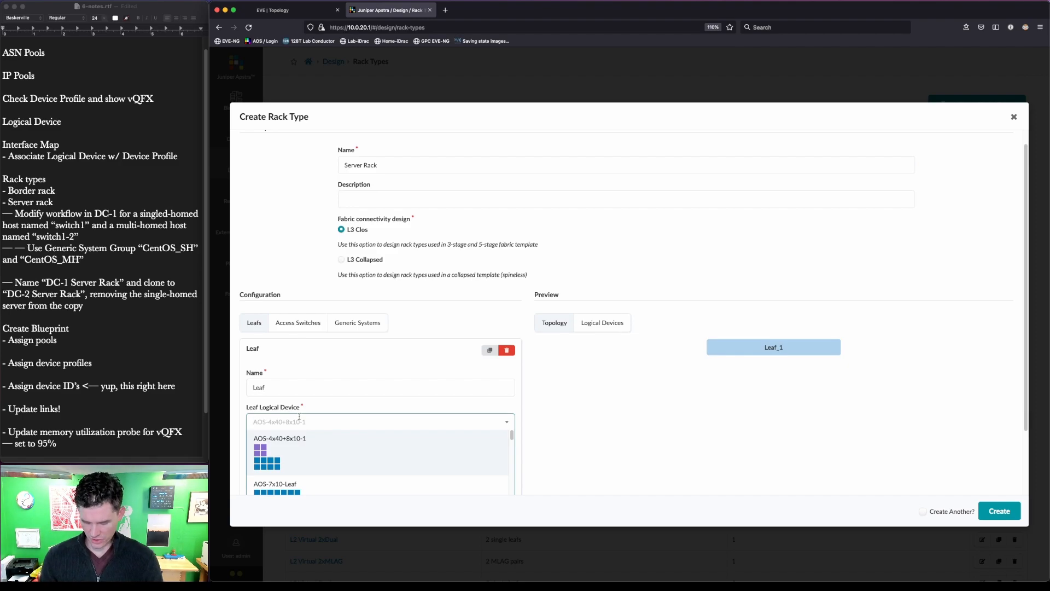
text(jnp)
click(278, 438)
scroll(296, 440, down, 2)
click(314, 446)
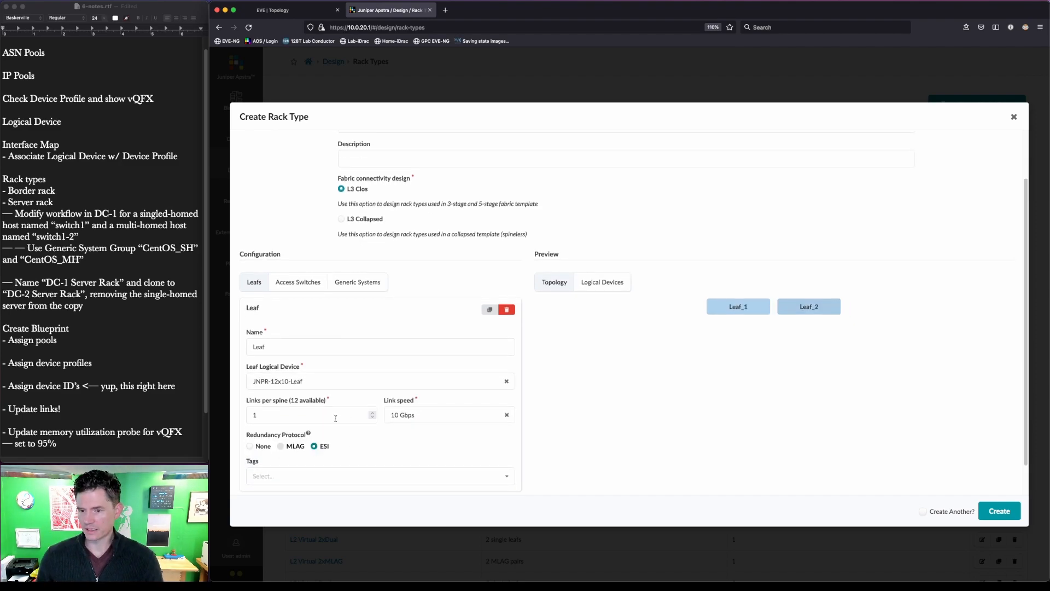
click(358, 282)
click(390, 362)
scroll(391, 361, down, 2)
- Name the generic system group 'CentOS_MH'
click(317, 358)
text(CentOS)
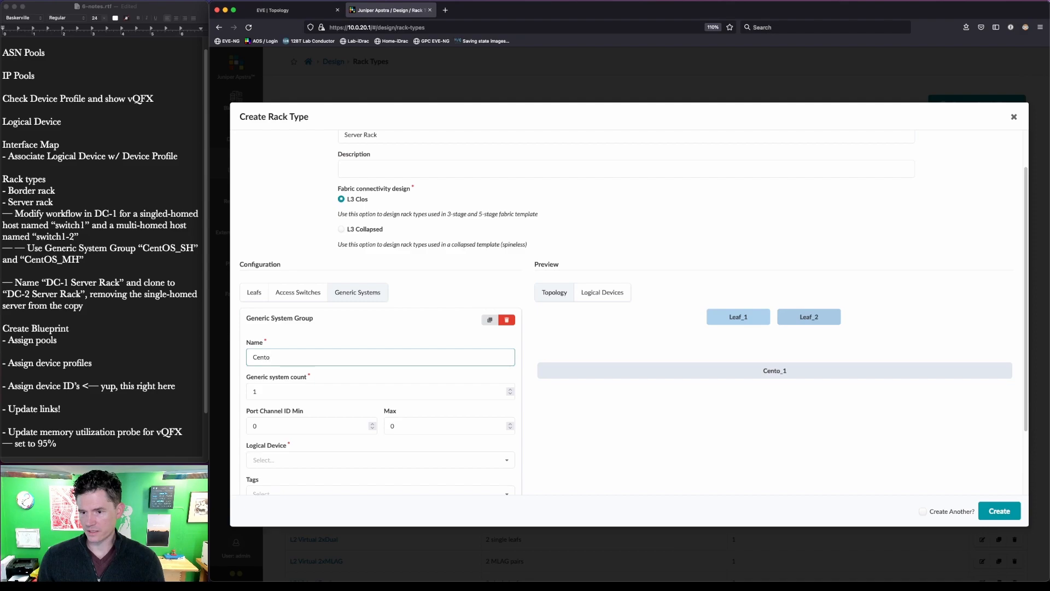
scroll(330, 393, down, 3)
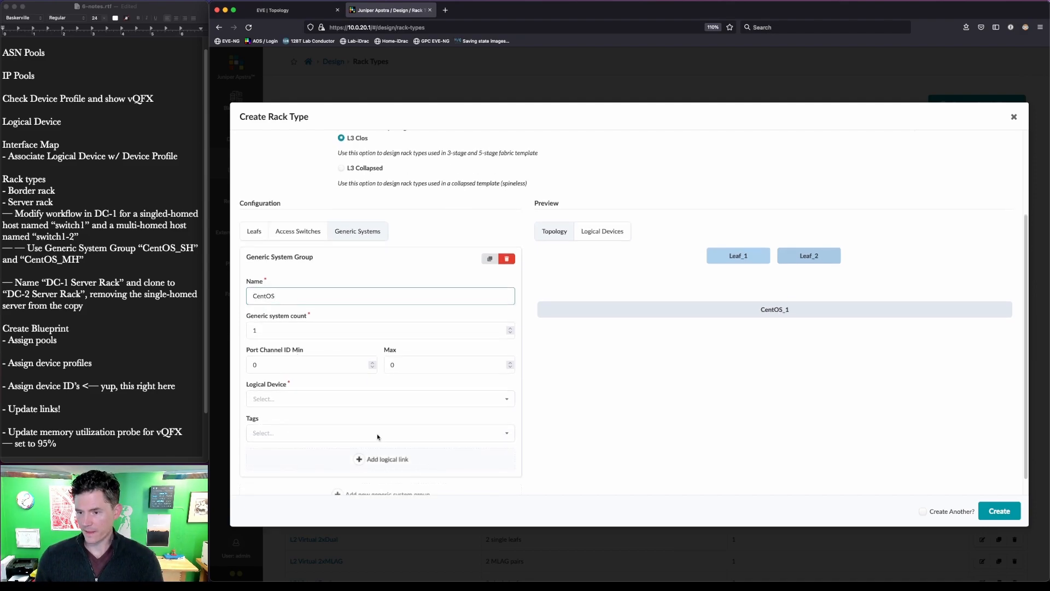
key(ctrl+alt+a)
drag(244, 316, 270, 349)
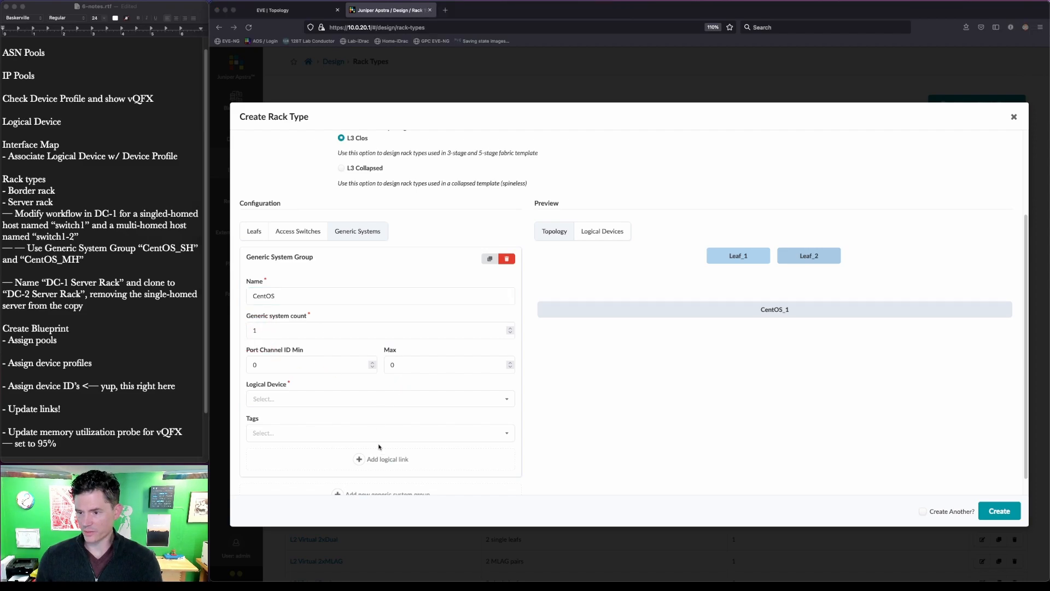
drag(654, 224, 915, 337)
key(Escape)
click(380, 461)
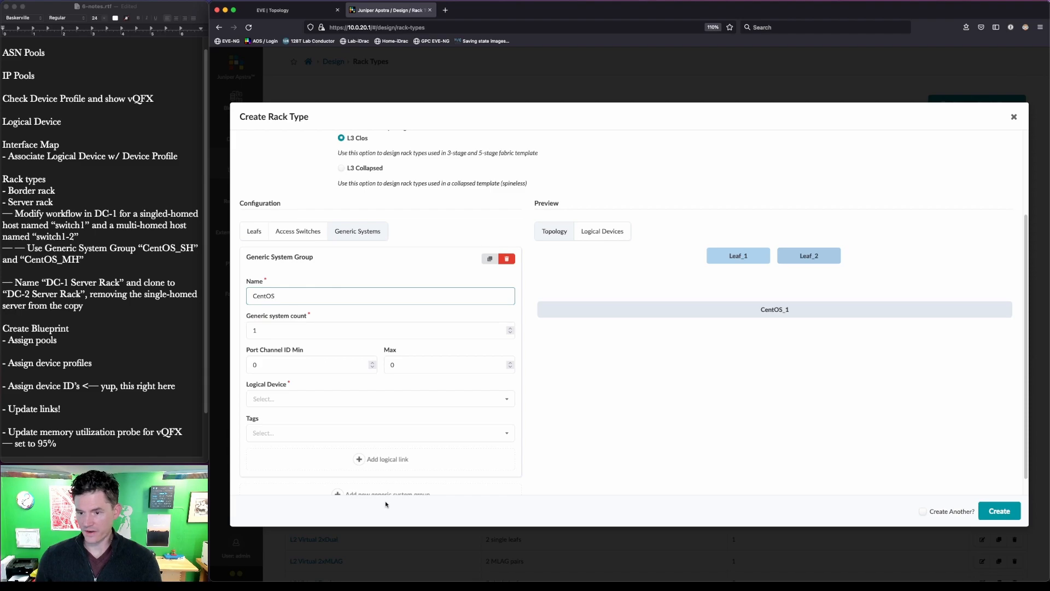
text(_MH)
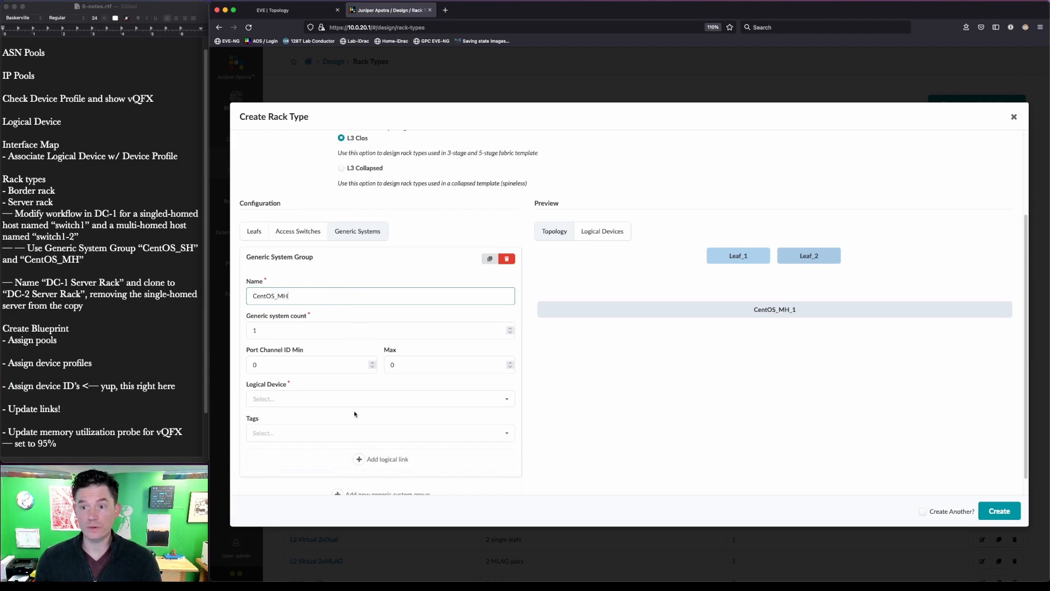
- Add an ESI-LAG logical link, dual-homed to both leafs with LACP active
click(381, 459)
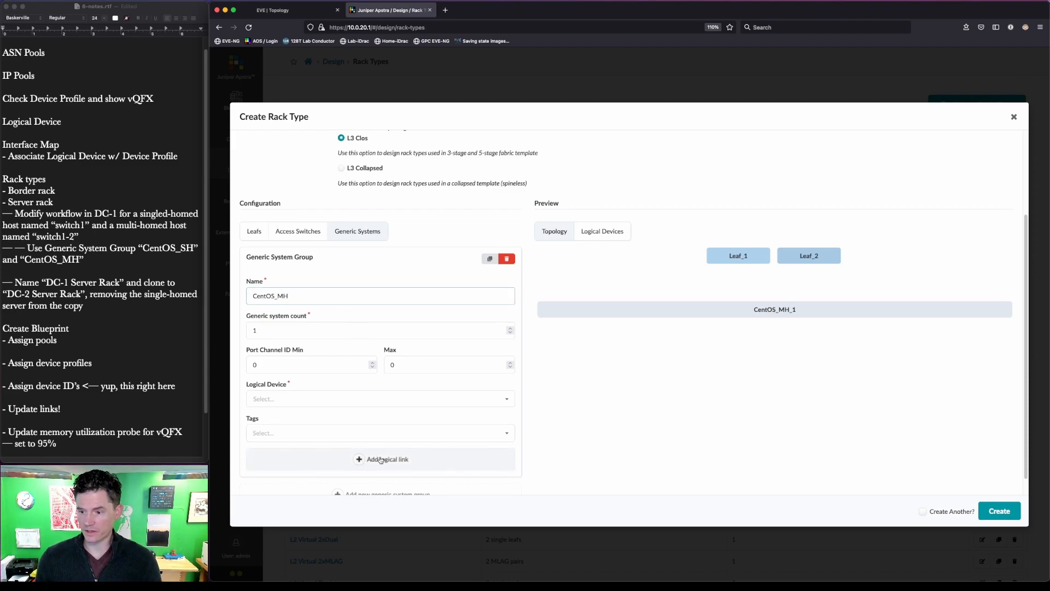
scroll(380, 459, down, 5)
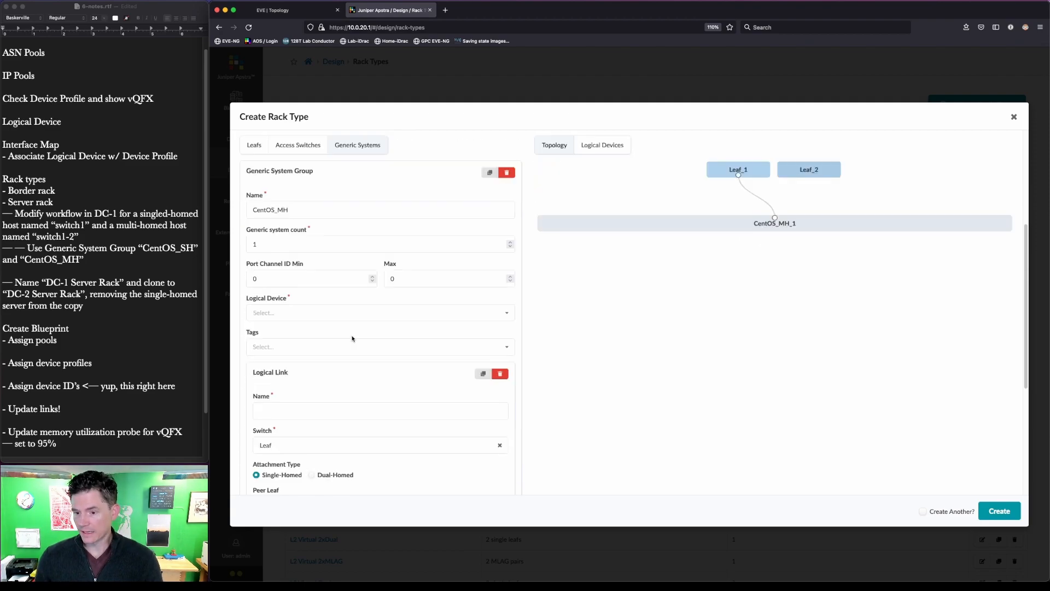
click(301, 275)
text(ESI-LAG)
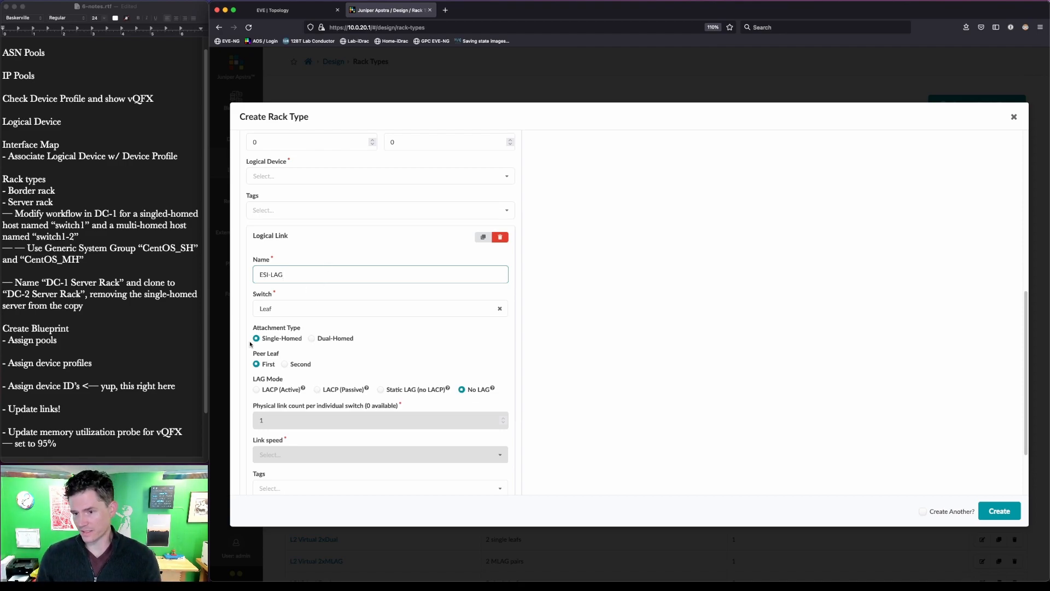
click(313, 339)
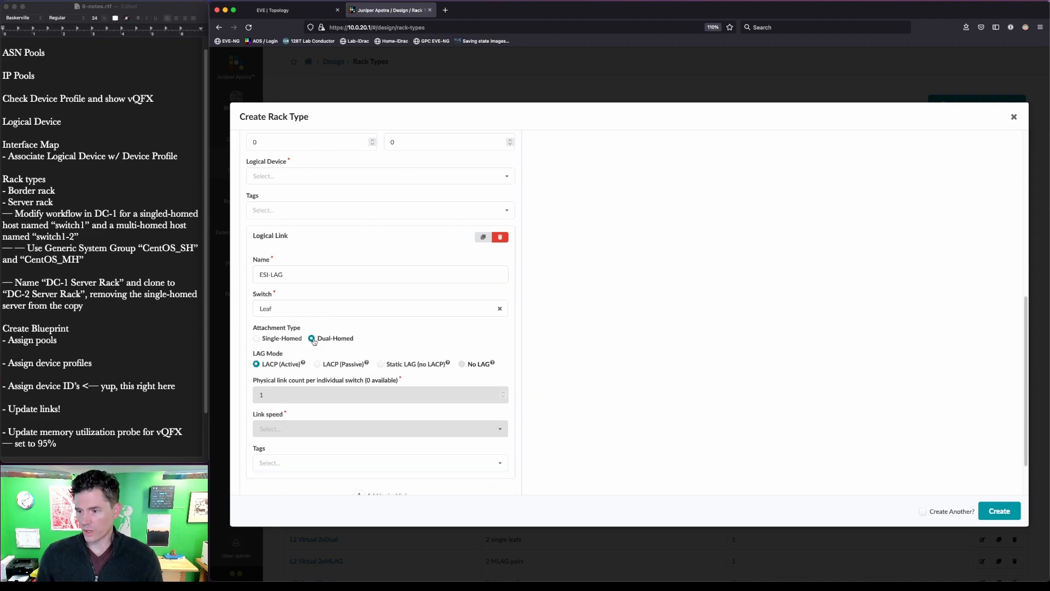
drag(239, 342, 531, 388)
scroll(745, 426, up, 6)
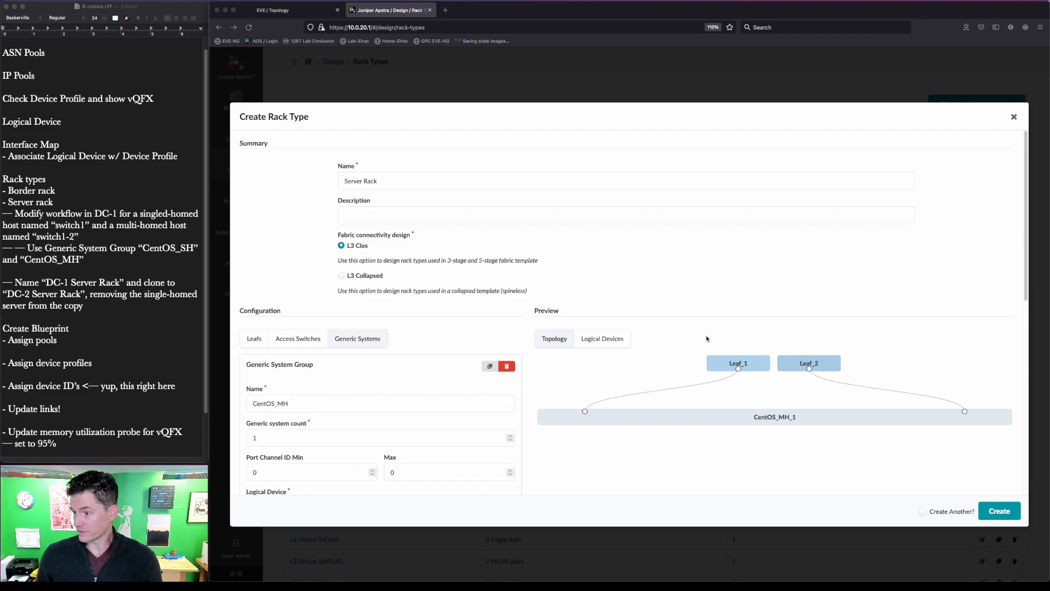
drag(537, 352, 1031, 455)
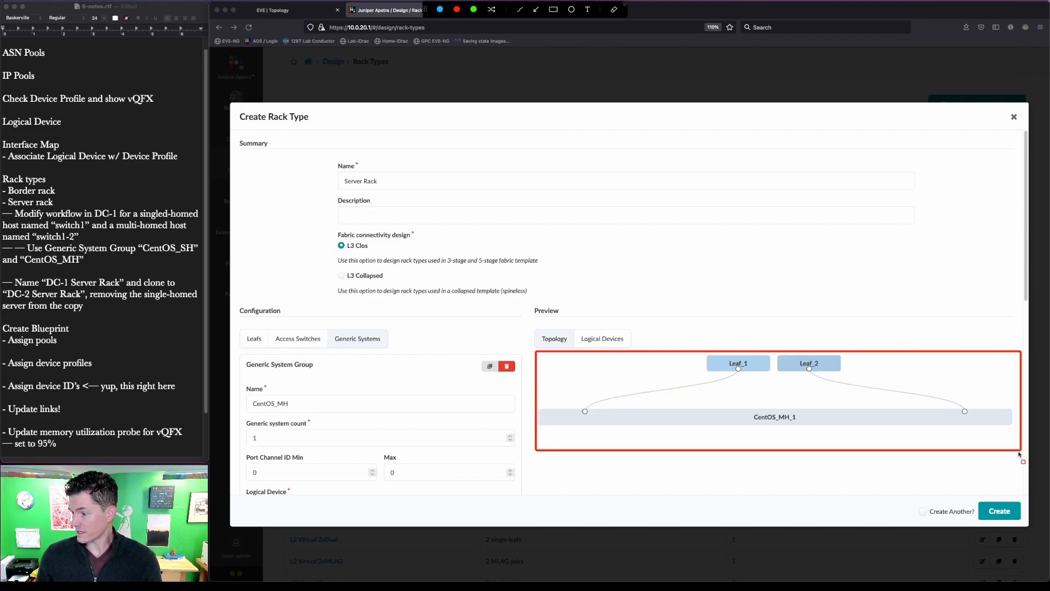
- Set the CentOS_MH server count to 2 with logical device AOS-1x10-1, which creation rejects
scroll(441, 432, down, 1)
drag(239, 387, 328, 438)
click(510, 412)
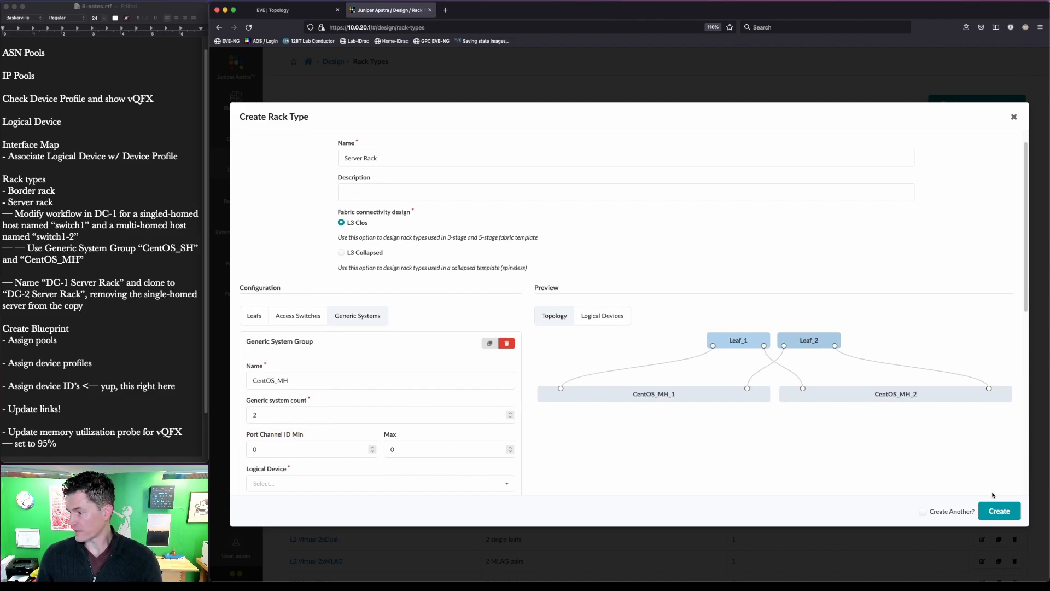
click(991, 515)
scroll(468, 462, down, 1)
click(465, 468)
scroll(342, 395, down, 3)
scroll(343, 395, up, 1)
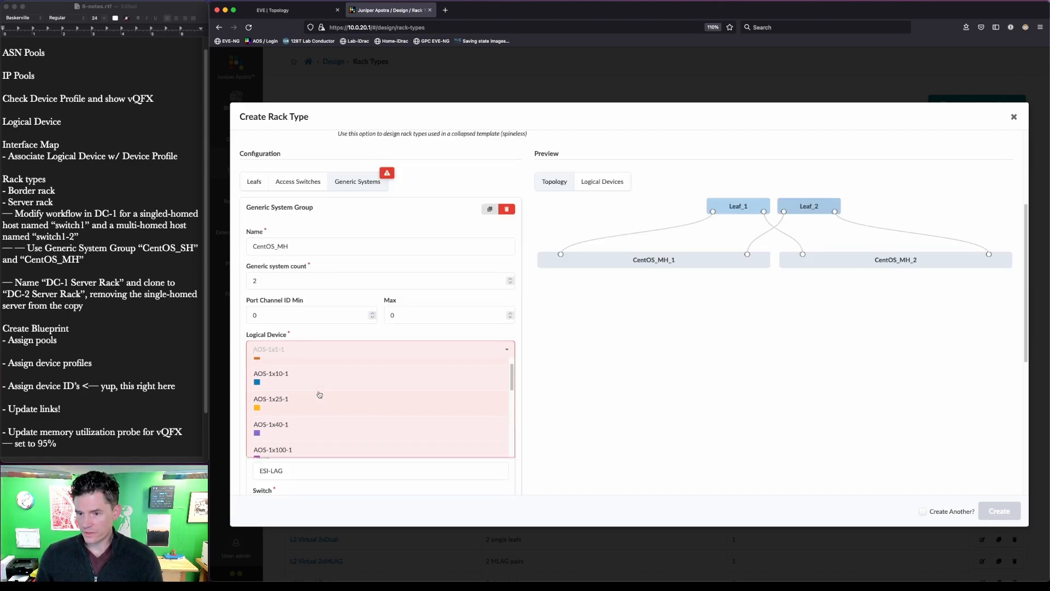
click(317, 382)
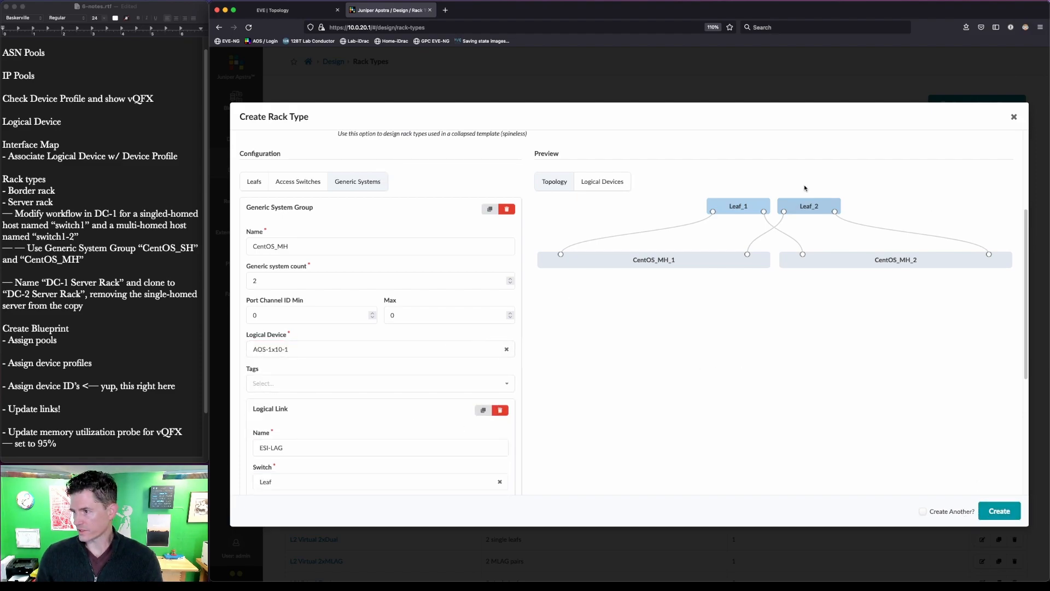
click(996, 511)
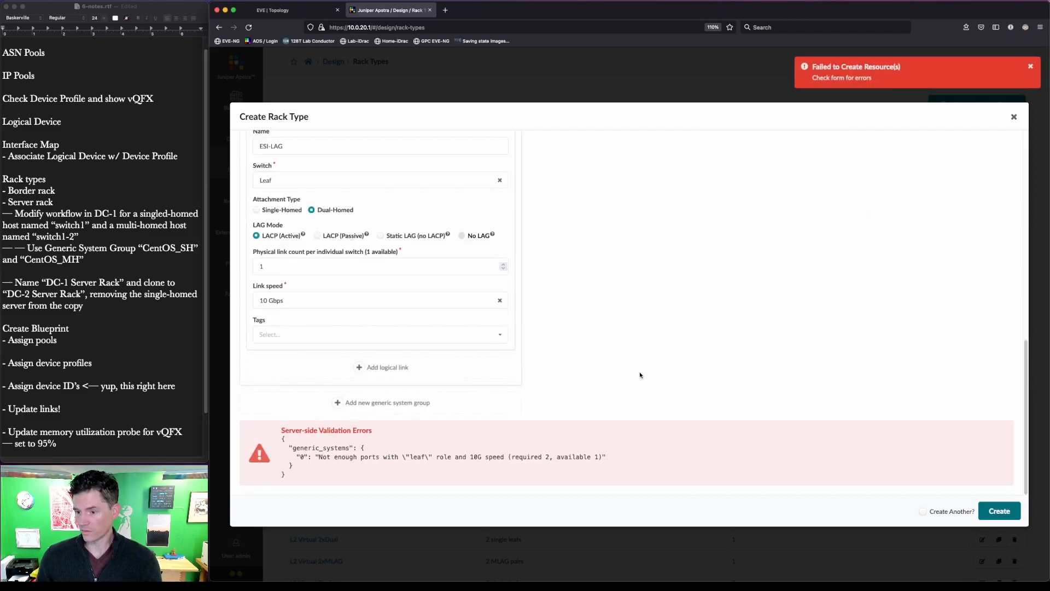
- Swap the servers' logical device to AOS-2x10-1 and create Server Rack
scroll(570, 368, up, 5)
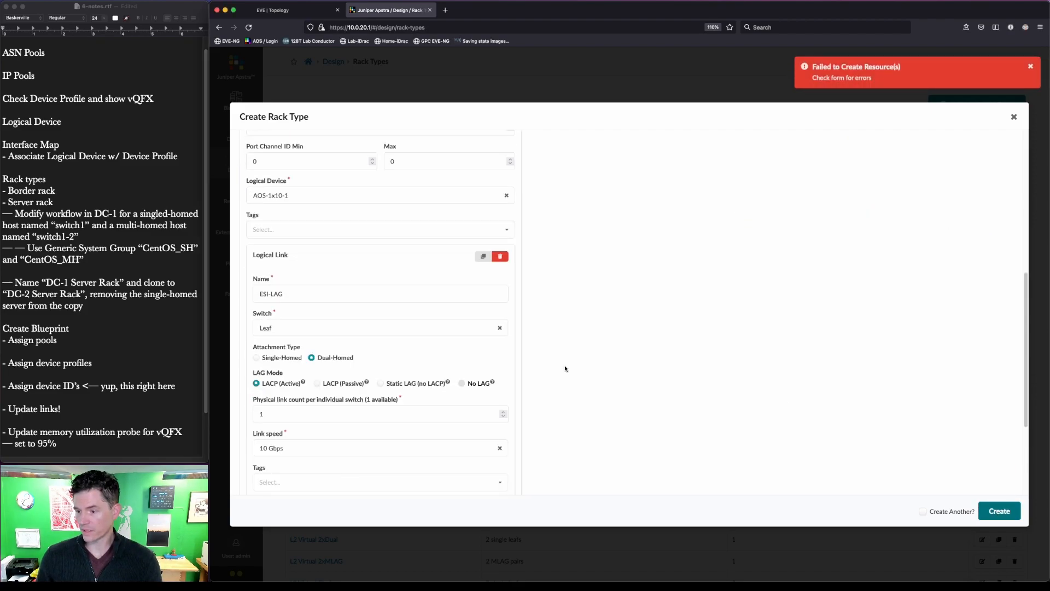
scroll(371, 215, up, 2)
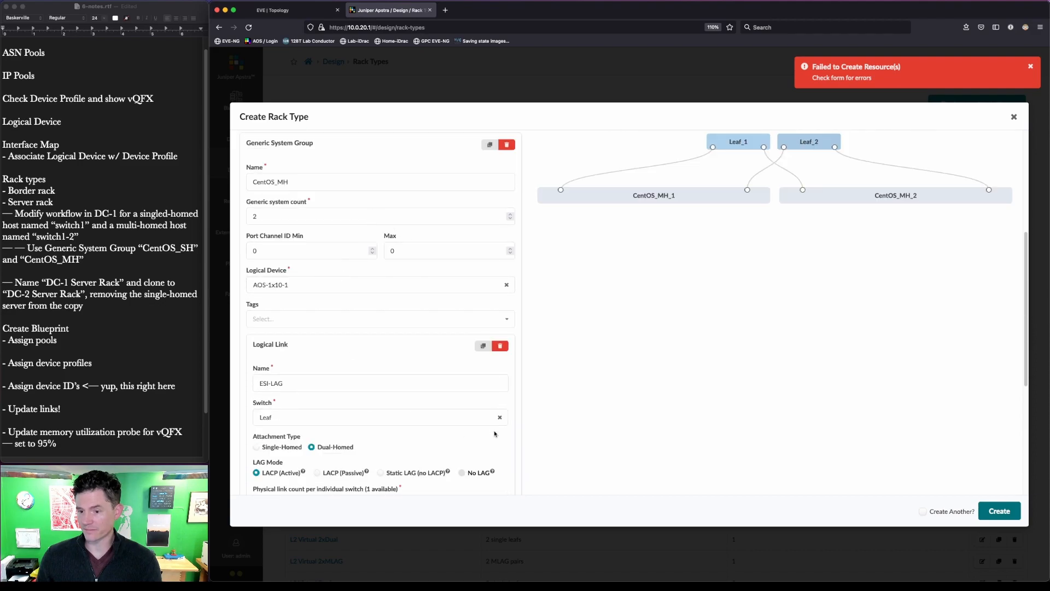
click(507, 285)
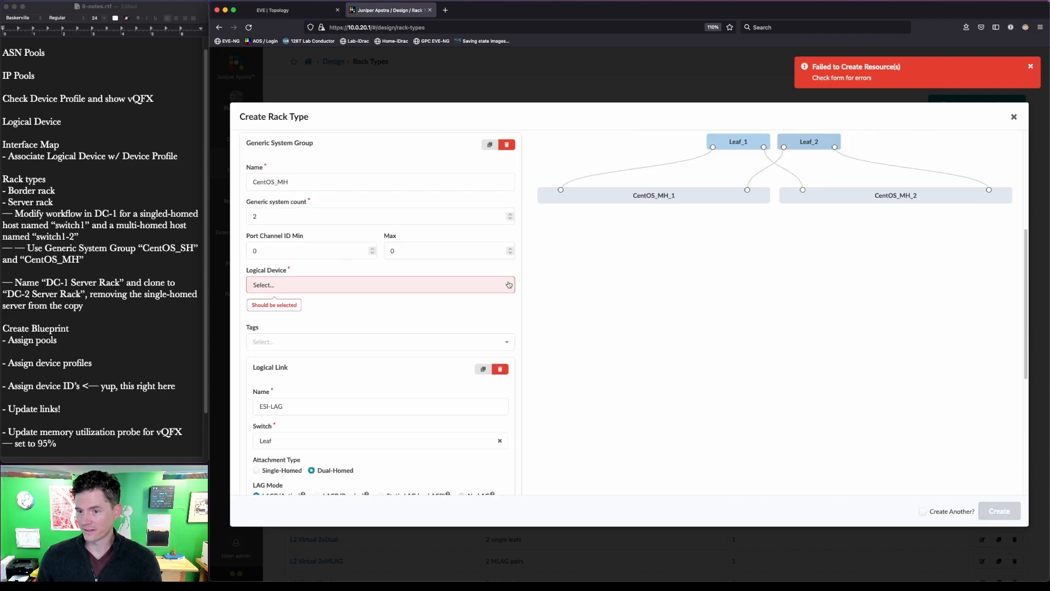
click(410, 284)
scroll(284, 355, down, 3)
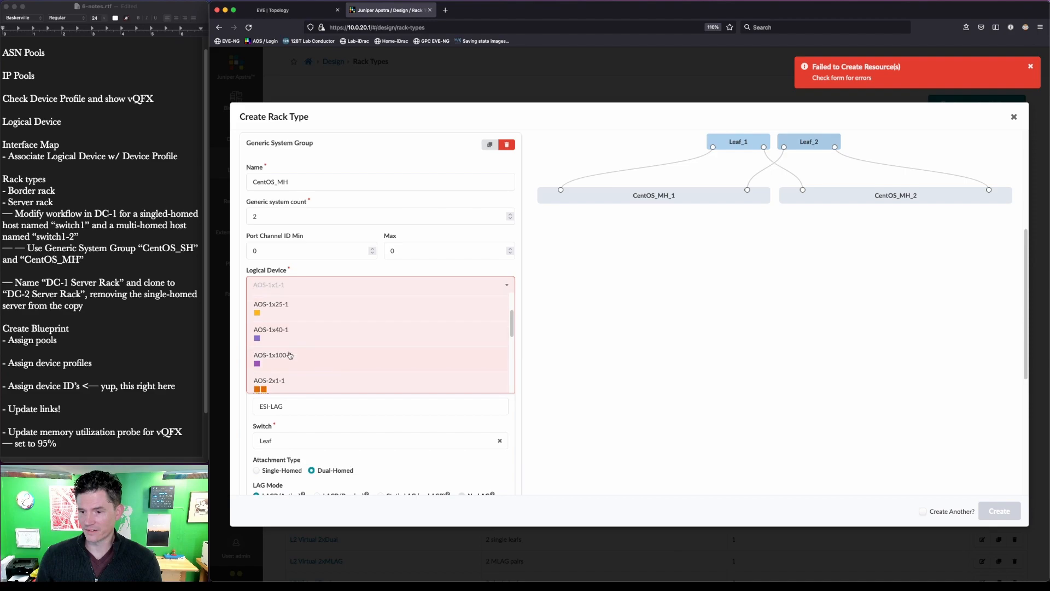
click(283, 377)
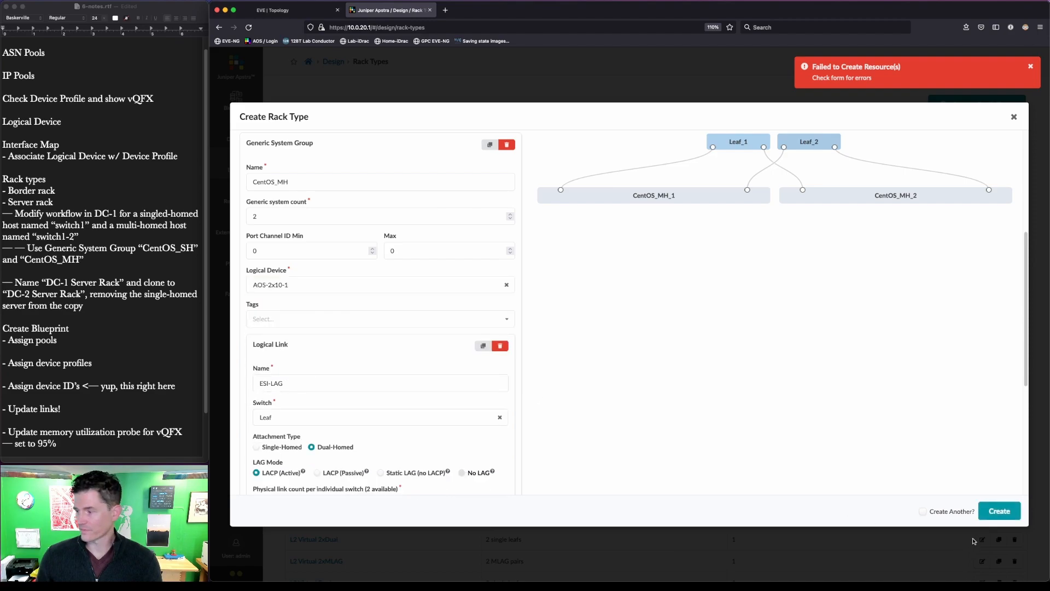
click(1000, 511)
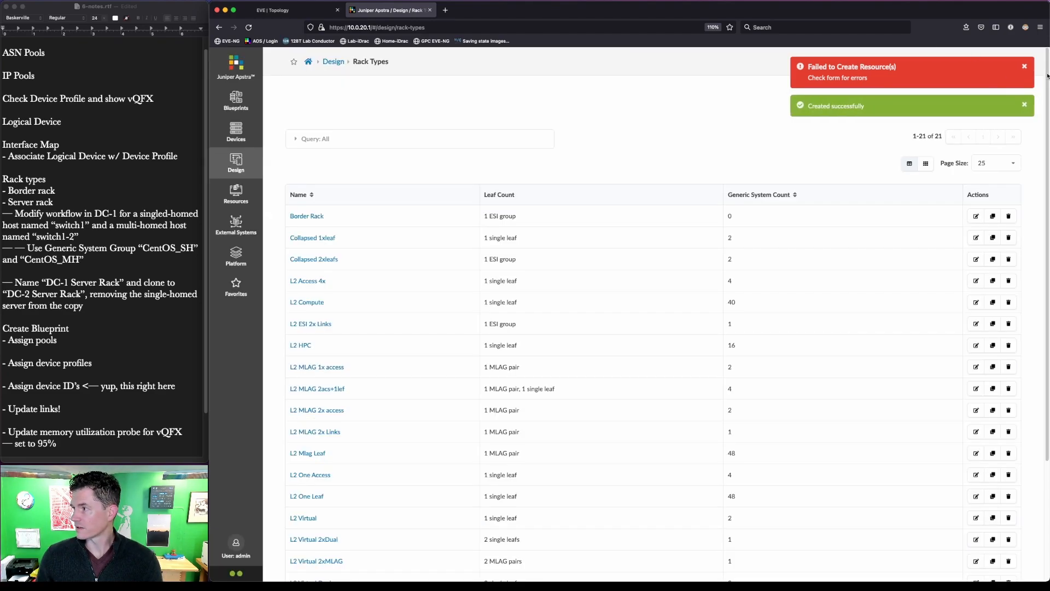
- Dismiss the 'Failed to Create Resource(s)' notice and check that the list shows 21 rack types
click(1023, 66)
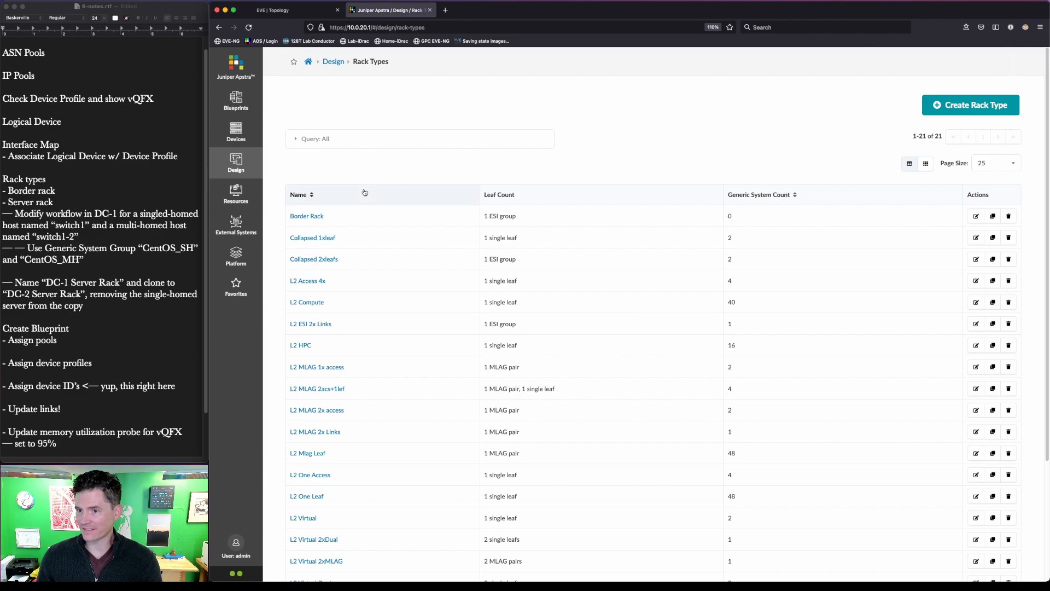
scroll(373, 361, down, 3)
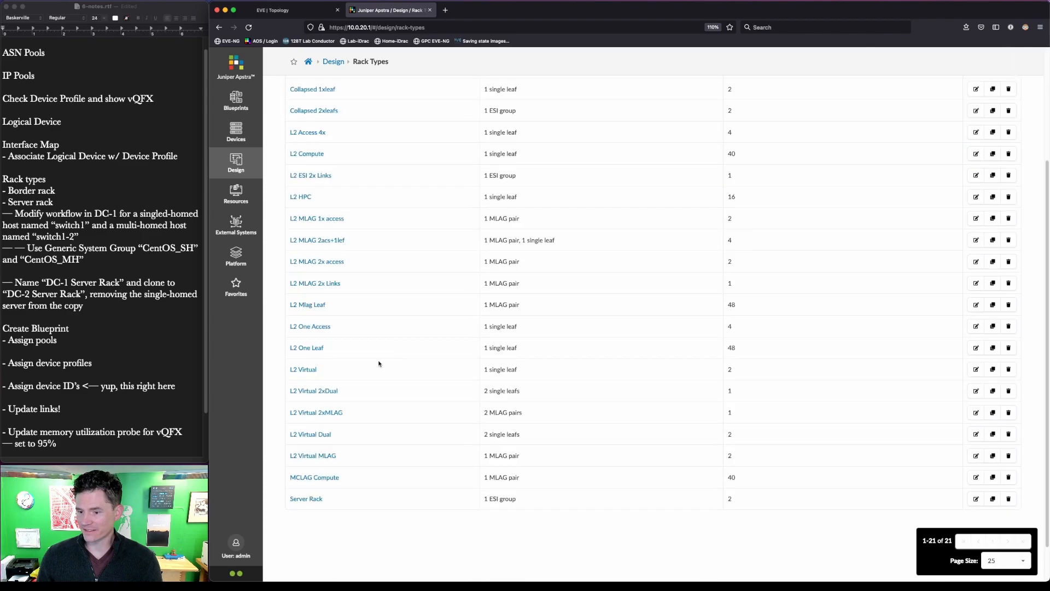
- Clone the Server Rack rack type and name the copy 'Server Rack SH'
click(993, 498)
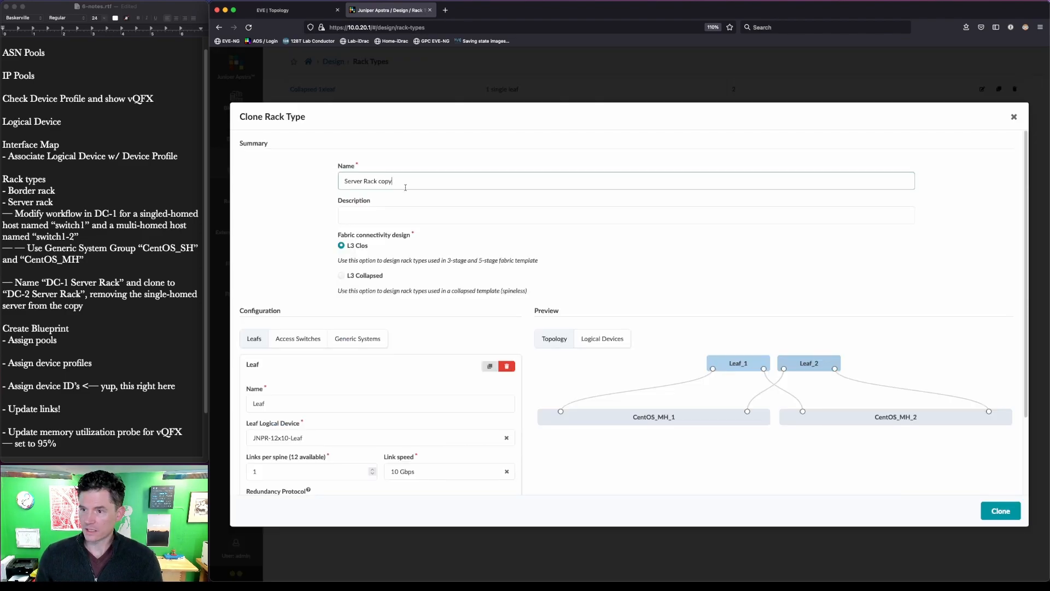
key(BackSpace)
key(BackSpace)
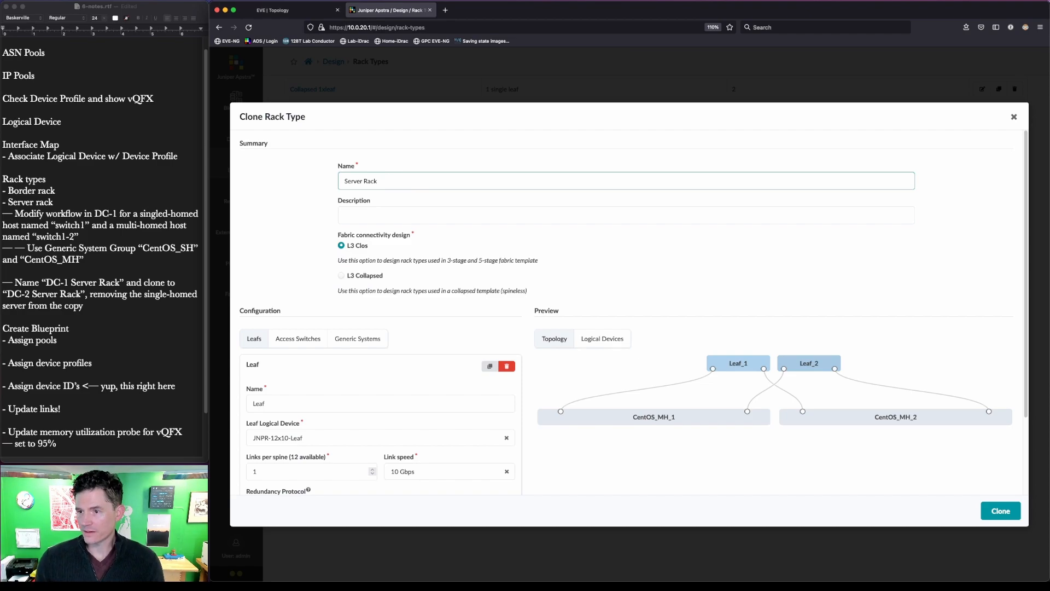
text(SH)
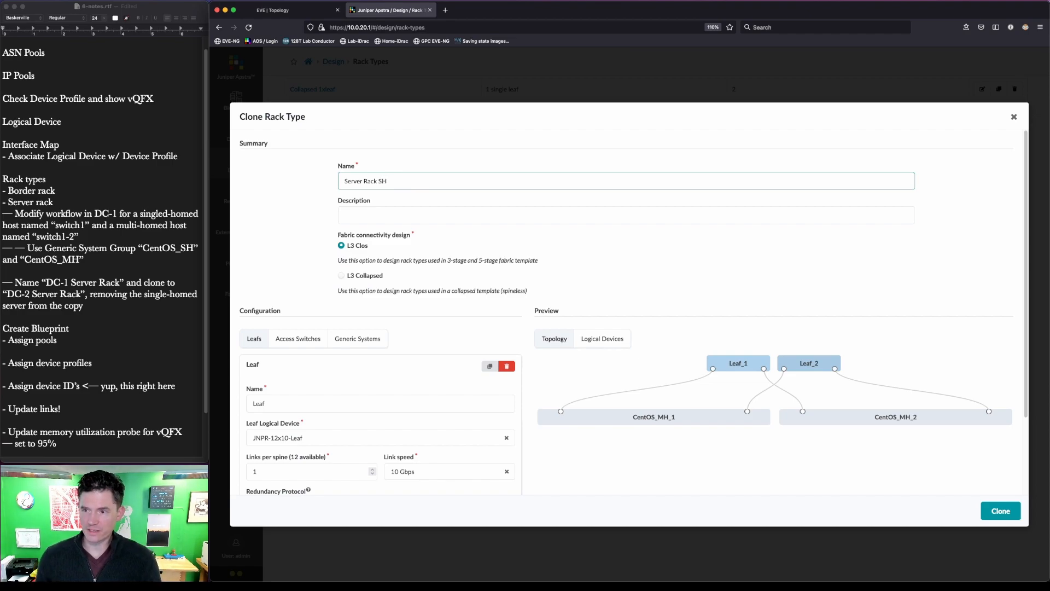
- Add a second generic system group, CentOS_SH, using the AOS-1x10-1 logical device
scroll(413, 194, down, 3)
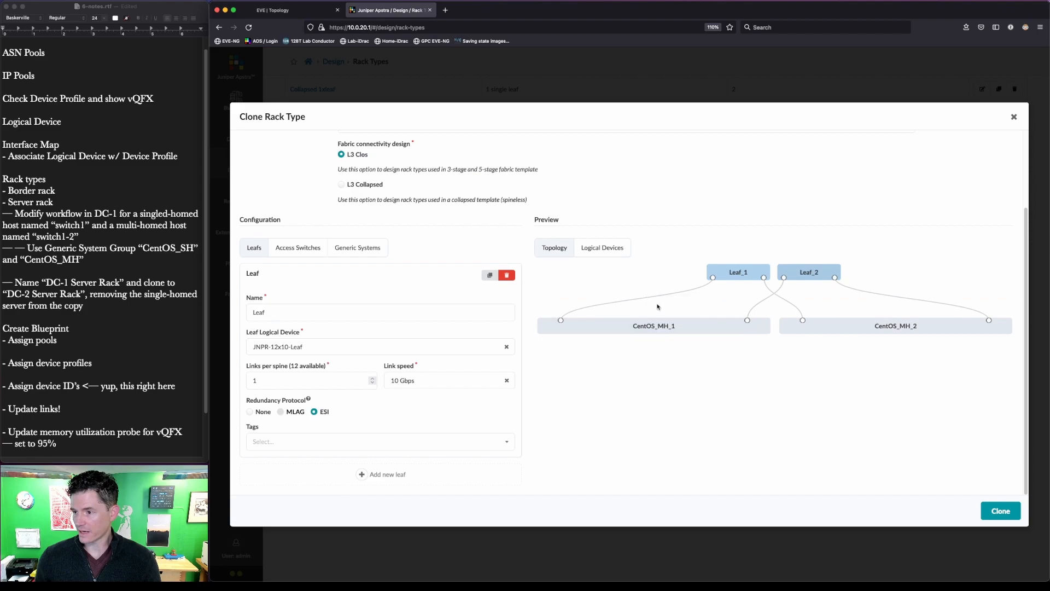
click(386, 244)
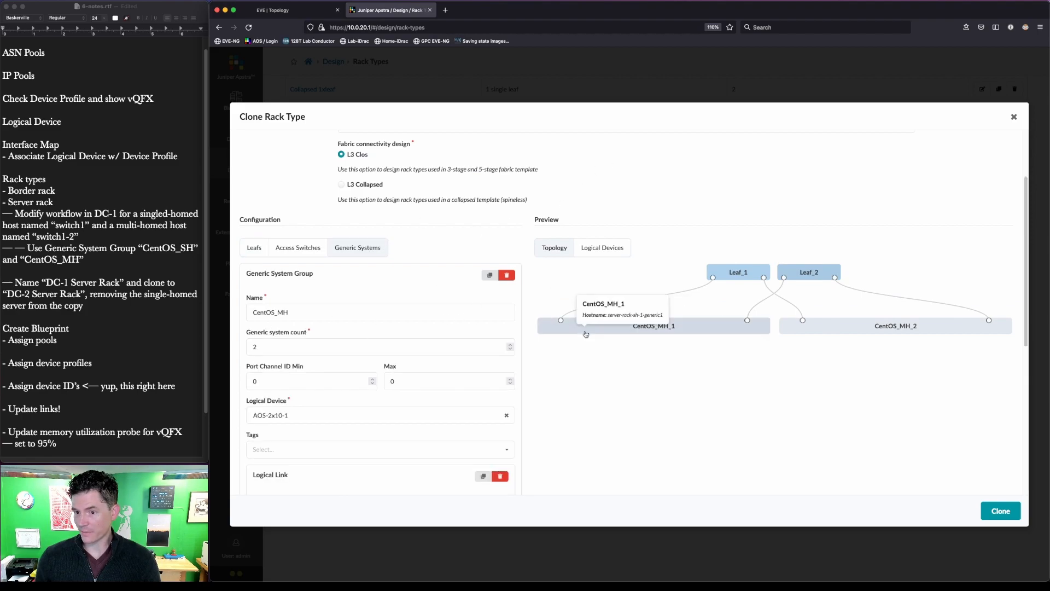
scroll(576, 356, down, 10)
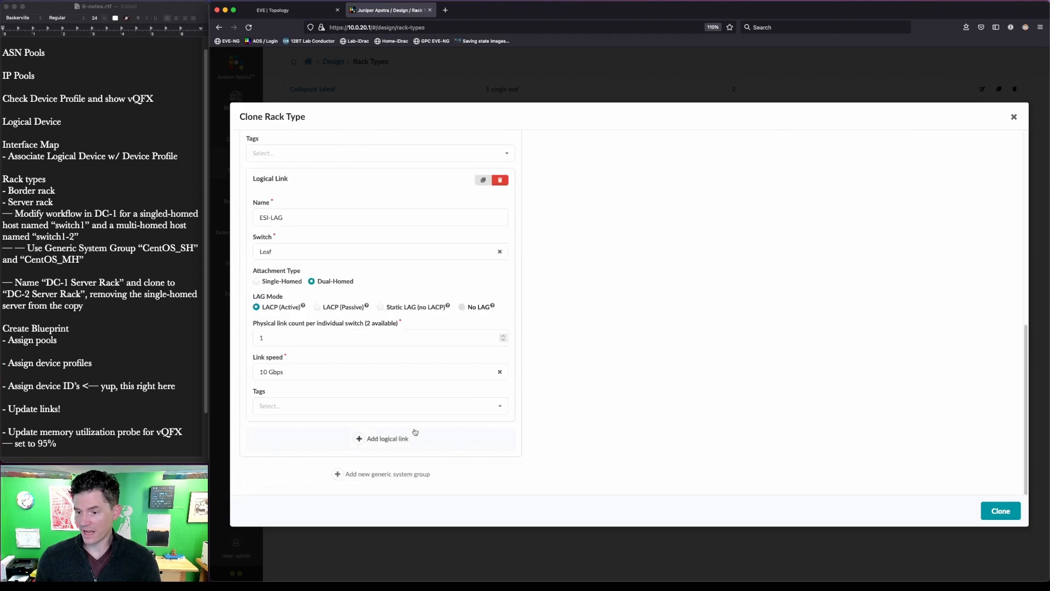
click(372, 473)
scroll(350, 449, down, 4)
click(309, 314)
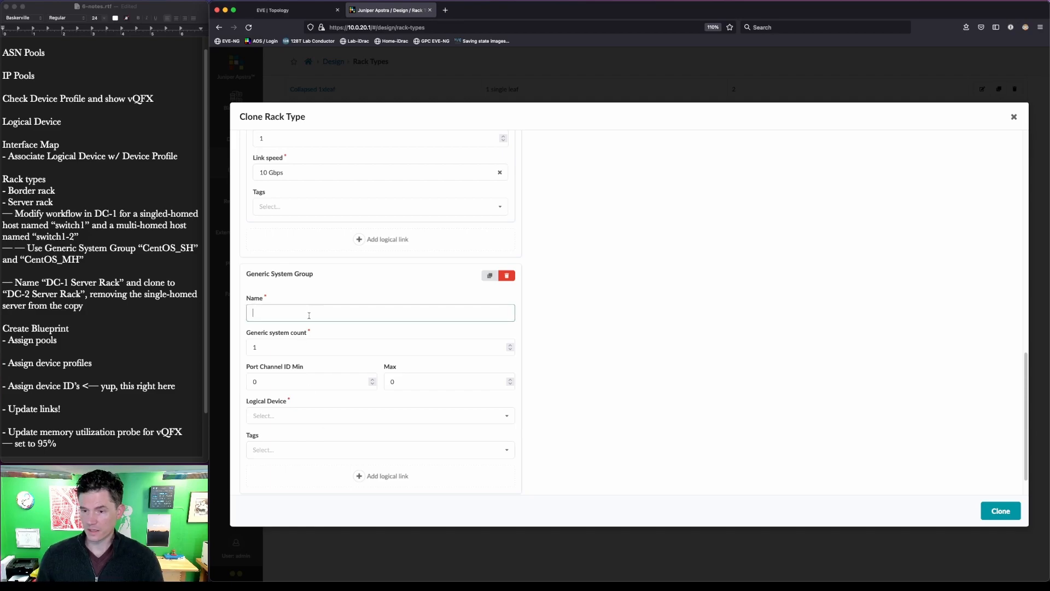
text(CentOS_SH)
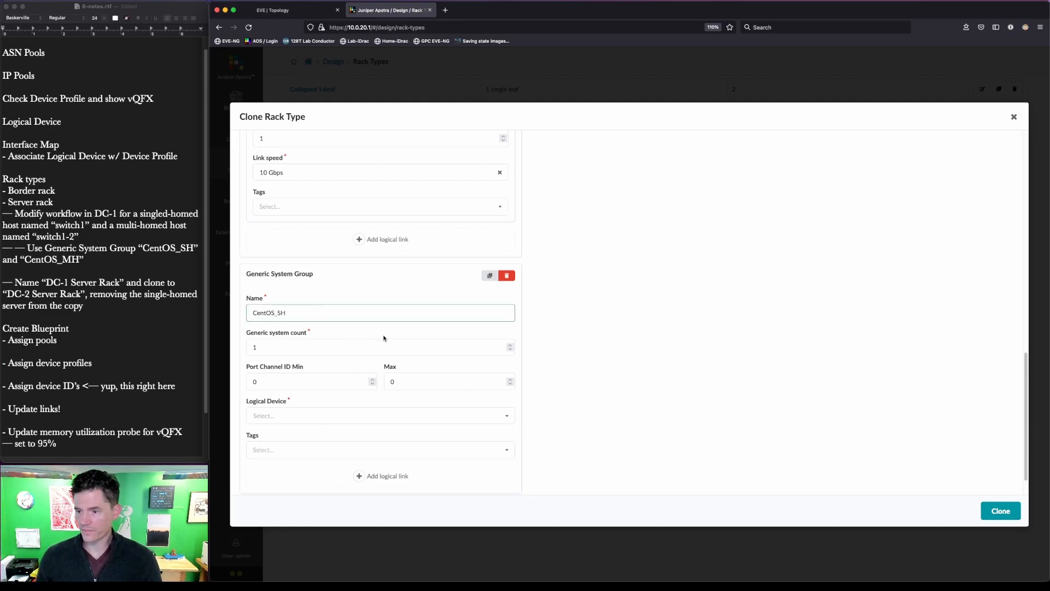
scroll(339, 350, down, 2)
click(320, 383)
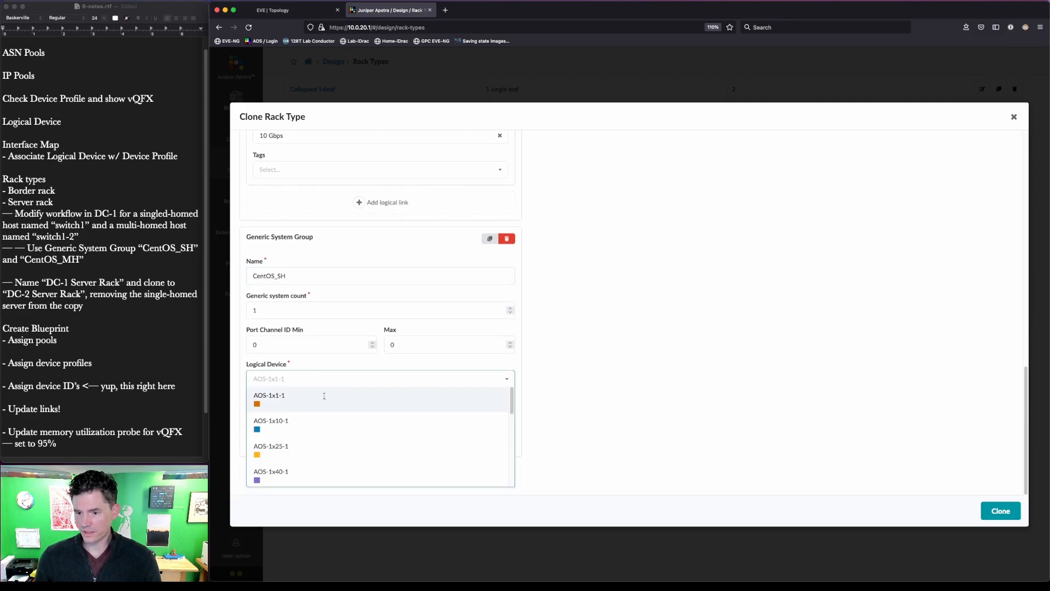
scroll(306, 441, down, 1)
click(315, 408)
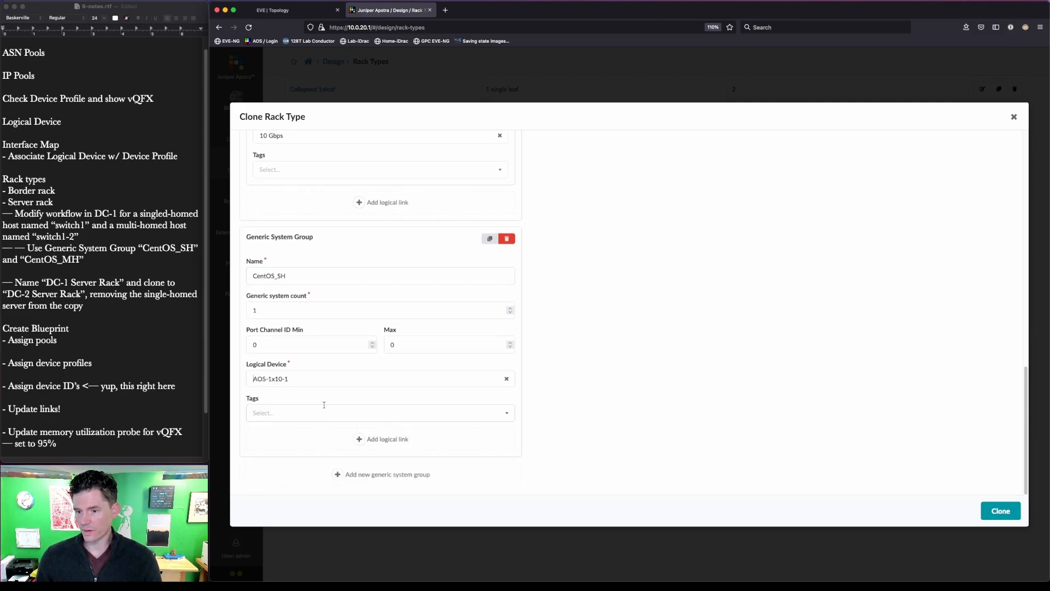
- Give CentOS_SH a single-homed link named switch1-link and create the Server Rack SH clone
click(383, 439)
scroll(353, 387, down, 5)
click(280, 293)
text(switch1)
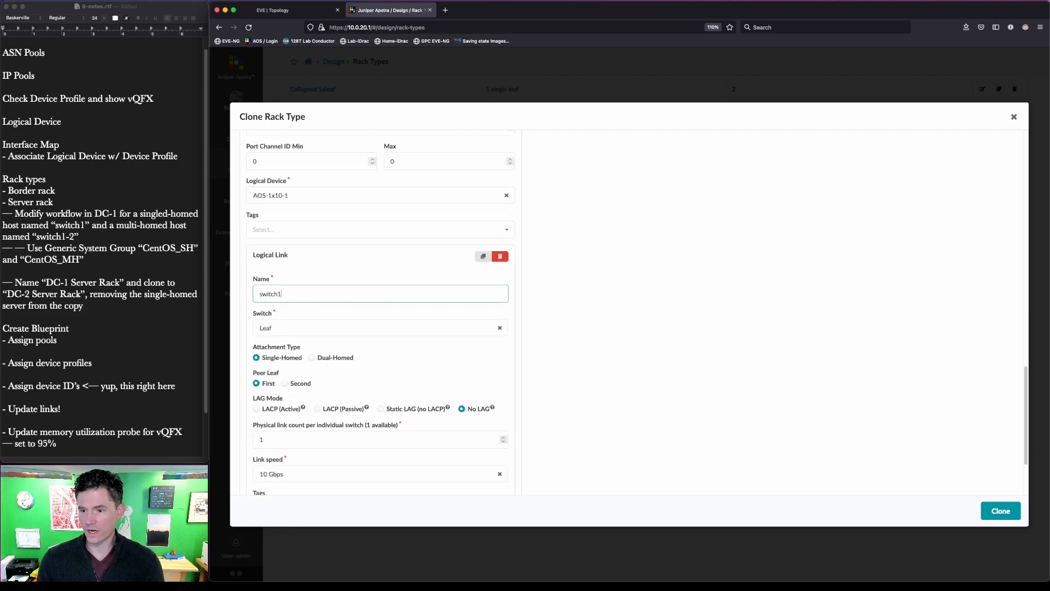
text(-link1)
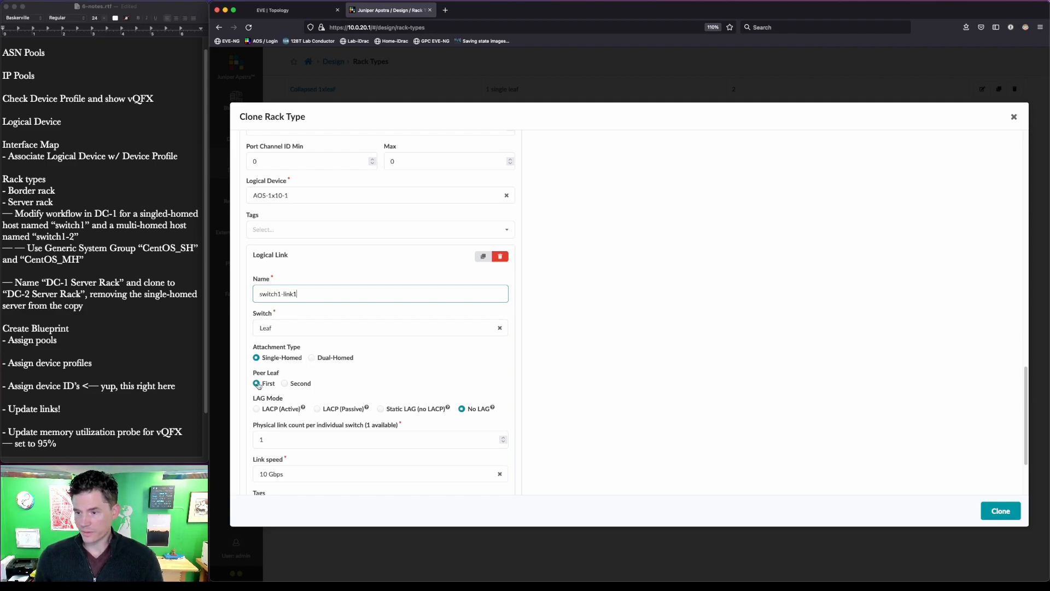
scroll(486, 410, down, 2)
scroll(746, 434, up, 5)
scroll(747, 434, up, 10)
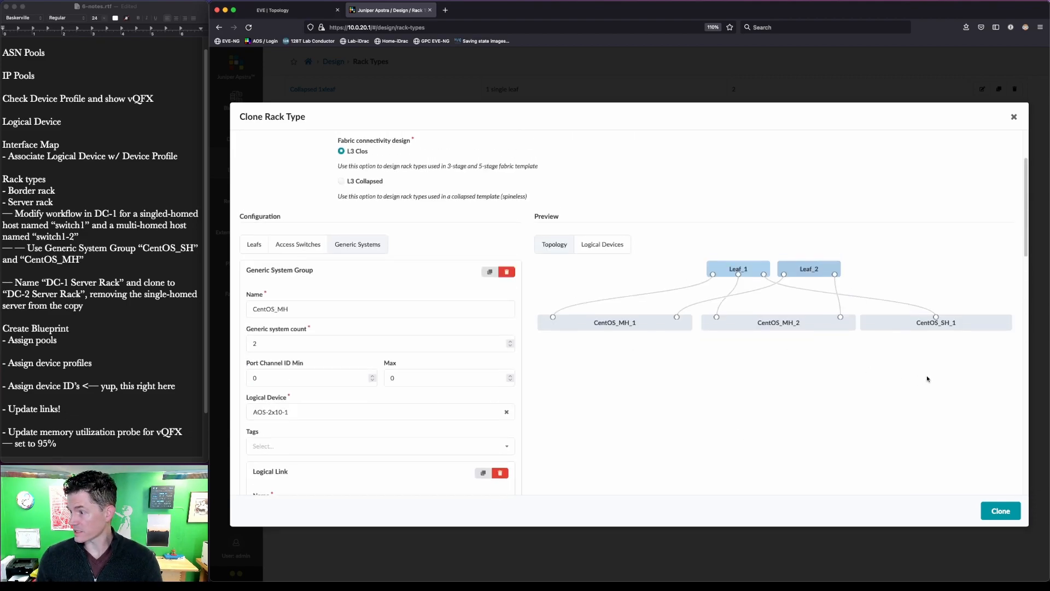
key(ctrl+alt+a)
mouse_move(1021, 360)
mouse_down()
mouse_move(942, 288)
mouse_move(850, 290)
mouse_up()
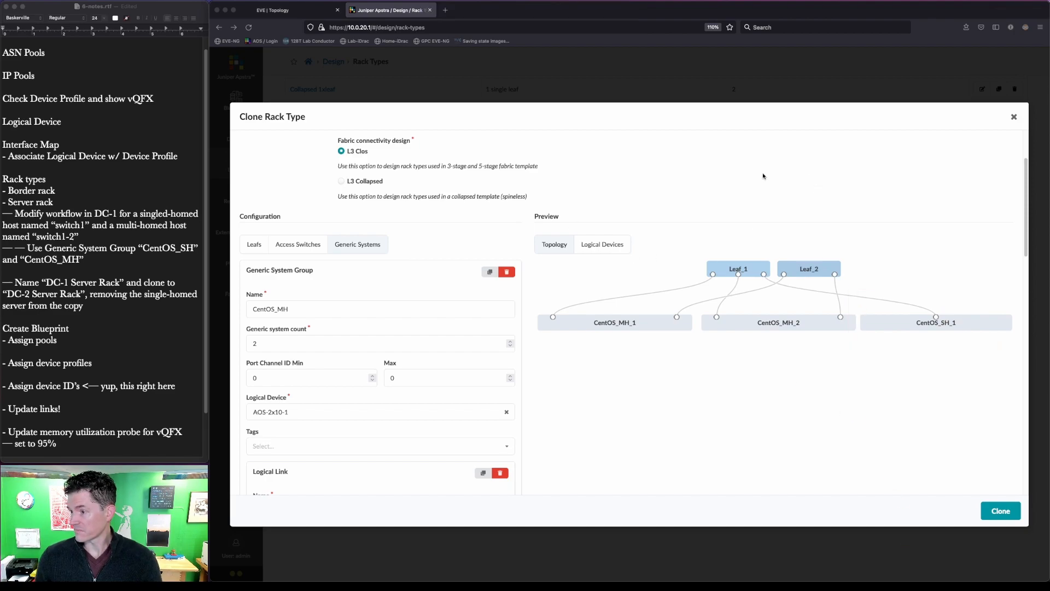
key(Escape)
click(999, 514)
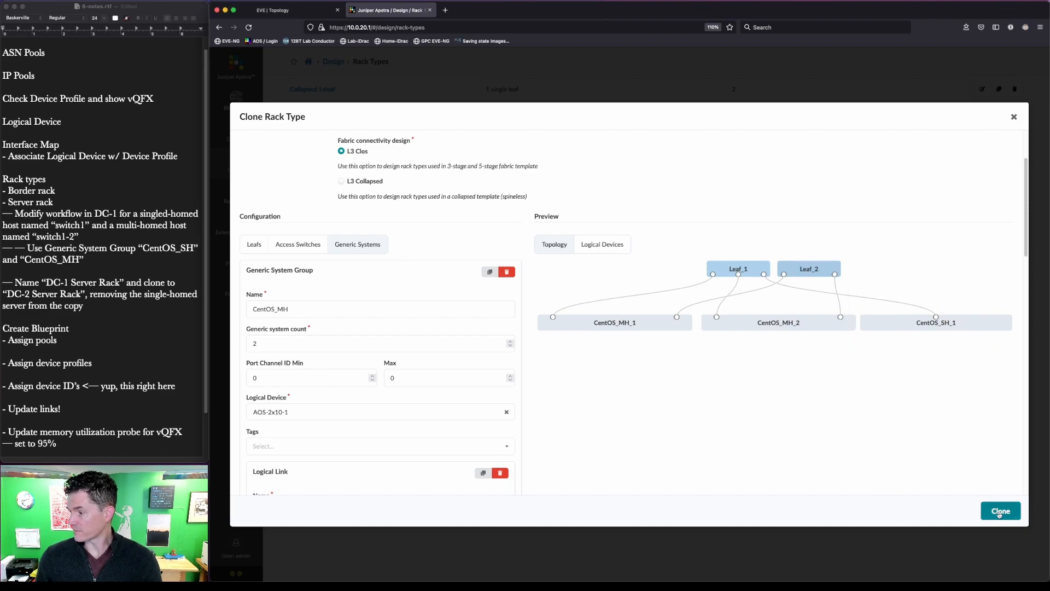
click(999, 512)
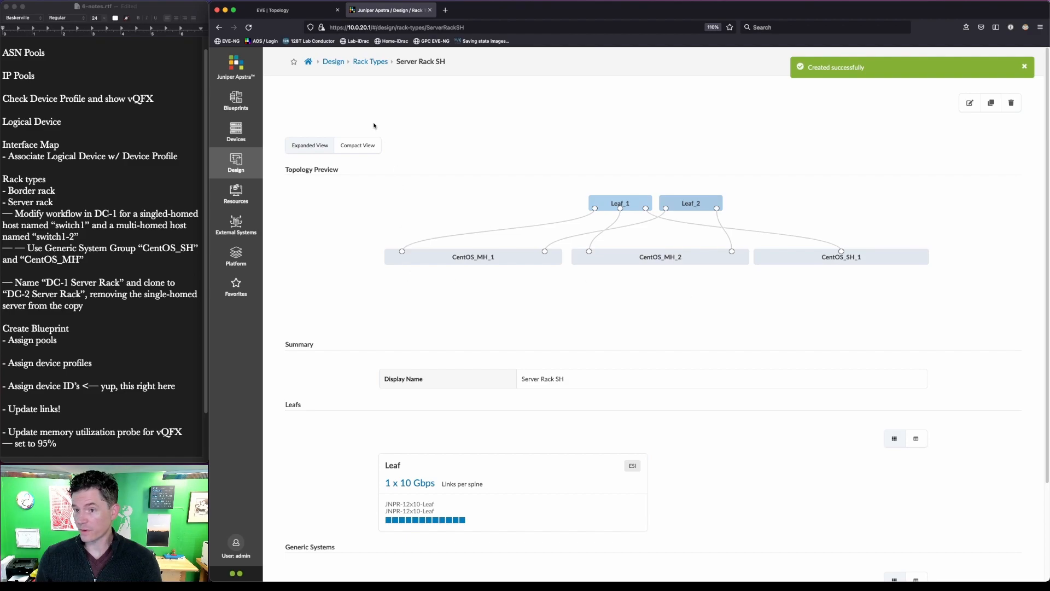
- Rename the Server Rack rack type to Server Rack DC-2
click(371, 61)
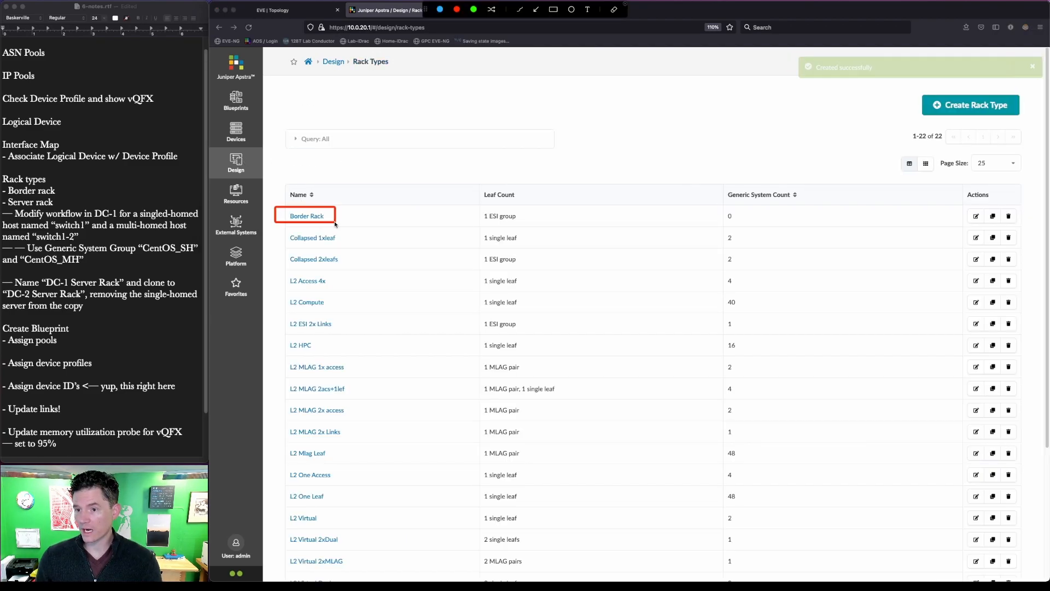
scroll(395, 381, down, 5)
key(ctrl+alt+a)
mouse_move(377, 491)
mouse_down()
mouse_move(272, 419)
mouse_move(346, 447)
mouse_up()
drag(352, 486, 276, 444)
key(Escape)
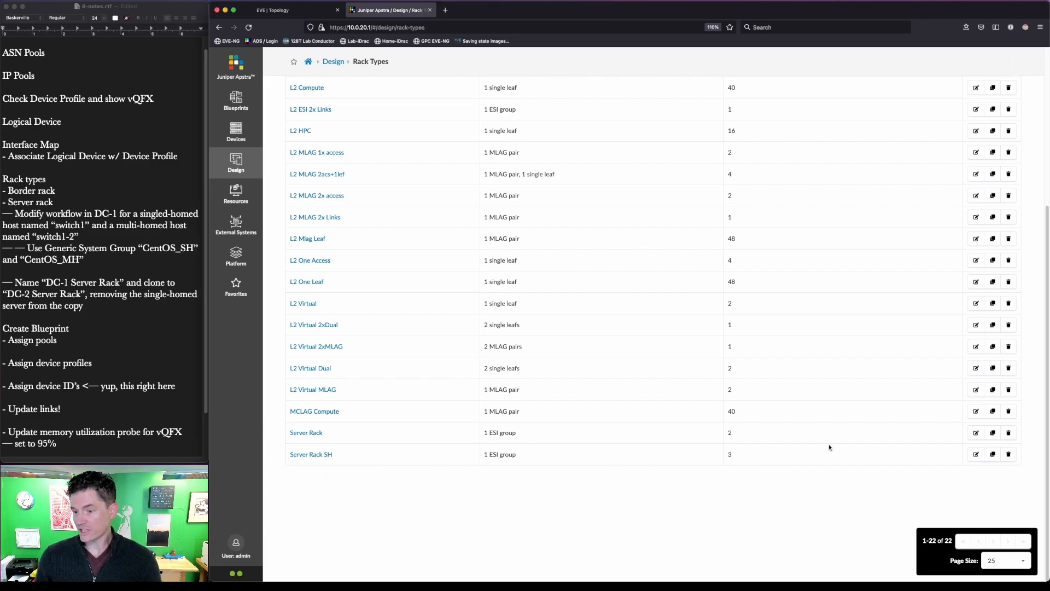
click(976, 433)
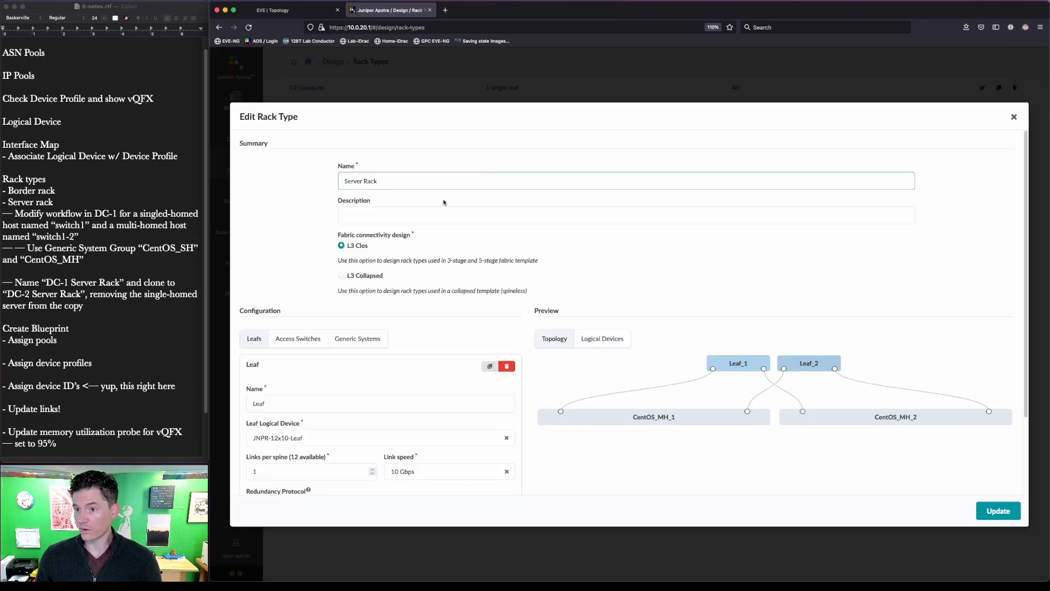
text(DC-2)
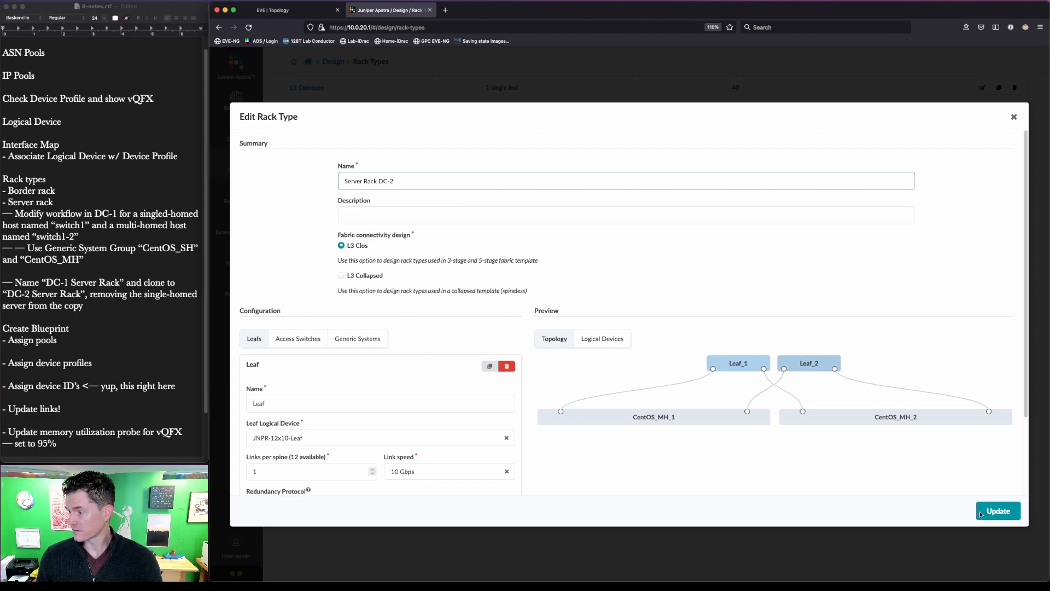
click(979, 511)
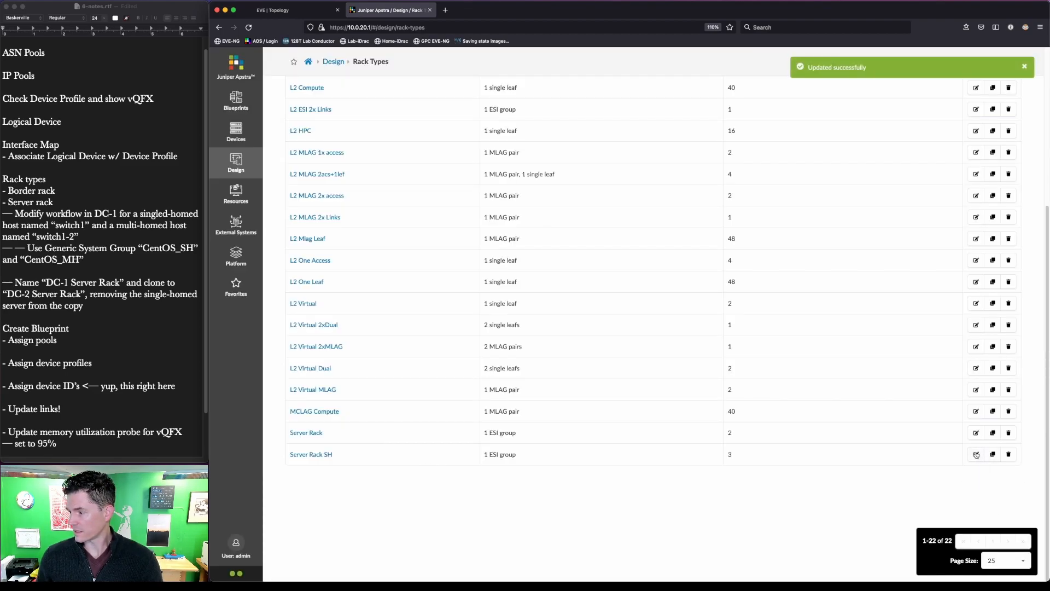
- Rename the Server Rack SH rack type to Server Rack DC-1
click(976, 455)
click(431, 175)
key(BackSpace)
key(BackSpace)
text(DC-1)
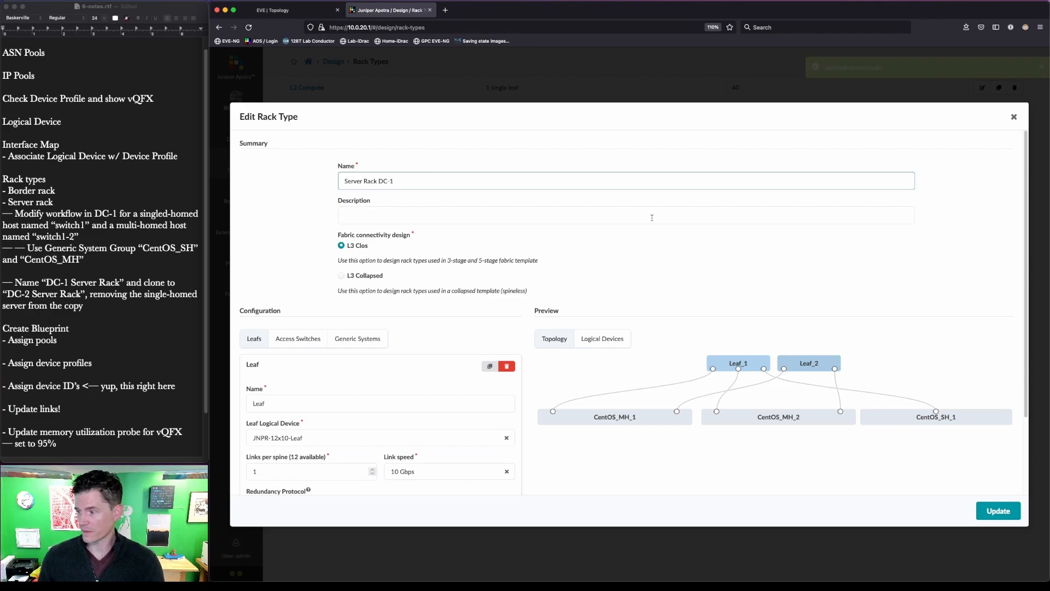
click(989, 514)
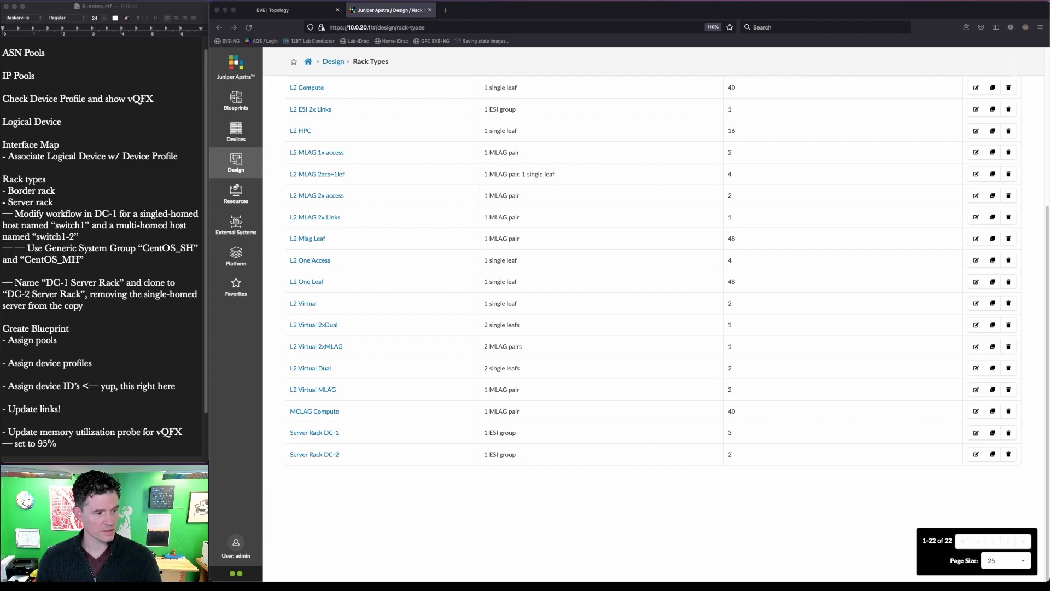
- Start a new rack-based template in Design > Templates named JNPR EVPN
click(240, 165)
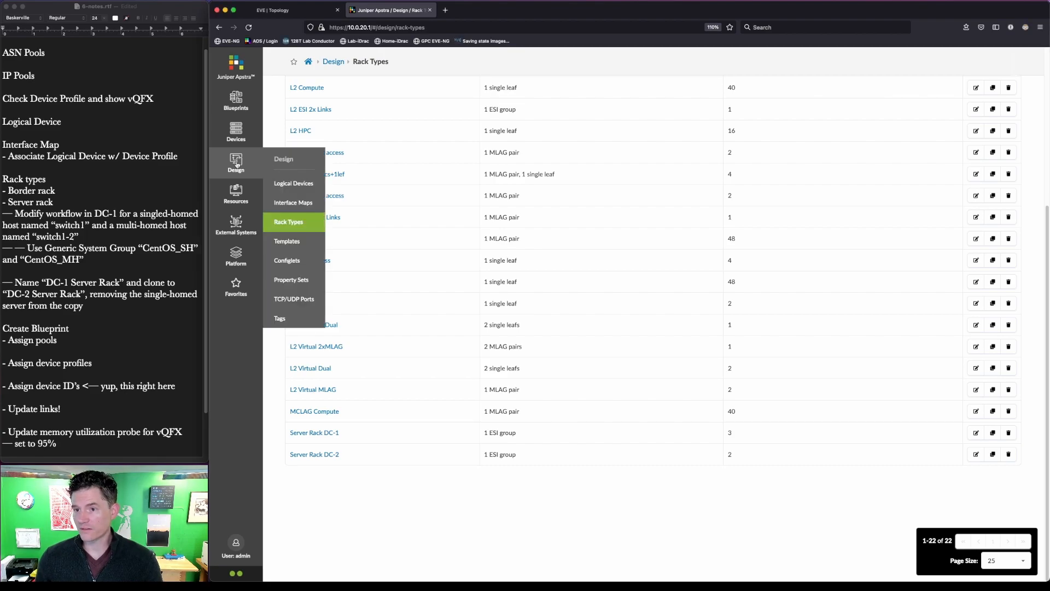
click(296, 241)
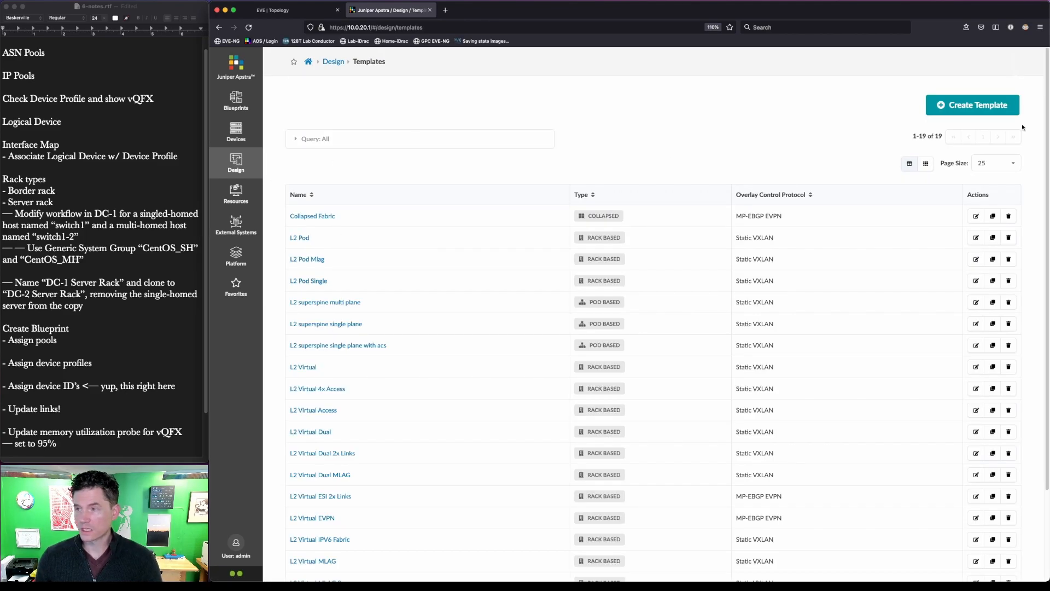
scroll(411, 293, down, 3)
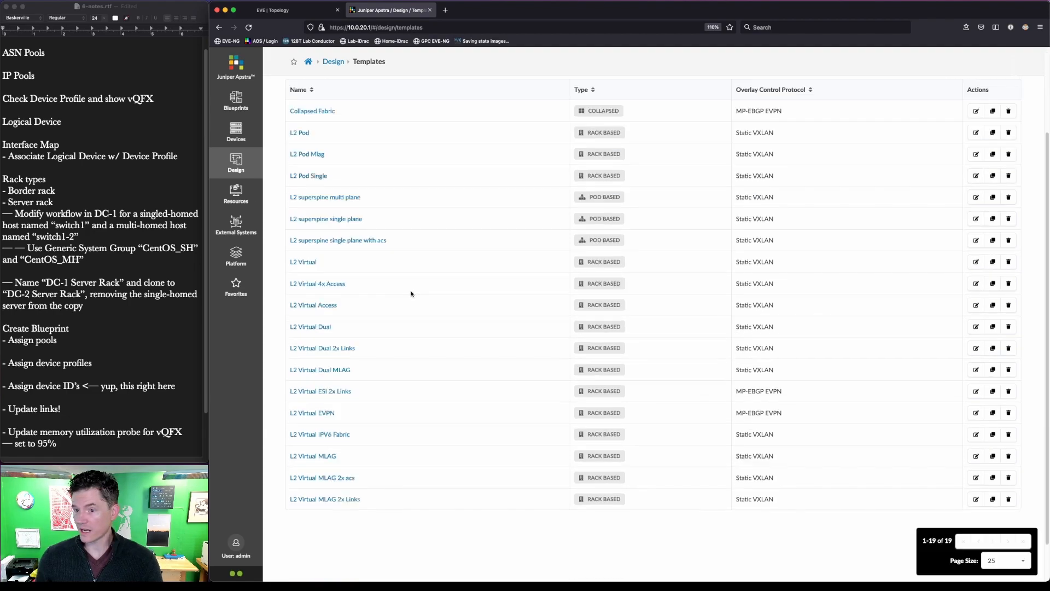
scroll(551, 332, up, 3)
click(984, 108)
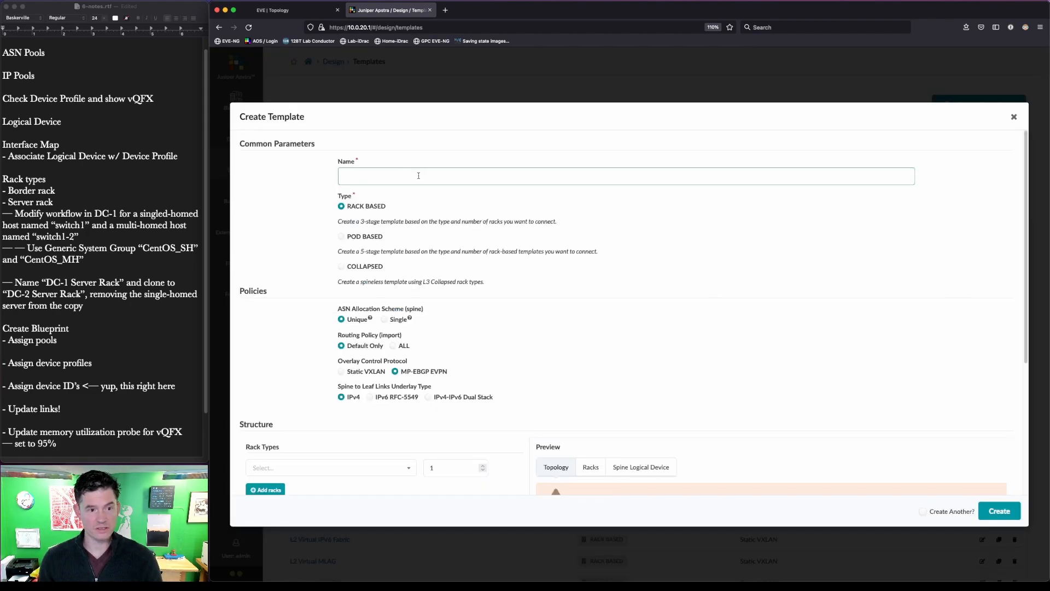
text(JNPR)
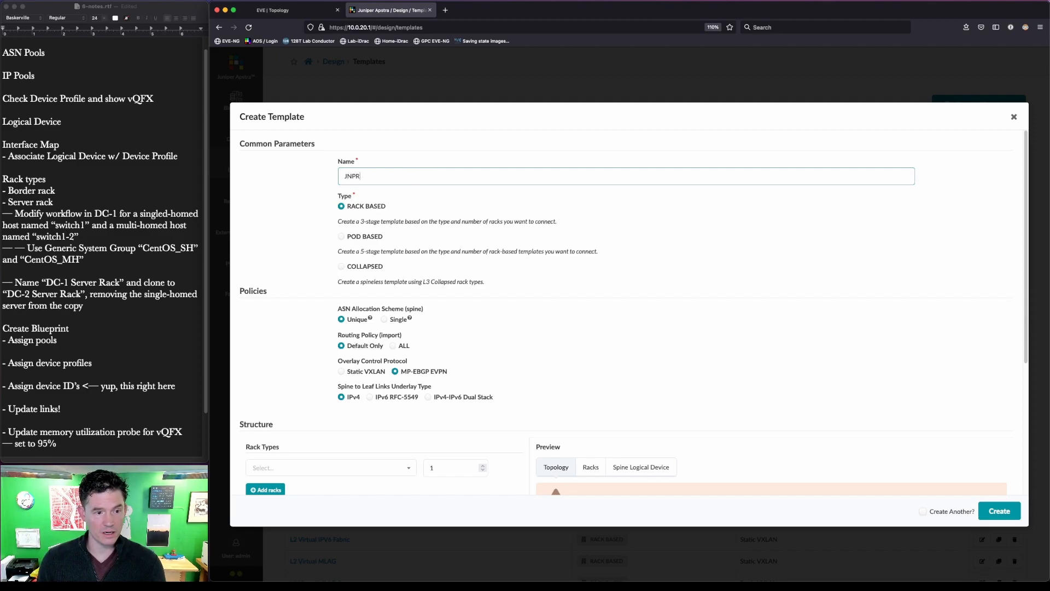
text( EVPN)
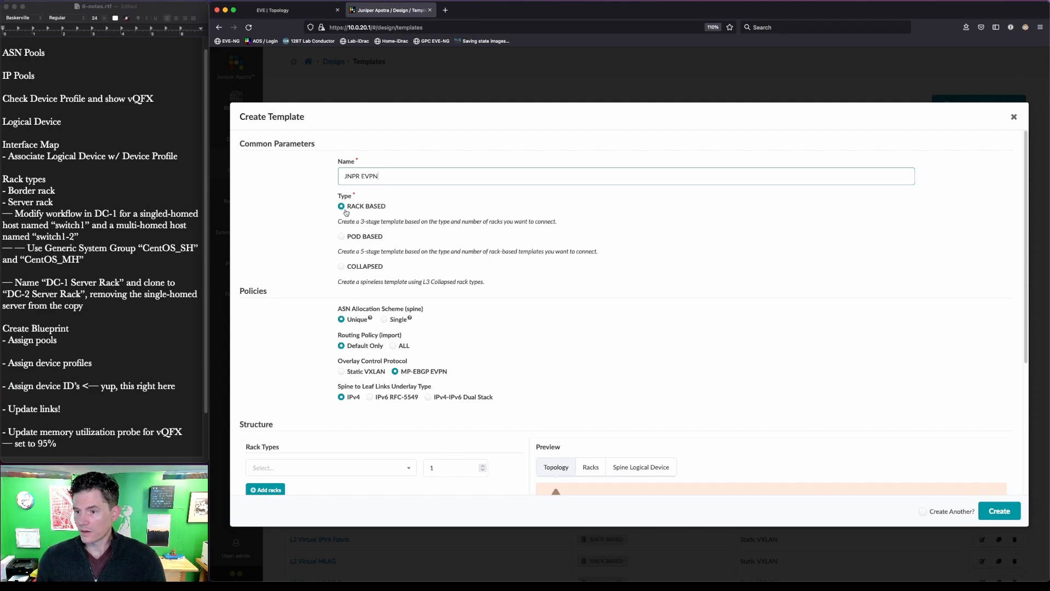
- Add Border Rack and Server Rack DC-1 as the template's rack types
scroll(350, 213, down, 1)
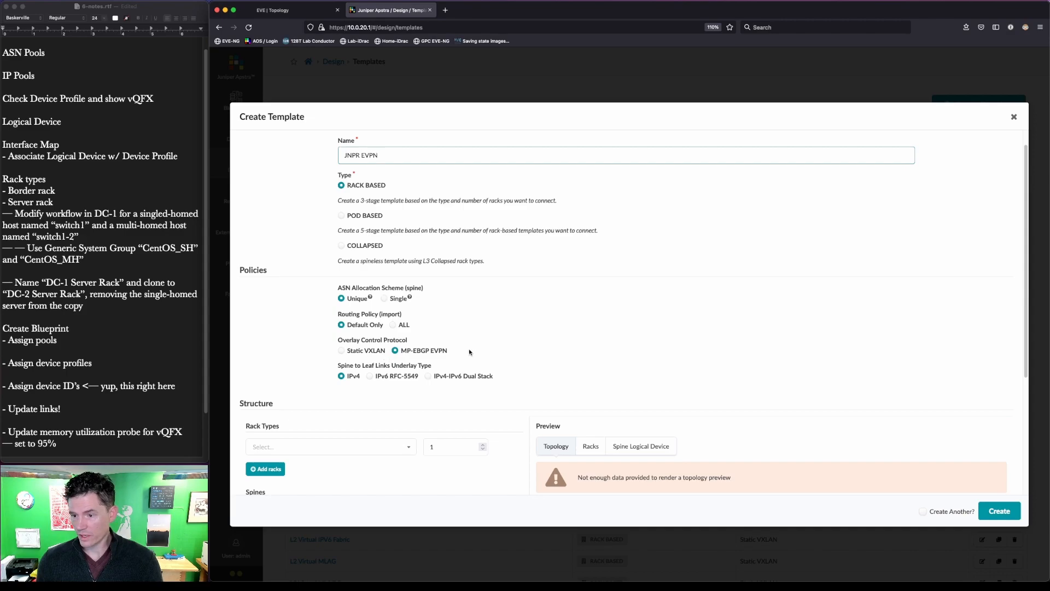
key(ctrl+shift+a)
drag(469, 360, 379, 340)
key(Escape)
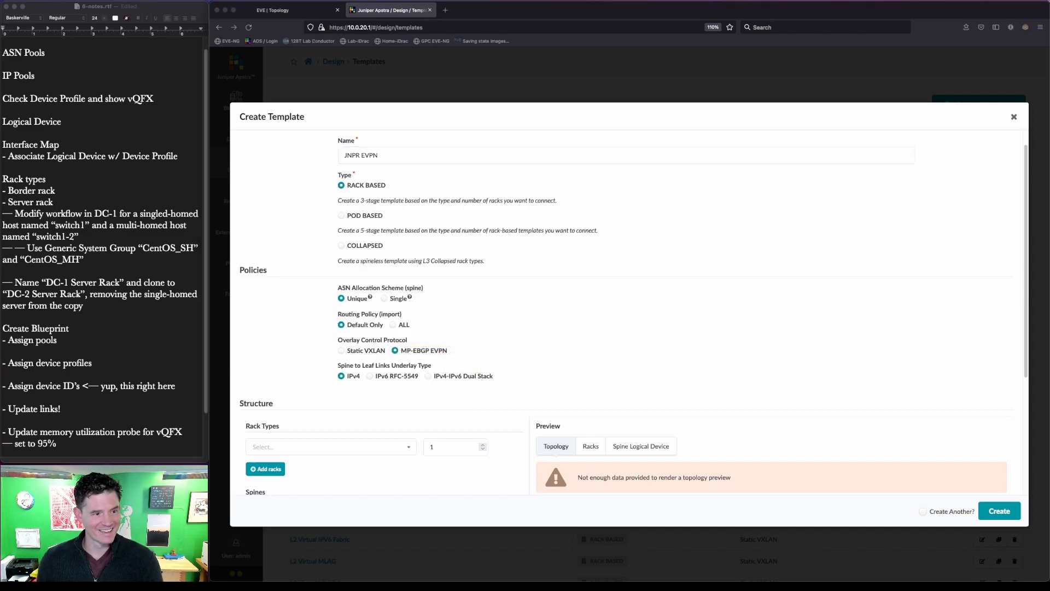
scroll(722, 316, down, 5)
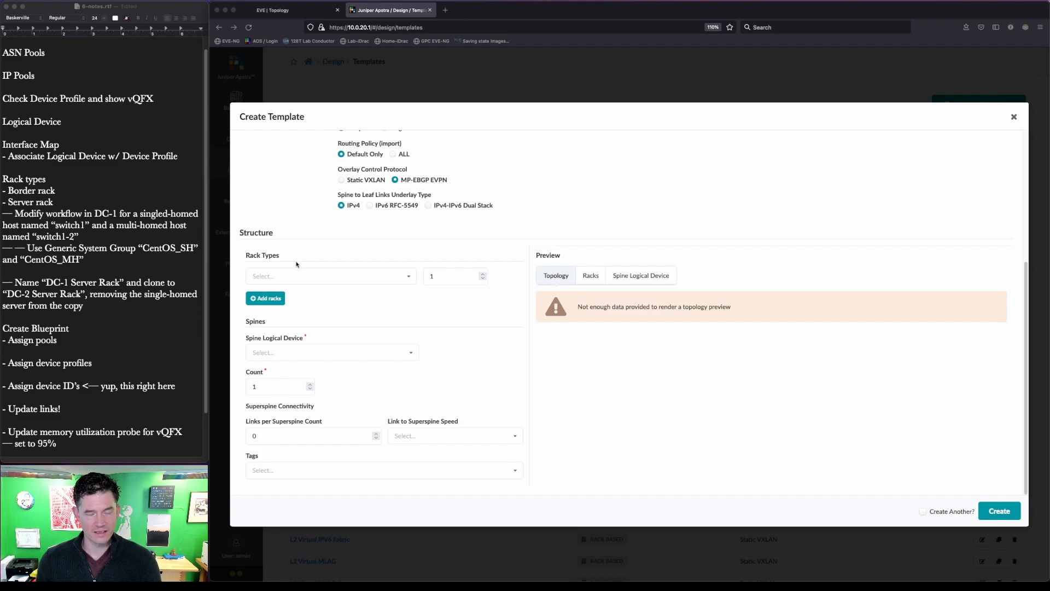
click(378, 277)
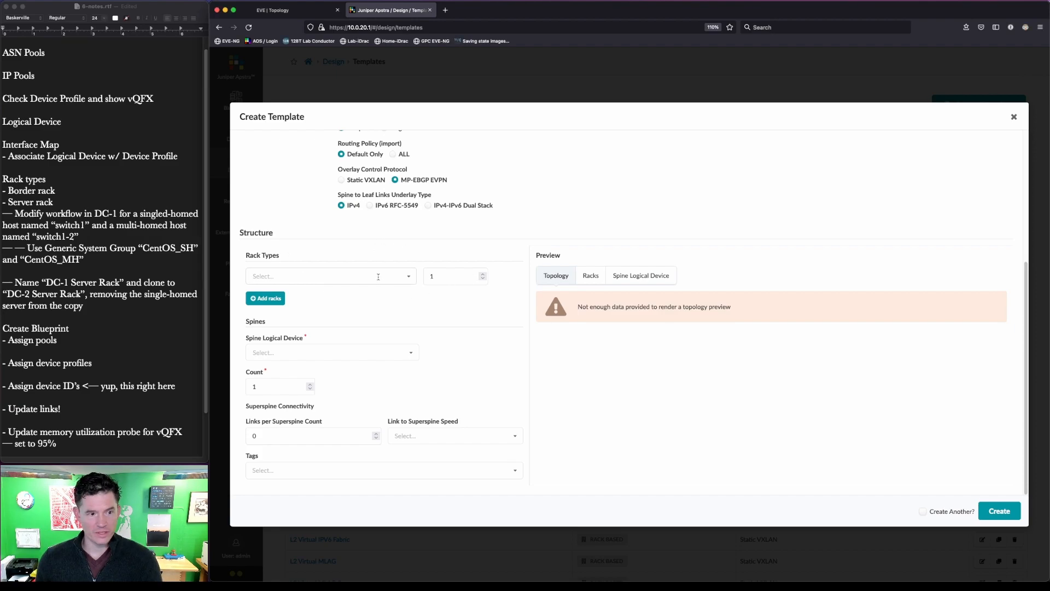
click(408, 277)
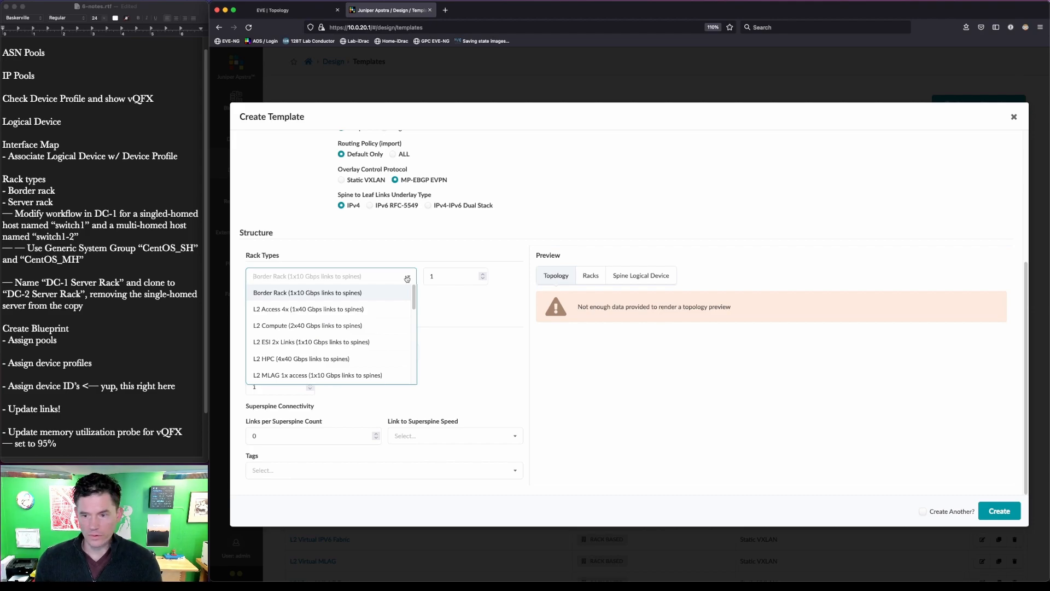
click(379, 296)
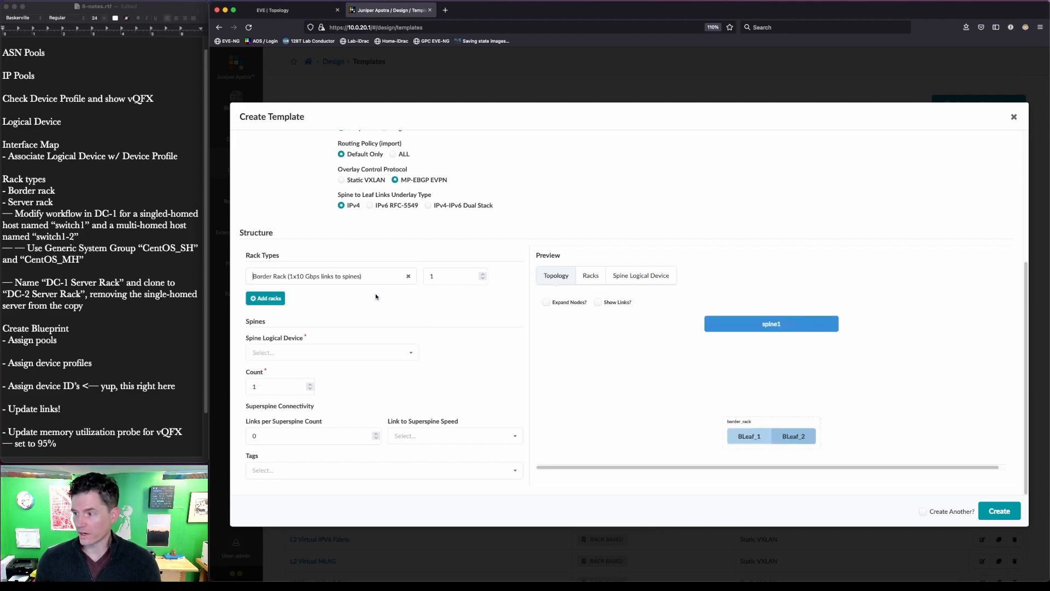
click(258, 299)
click(322, 303)
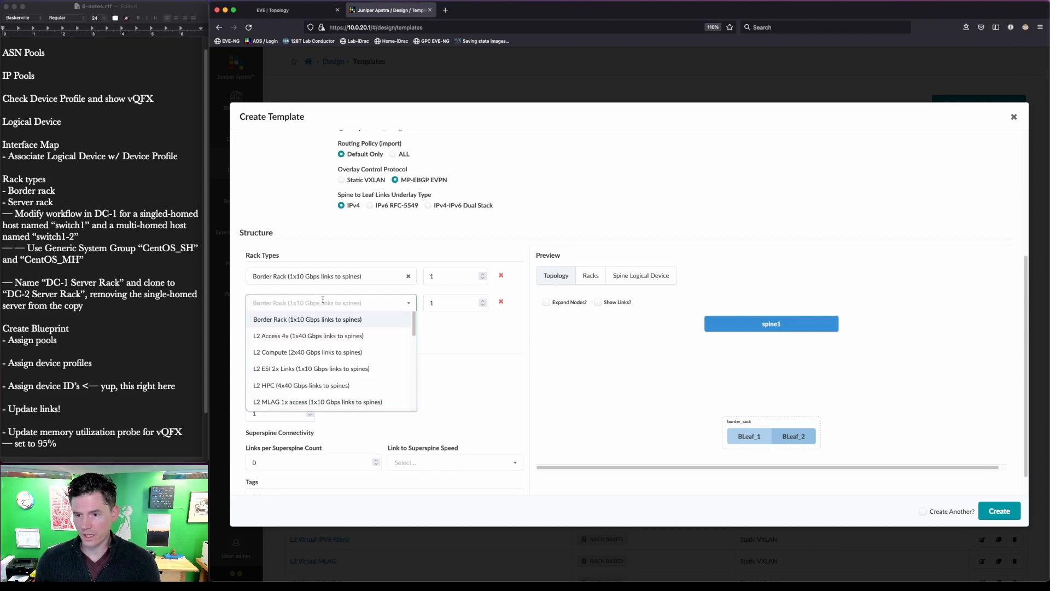
scroll(322, 330, down, 5)
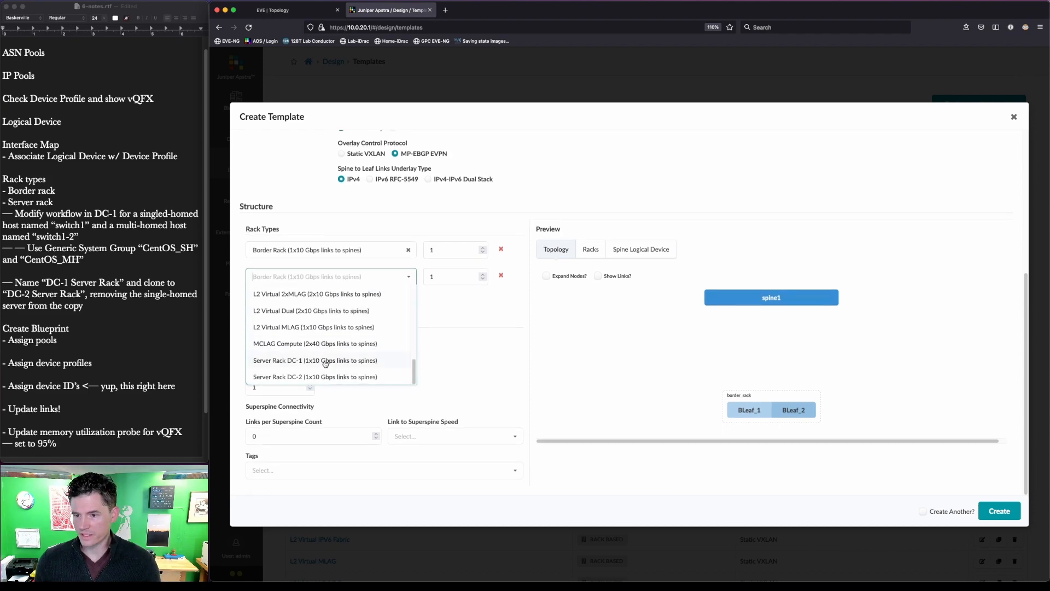
click(326, 361)
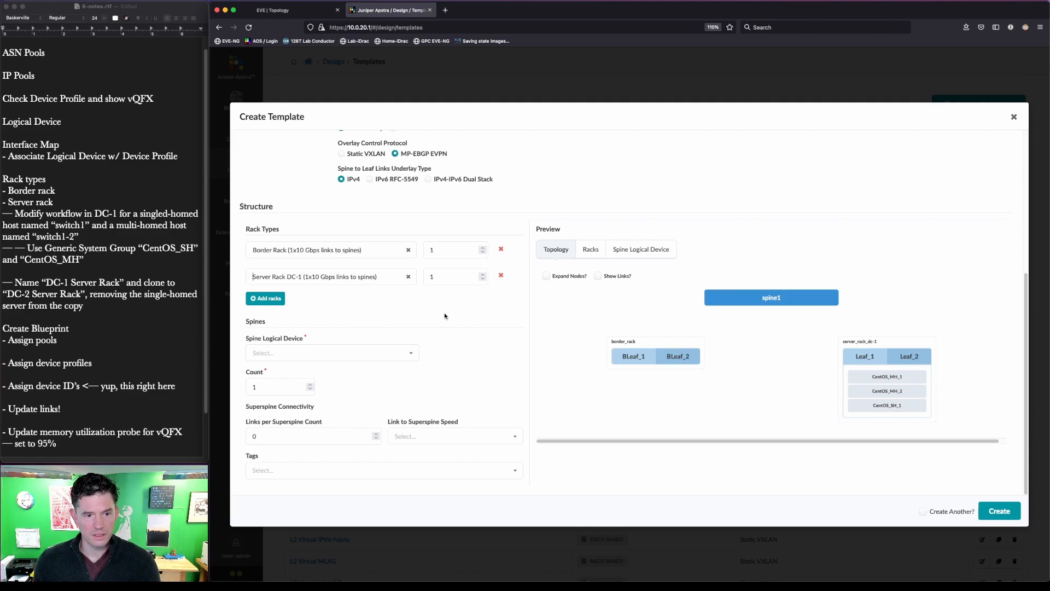
- Use two JNPR-12x10-Spine spines and create the JNPR EVPN template
click(606, 276)
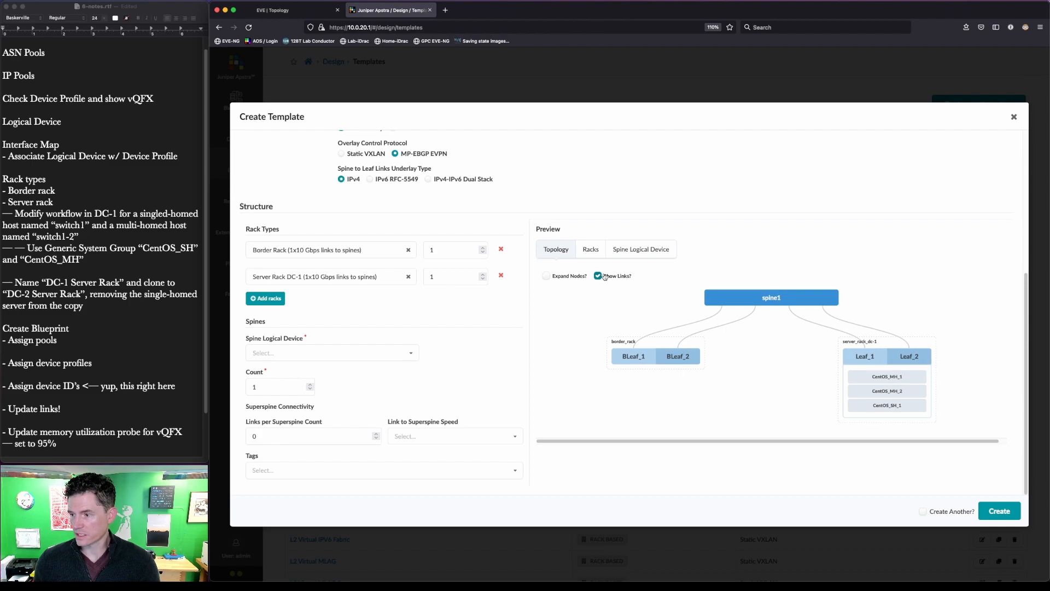
click(397, 350)
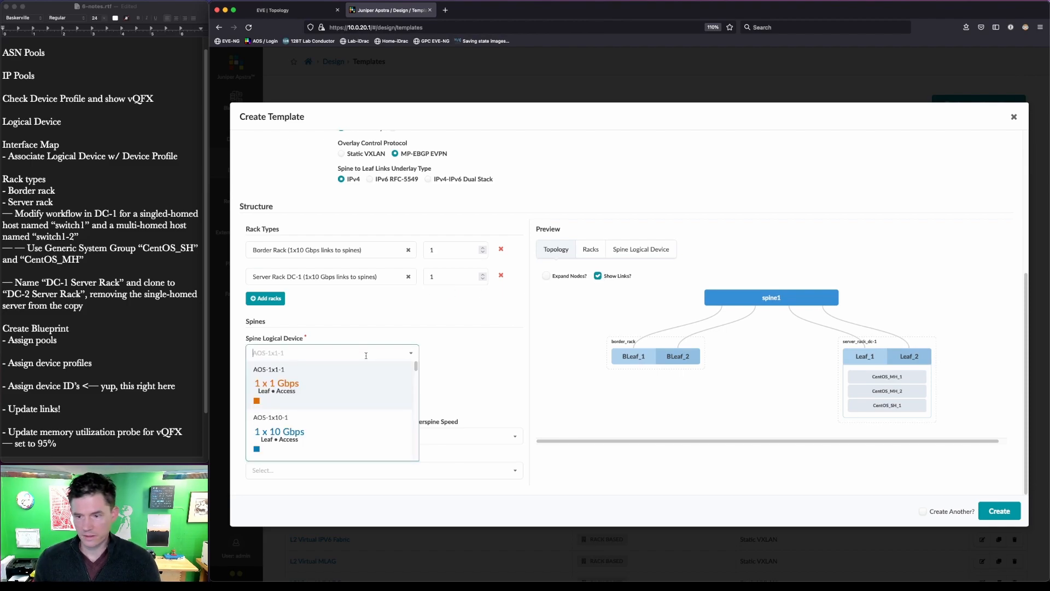
text(jnpr)
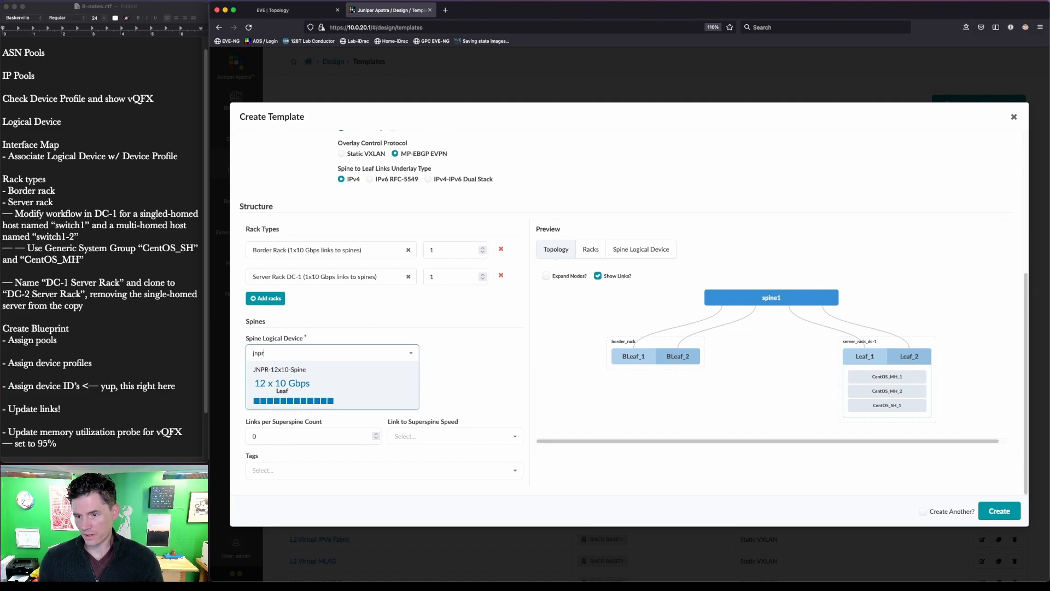
click(385, 387)
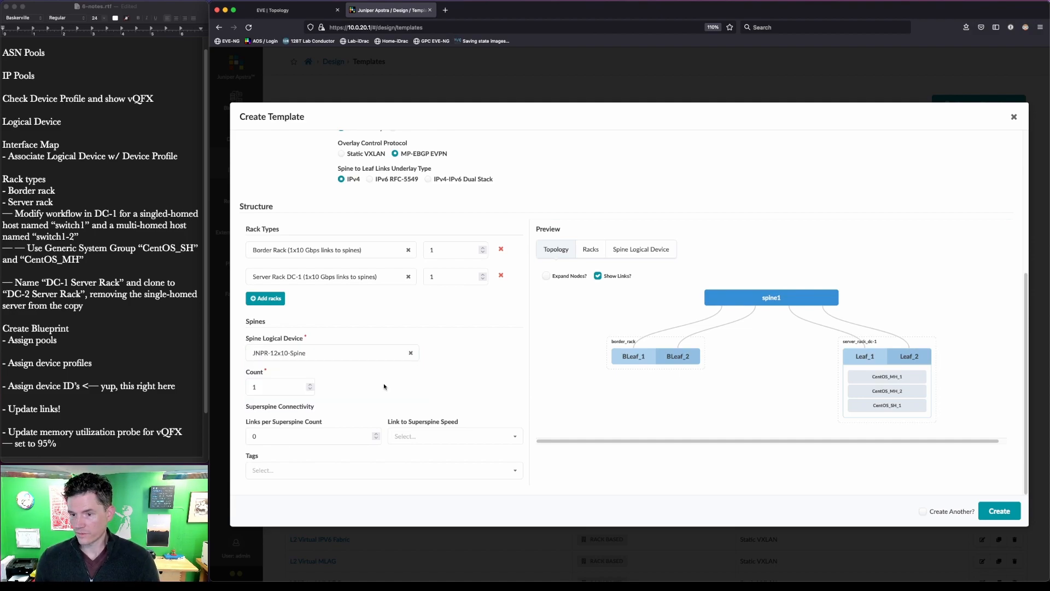
click(311, 385)
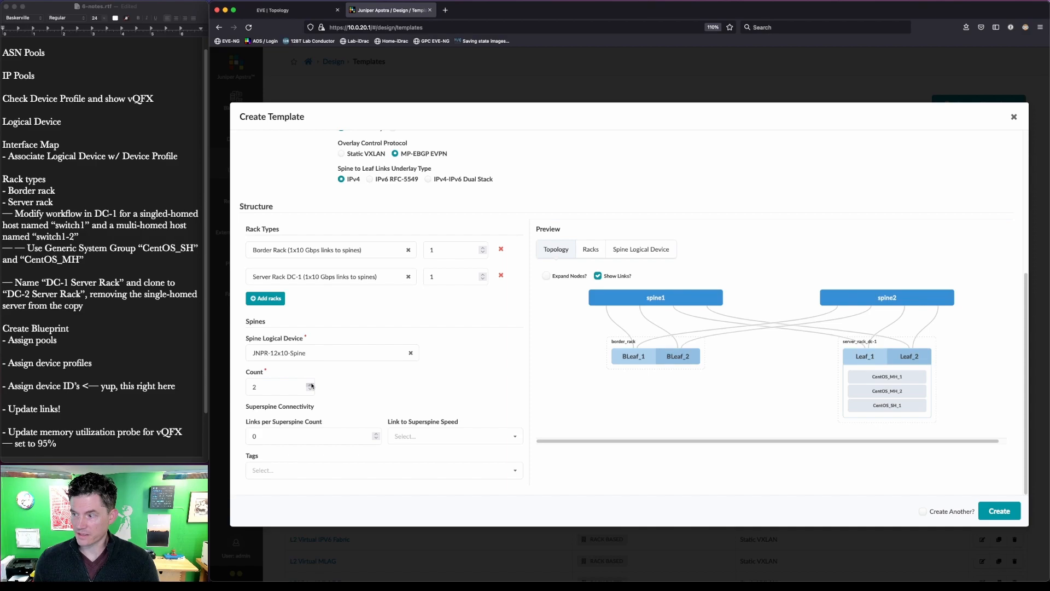
key(ctrl+a)
mouse_move(979, 430)
mouse_down()
mouse_move(679, 286)
mouse_move(575, 274)
mouse_up()
key(ctrl+a)
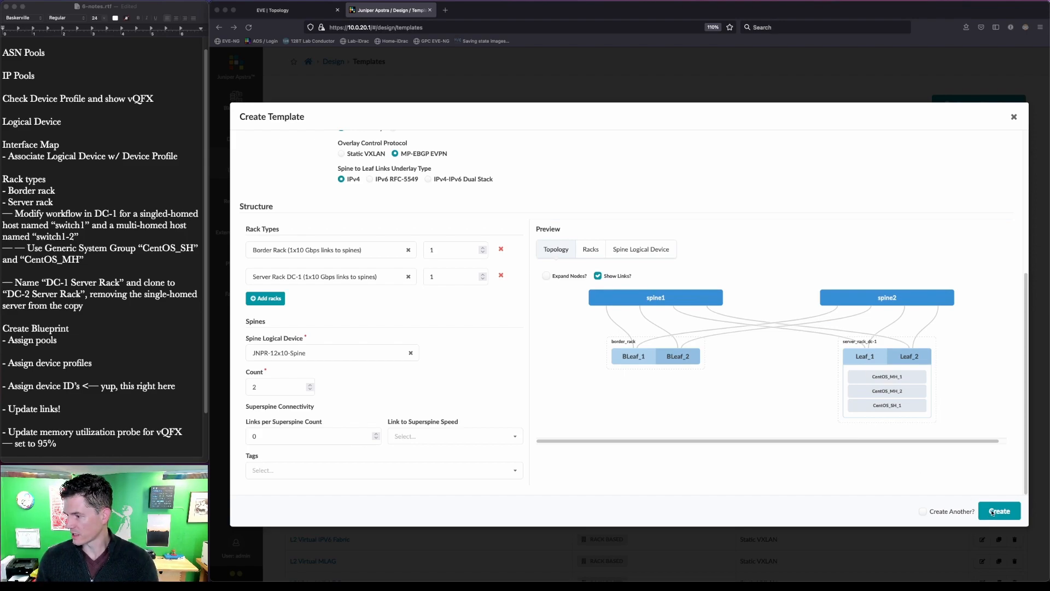
click(922, 514)
click(922, 511)
click(999, 511)
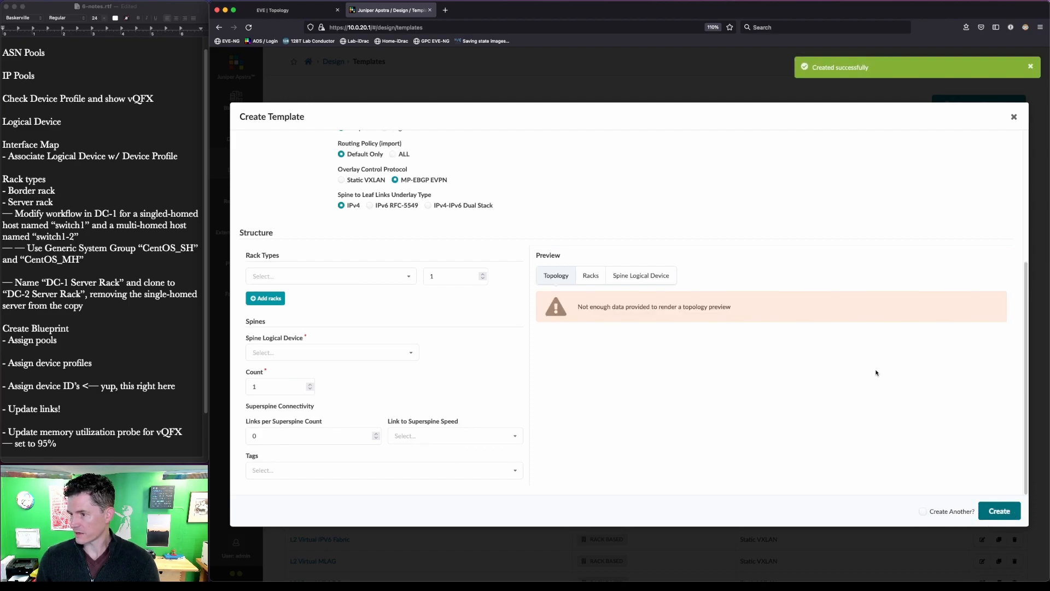
- Name the next template JNPR EVPN DC-2
scroll(579, 279, up, 5)
click(436, 178)
text(EVPN V)
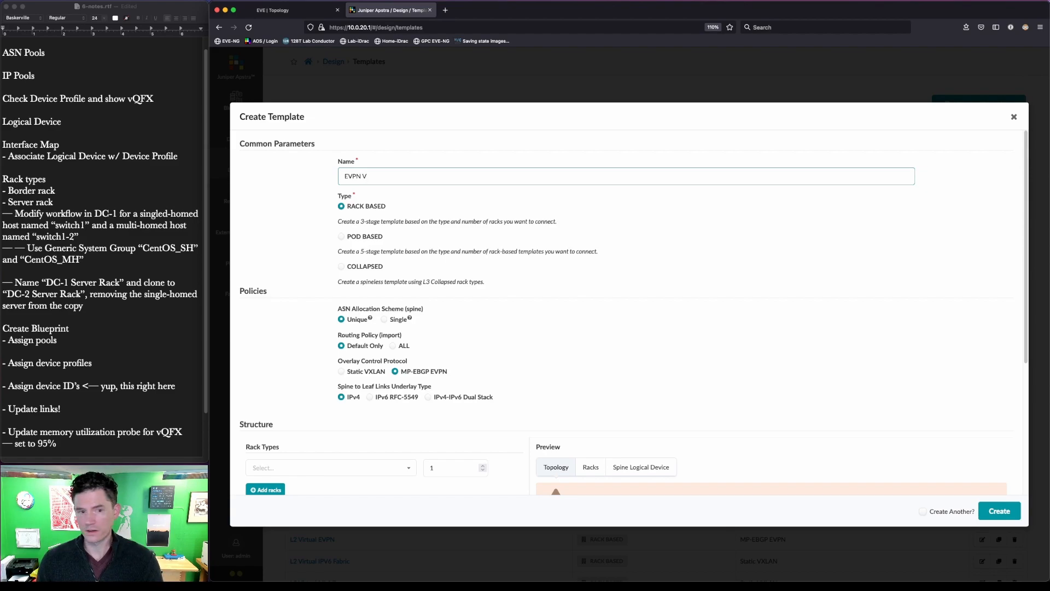
key(BackSpace)
key(BackSpace)
key(BackSpace)
key(BackSpace)
key(BackSpace)
text(JNPR EVPN)
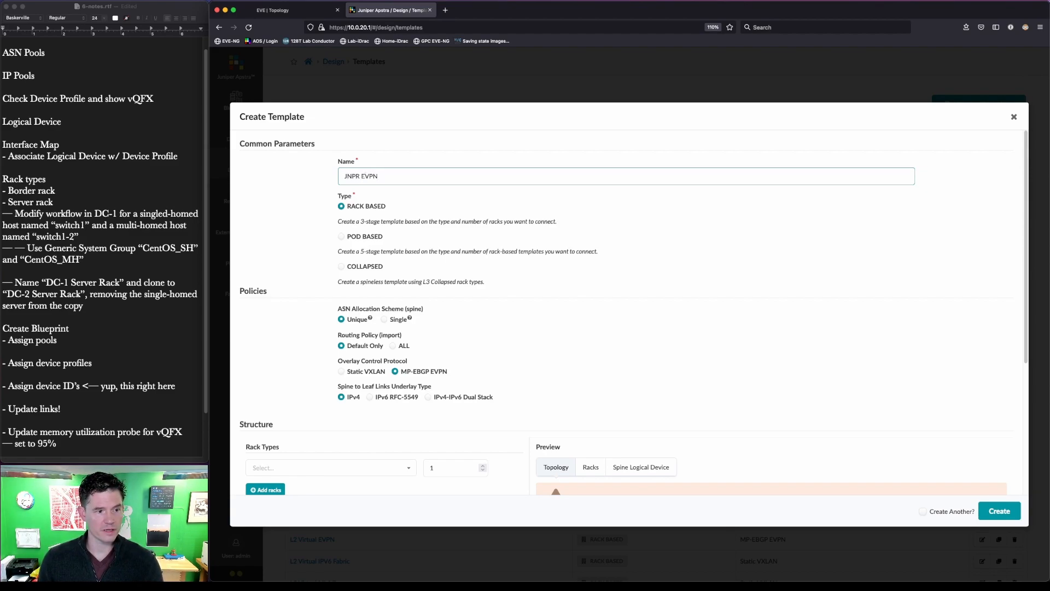
text( DC-2)
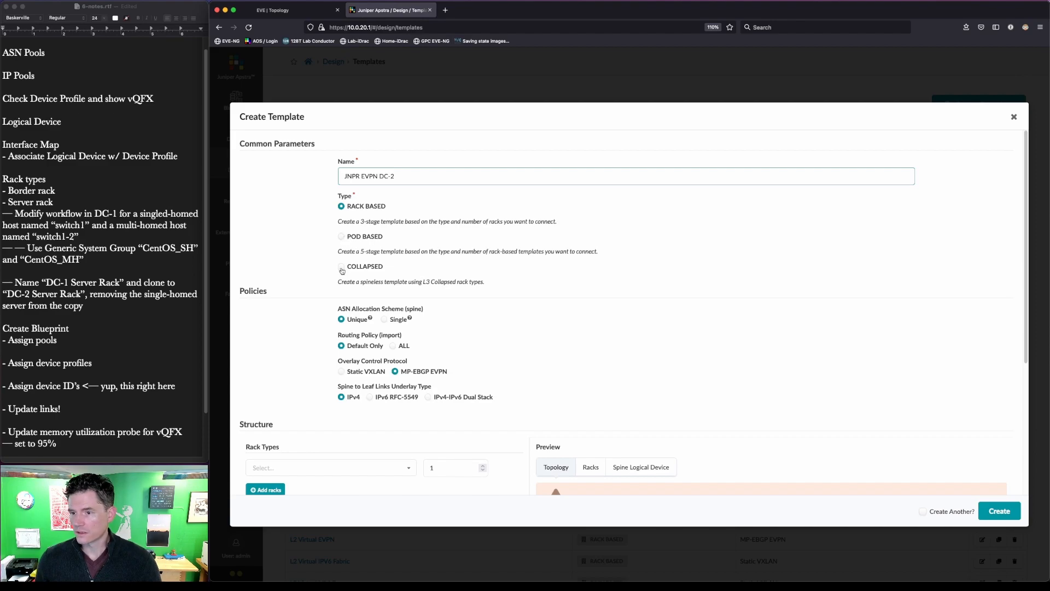
- Add Border Rack and Server Rack DC-2 as its rack types
scroll(382, 296, down, 2)
scroll(382, 295, down, 5)
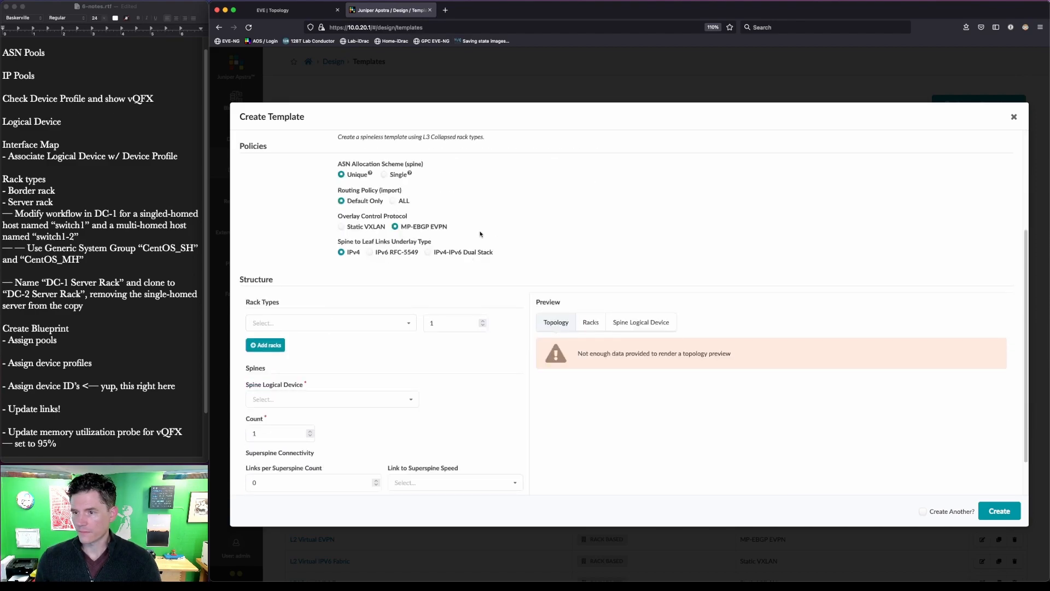
click(325, 323)
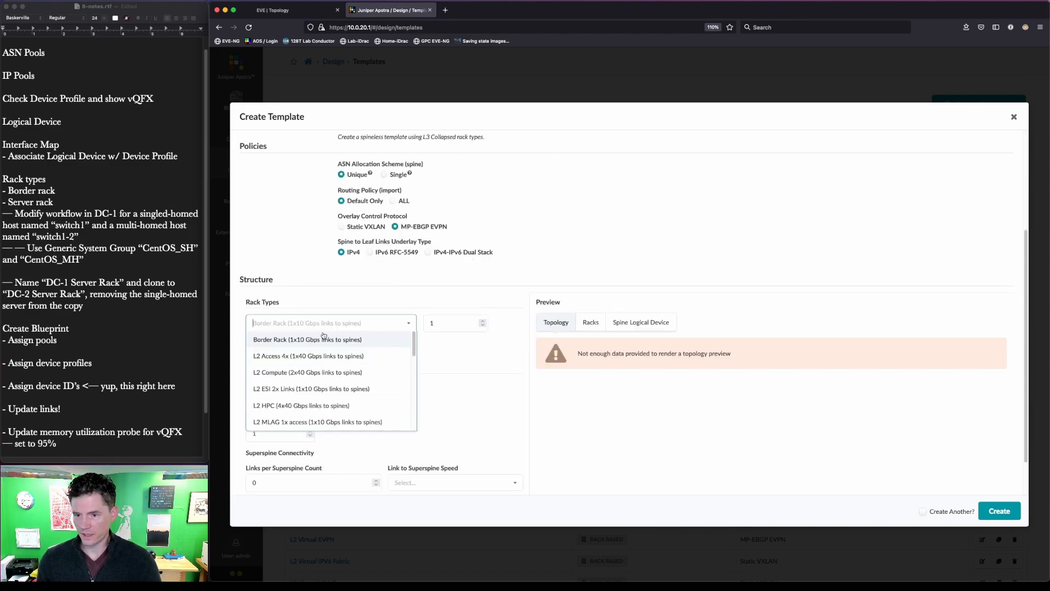
click(323, 339)
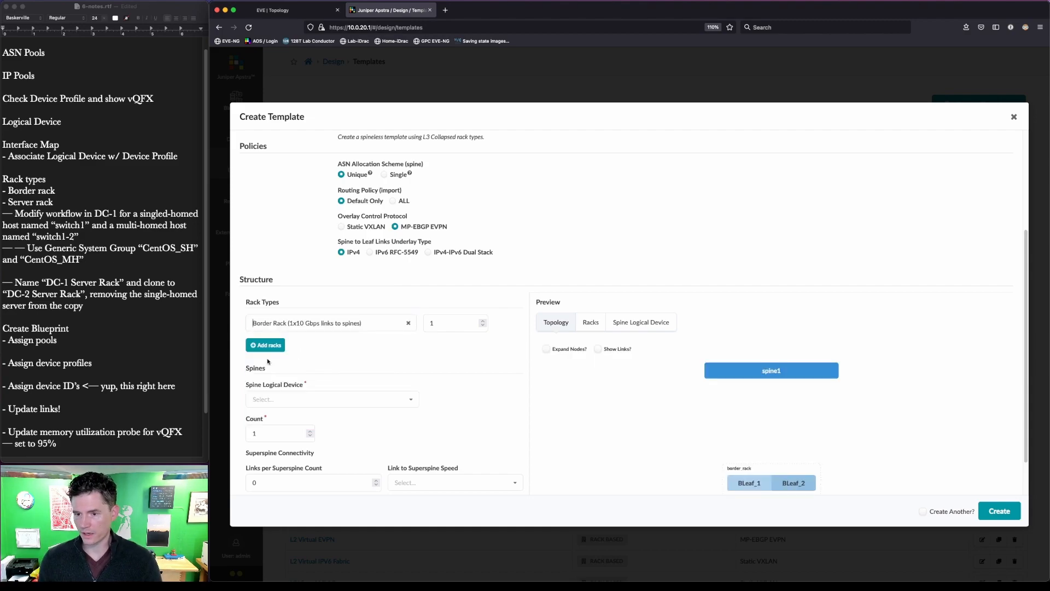
click(267, 345)
click(269, 353)
scroll(284, 367, down, 10)
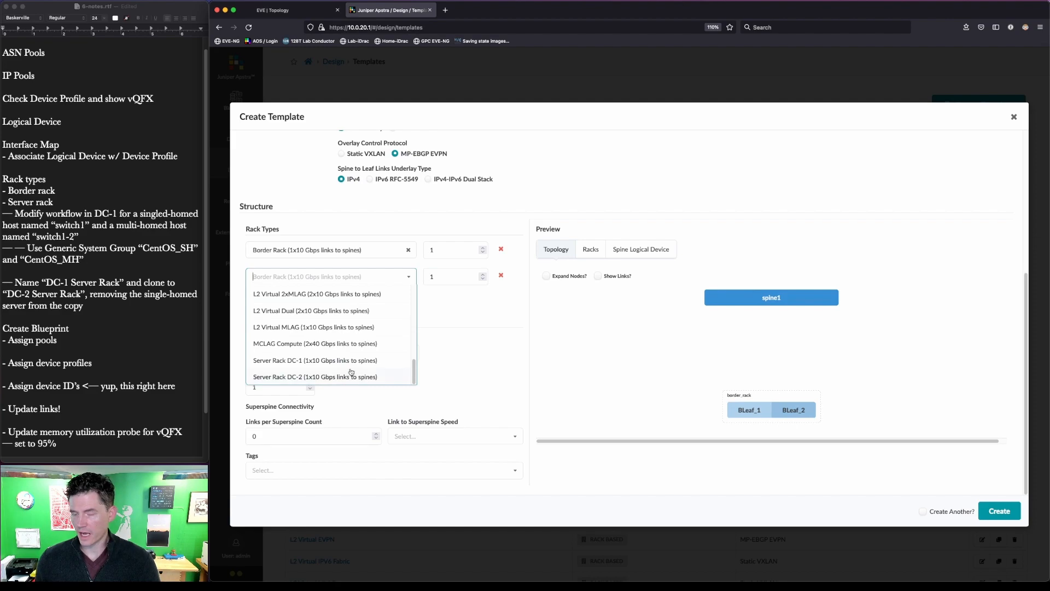
click(352, 374)
- Use two JNPR-12x10-Spine spines and create the template
click(371, 358)
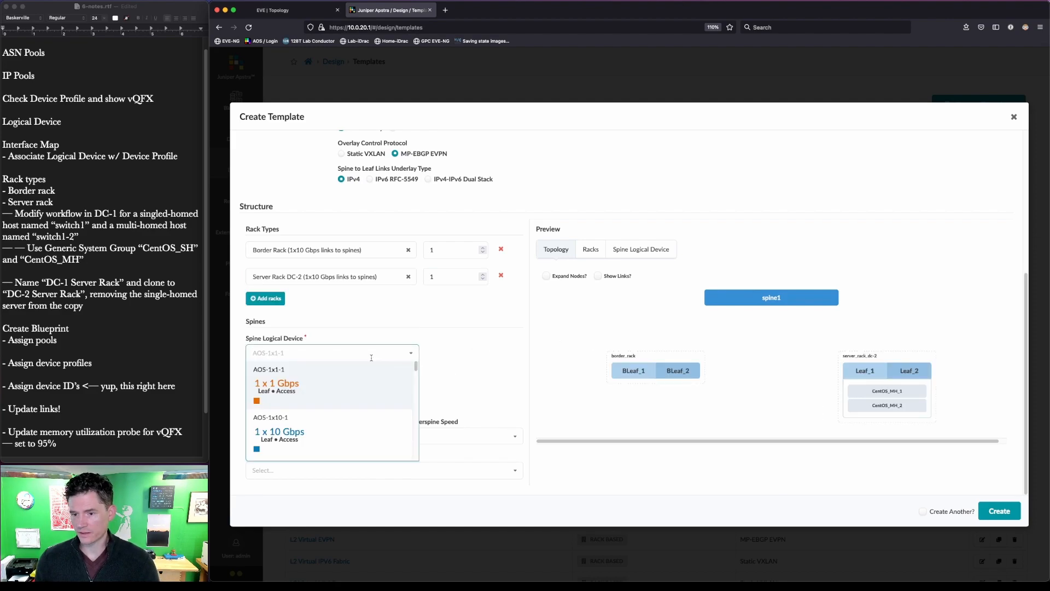
text(vqfx)
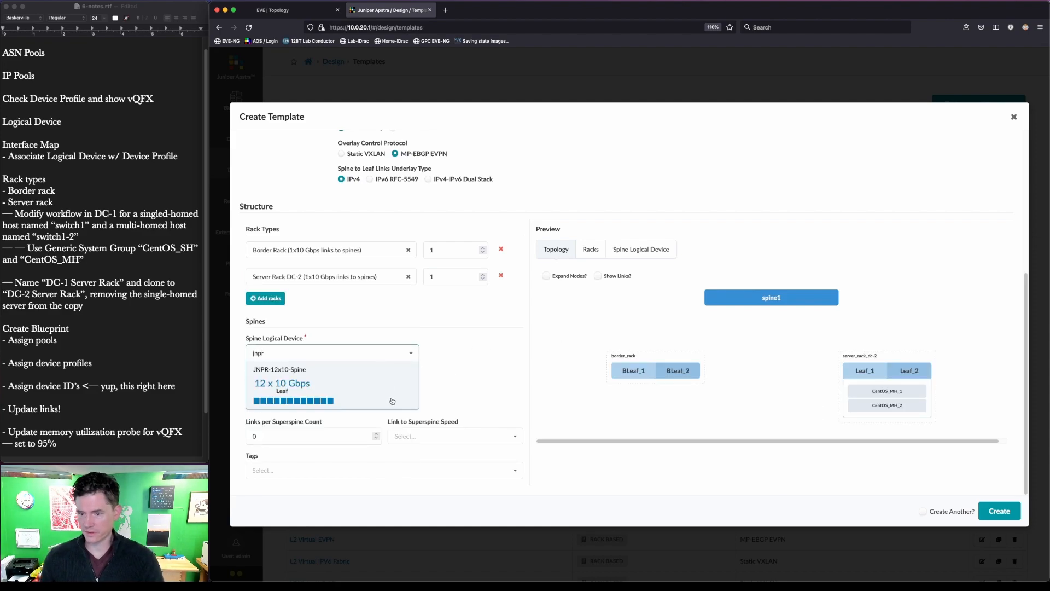
click(356, 407)
click(311, 384)
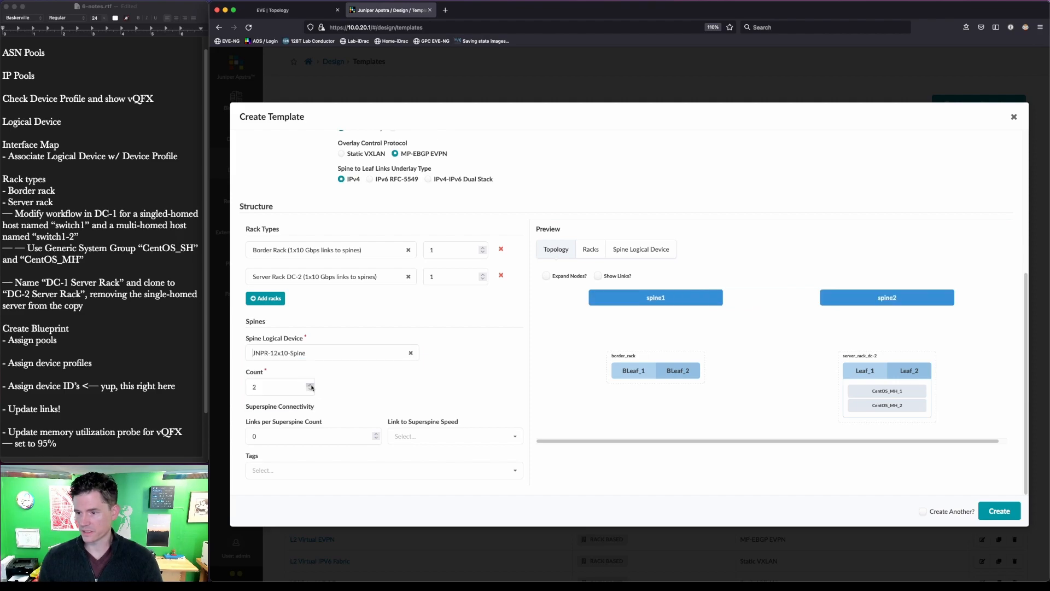
click(1003, 513)
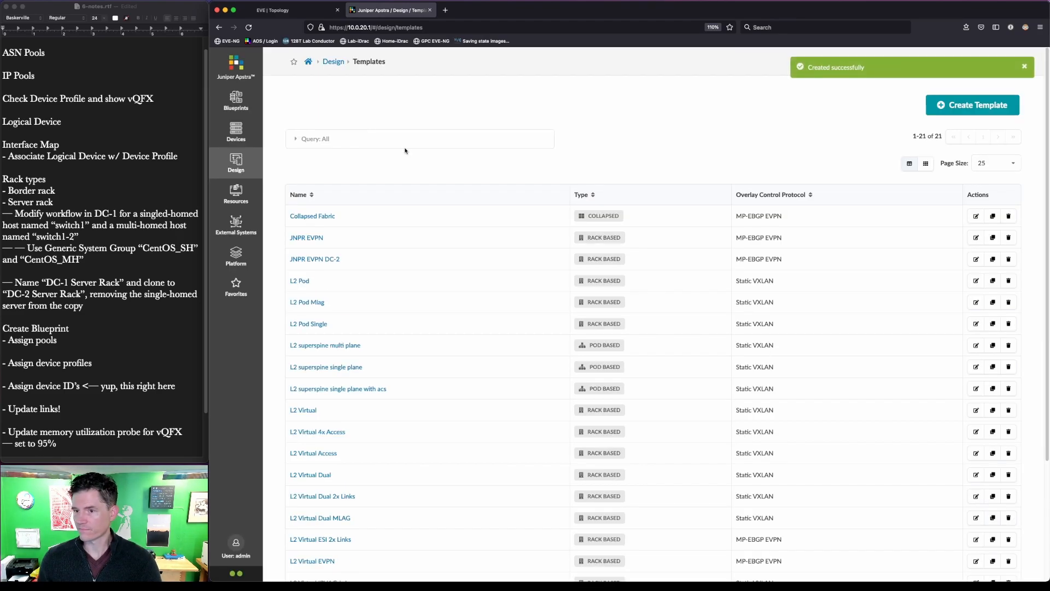
- Rename JNPR EVPN to JNPR EVPN DC-1, then begin a new blueprint from the Blueprints page
click(977, 238)
click(427, 176)
text(DC-1)
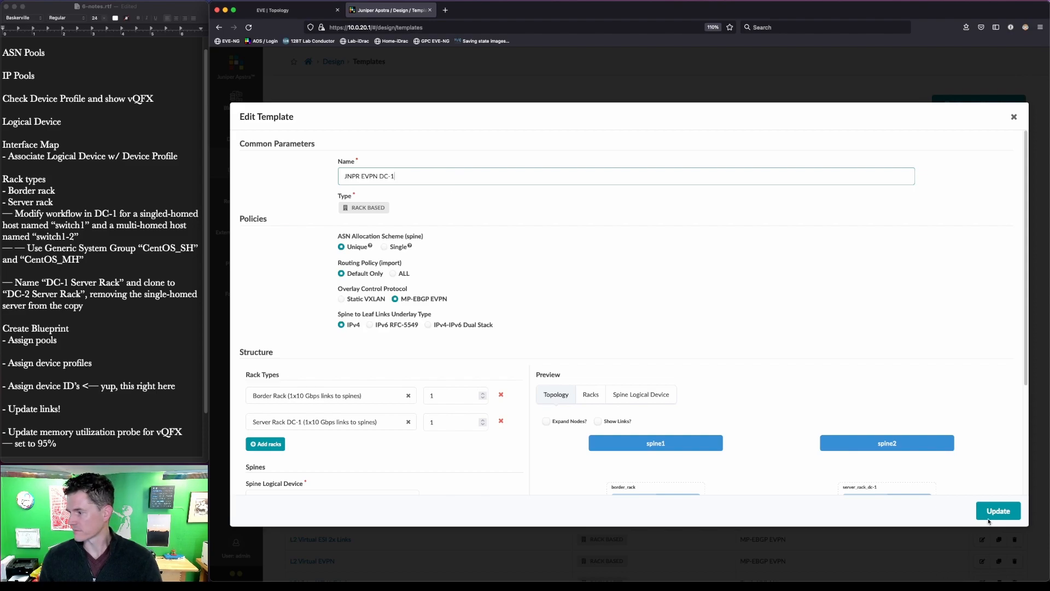
click(989, 517)
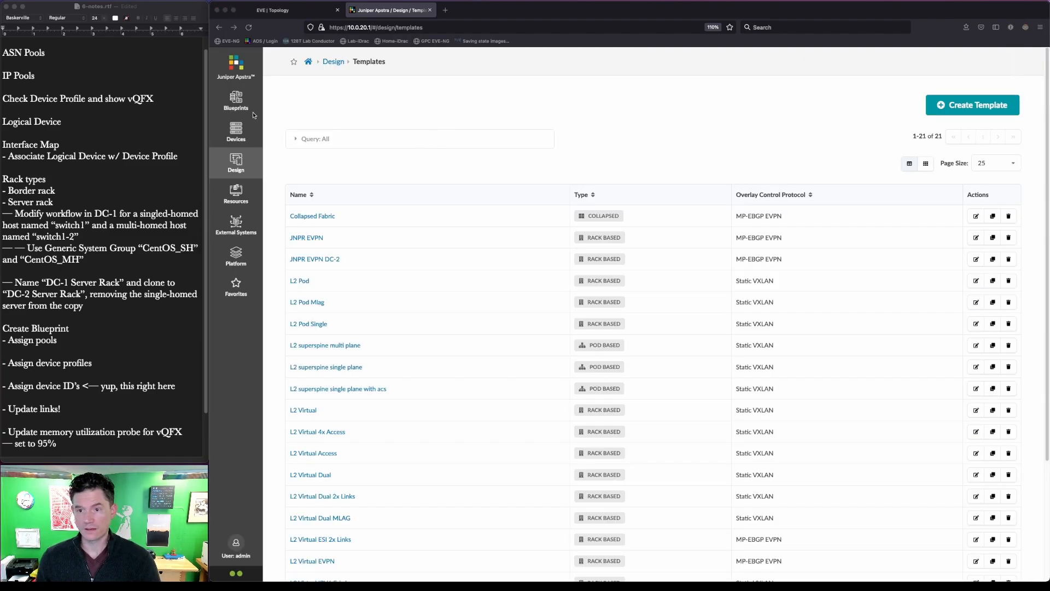
click(236, 101)
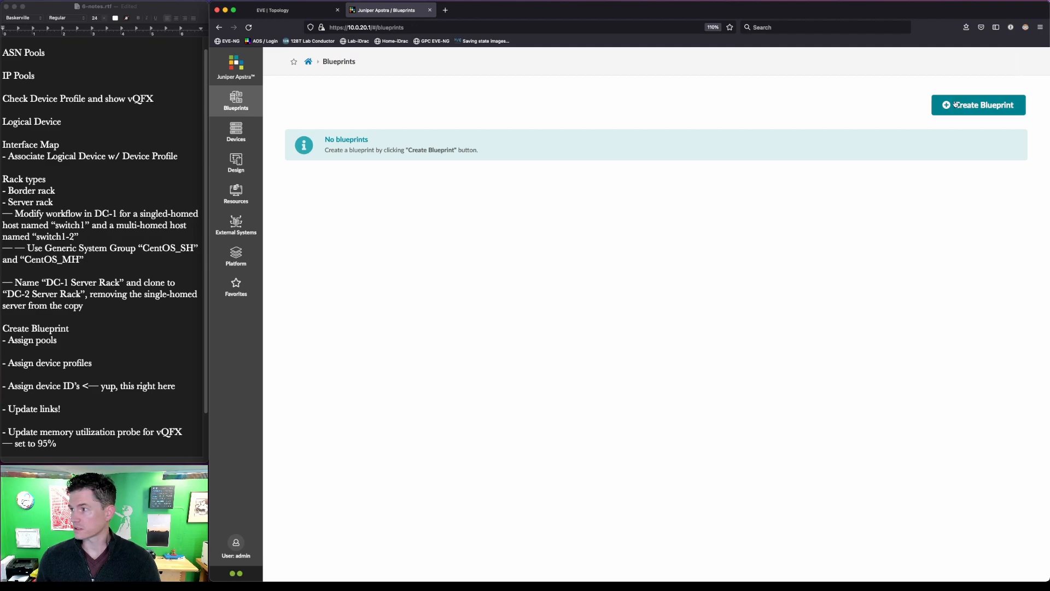
click(978, 104)
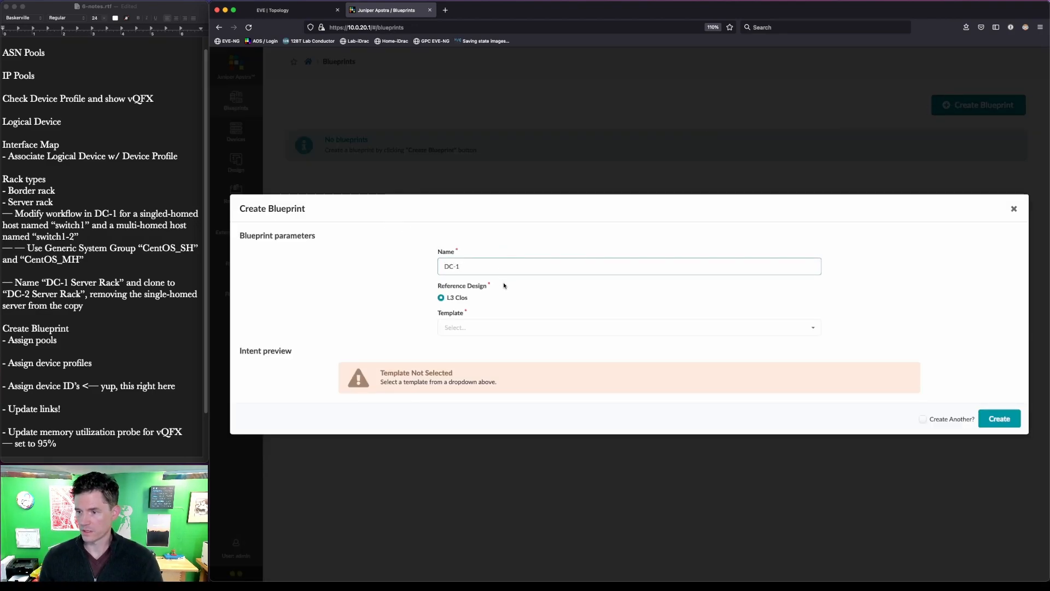
- Create blueprint DC-1 from the JNPR EVPN DC-1 template
click(498, 328)
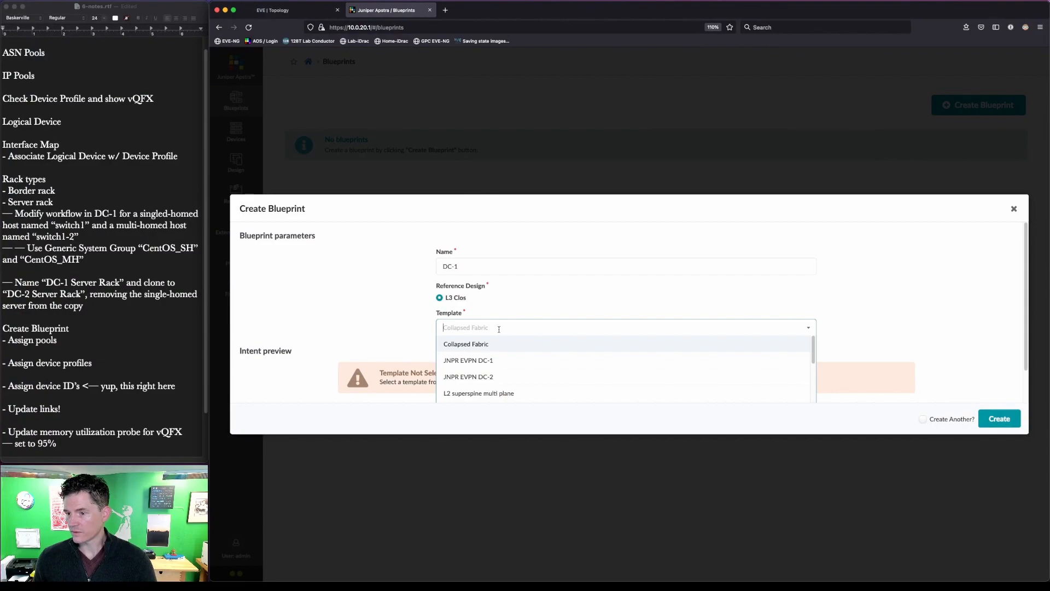
click(509, 362)
scroll(578, 373, down, 1)
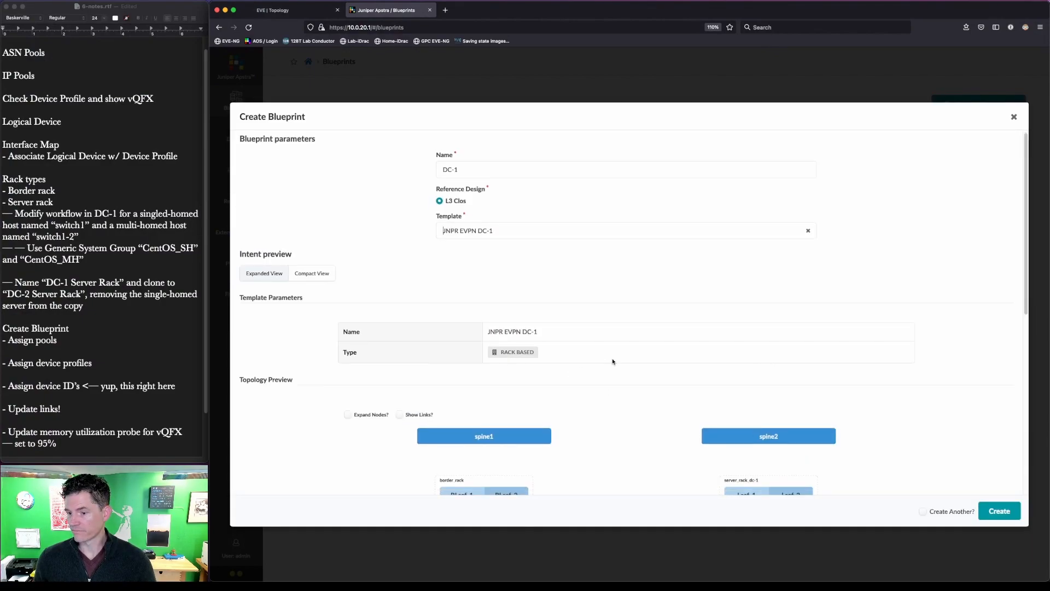
click(400, 410)
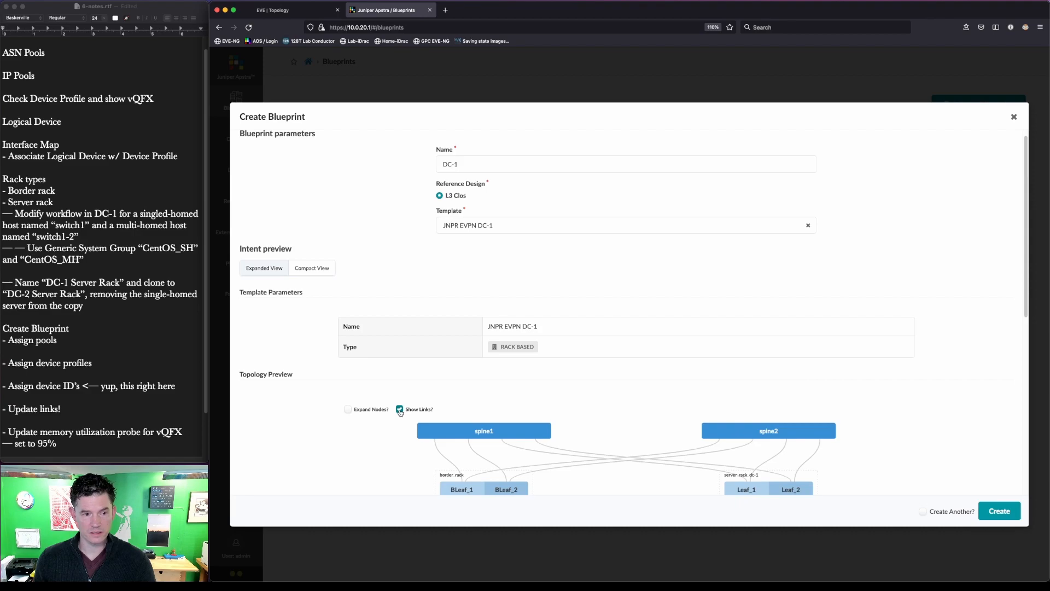
scroll(722, 316, down, 10)
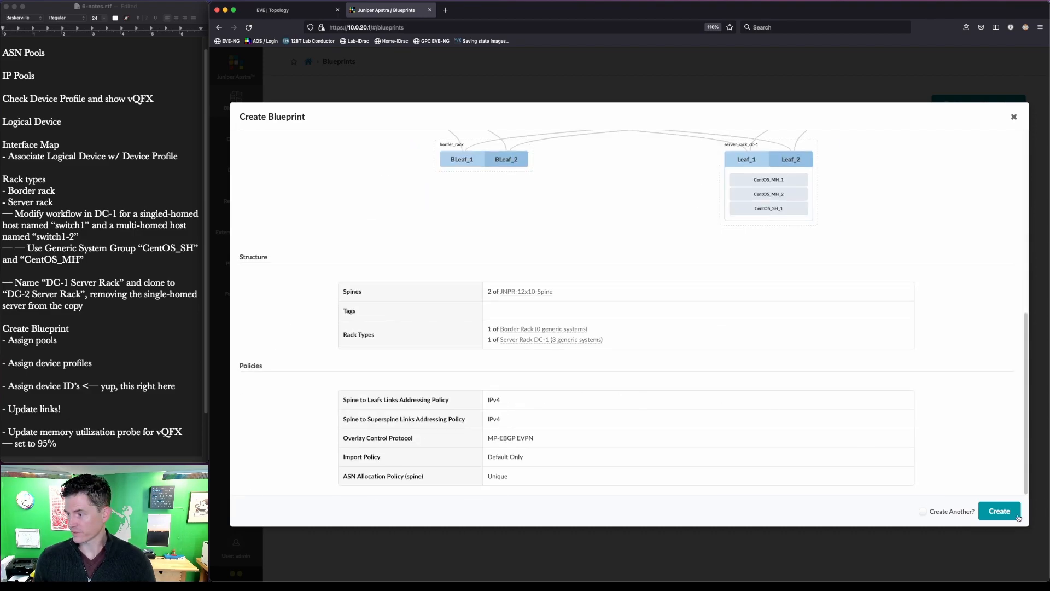
click(1001, 517)
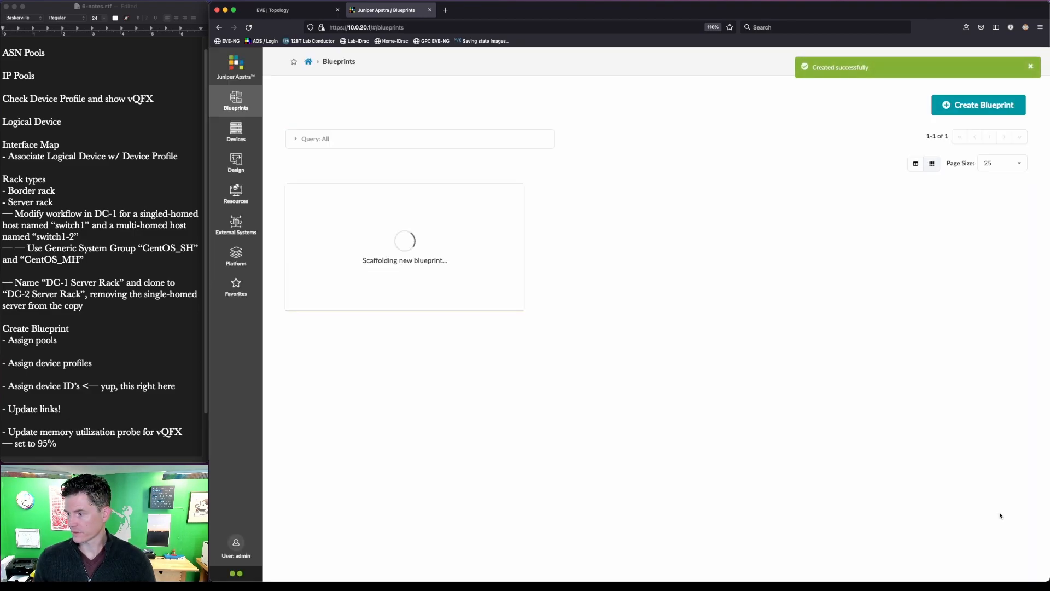
- Create blueprint DC-2 from the JNPR EVPN DC-2 template
click(975, 106)
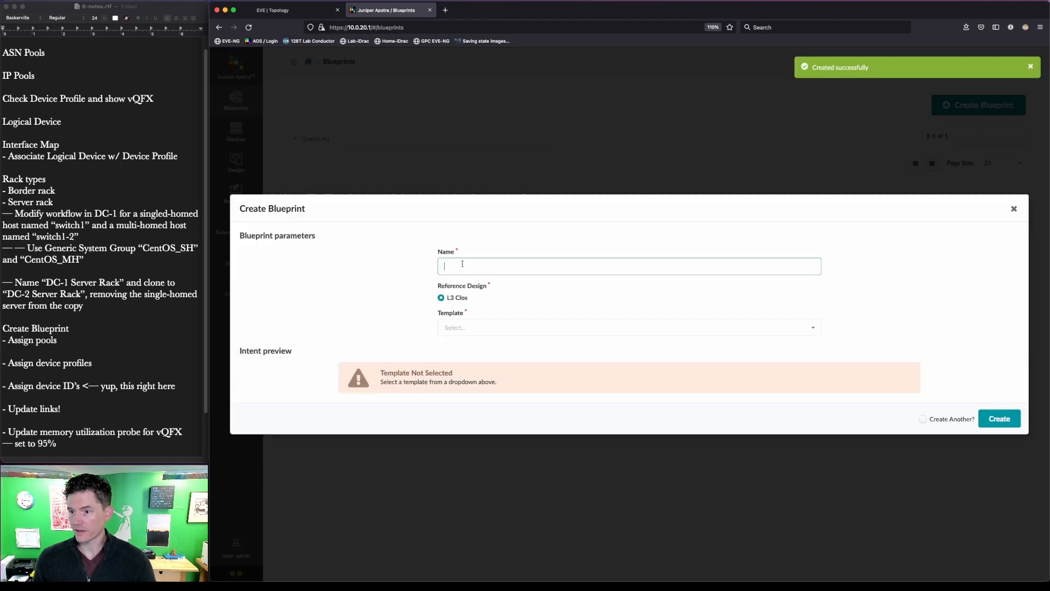
text(DC-2)
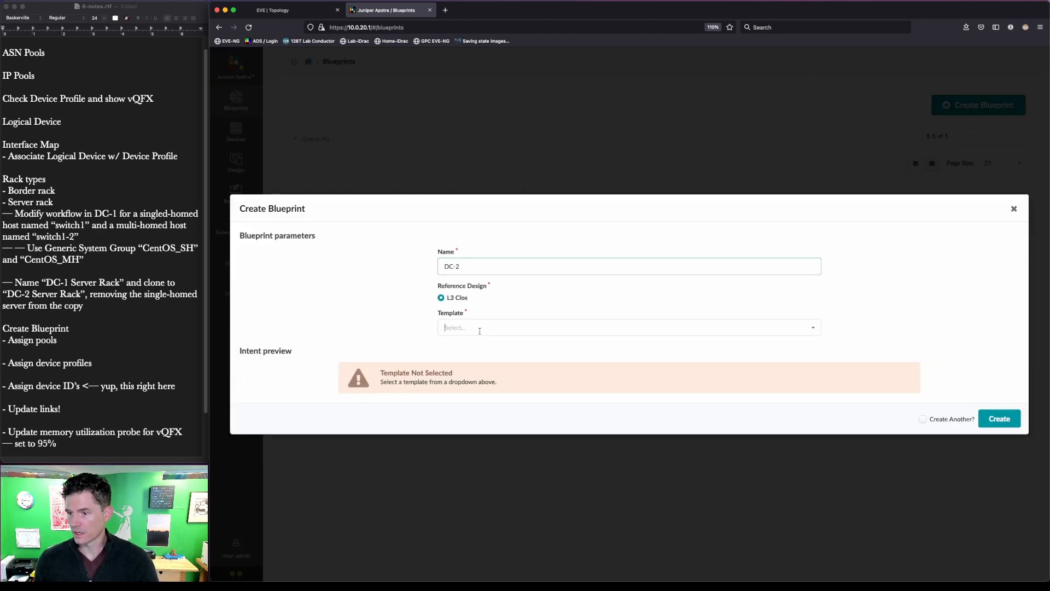
click(504, 327)
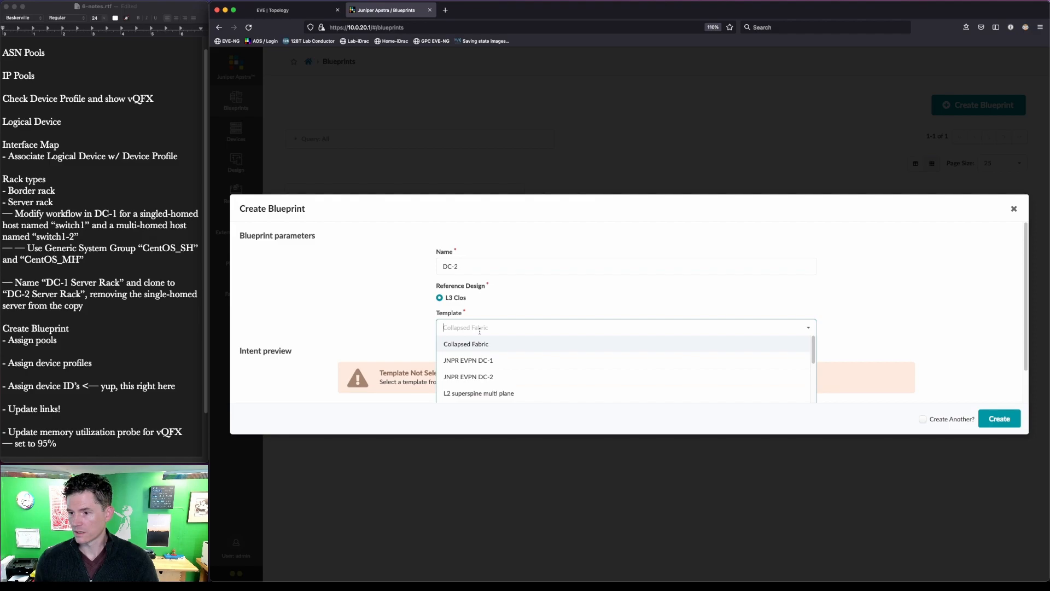
click(481, 378)
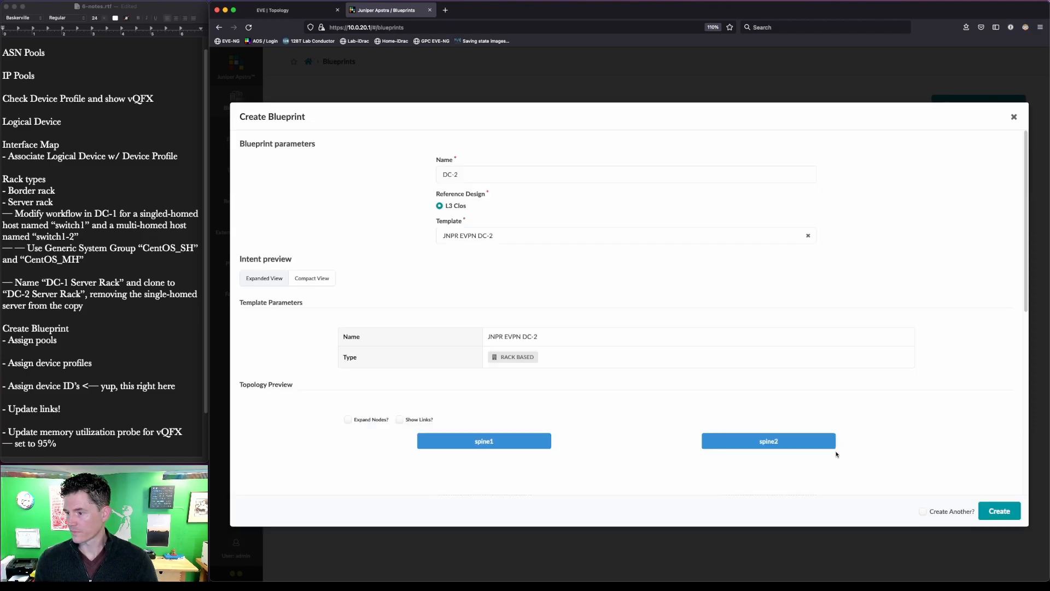
click(414, 421)
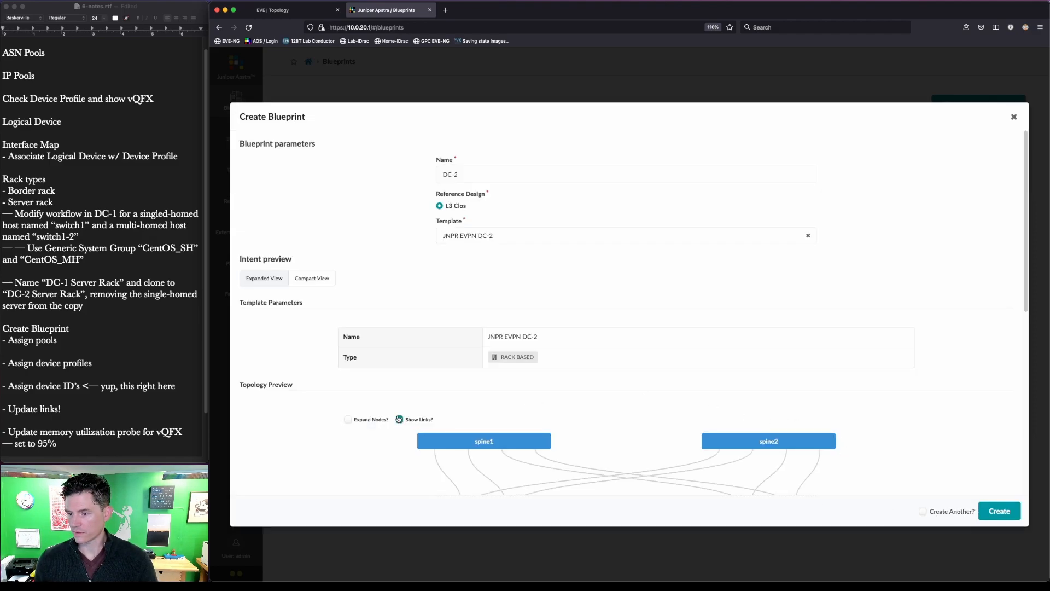
scroll(415, 421, down, 3)
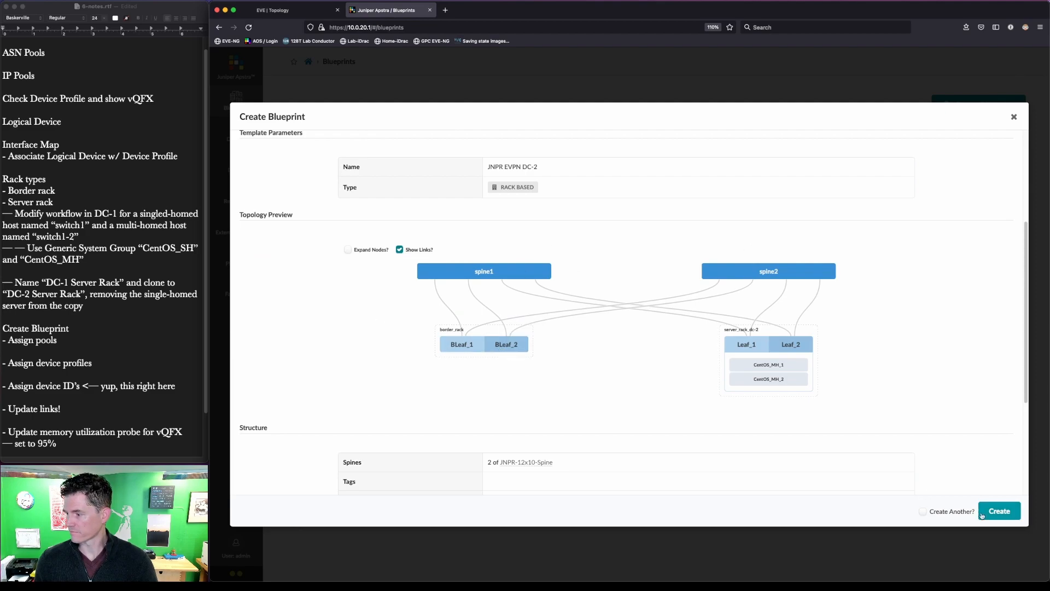
click(999, 511)
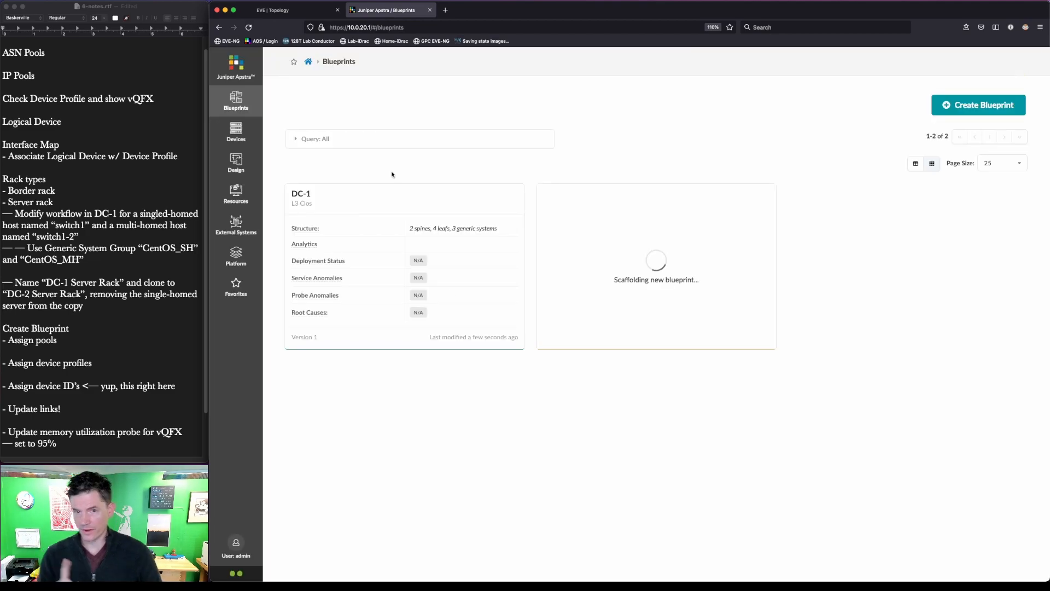
- Open blueprint DC-1's Staged physical topology, where ASN, loopback and link IP resources are unassigned
click(301, 195)
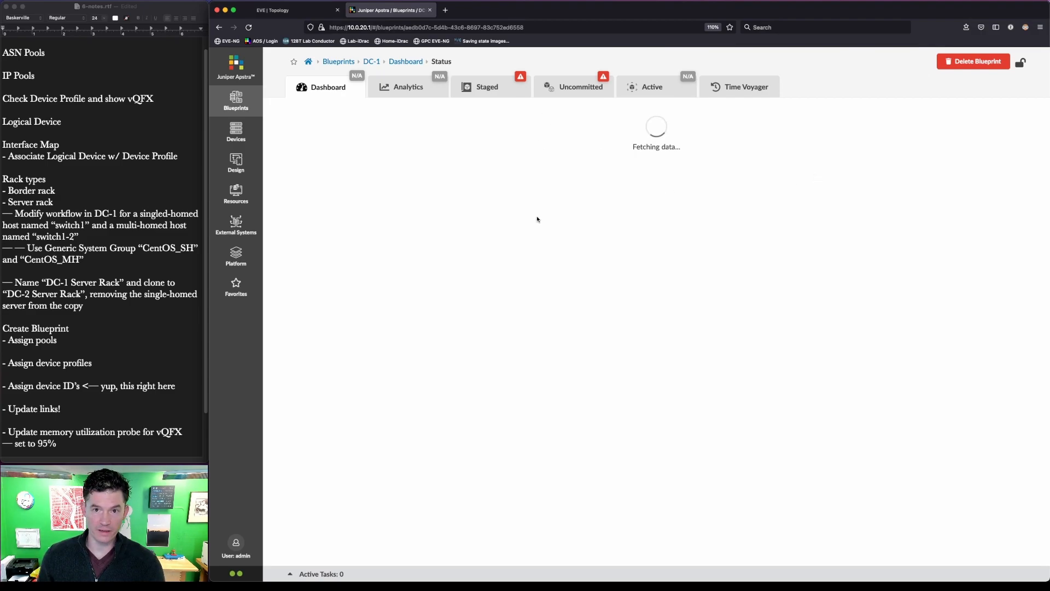
click(492, 88)
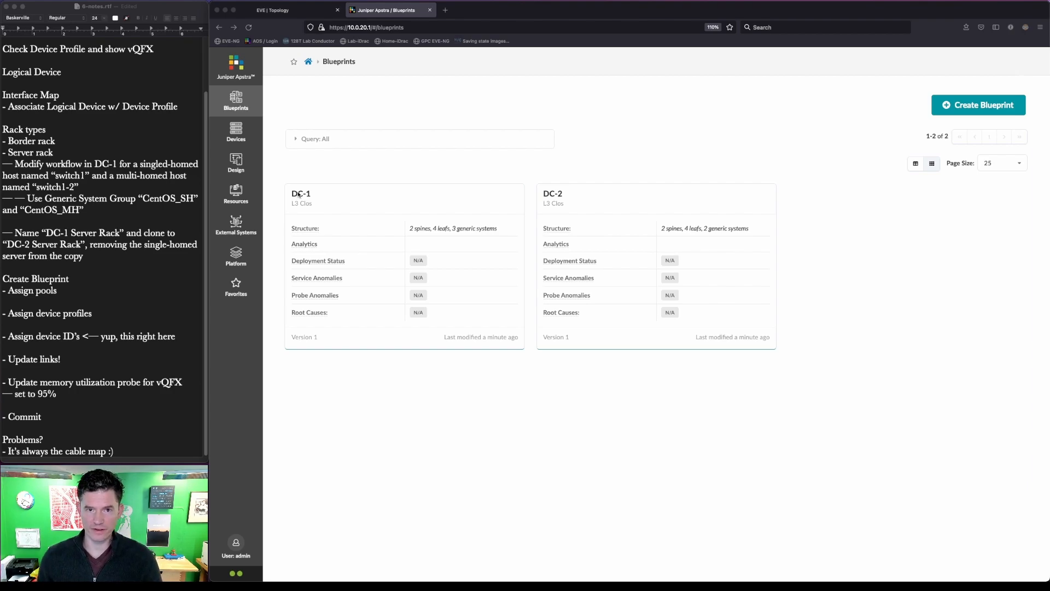
click(300, 195)
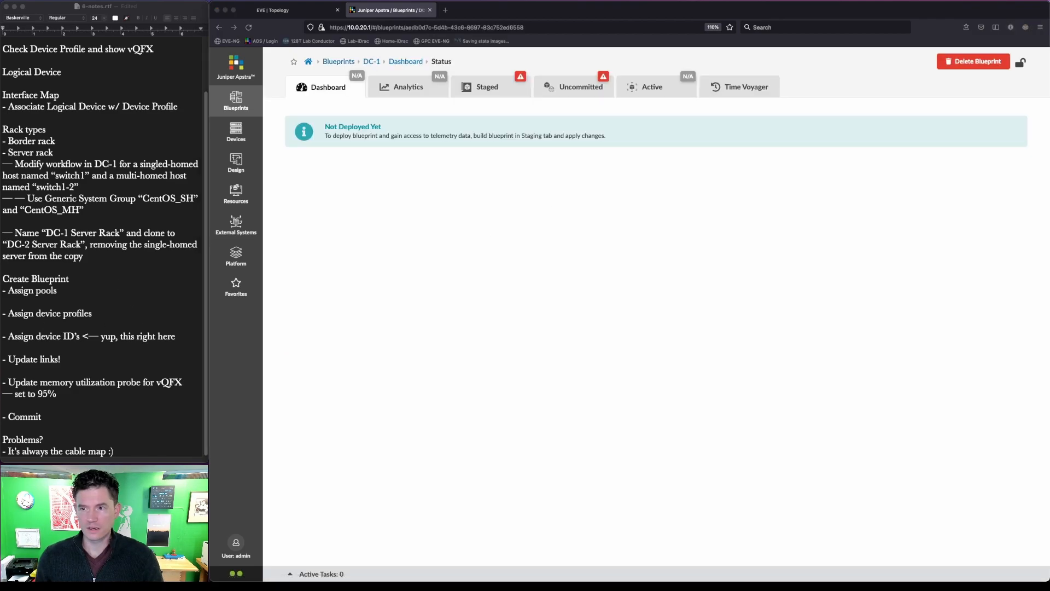
key(ctrl+a)
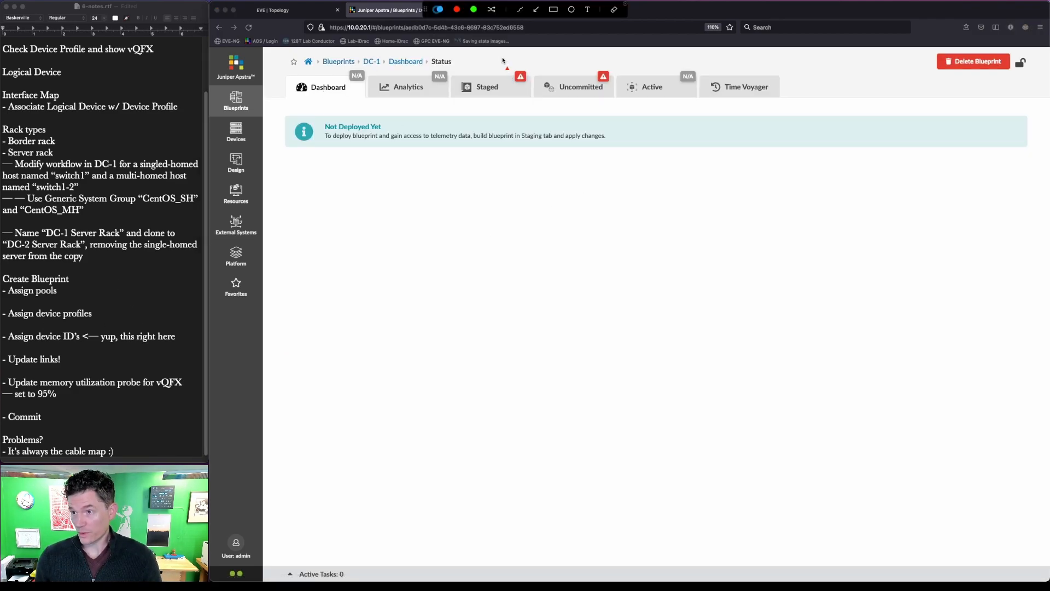
drag(503, 59, 622, 92)
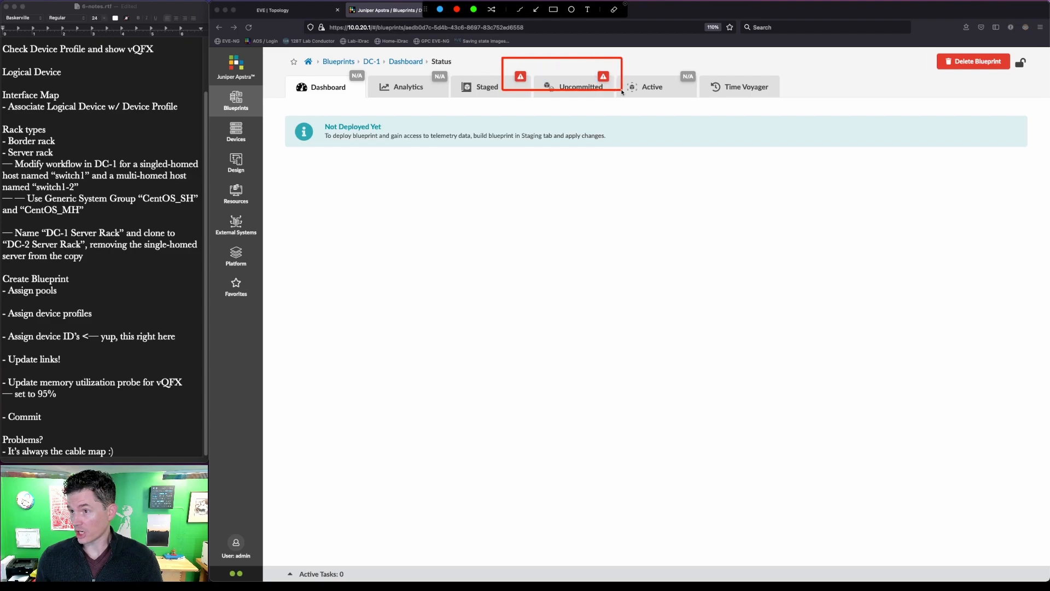
drag(536, 70, 595, 69)
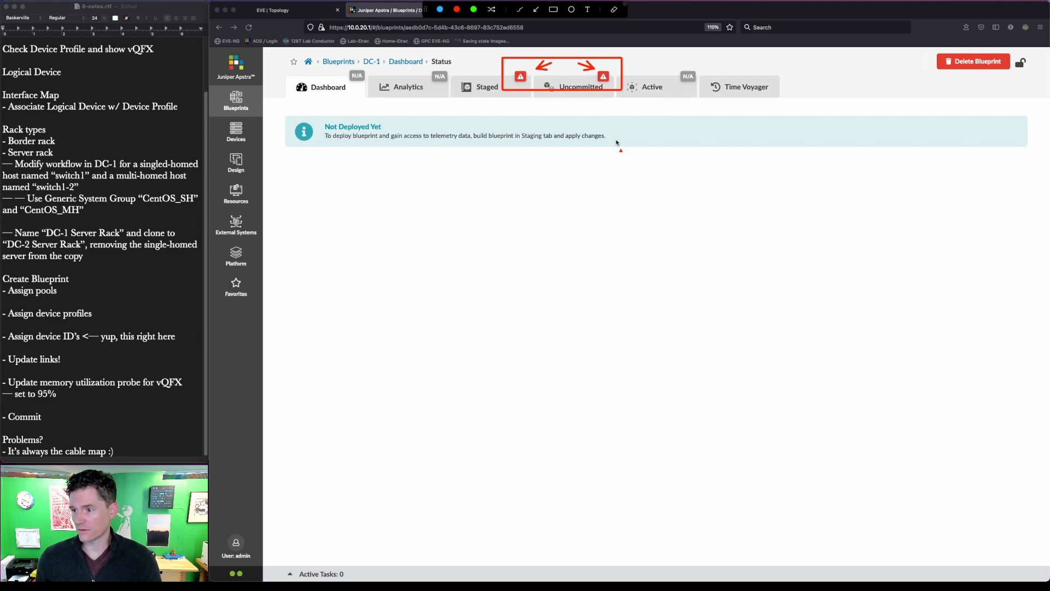
key(Escape)
click(496, 88)
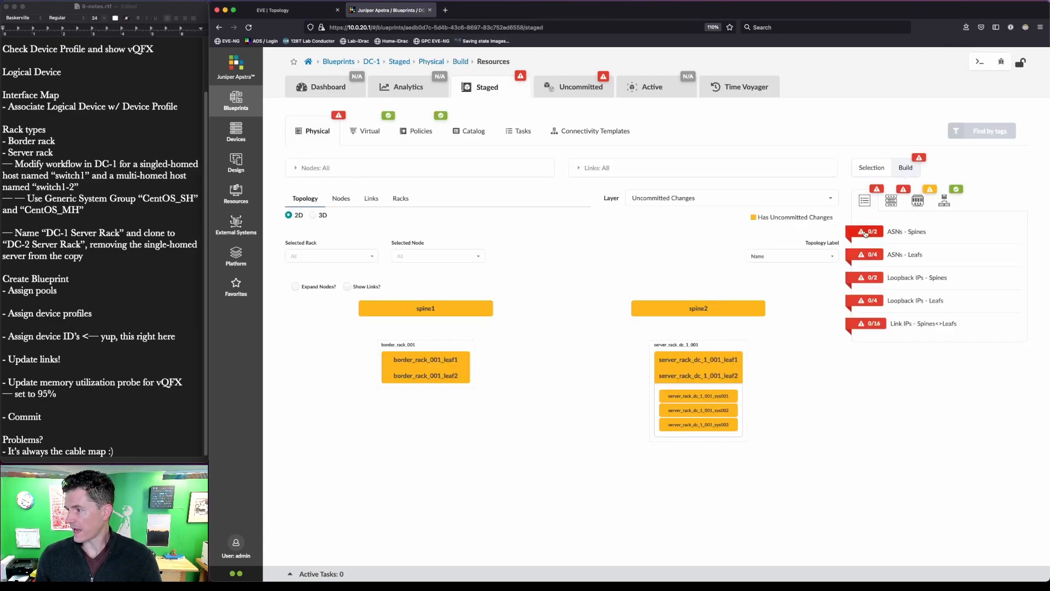
- Assign the DC-1 ASN pool to both the spine and leaf ASNs
click(866, 233)
click(867, 263)
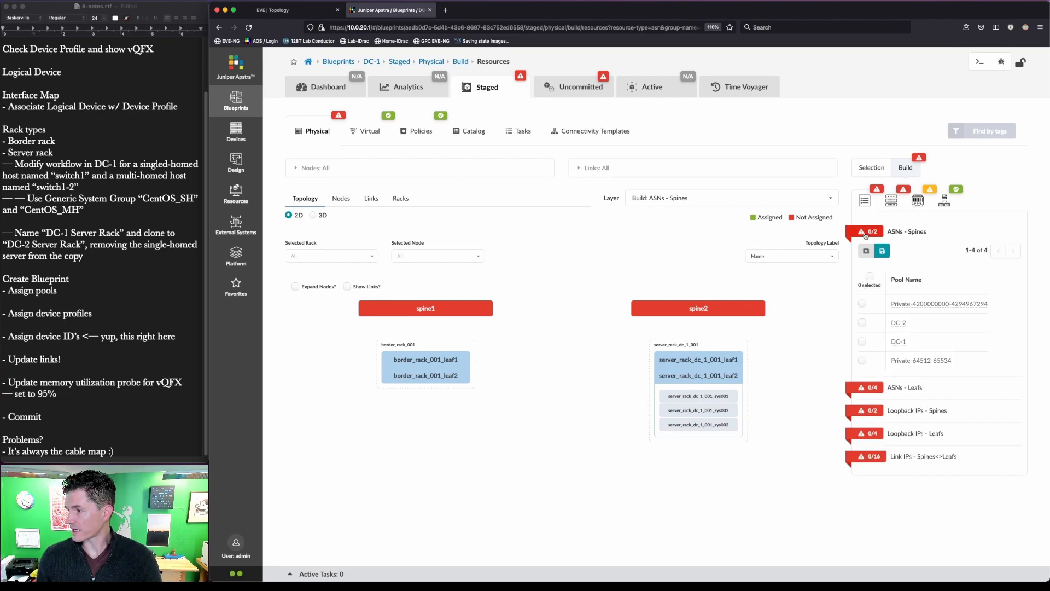
key(alt+Tab)
drag(357, 52, 386, 73)
drag(921, 349, 889, 332)
key(Escape)
click(863, 339)
click(862, 339)
click(883, 251)
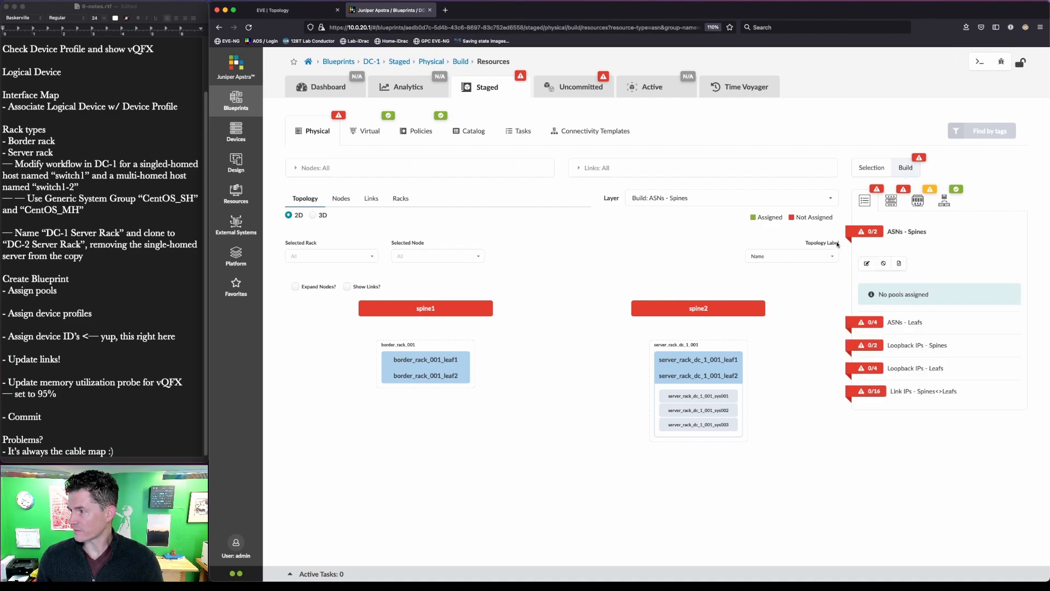
mouse_move(835, 218)
mouse_down()
mouse_move(844, 235)
mouse_move(898, 249)
mouse_up()
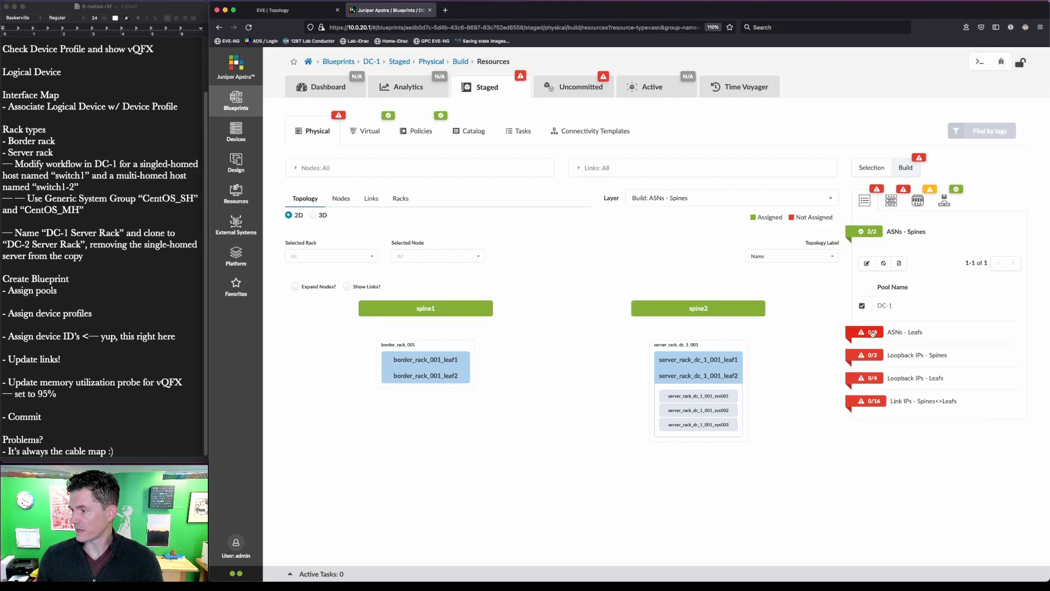
click(872, 333)
click(867, 287)
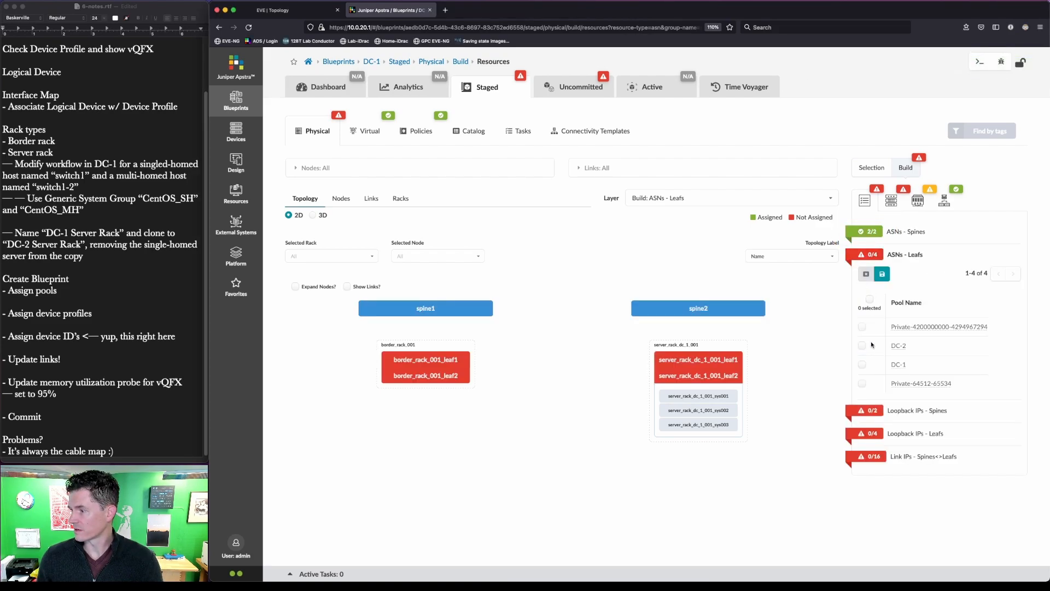
click(886, 274)
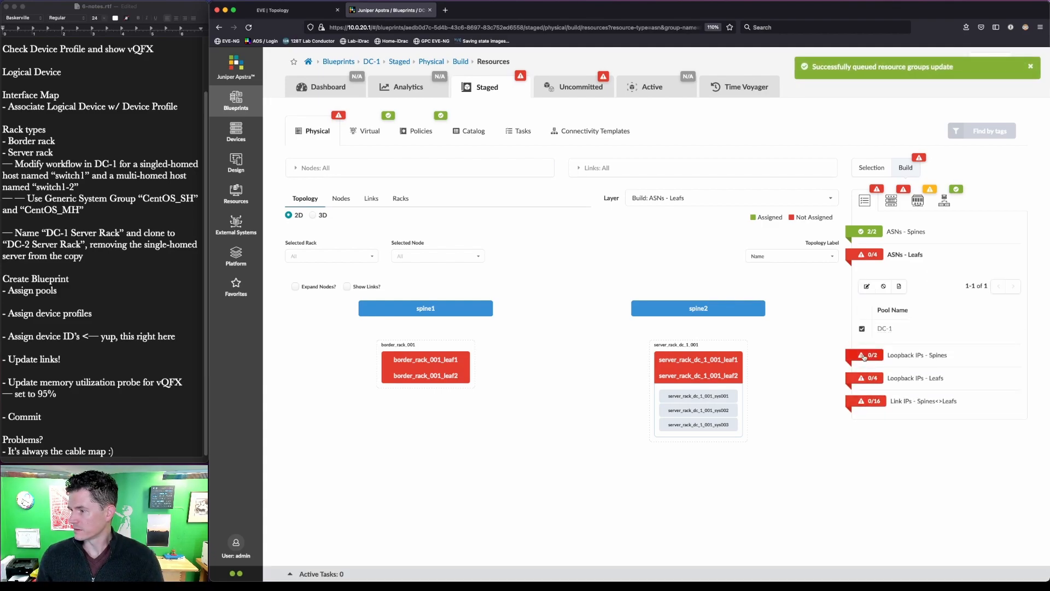
- Assign the DC-1 Loopback pool to the spine and leaf loopback IPs
click(864, 356)
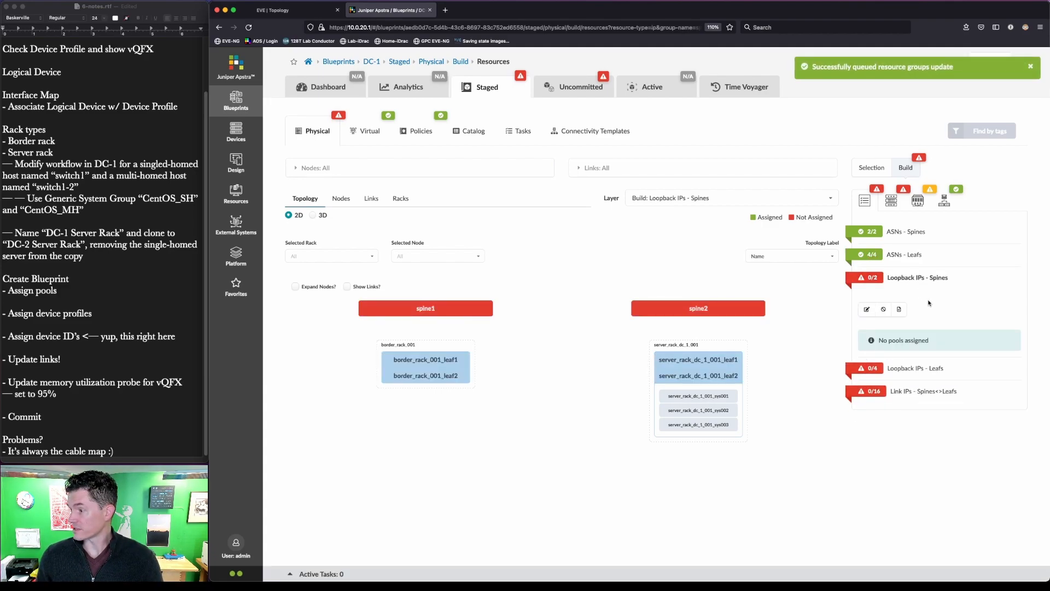
click(867, 310)
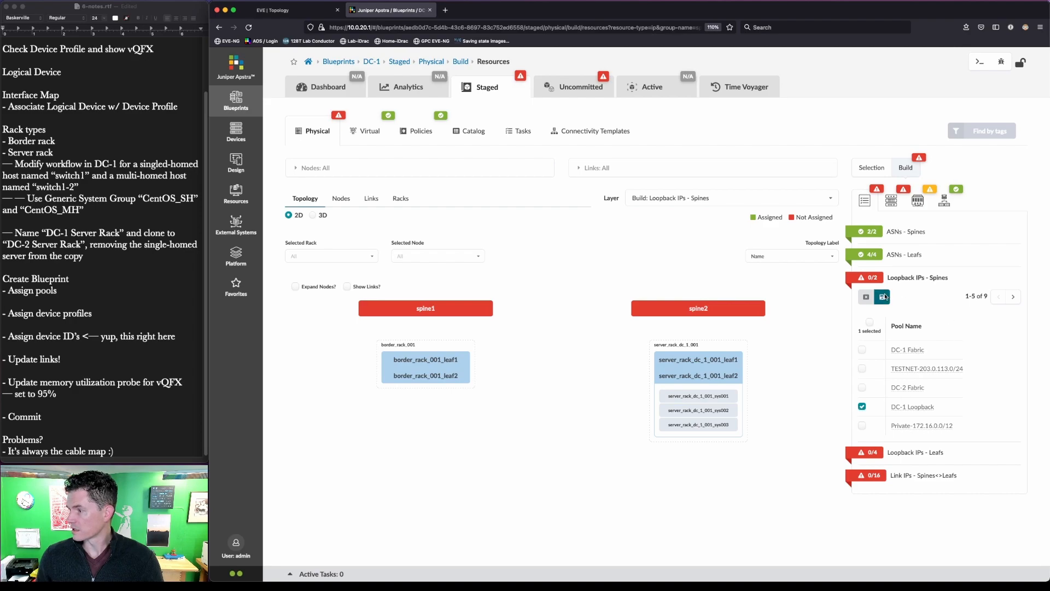
click(882, 297)
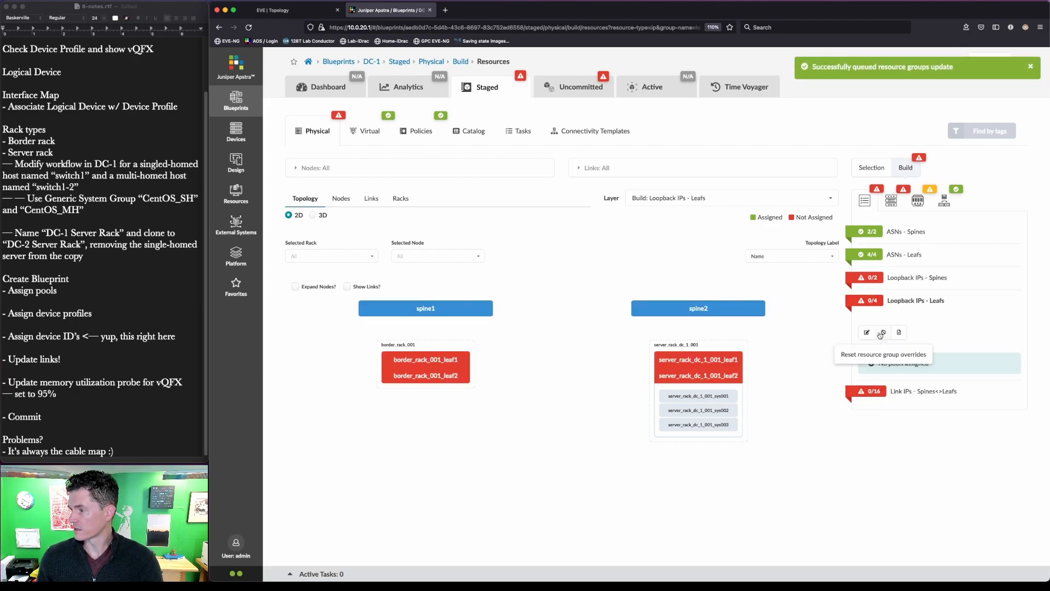
click(867, 333)
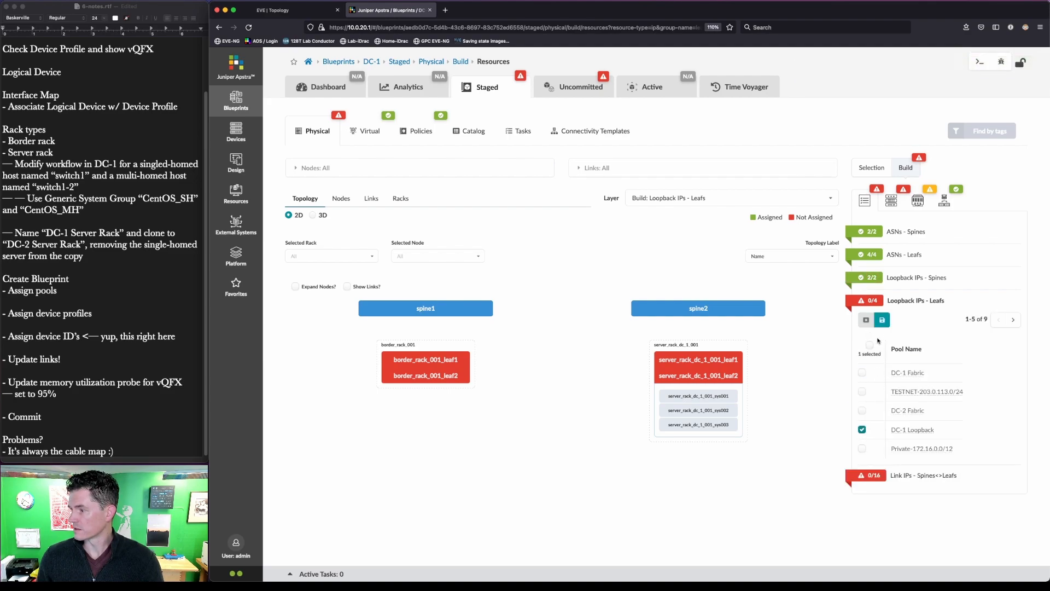
click(882, 319)
- Assign the DC-1 Fabric pool to the spine-leaf link IPs
key(ctrl+shift+a)
drag(964, 382, 890, 354)
key(Escape)
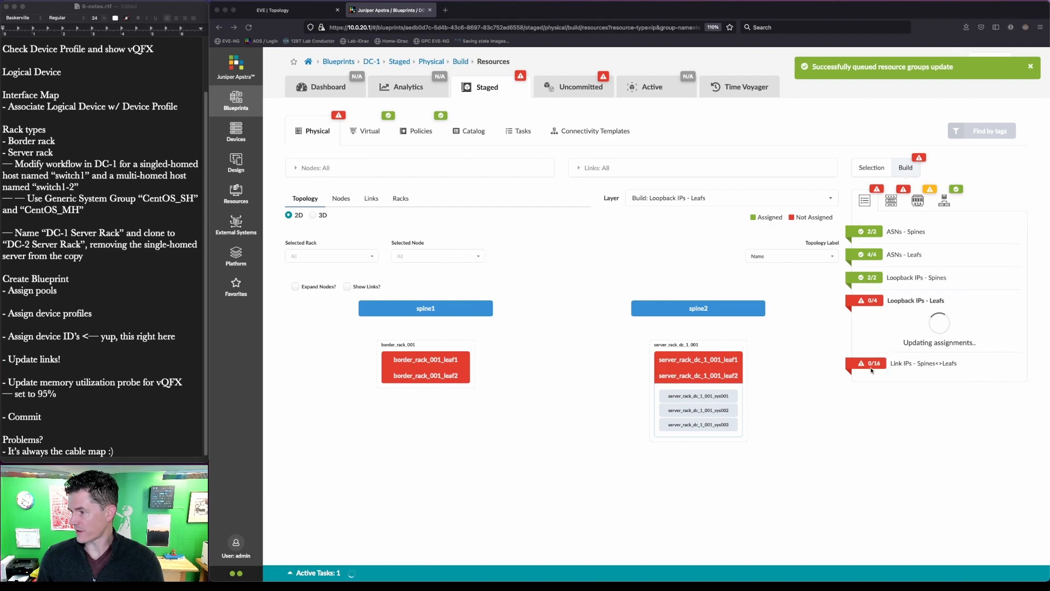
click(873, 367)
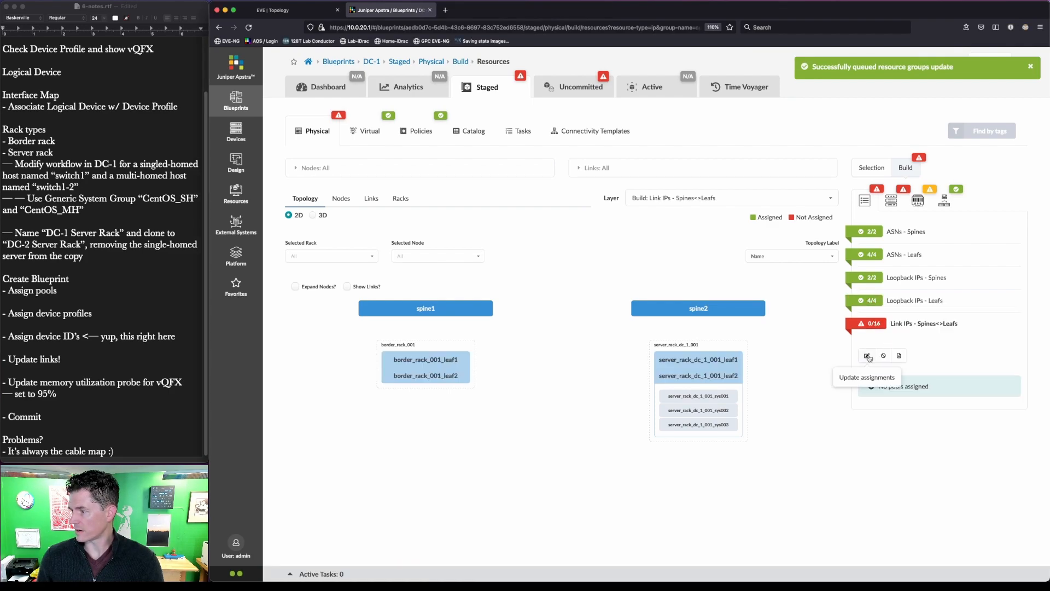
click(867, 344)
click(862, 396)
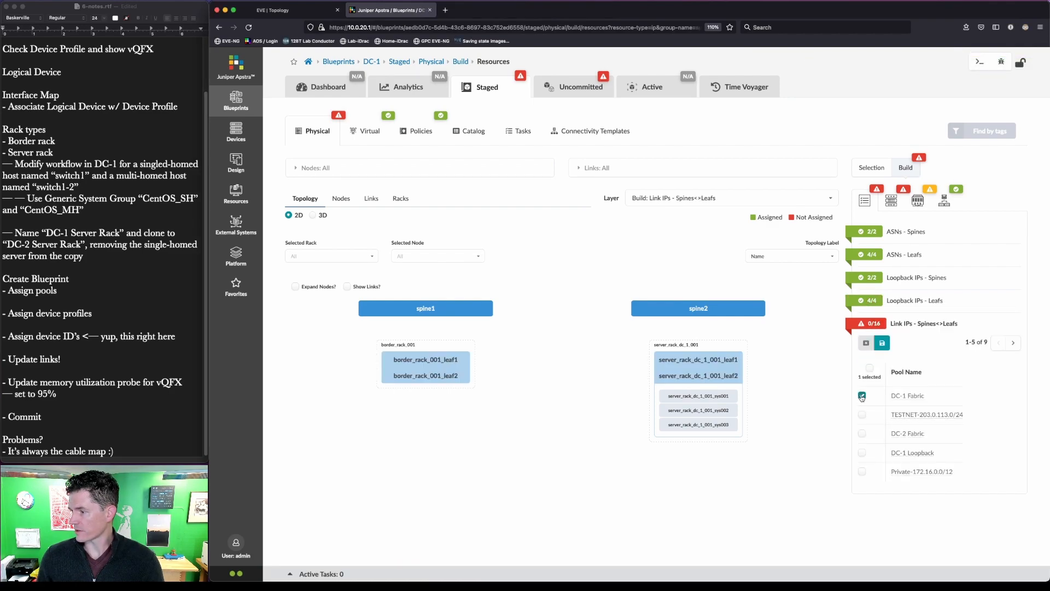
click(883, 345)
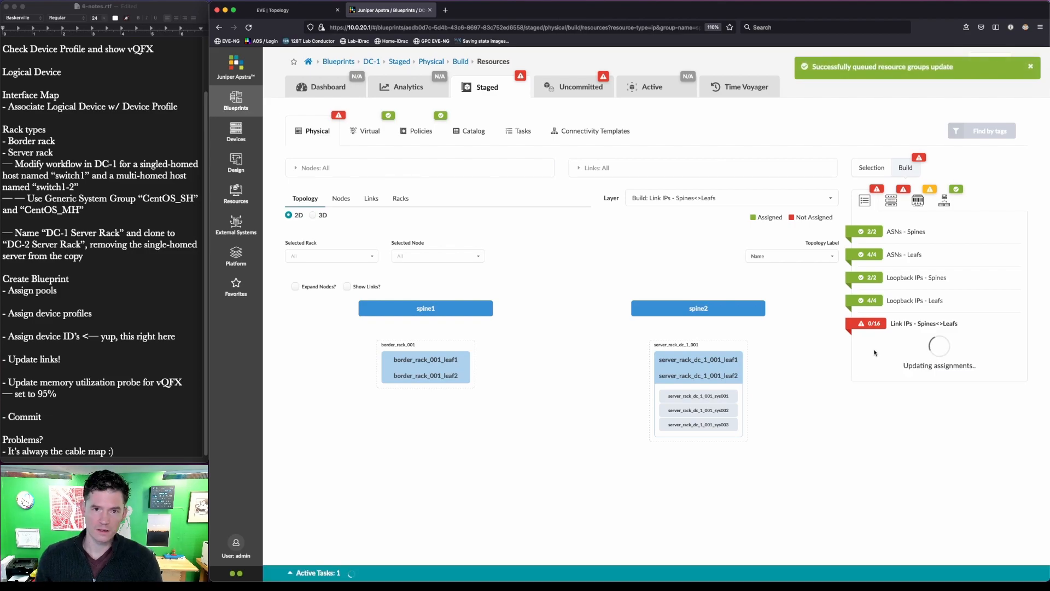
click(892, 201)
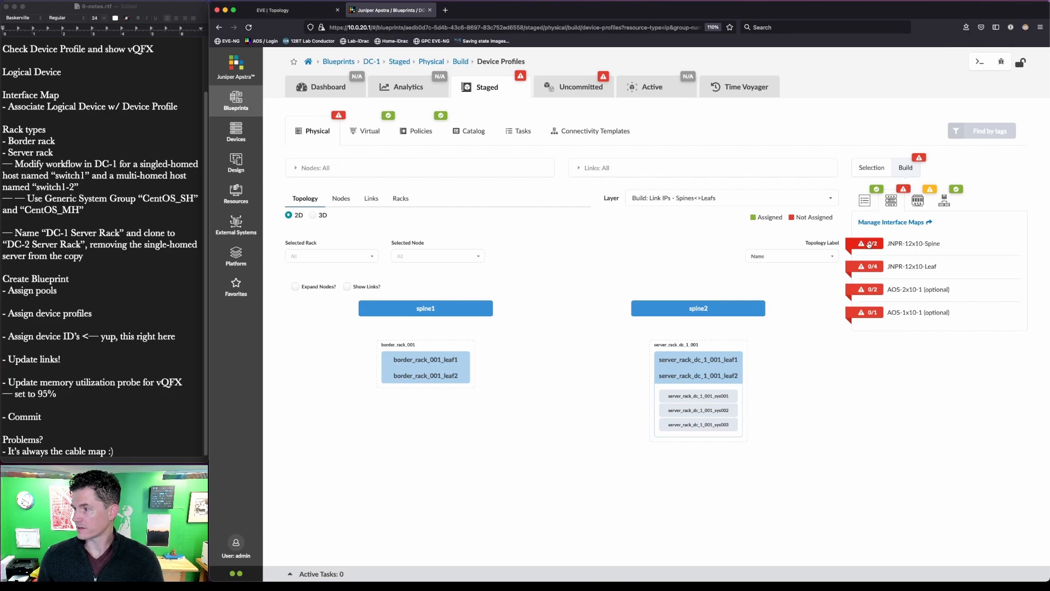
- Assign the JNPR-12x10-Spine interface map to spine1 and spine2
click(869, 244)
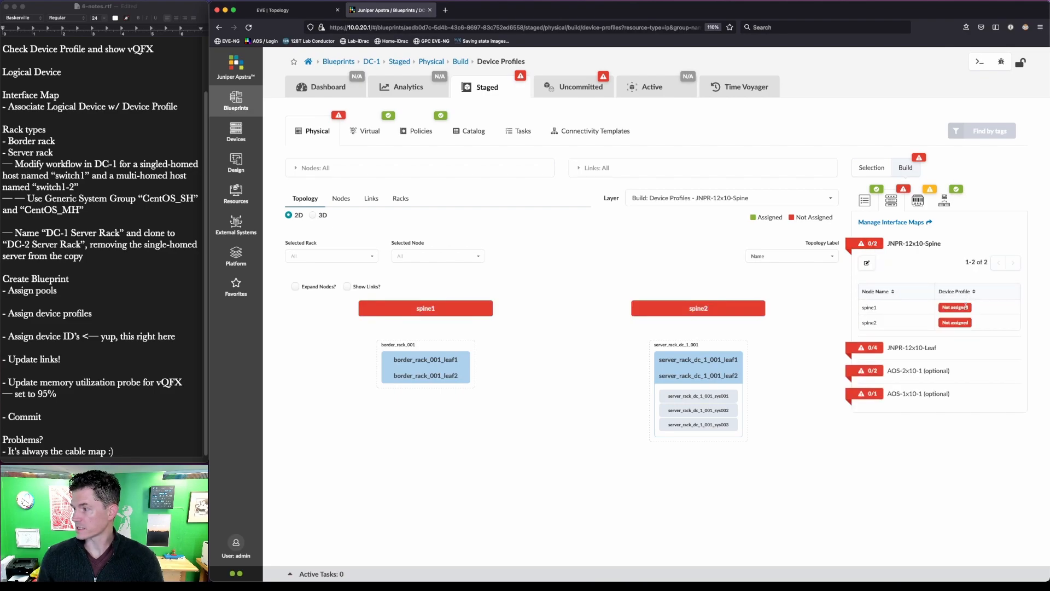
click(867, 264)
click(684, 327)
click(680, 342)
click(678, 353)
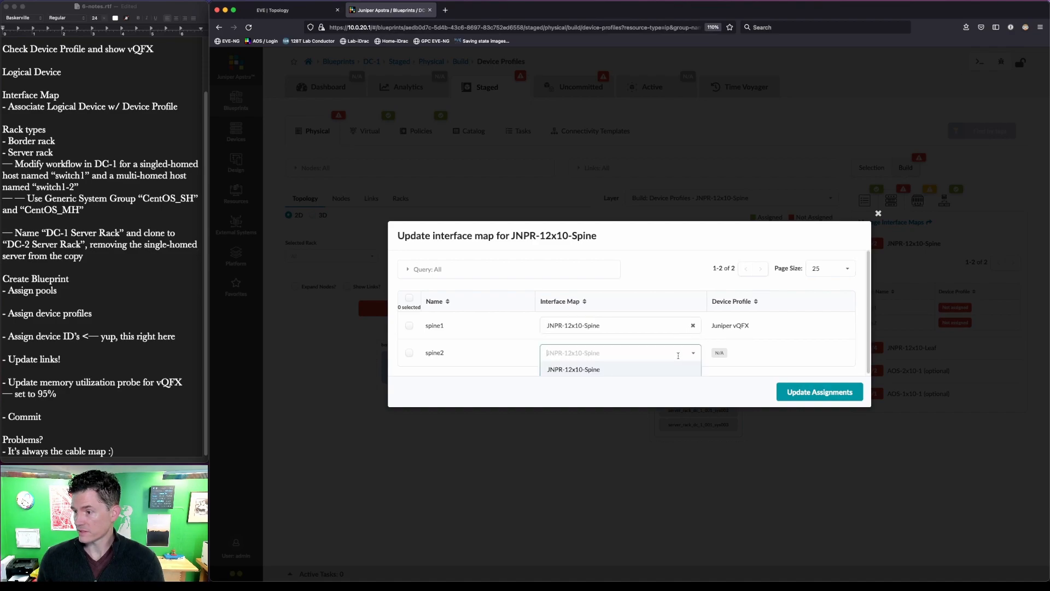
click(679, 373)
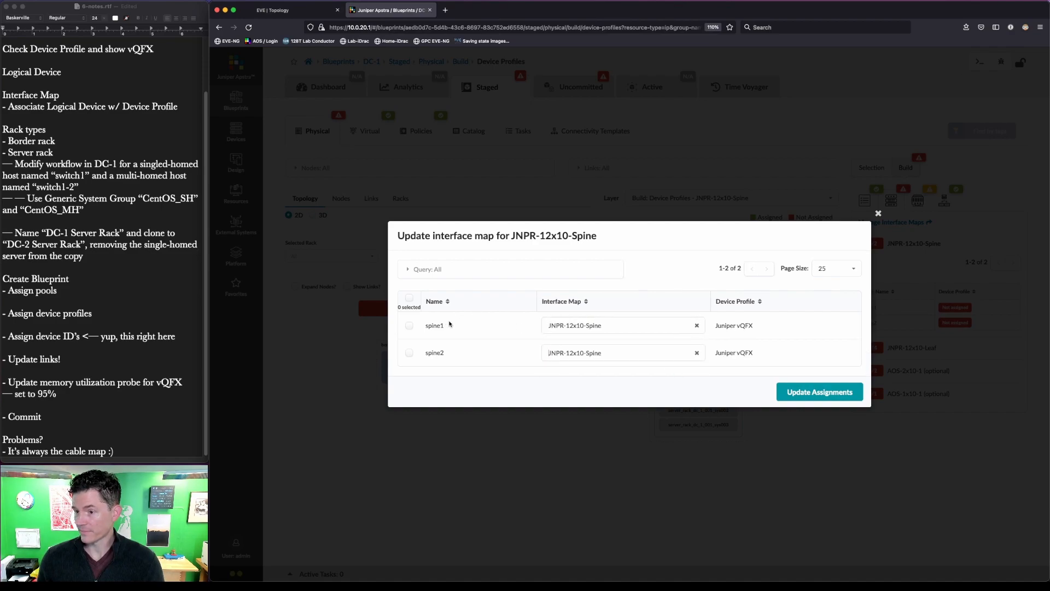
click(820, 392)
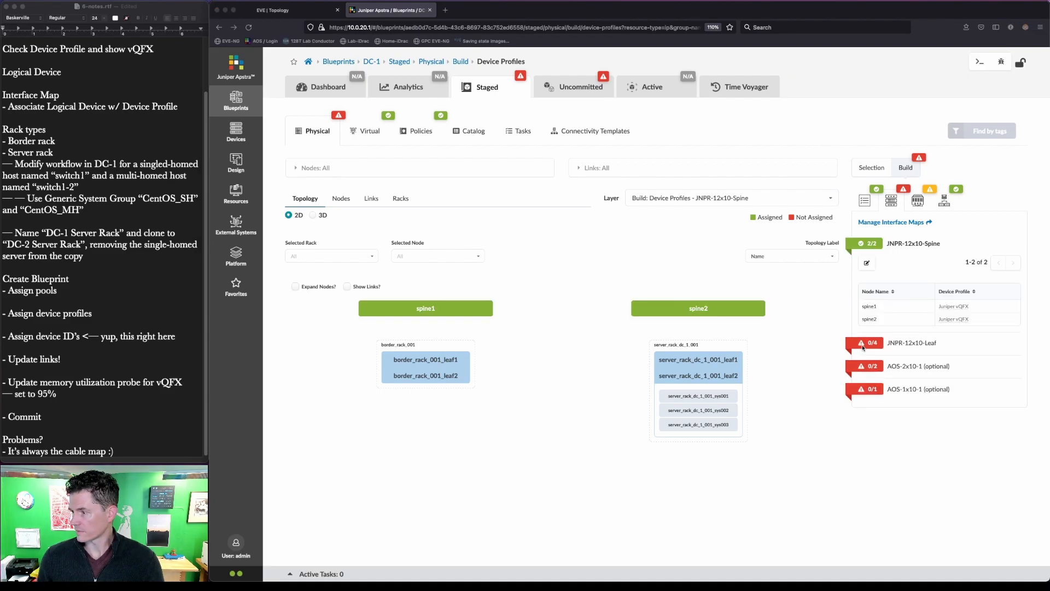
- Assign JNPR-12x10-Leaf to both border_rack_001 leaves and both server_rack_dc_1_001 leaves
click(870, 344)
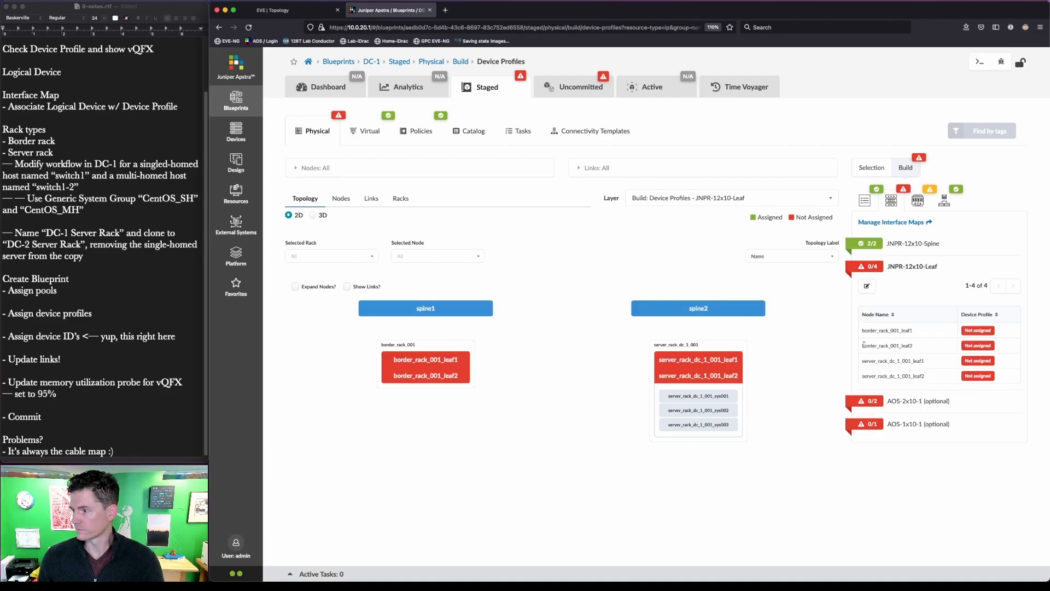
click(867, 285)
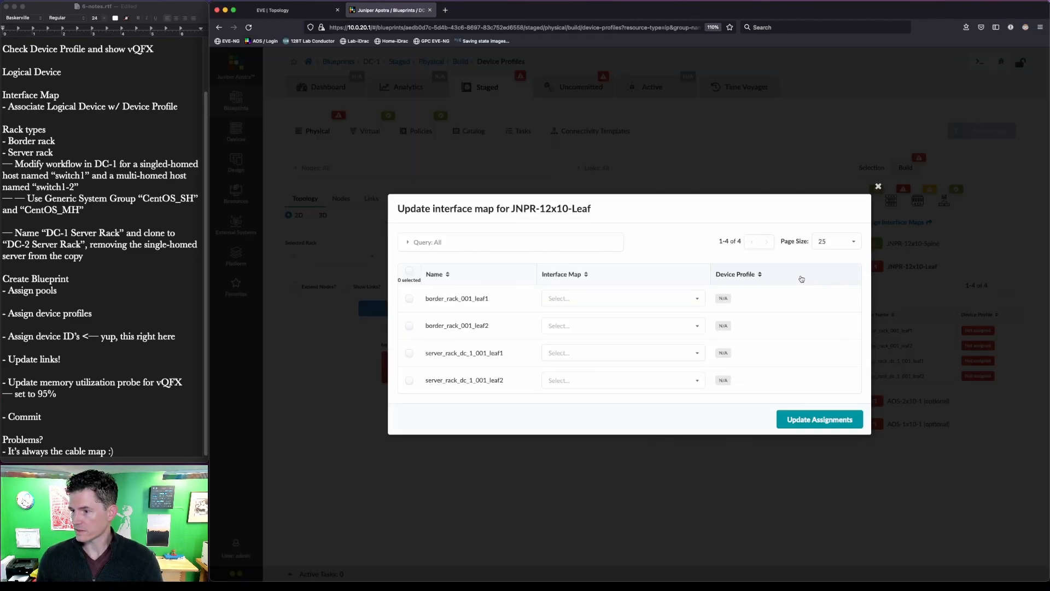
click(660, 299)
click(650, 316)
click(648, 326)
click(648, 342)
click(647, 353)
click(645, 368)
click(643, 380)
click(637, 401)
click(849, 418)
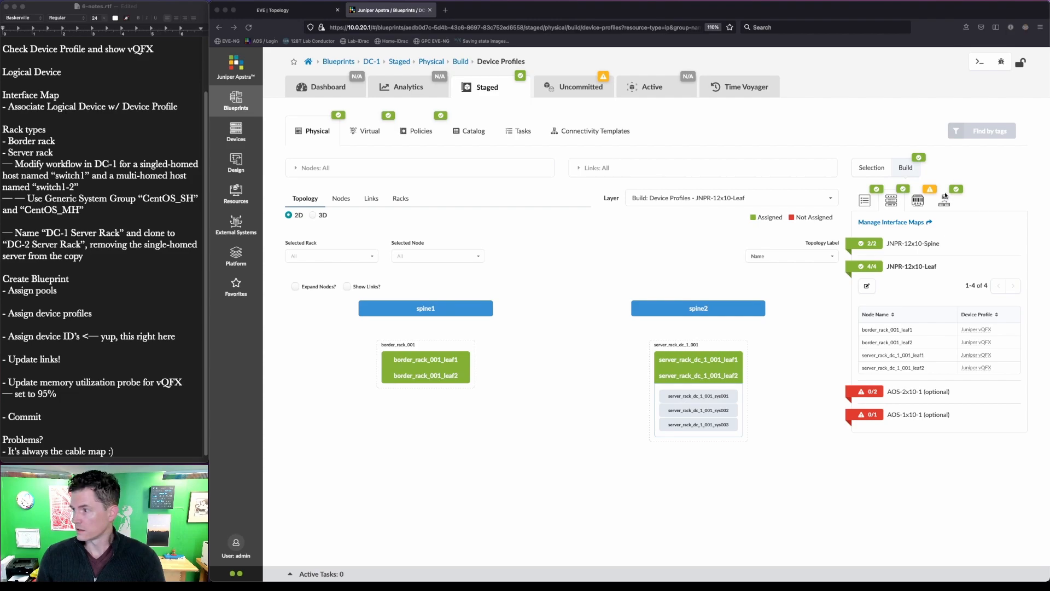
click(917, 202)
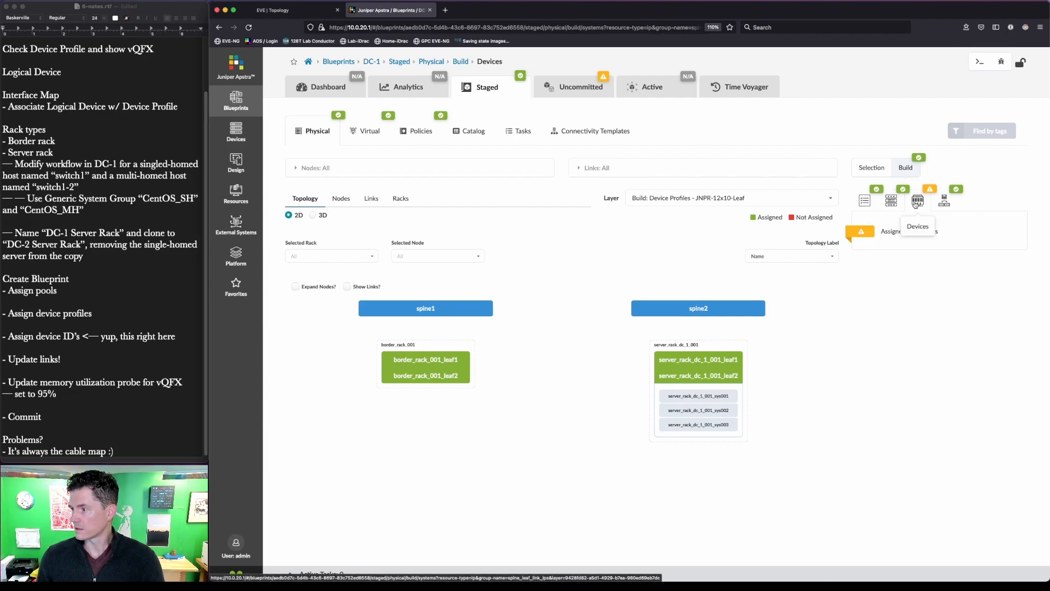
- Open Assign Systems for the nine unassigned DC-1 nodes and browse spine1's available system IDs
click(860, 235)
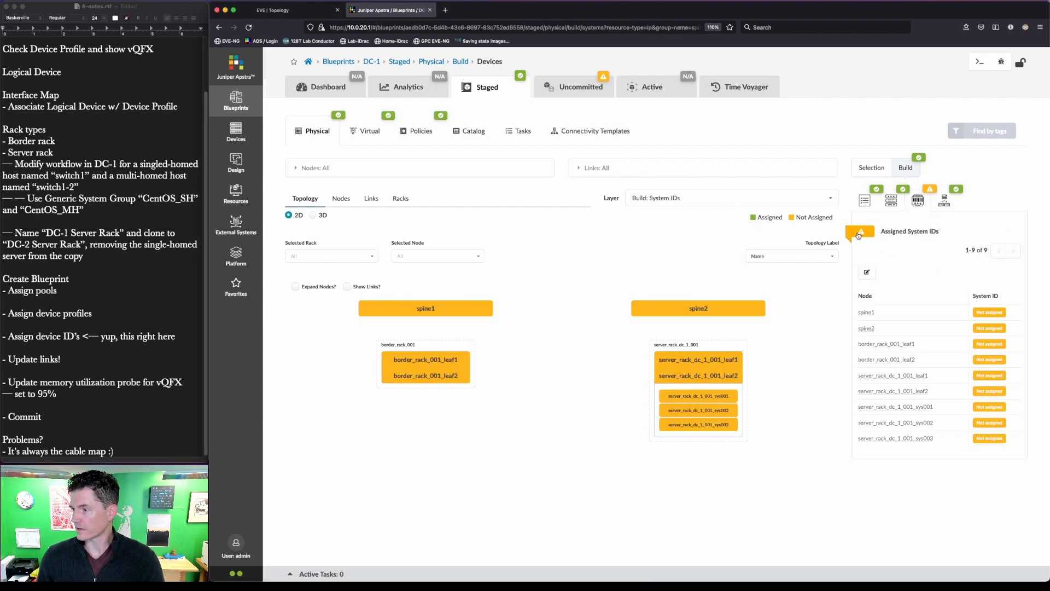
click(867, 273)
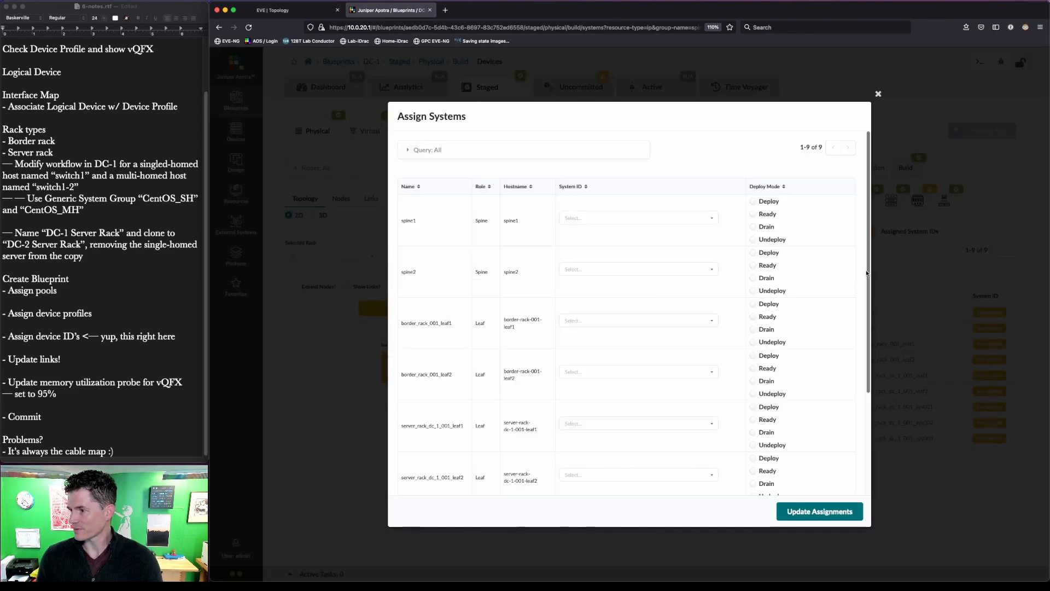
click(627, 217)
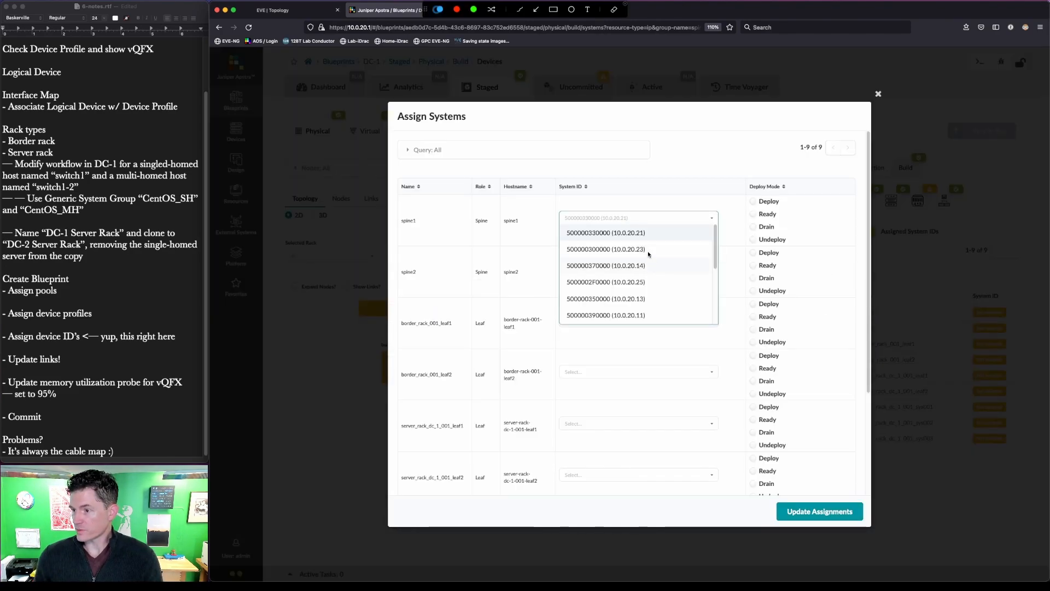
drag(657, 332, 621, 208)
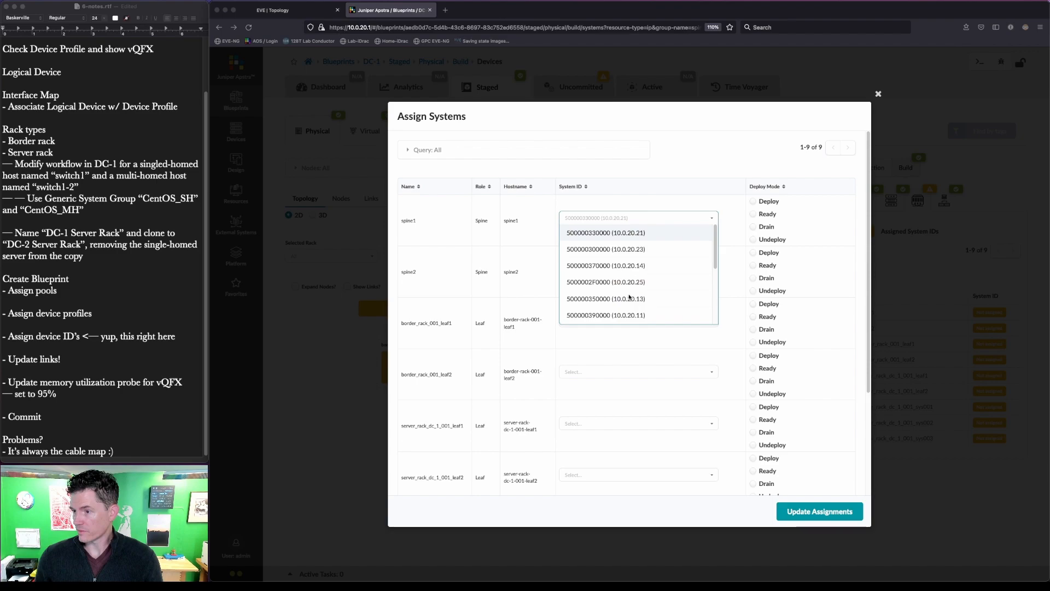
scroll(668, 269, down, 2)
scroll(667, 268, up, 2)
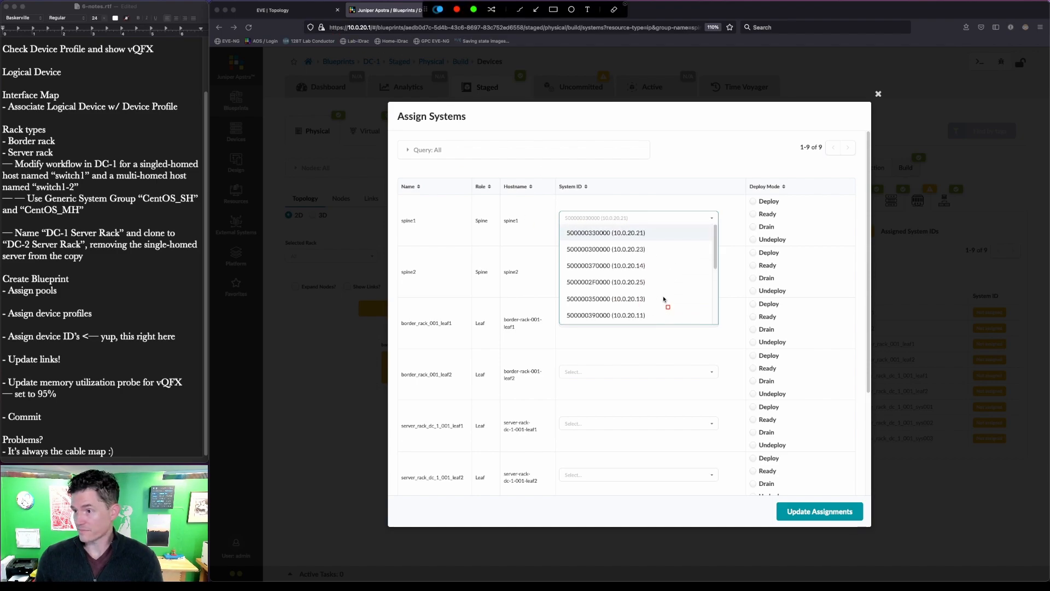
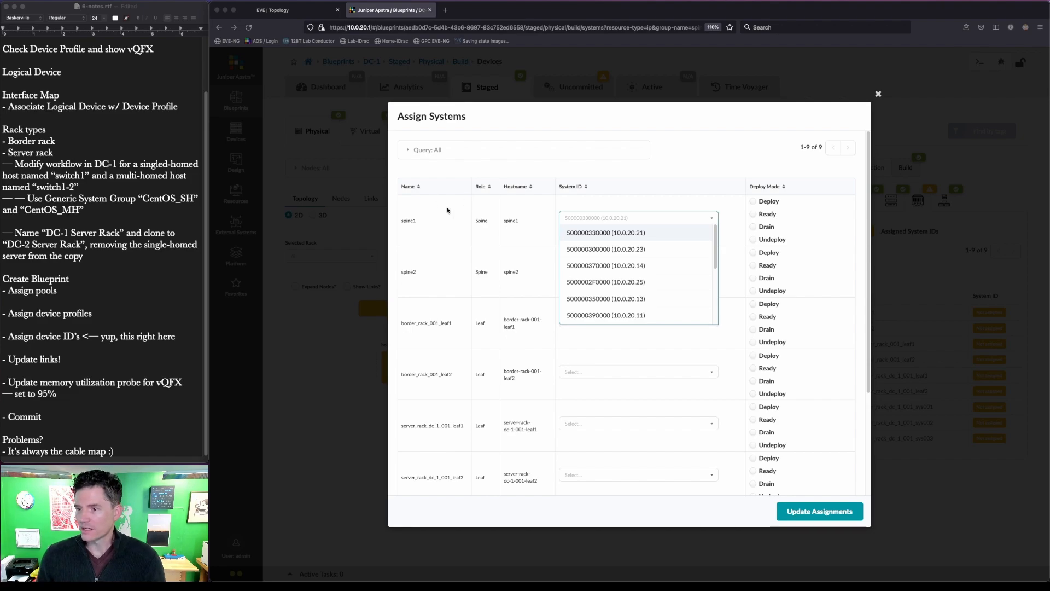
click(276, 9)
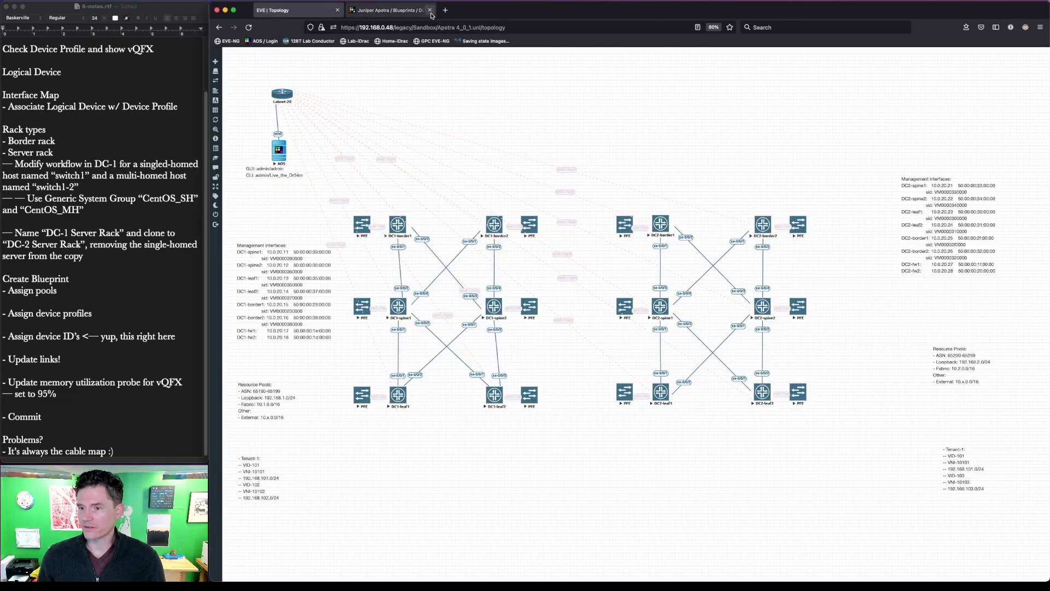
click(419, 15)
click(629, 315)
click(656, 269)
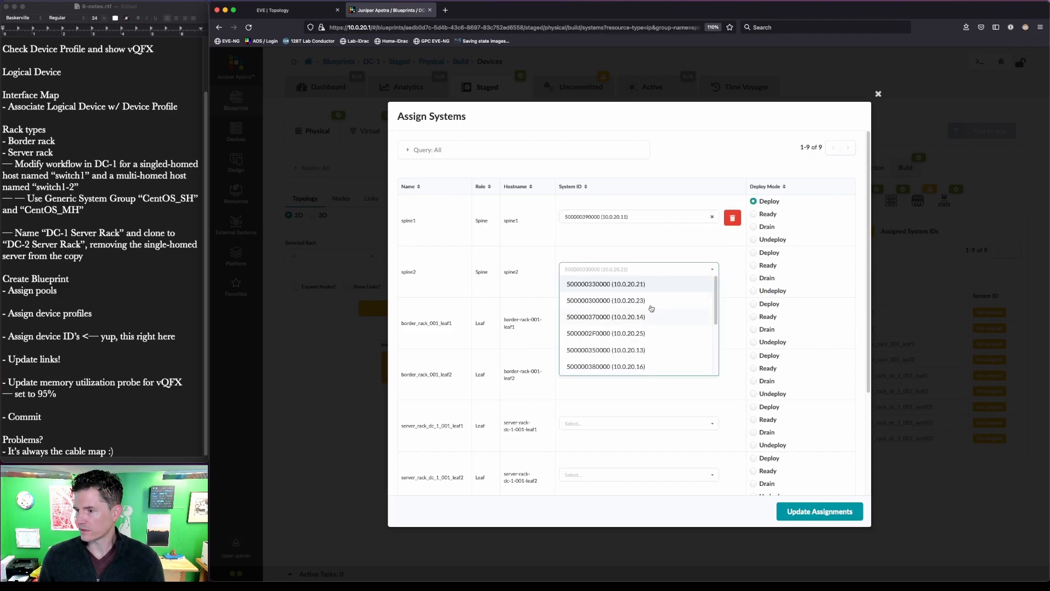
scroll(652, 336, down, 3)
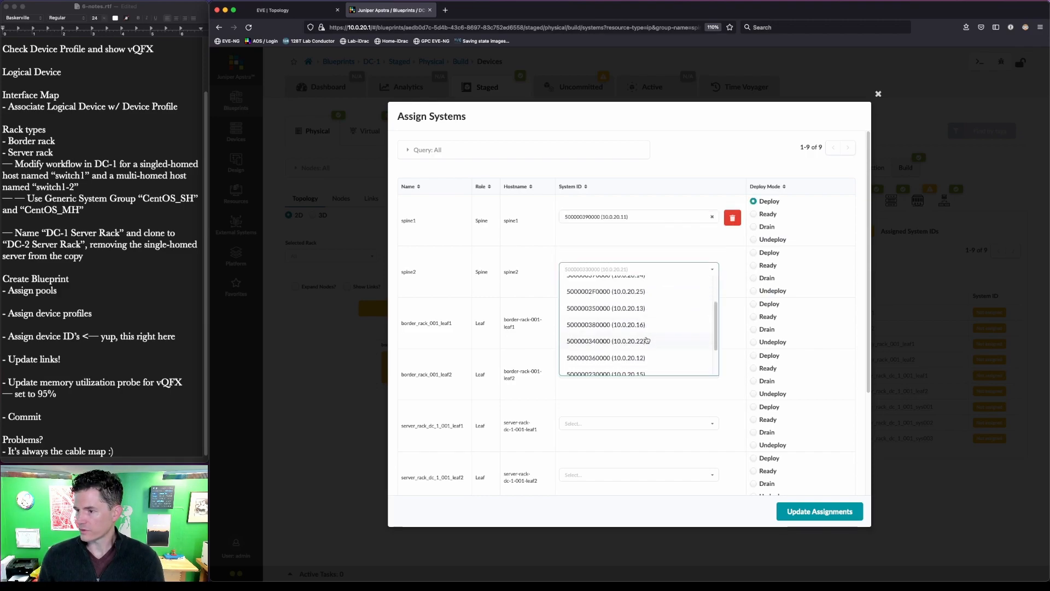
click(646, 348)
key(super+shift+a)
mouse_move(744, 186)
mouse_down()
mouse_move(777, 218)
mouse_move(786, 212)
mouse_up()
key(Escape)
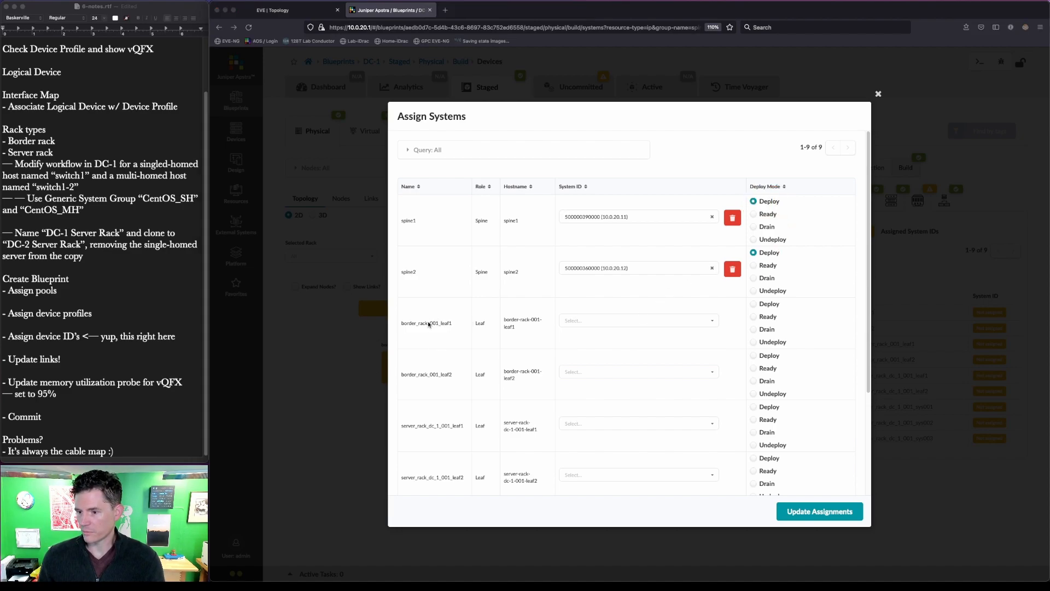
click(285, 10)
key(super+shift+a)
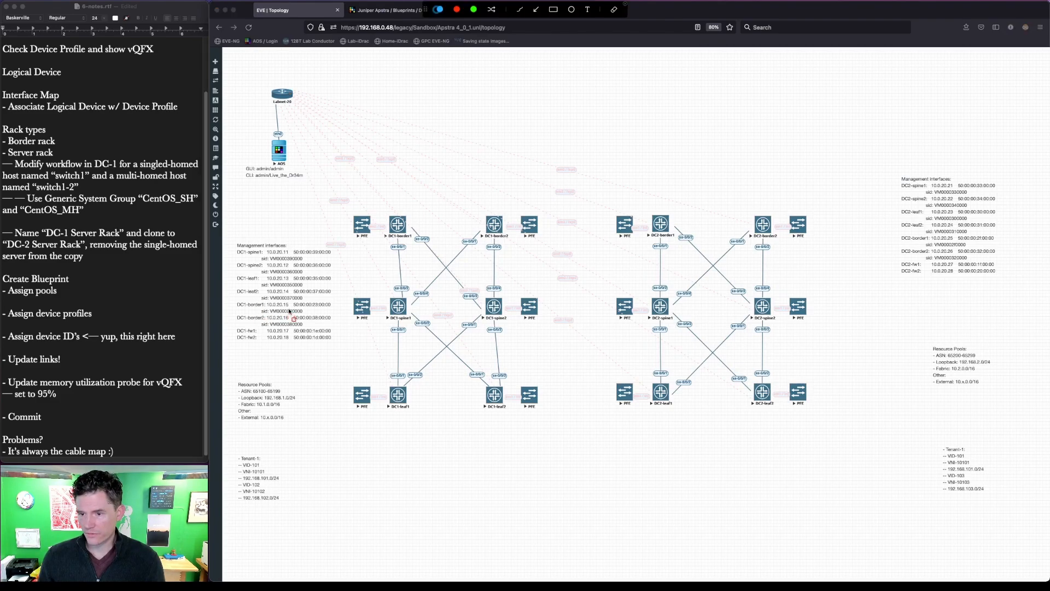
drag(276, 289, 296, 328)
key(Escape)
click(391, 10)
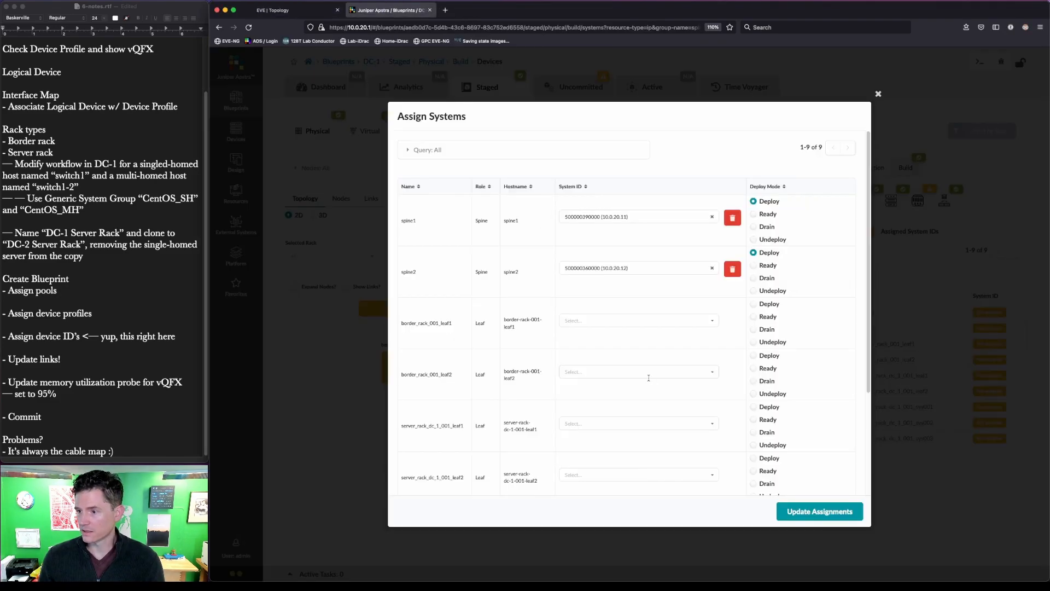
click(701, 322)
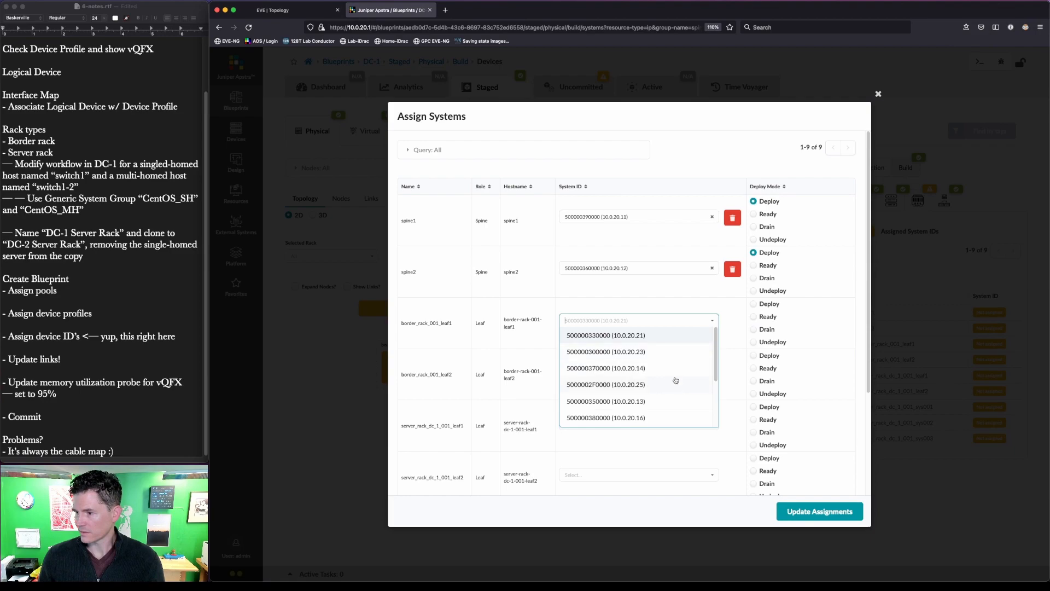
scroll(670, 395, down, 3)
click(665, 412)
click(655, 370)
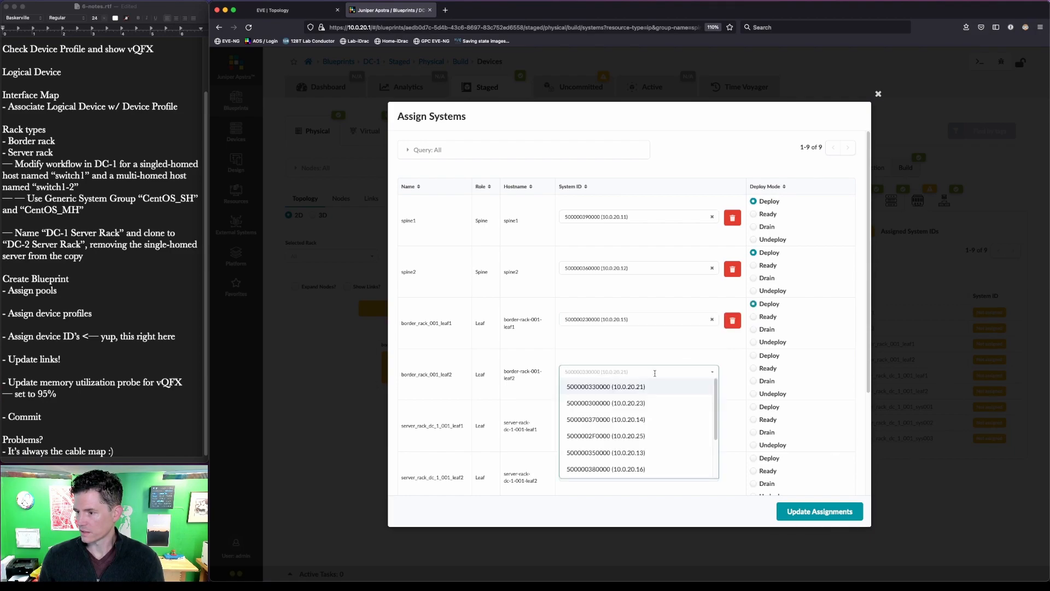
click(650, 470)
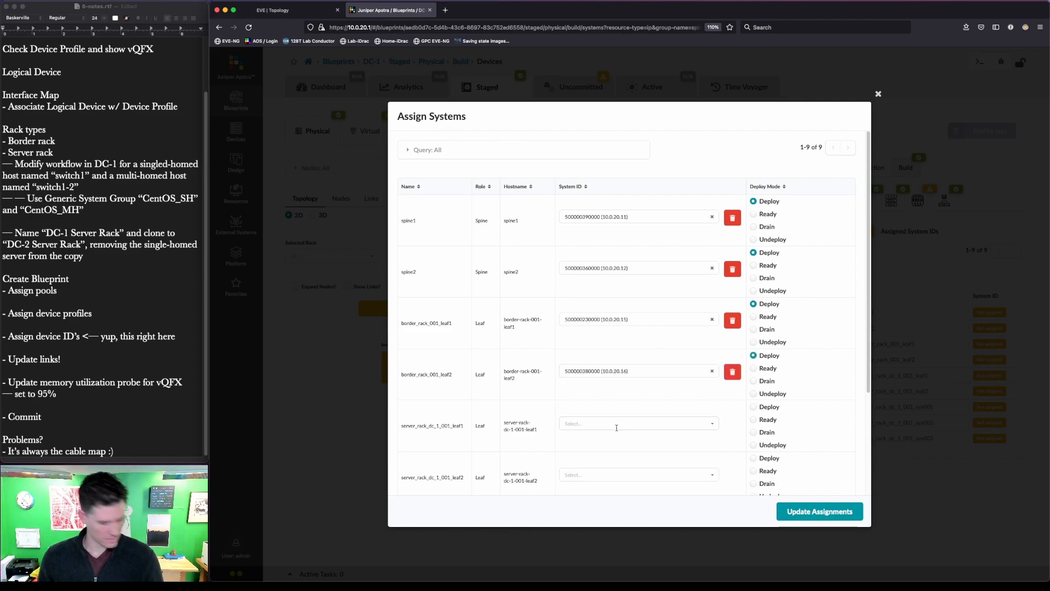
scroll(494, 379, down, 4)
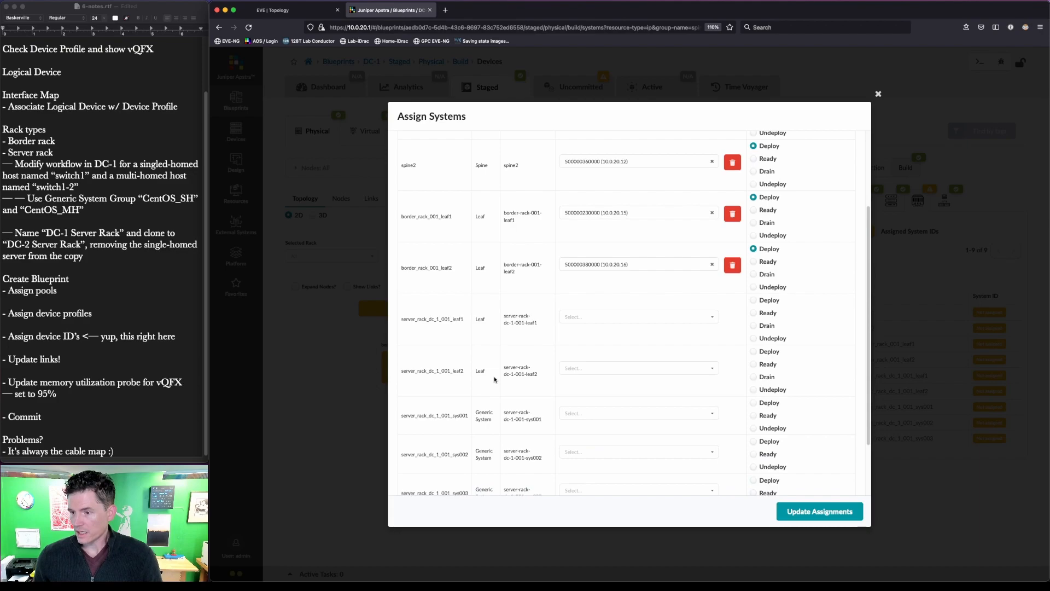
scroll(498, 379, down, 1)
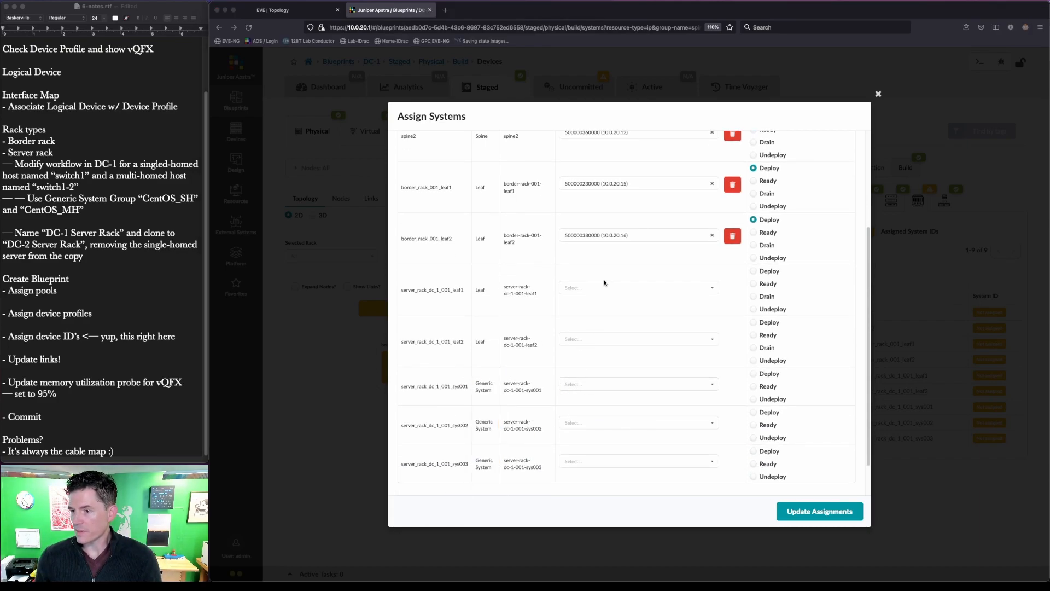
click(291, 11)
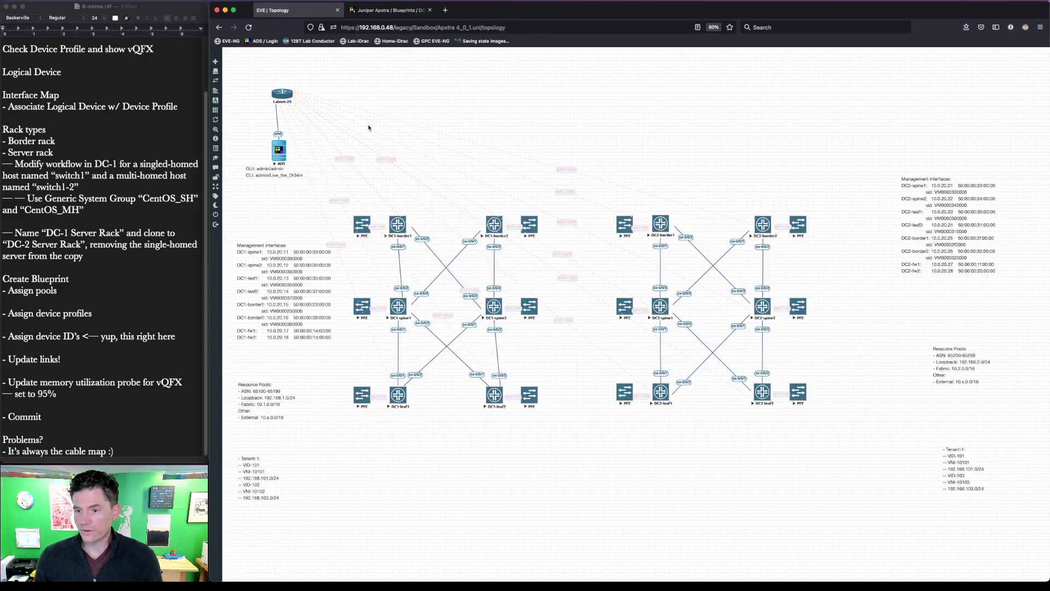
click(410, 11)
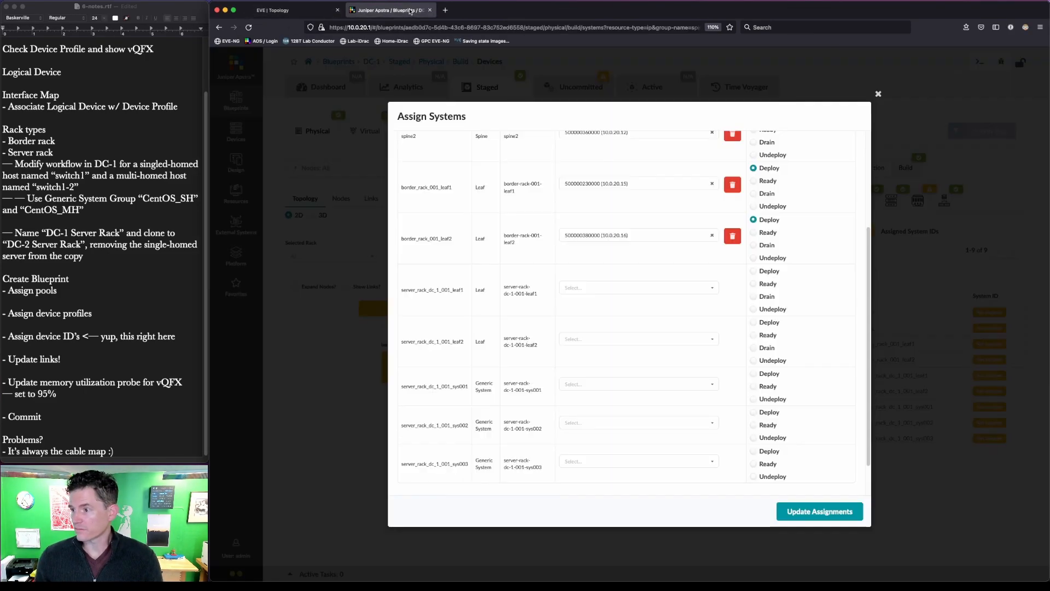
click(652, 287)
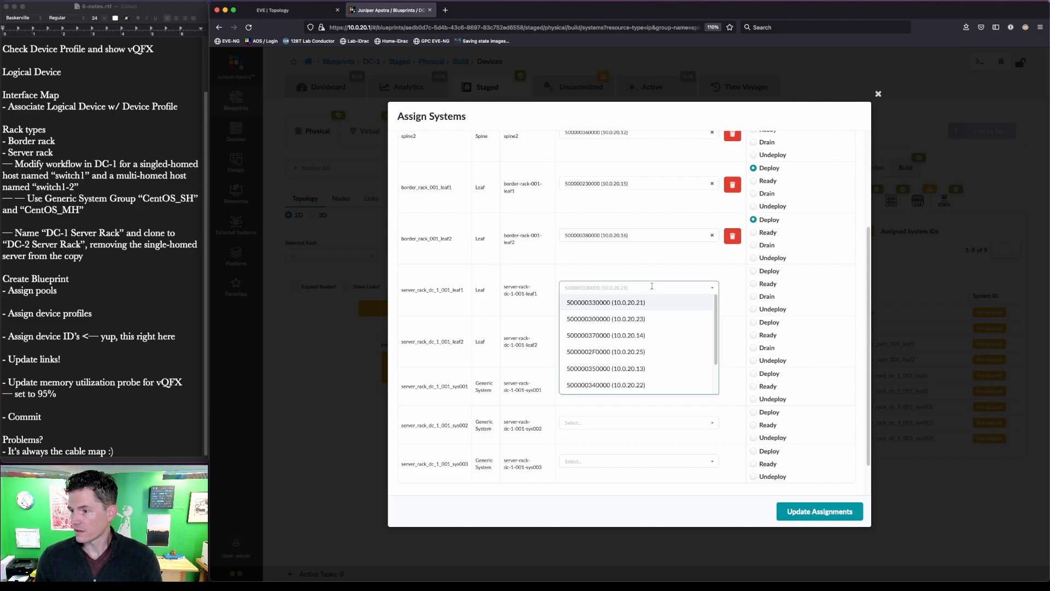
click(651, 365)
click(644, 327)
click(652, 377)
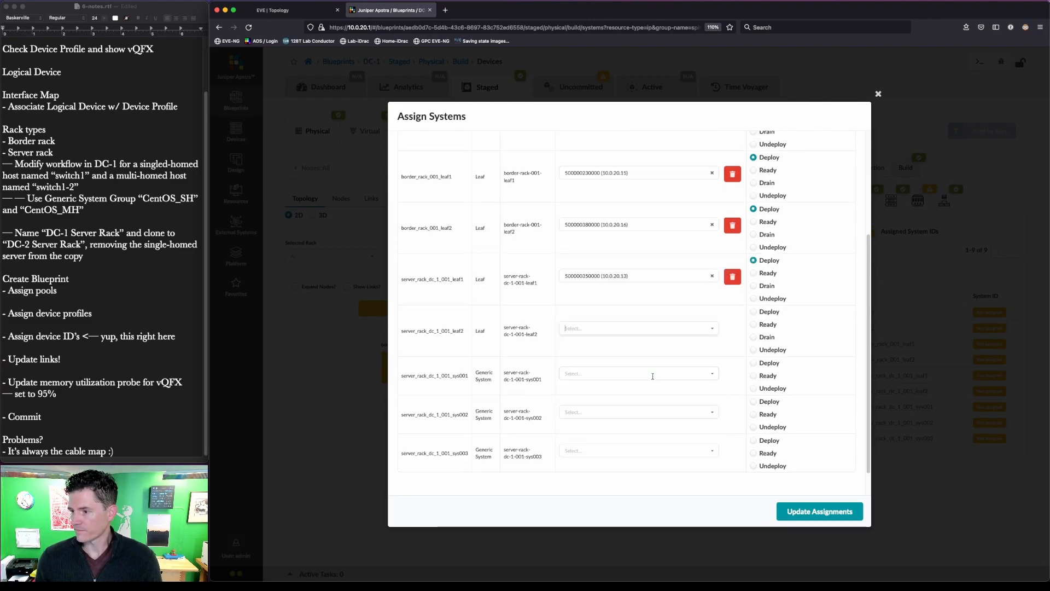
click(837, 516)
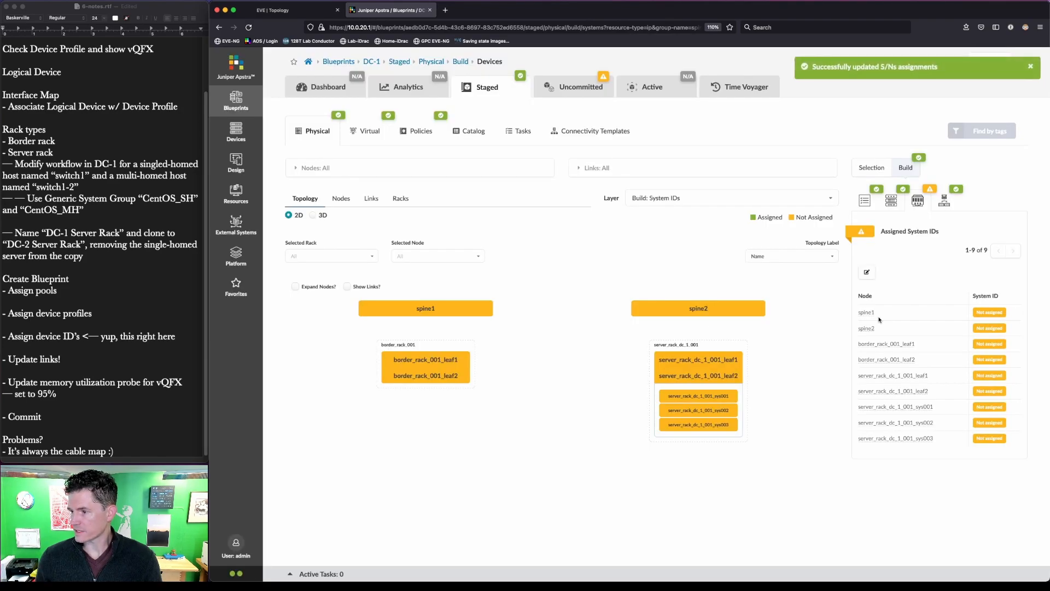
- Confirm all six DC-1 switches show assigned system IDs, then view the uncommitted changes
click(919, 206)
click(853, 233)
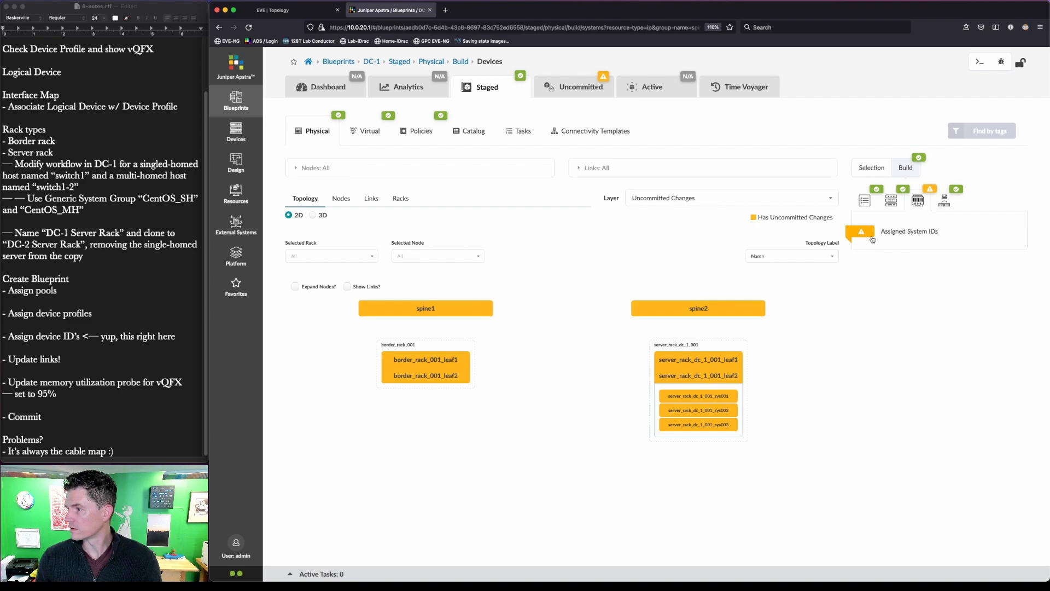
click(873, 240)
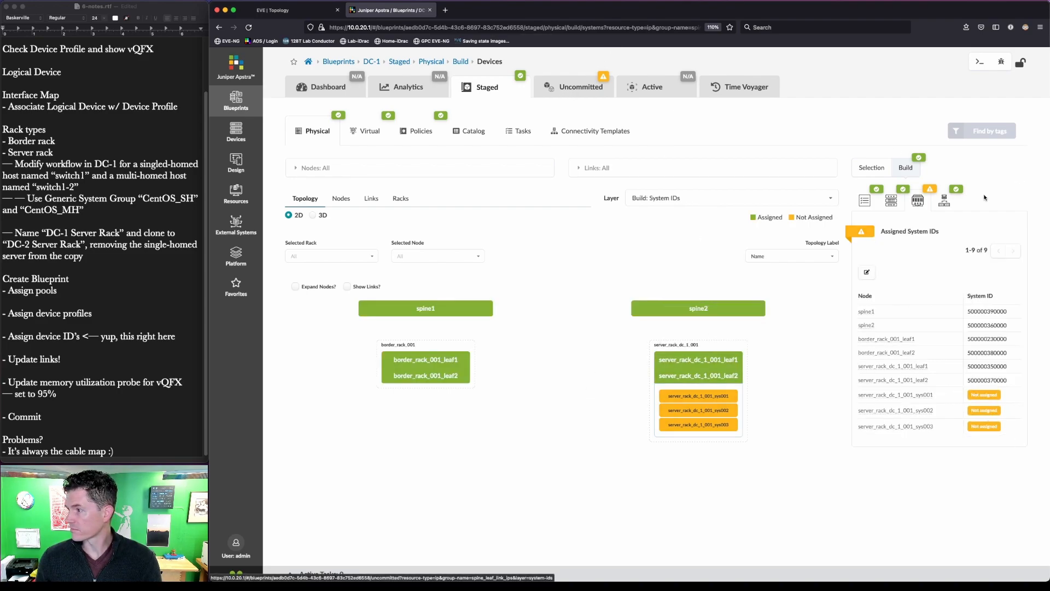
click(579, 87)
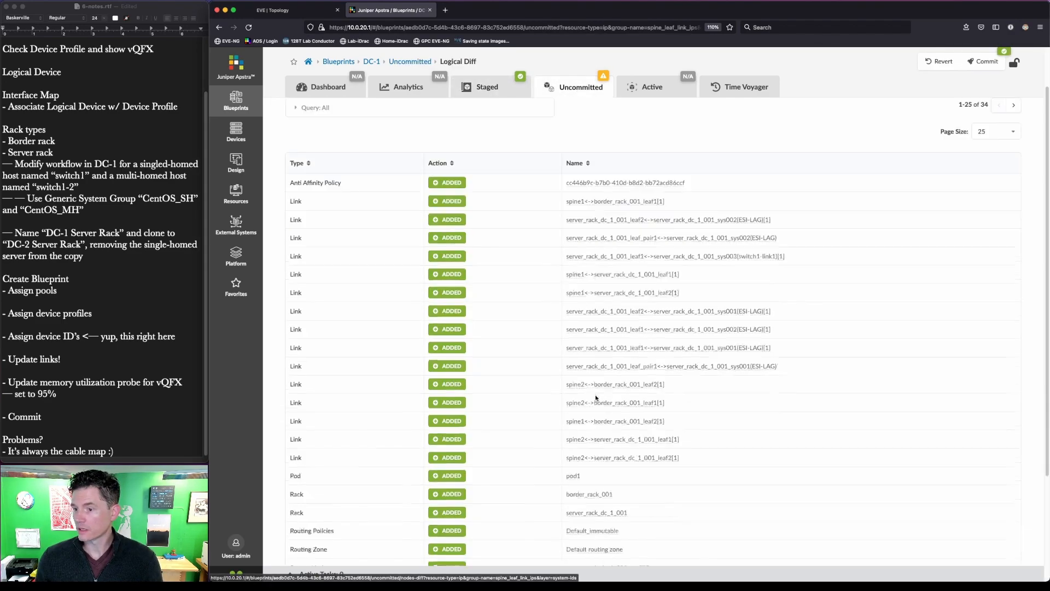
- Commit DC-1's staged changes to the active blueprint, then return to the Staged view
scroll(596, 398, down, 5)
scroll(596, 398, up, 5)
click(989, 61)
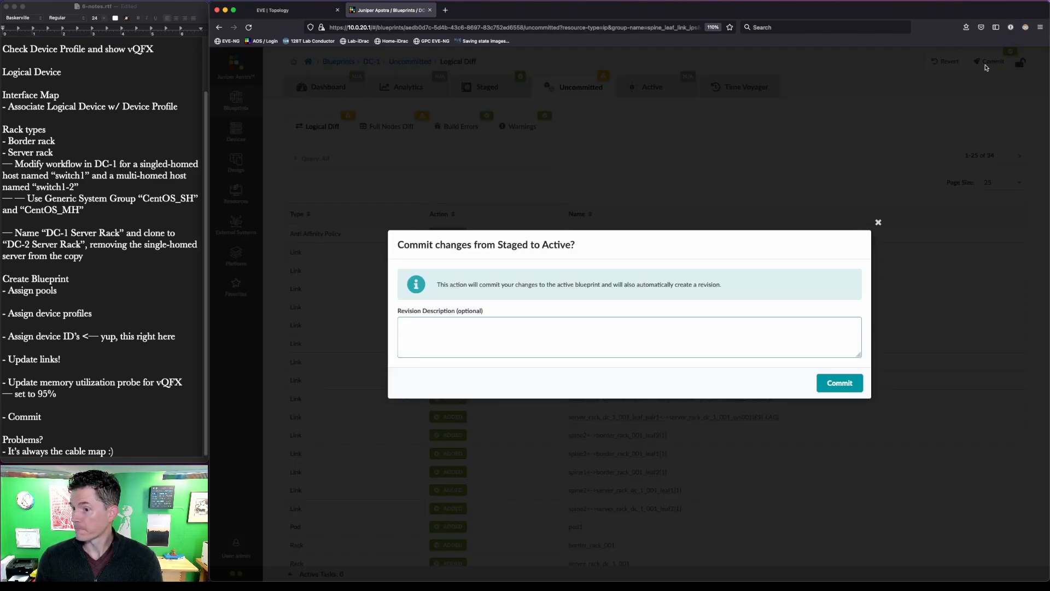
click(844, 385)
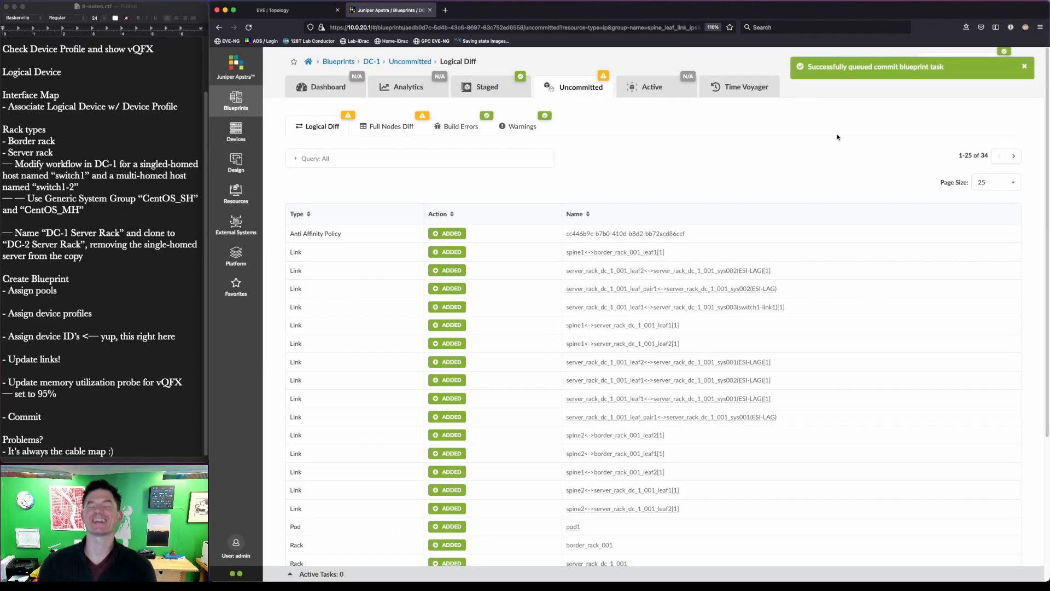
click(483, 85)
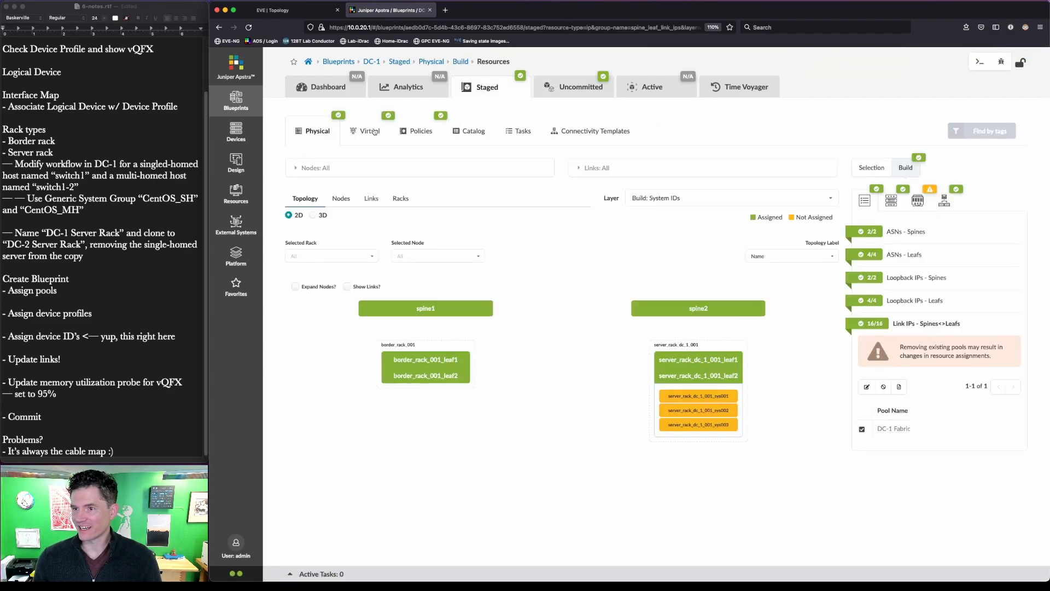
- Compare DC-1's links in the cabling map editor against the lab topology, closing without changes
click(371, 198)
click(327, 278)
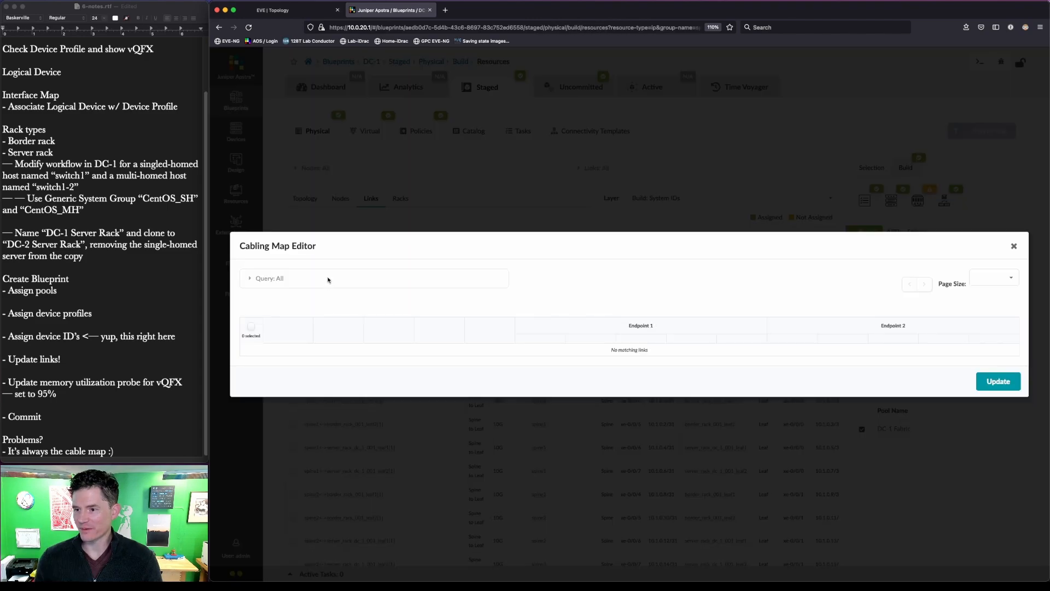
key(super+shift+a)
mouse_move(457, 200)
mouse_down()
mouse_move(476, 225)
mouse_move(510, 492)
mouse_up()
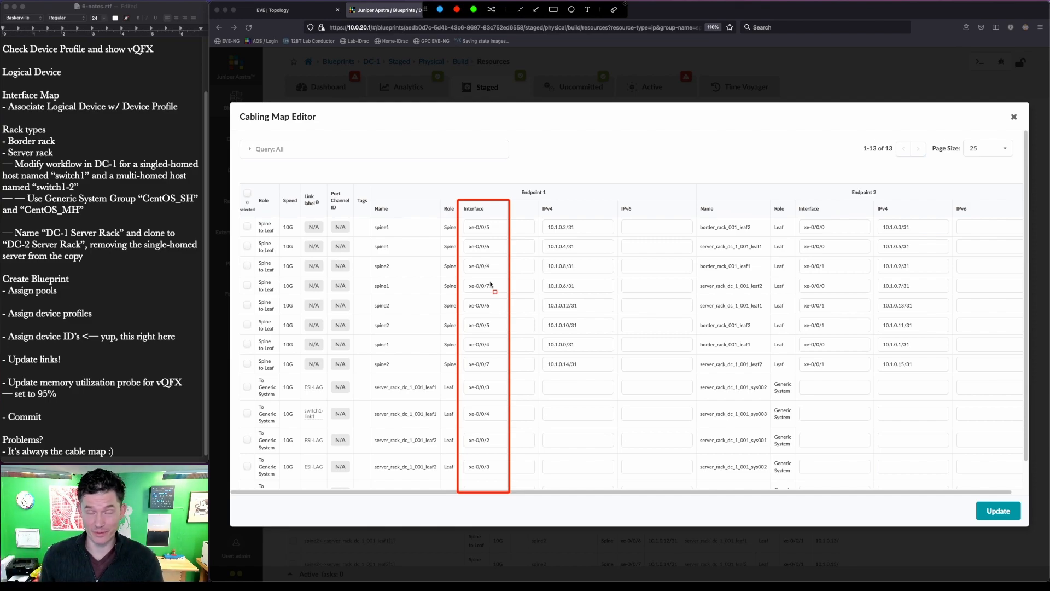
key(Escape)
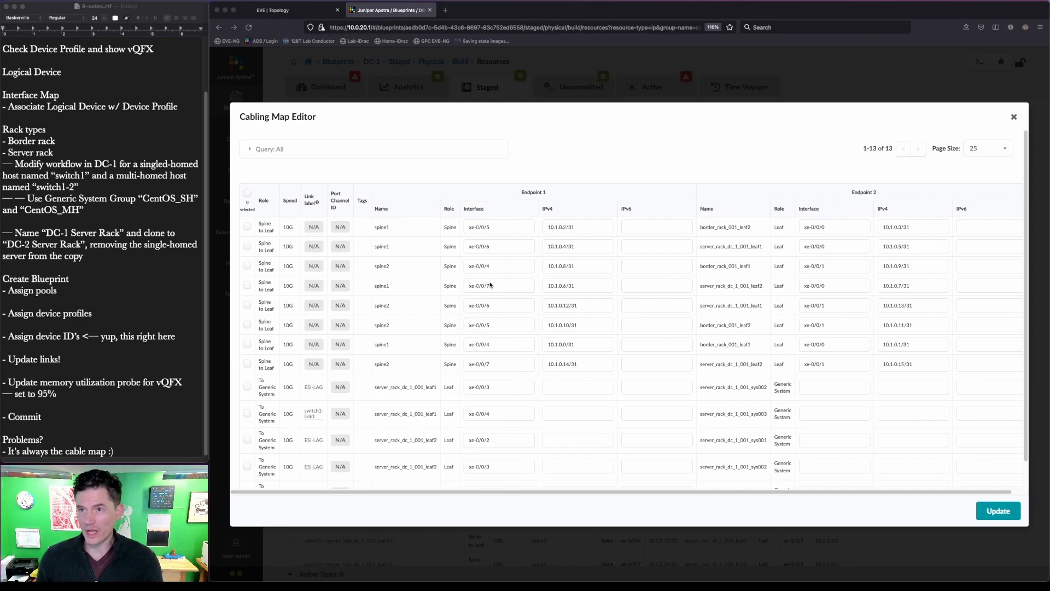
click(301, 10)
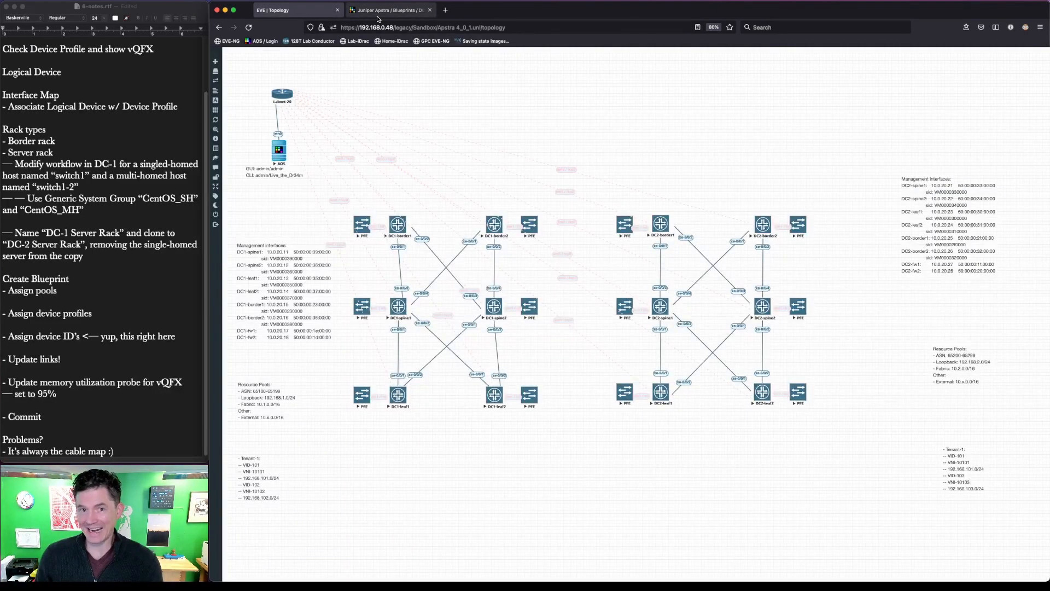
click(378, 18)
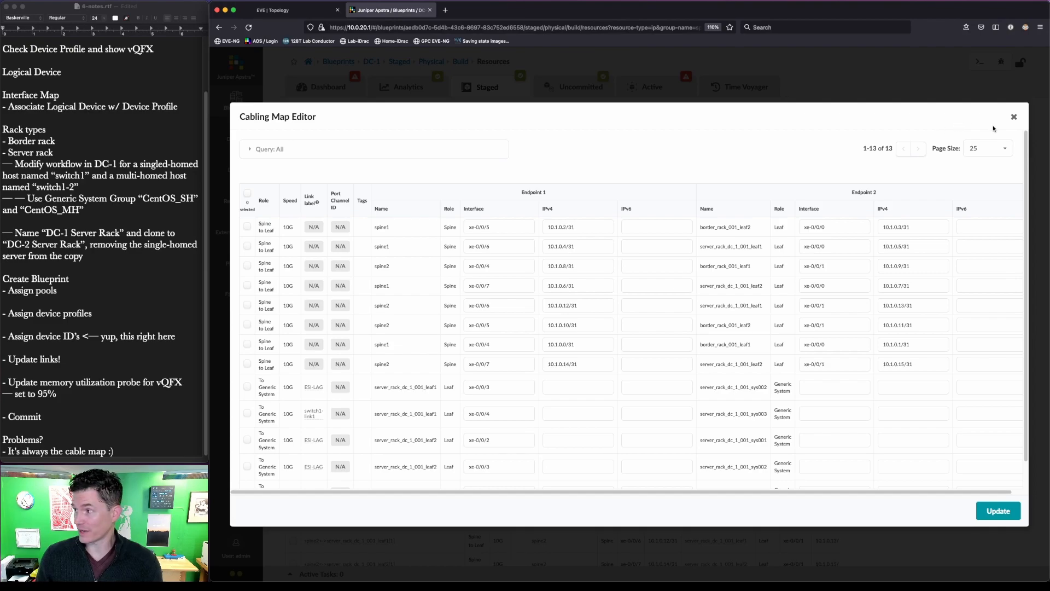
click(1014, 118)
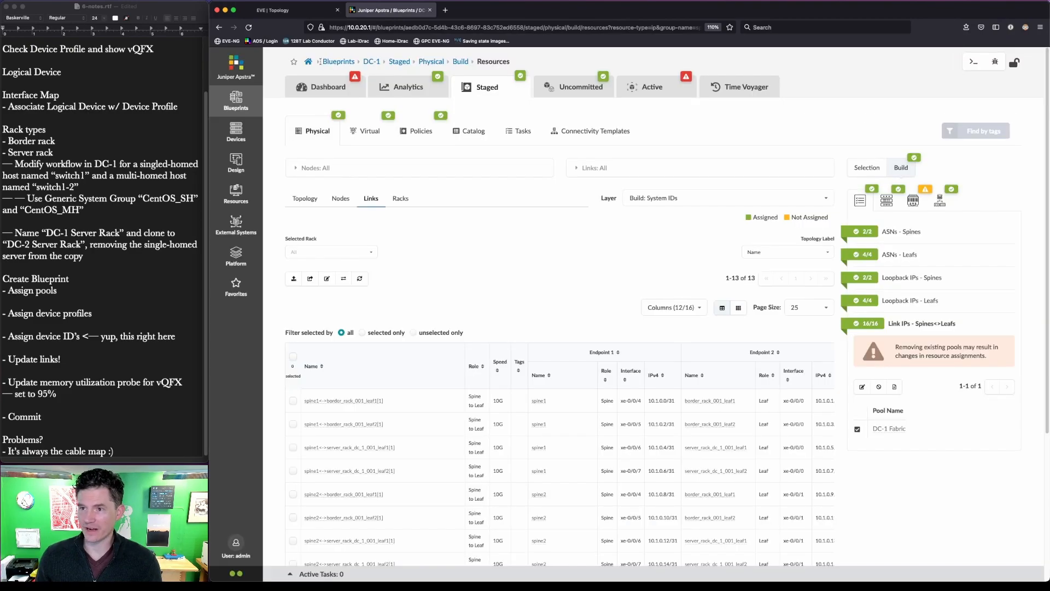
- Check the DC-1 dashboard's BGP and Cabling anomalies, then open the DC-2 blueprint
click(346, 90)
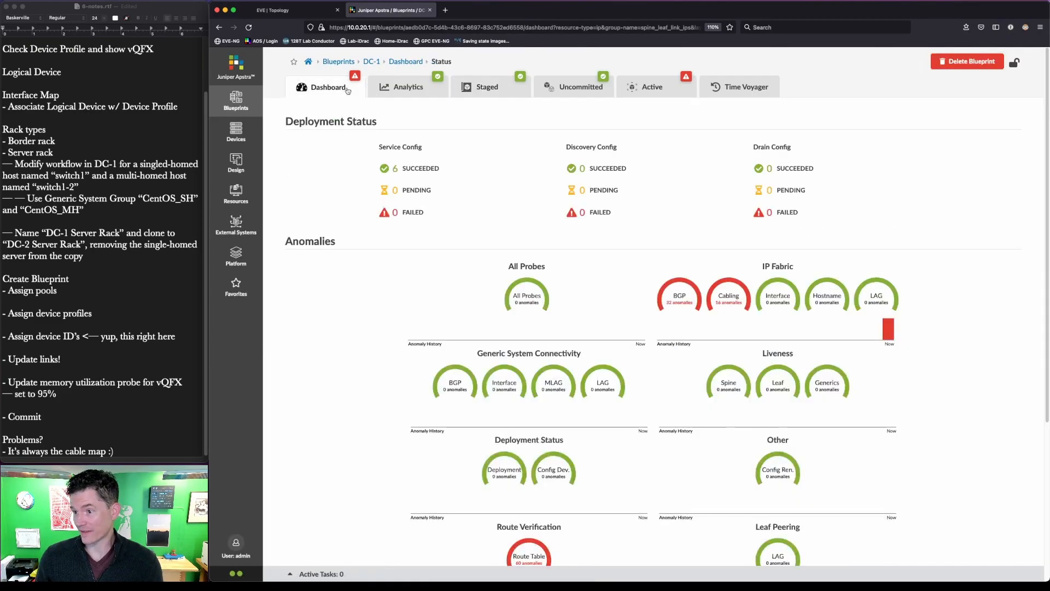
key(ctrl+Tab)
drag(651, 268, 755, 327)
key(Escape)
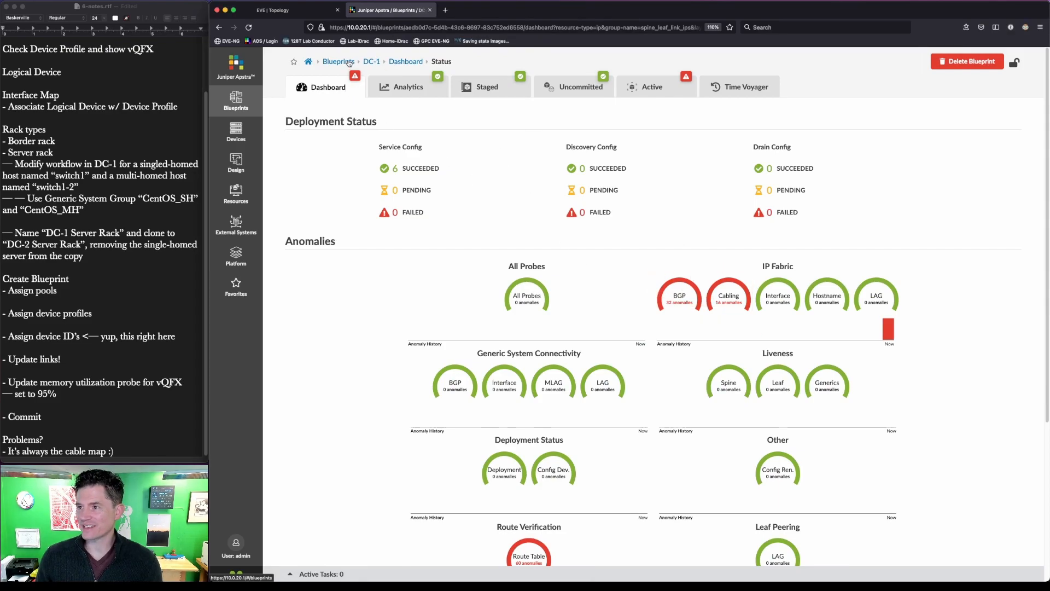
click(349, 61)
click(550, 194)
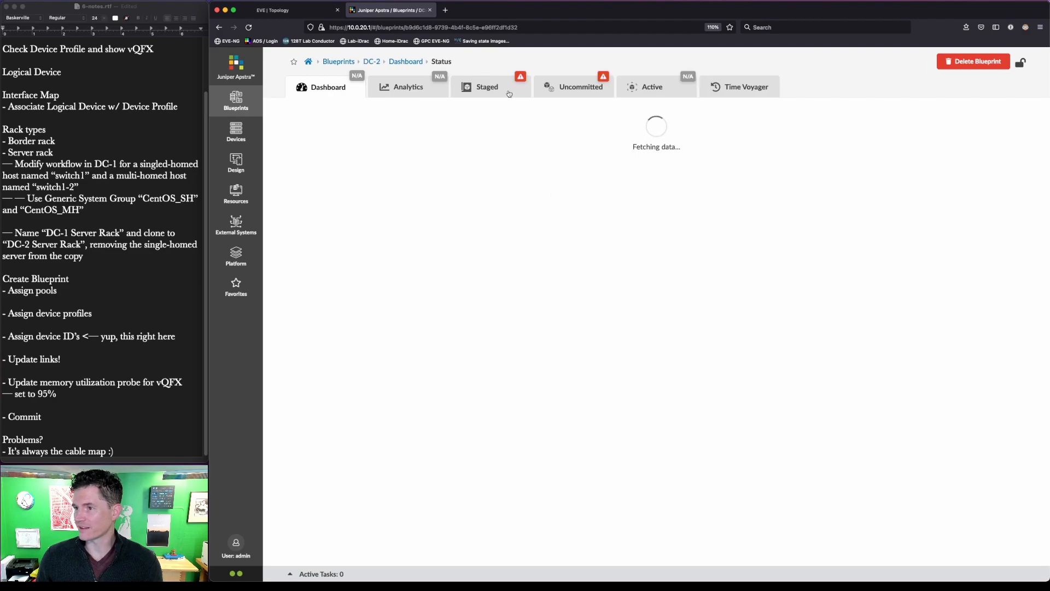
- Assign the DC-2 ASN pool to DC-2's spine and leaf ASNs
click(493, 97)
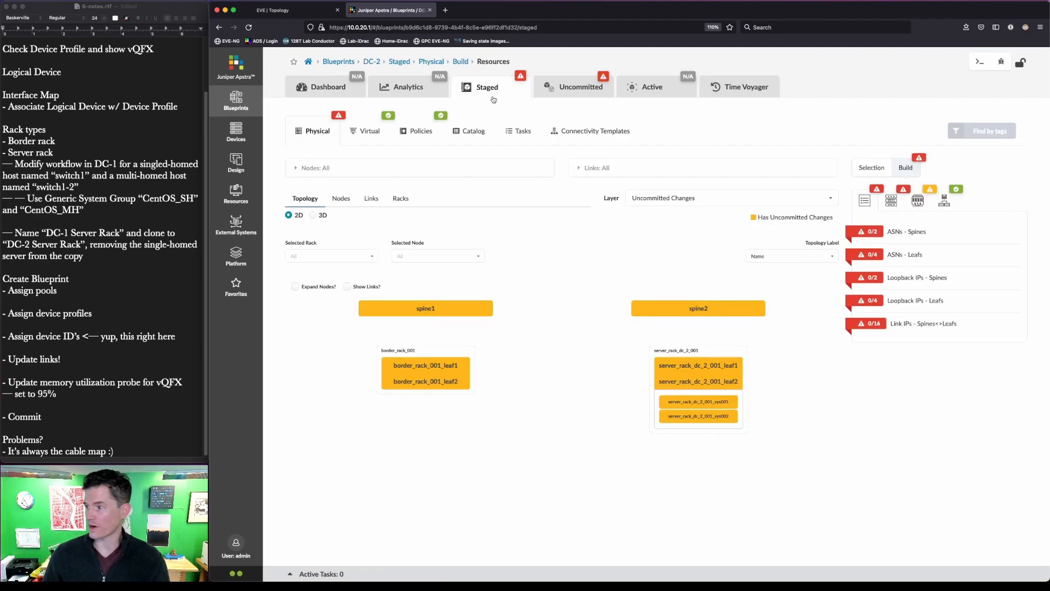
click(870, 232)
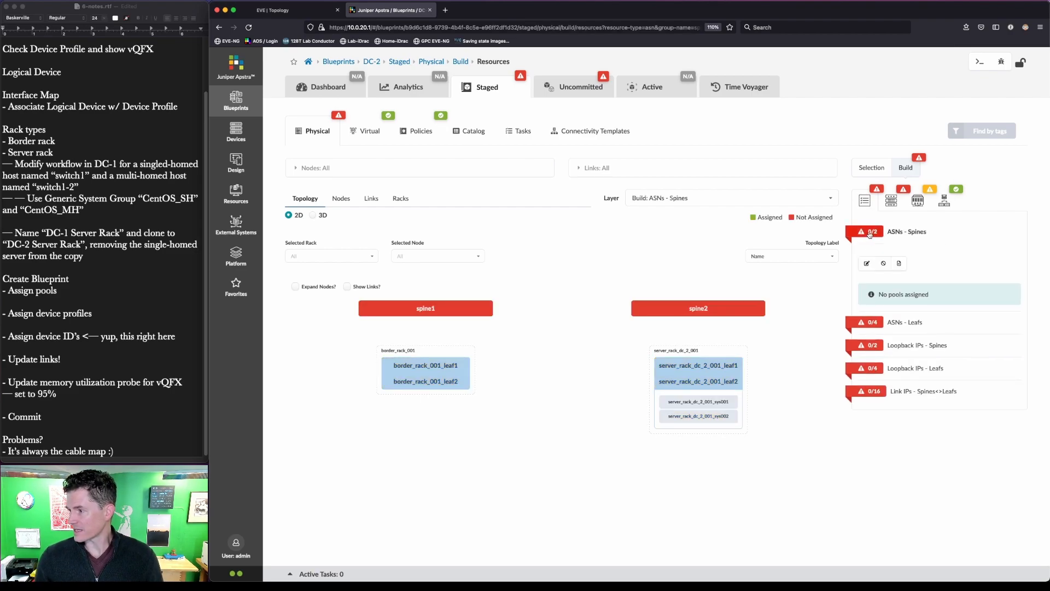
click(868, 266)
click(862, 322)
click(883, 251)
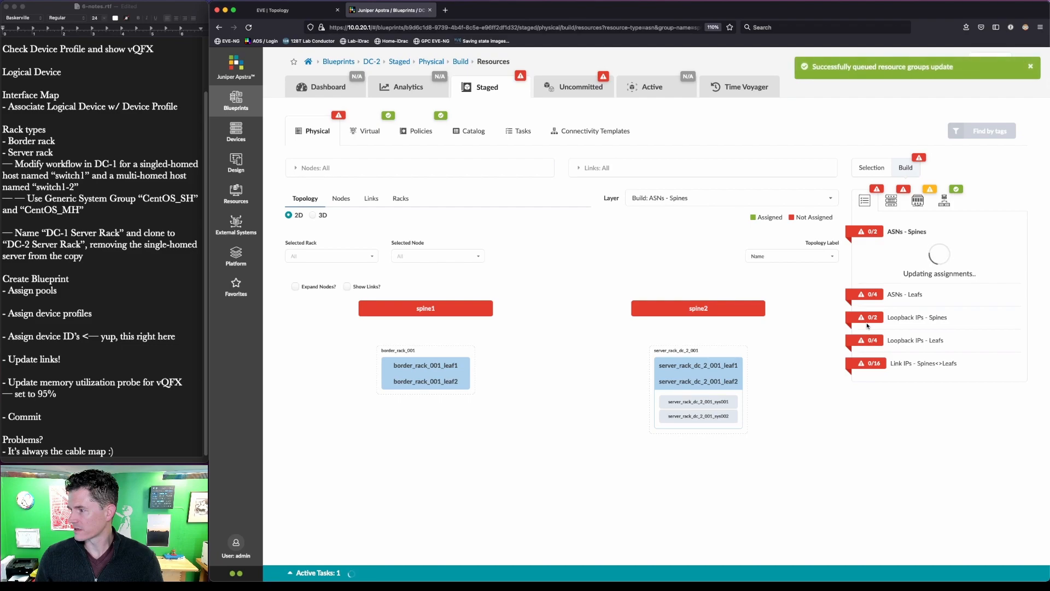
click(869, 295)
click(868, 288)
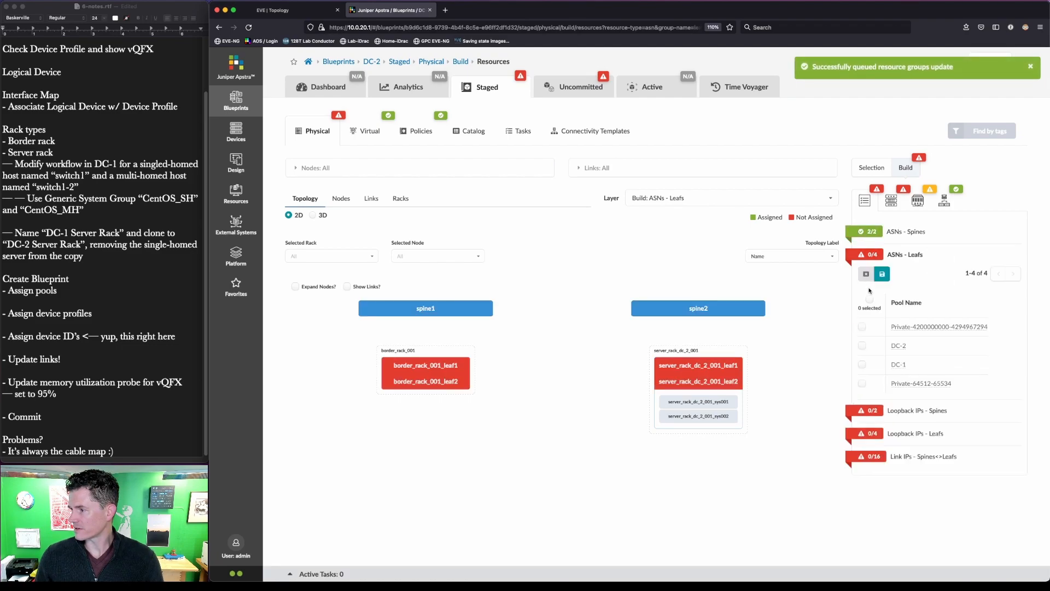
click(863, 345)
click(882, 275)
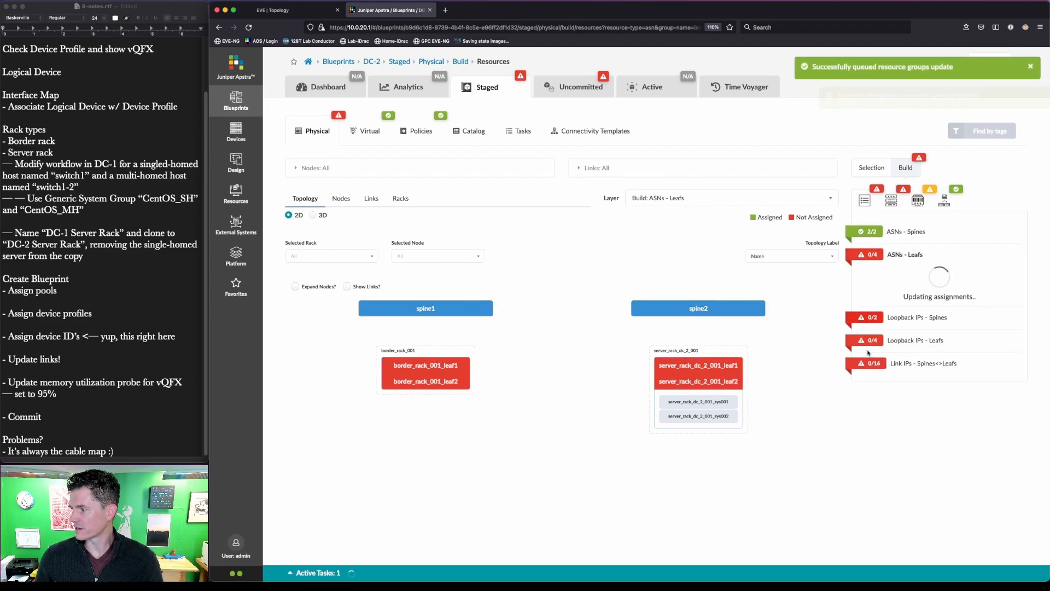
- Assign the DC-2 Loopback pool to the spine and leaf loopback IPs
click(864, 324)
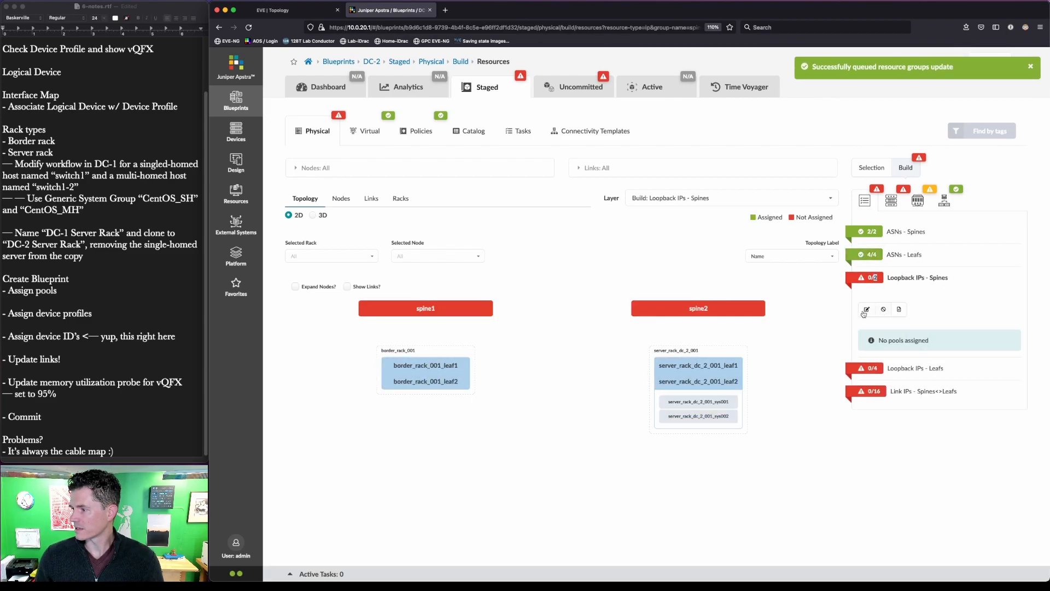
click(867, 296)
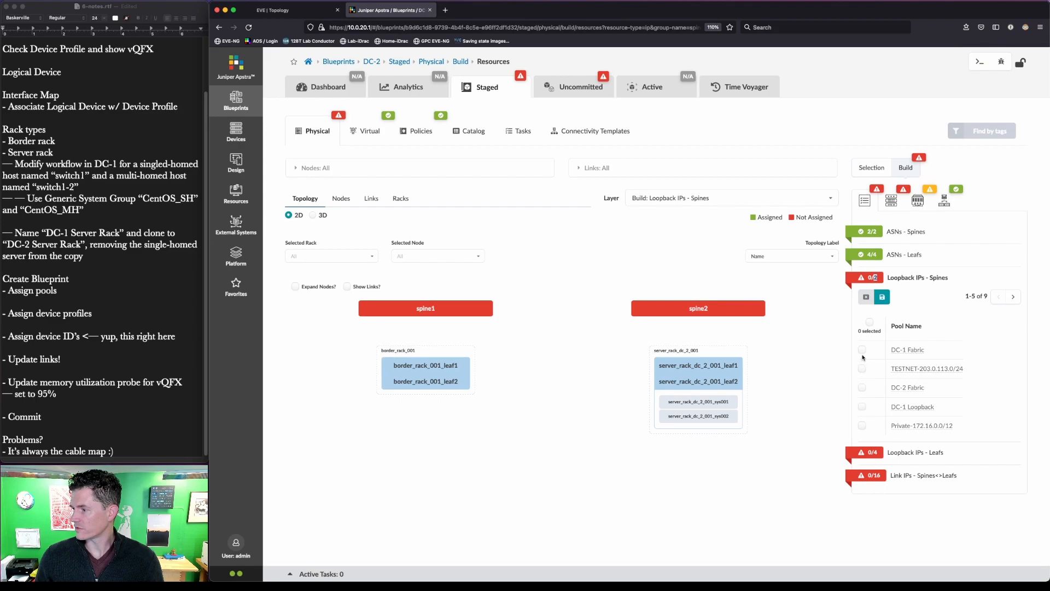
click(1013, 297)
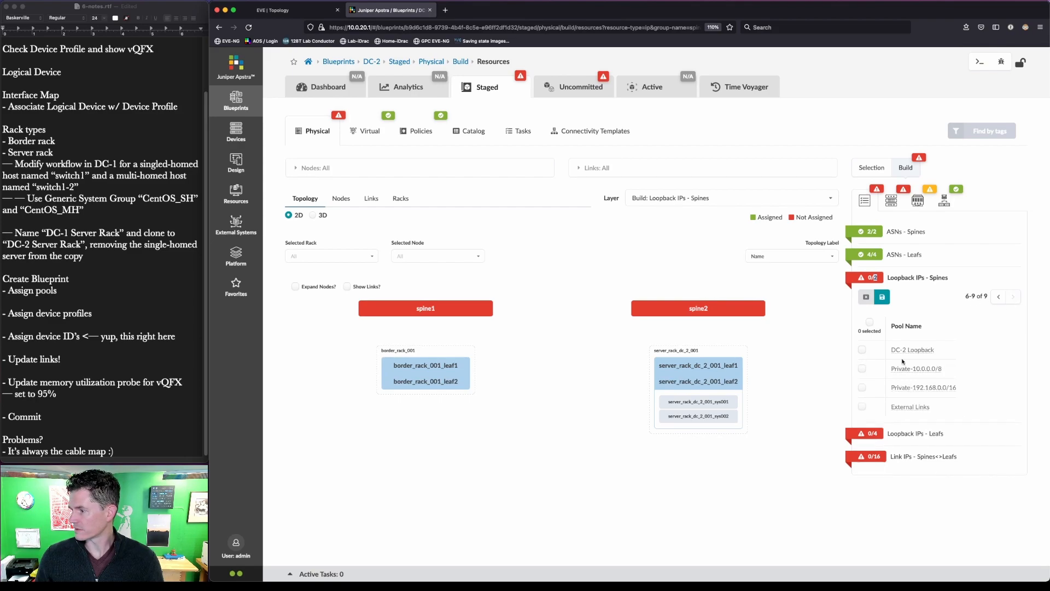
click(862, 350)
click(882, 296)
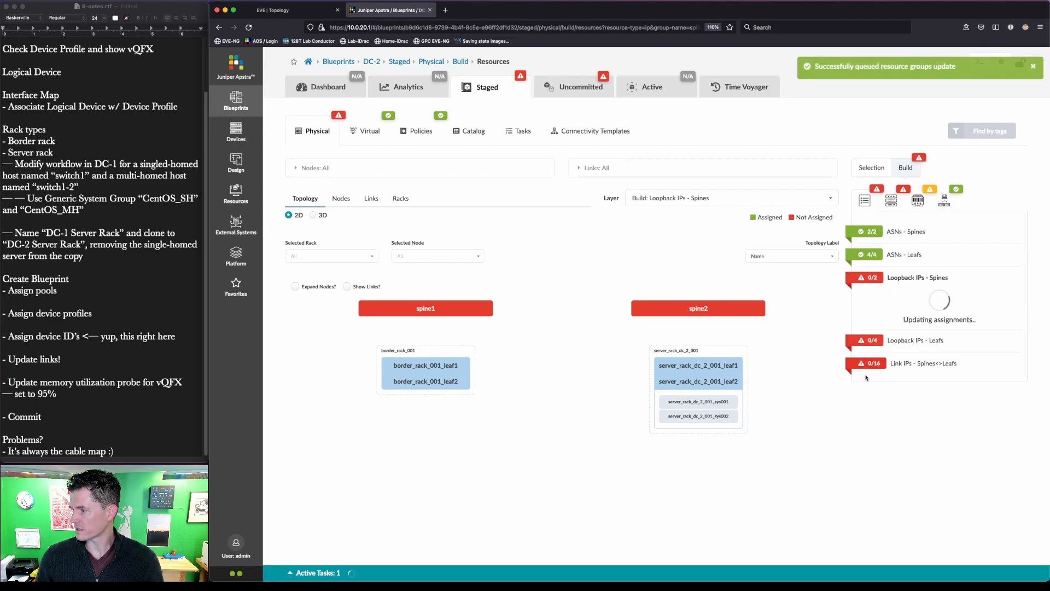
click(870, 343)
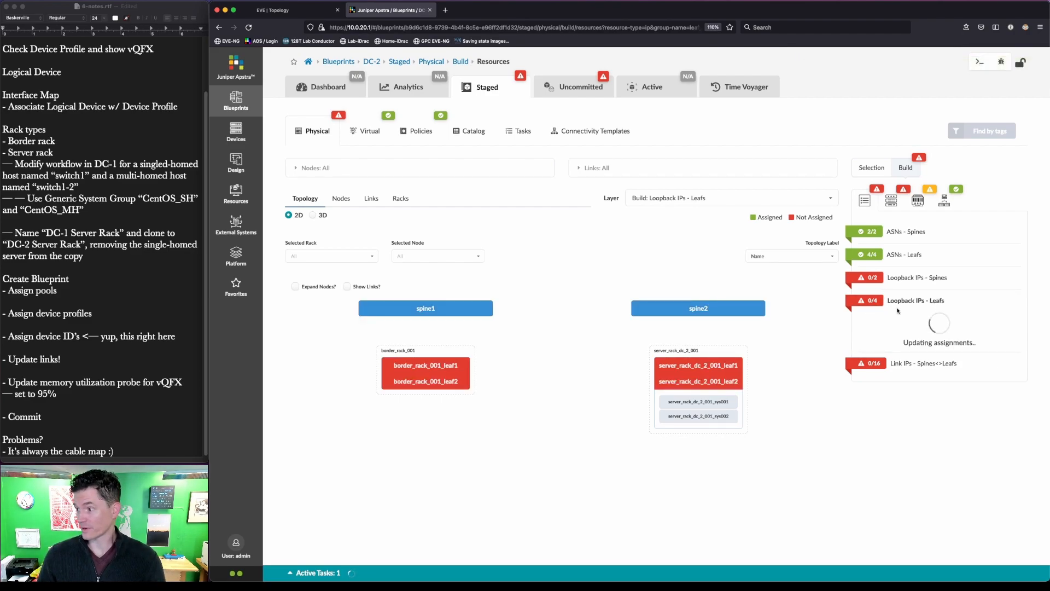
click(867, 334)
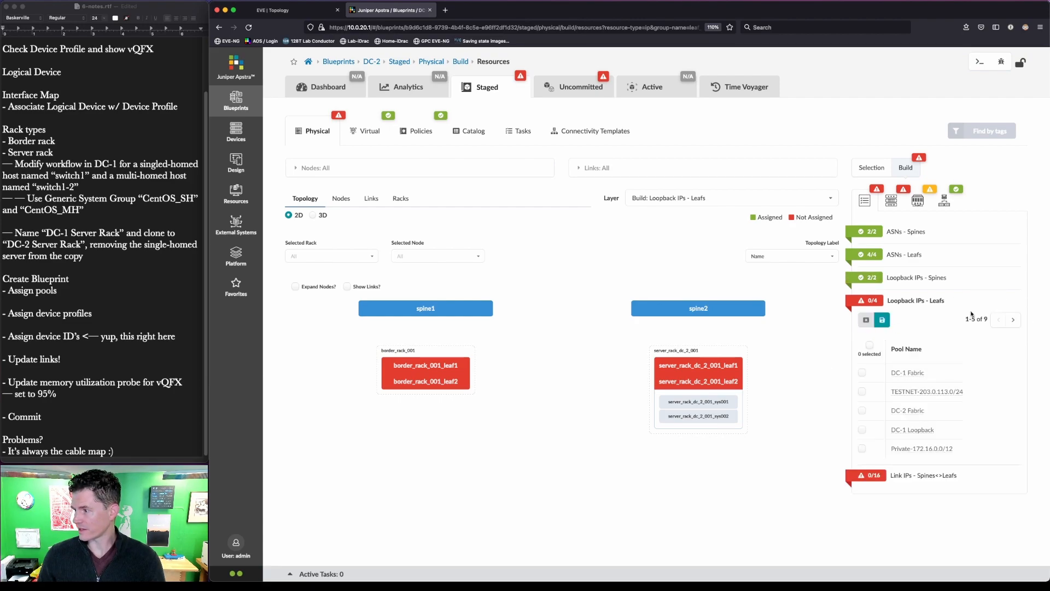
key(ctrl+alt+a)
drag(956, 311, 991, 331)
key(Escape)
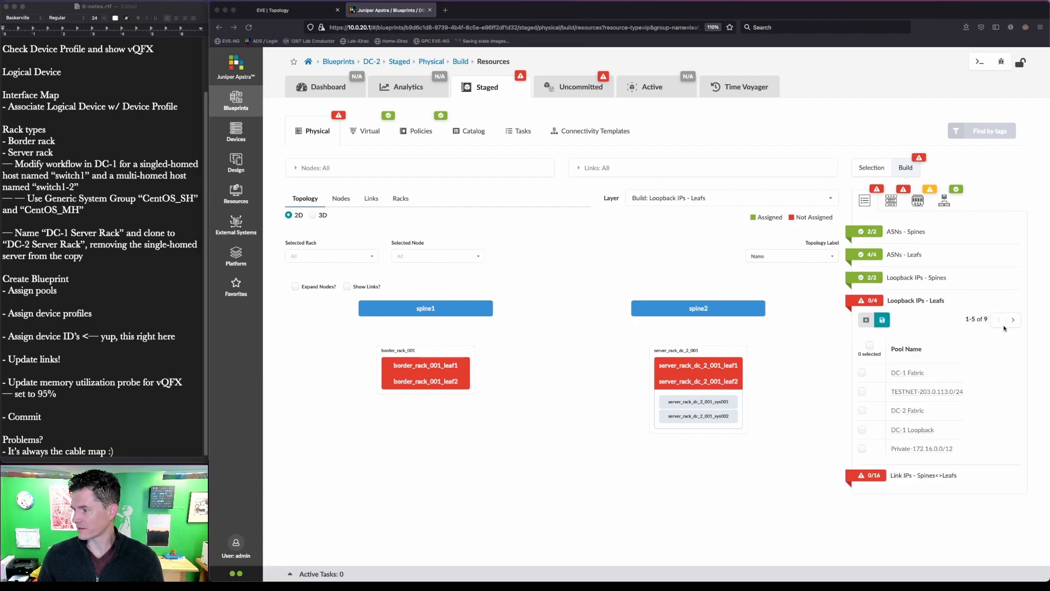
click(1015, 325)
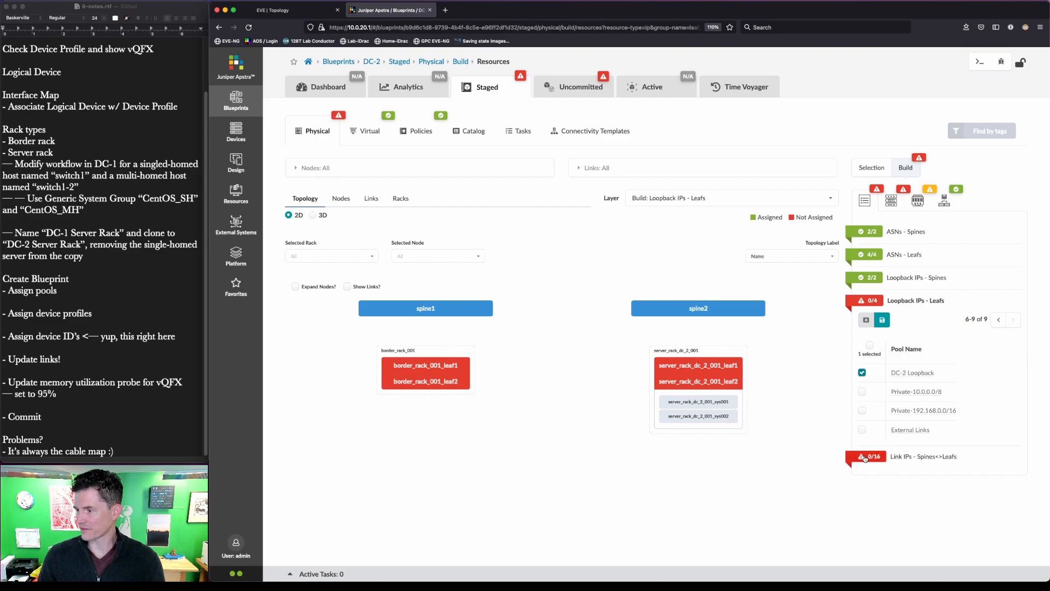
click(882, 321)
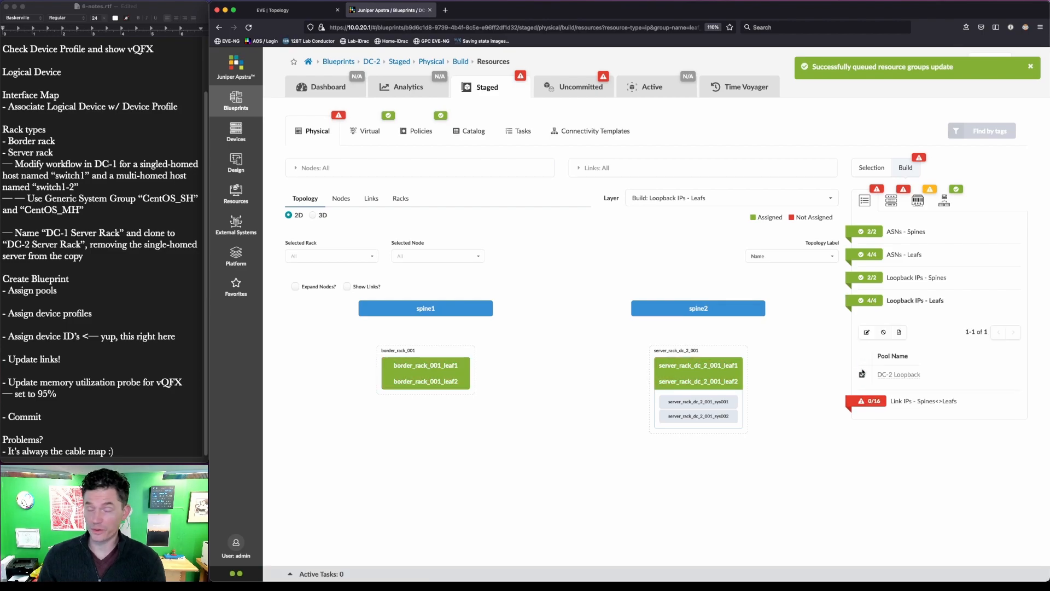
- Assign the DC-2 Fabric pool to the spine-to-leaf link IPs
click(867, 403)
click(867, 356)
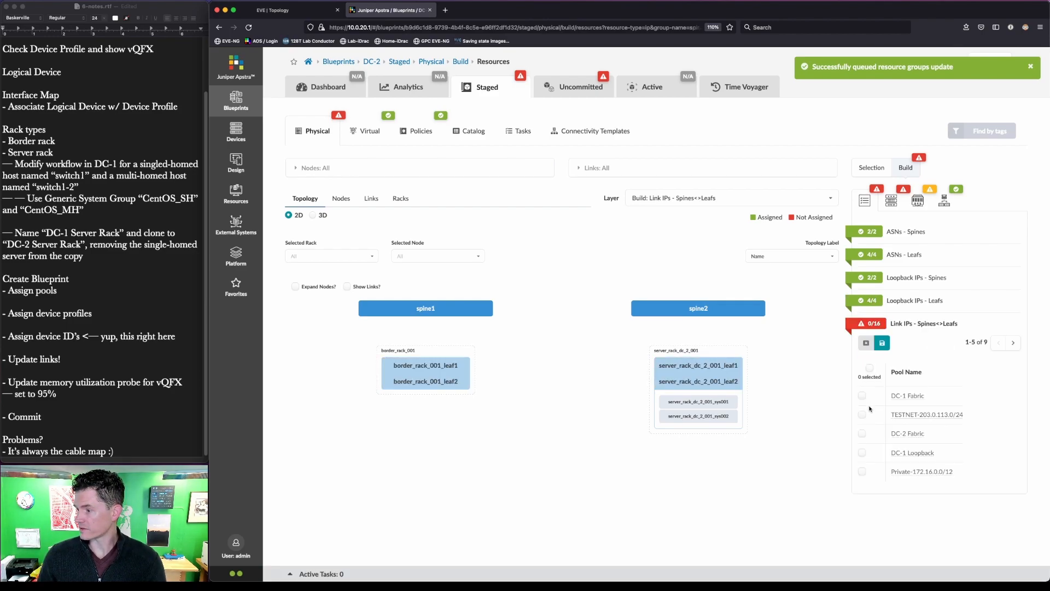
click(862, 434)
click(882, 343)
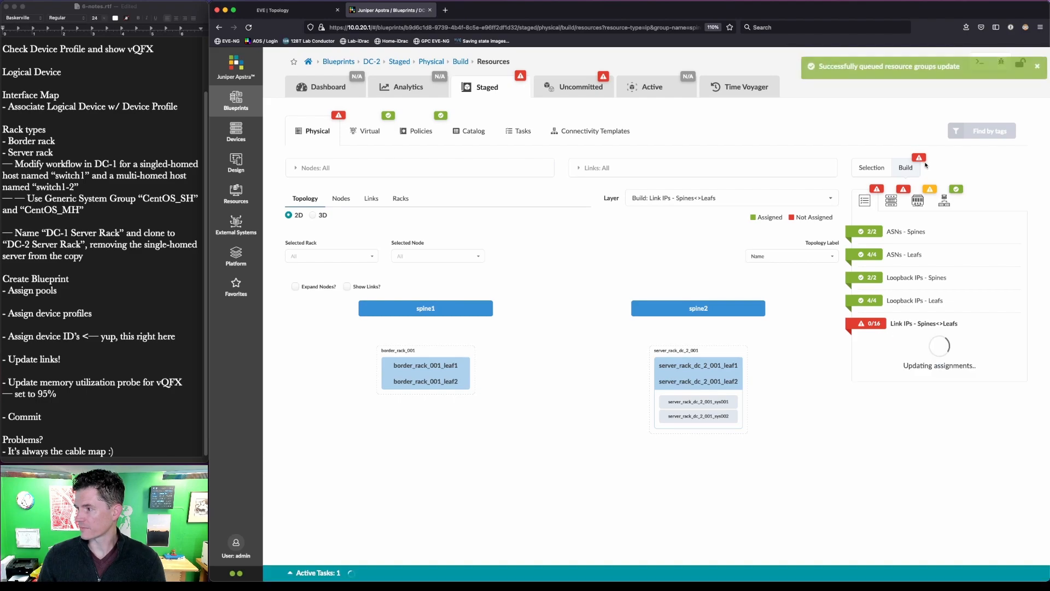
click(892, 202)
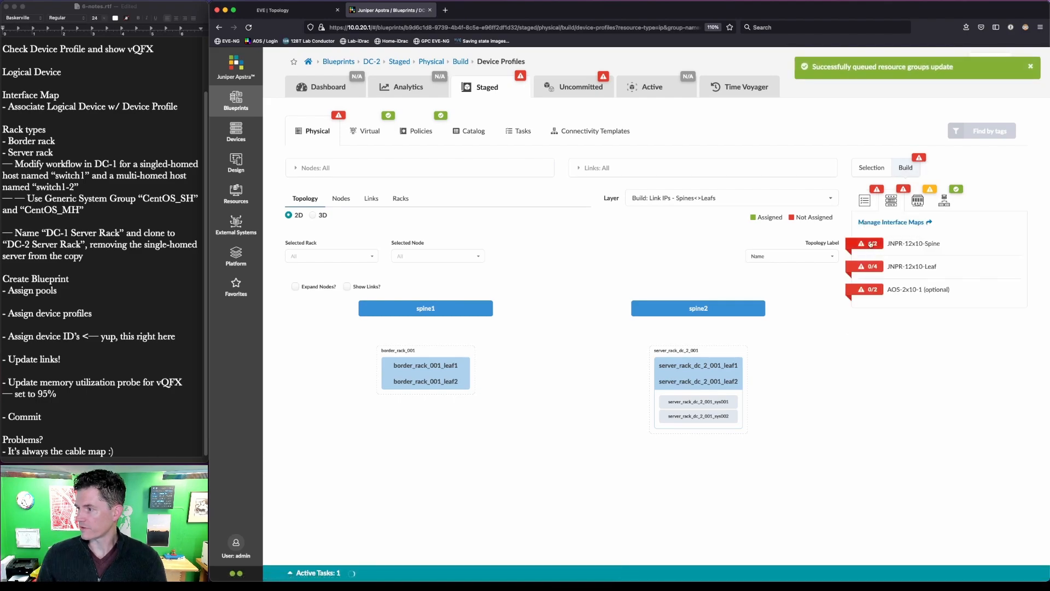
- Map DC-2's spine1 and spine2 to the JNPR-12x10-Spine interface map
click(867, 263)
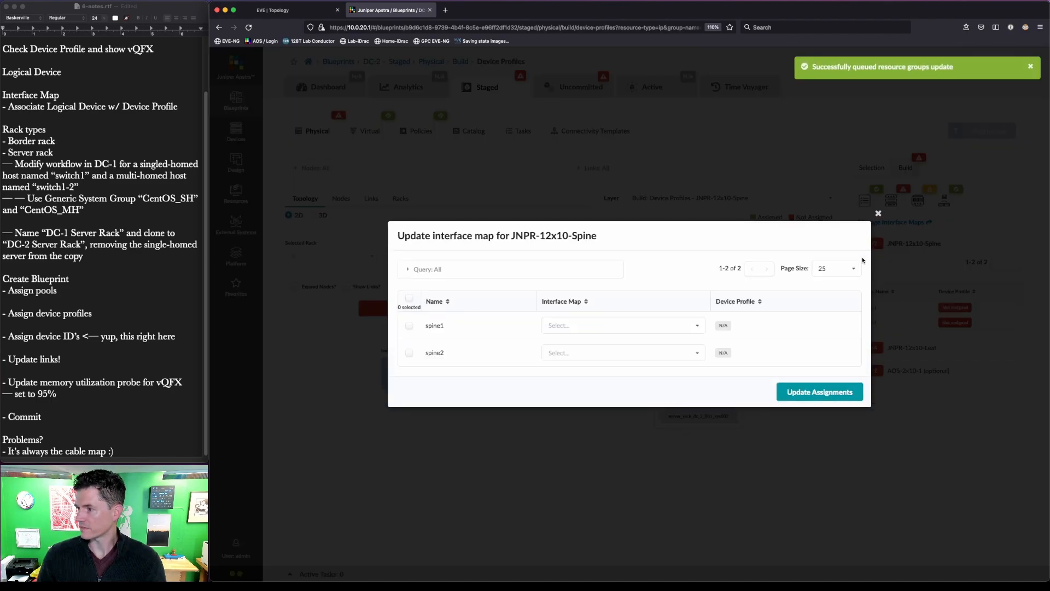
click(588, 325)
click(591, 339)
click(591, 352)
click(596, 367)
click(815, 393)
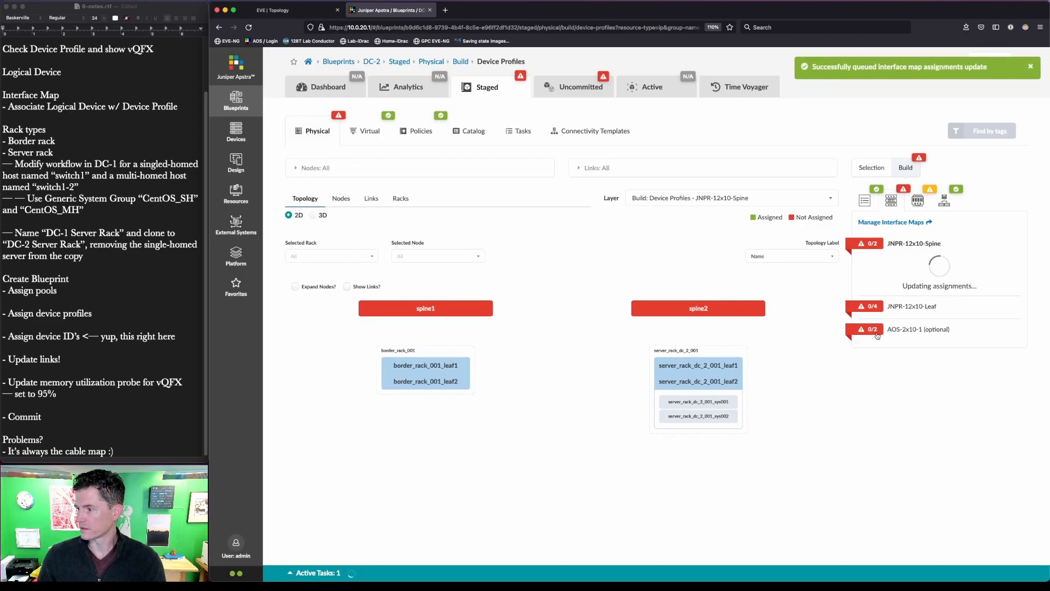
- Map all four DC-2 leafs to JNPR-12x10-Leaf, then list the nodes lacking system IDs
click(865, 310)
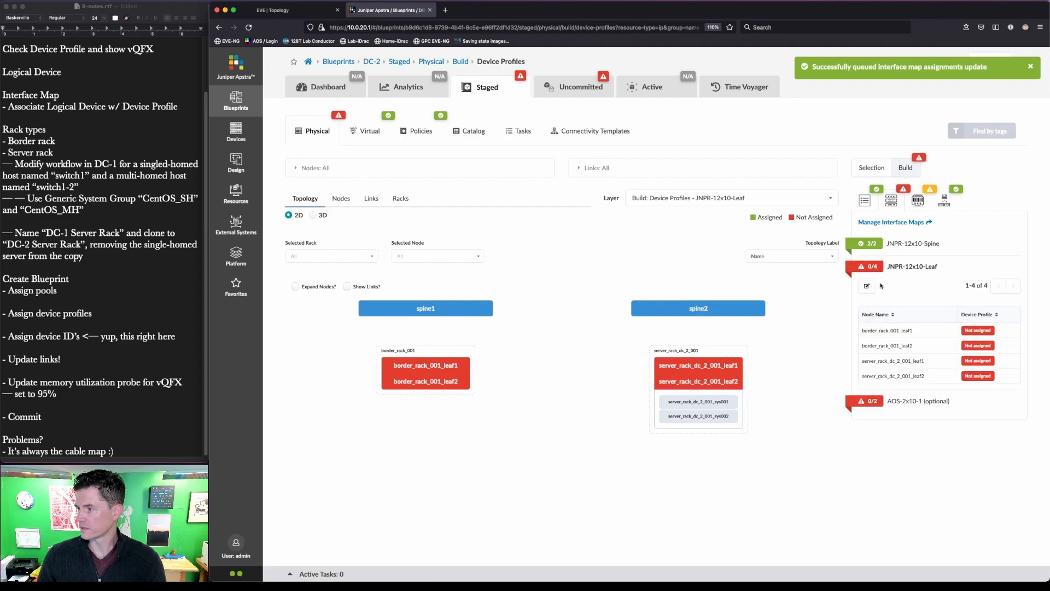
click(866, 287)
click(589, 298)
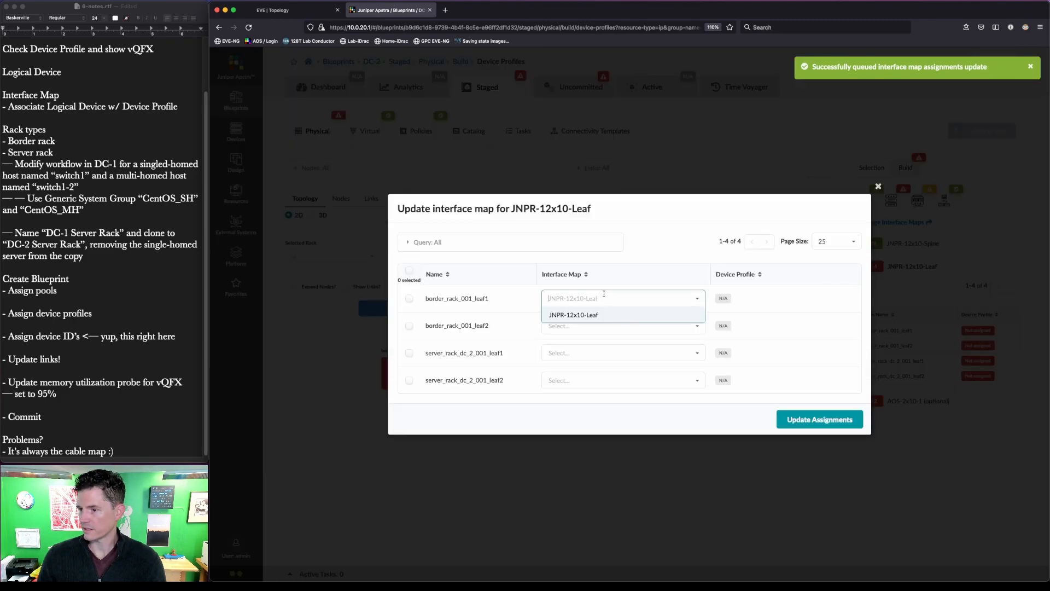
click(504, 280)
click(409, 270)
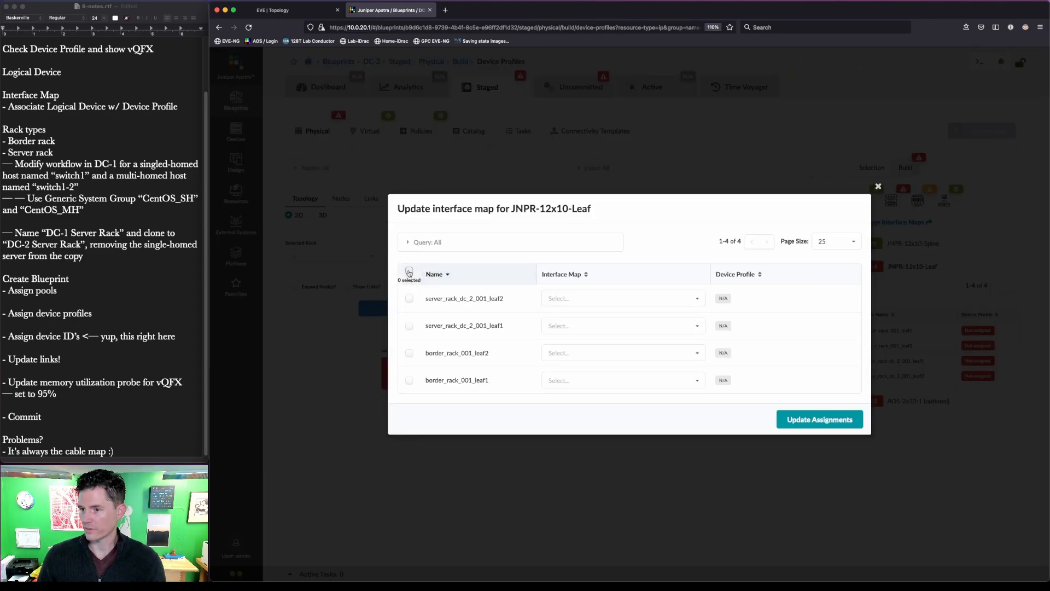
click(535, 262)
click(524, 280)
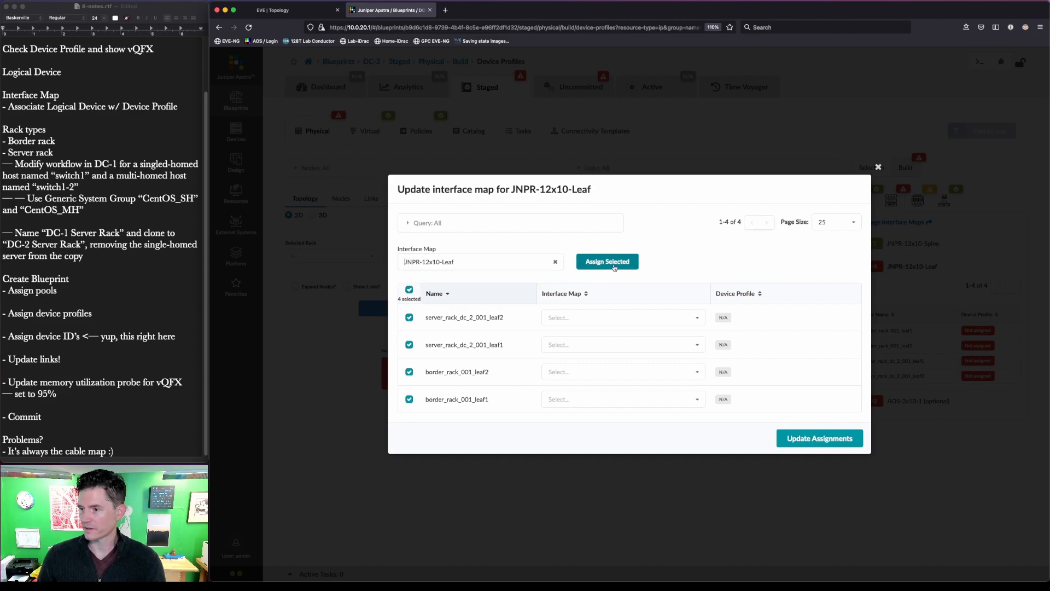
click(614, 265)
click(831, 422)
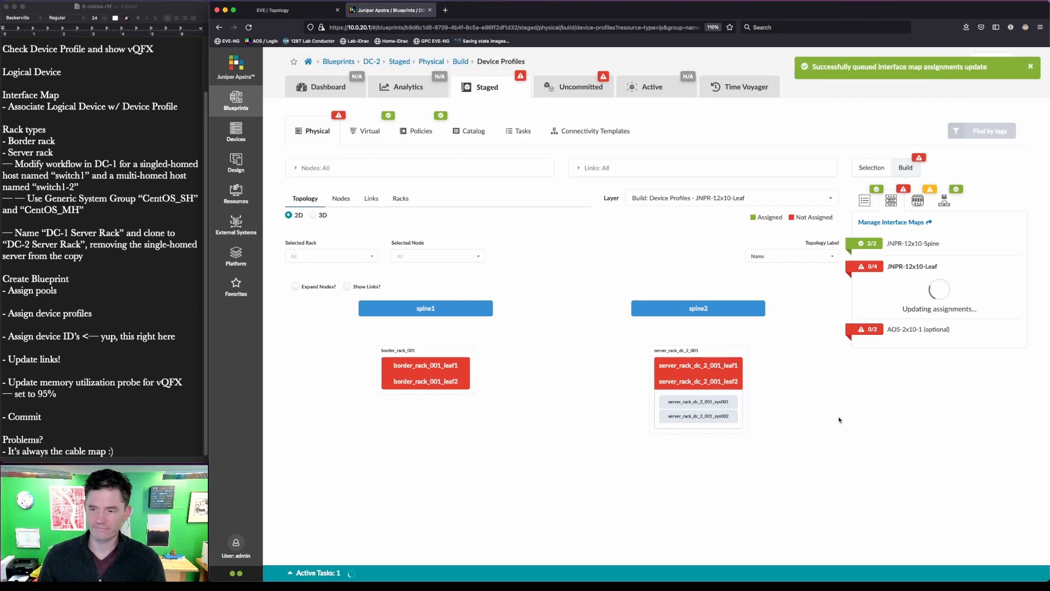
click(918, 201)
click(868, 235)
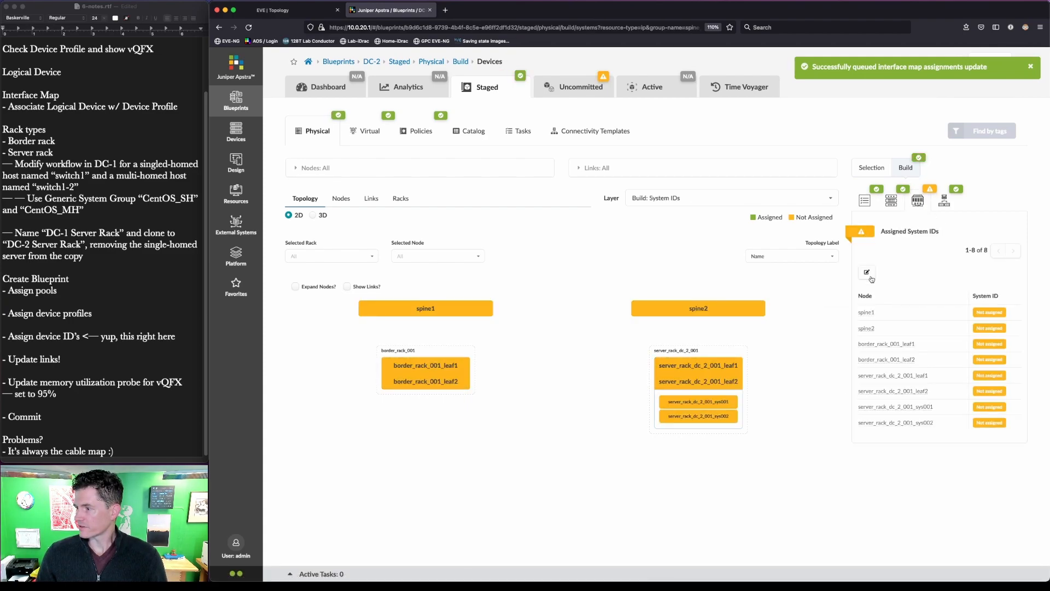
- Assign DC-2 spine1 and spine2 the devices at 10.0.20.21 and 10.0.20.22
click(868, 277)
key(ctrl+shift+Tab)
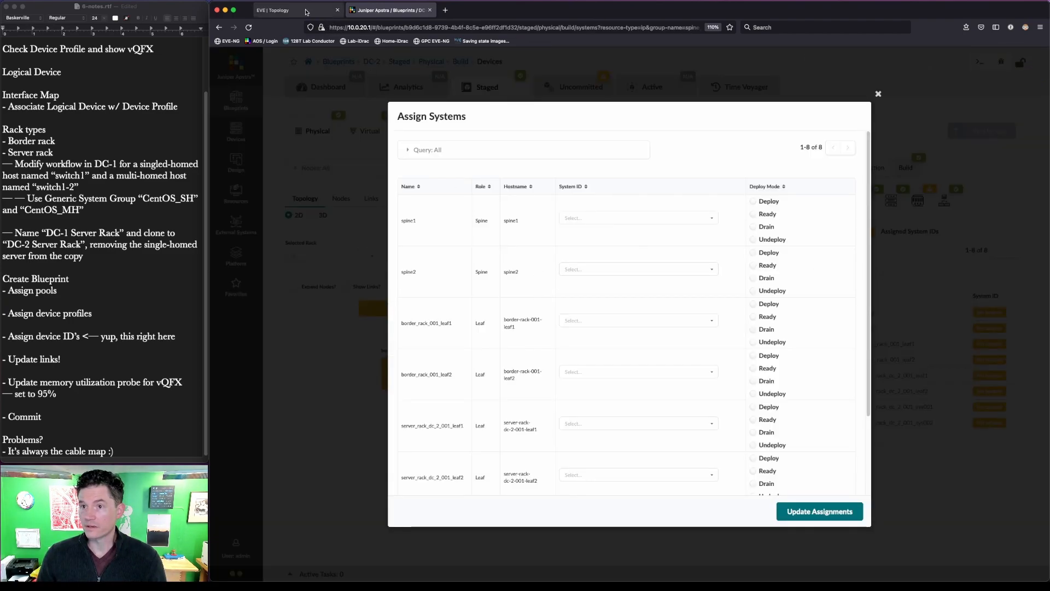
key(ctrl+a)
drag(929, 180, 970, 273)
key(Escape)
key(ctrl+Tab)
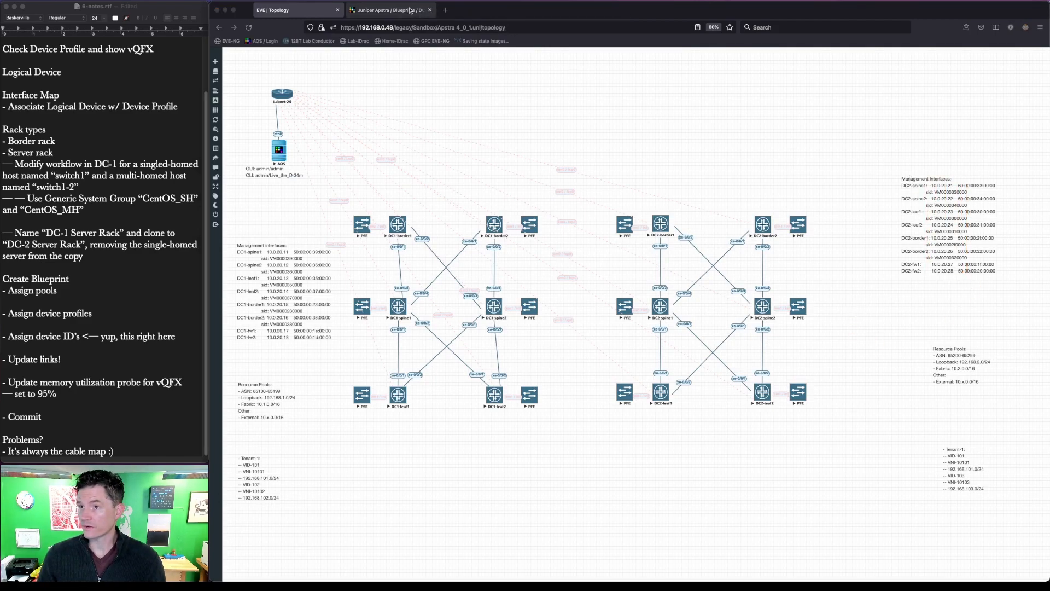
click(640, 218)
click(647, 233)
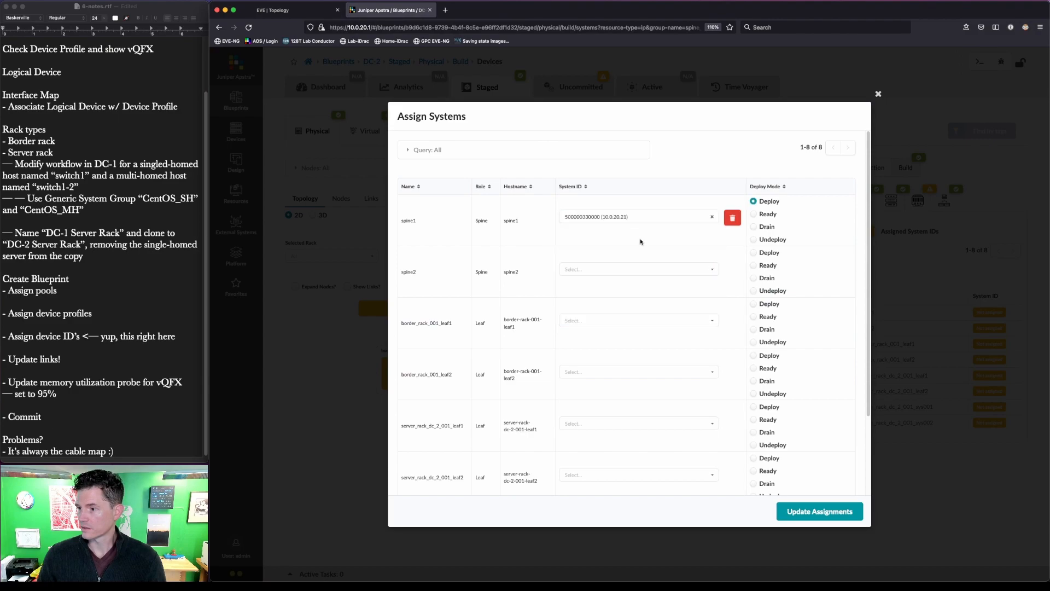
click(640, 269)
click(639, 318)
click(293, 9)
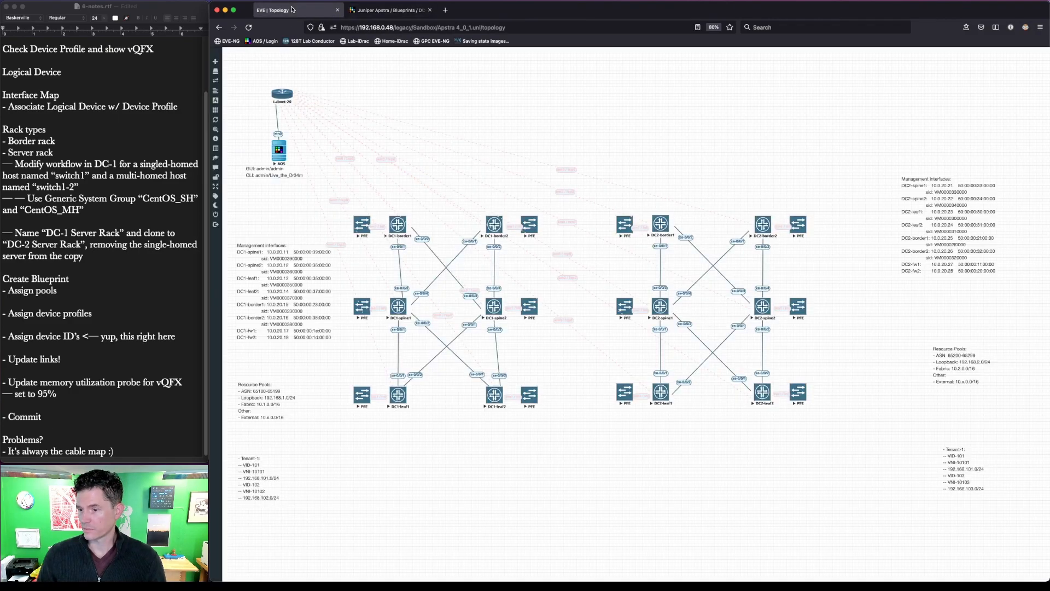
key(ctrl+alt+a)
drag(959, 260, 941, 232)
key(Escape)
click(404, 11)
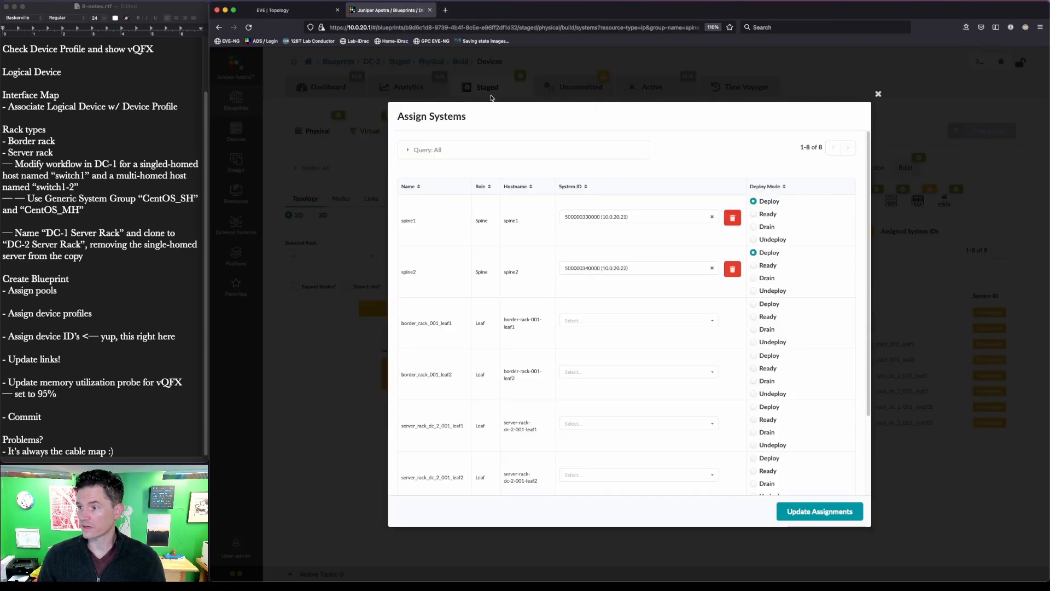
click(678, 319)
click(677, 352)
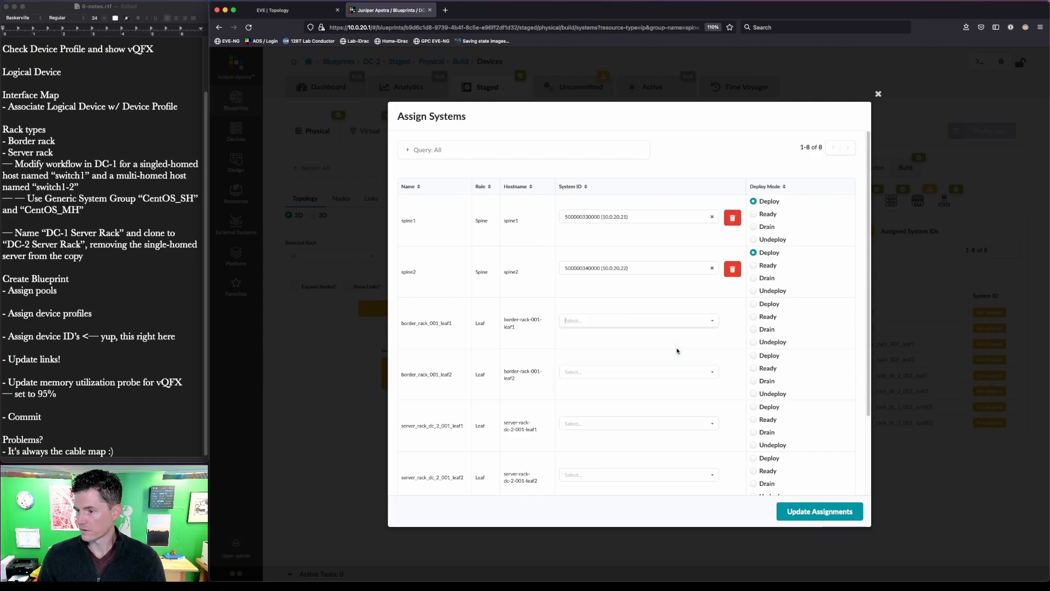
click(674, 373)
click(675, 407)
click(669, 425)
click(668, 441)
click(666, 475)
click(666, 490)
click(820, 511)
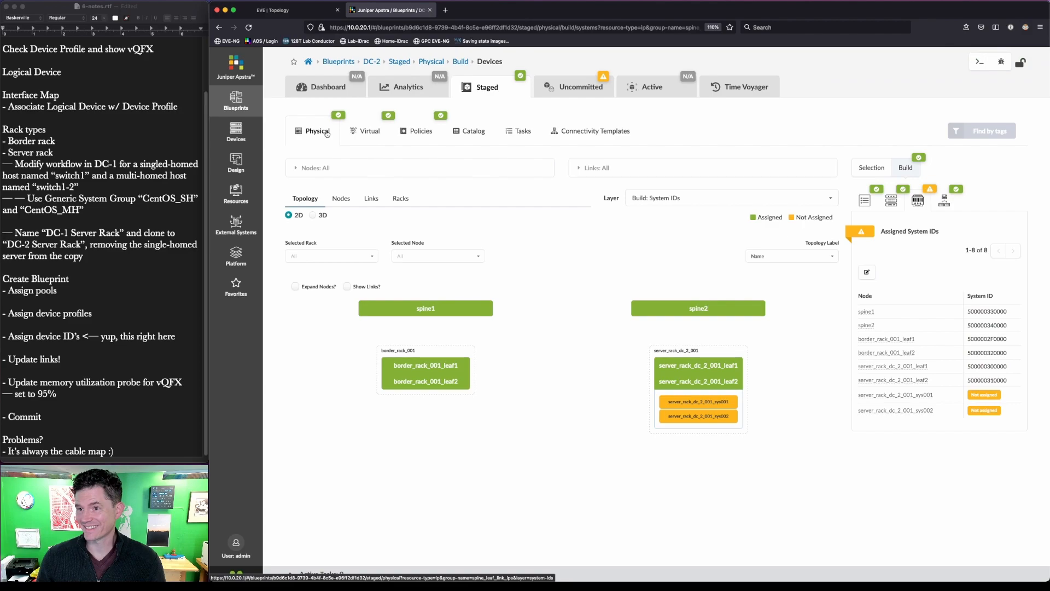
- Open DC-2's Links table and its cabling map editor to review the twelve spine-to-leaf interfaces
key(ctrl+shift+a)
key(Escape)
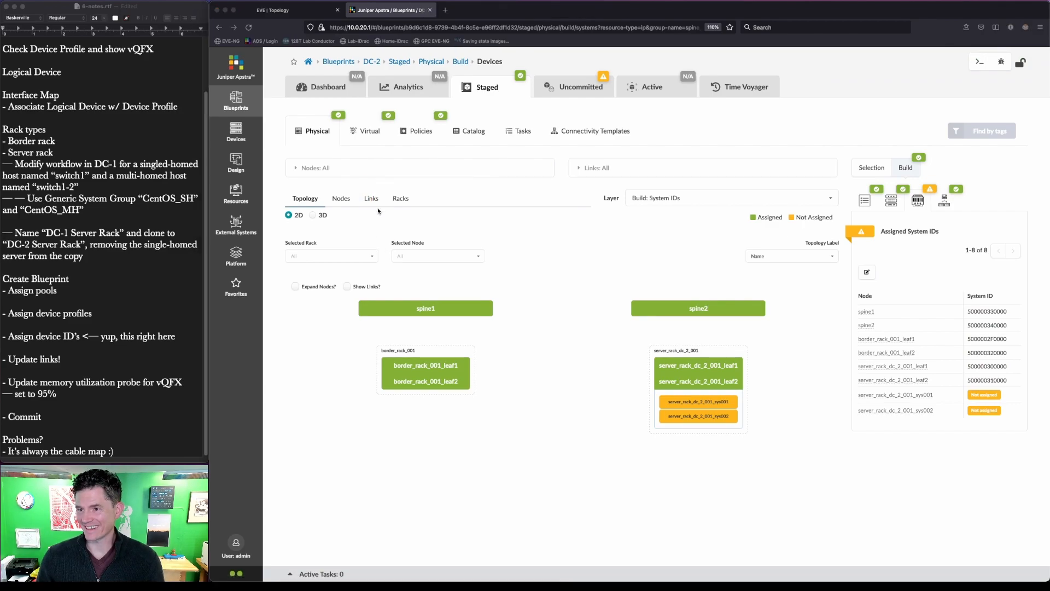
click(371, 198)
key(ctrl+shift+a)
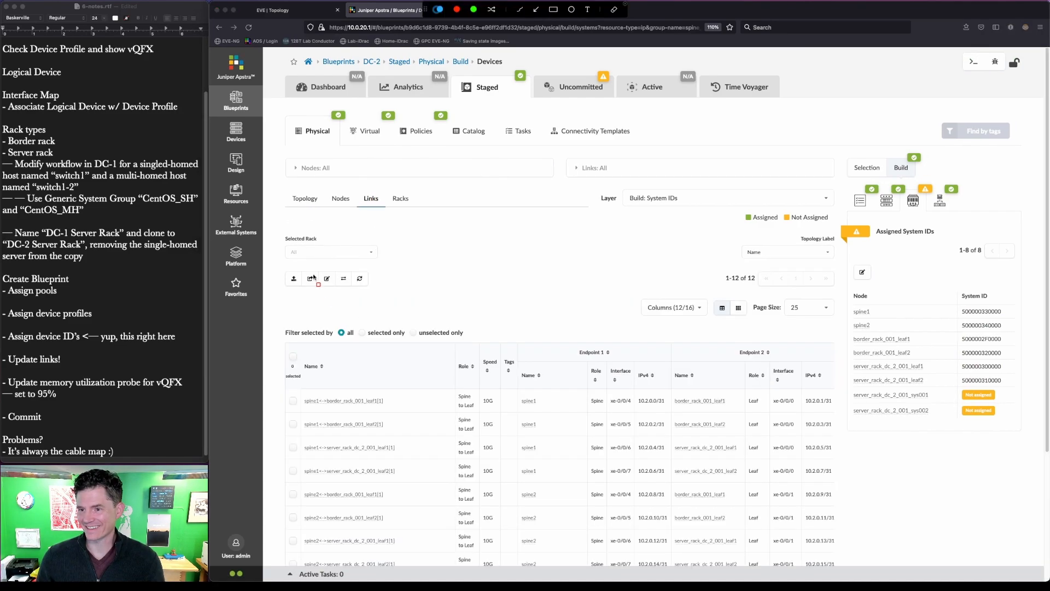
drag(317, 265, 342, 306)
key(Escape)
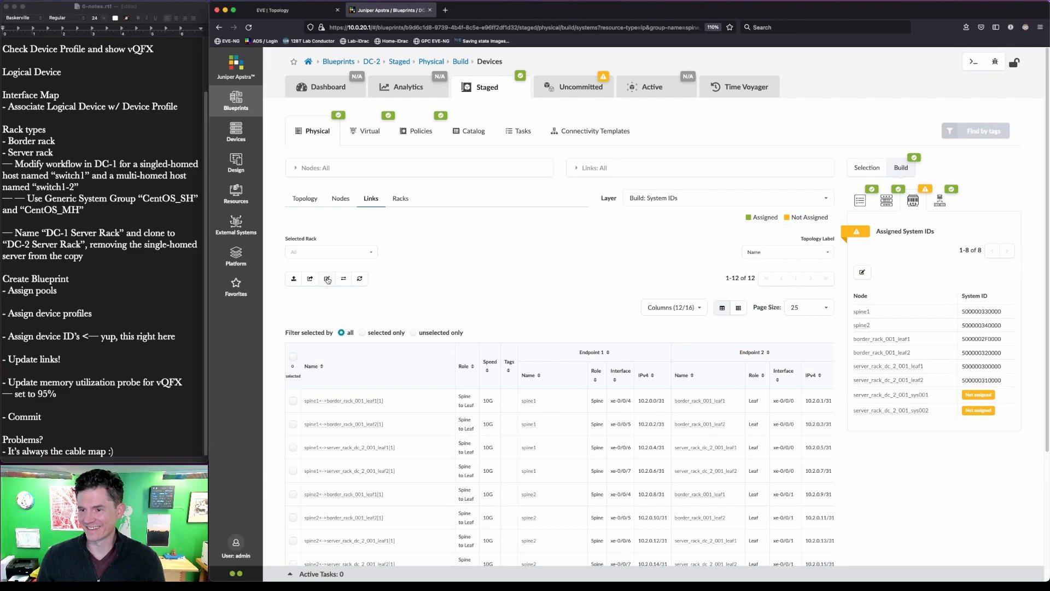
click(327, 278)
key(ctrl+shift+a)
mouse_move(460, 206)
mouse_down()
mouse_move(489, 432)
mouse_move(508, 487)
mouse_up()
mouse_move(792, 205)
mouse_down()
mouse_move(824, 265)
mouse_move(849, 389)
mouse_up()
key(Escape)
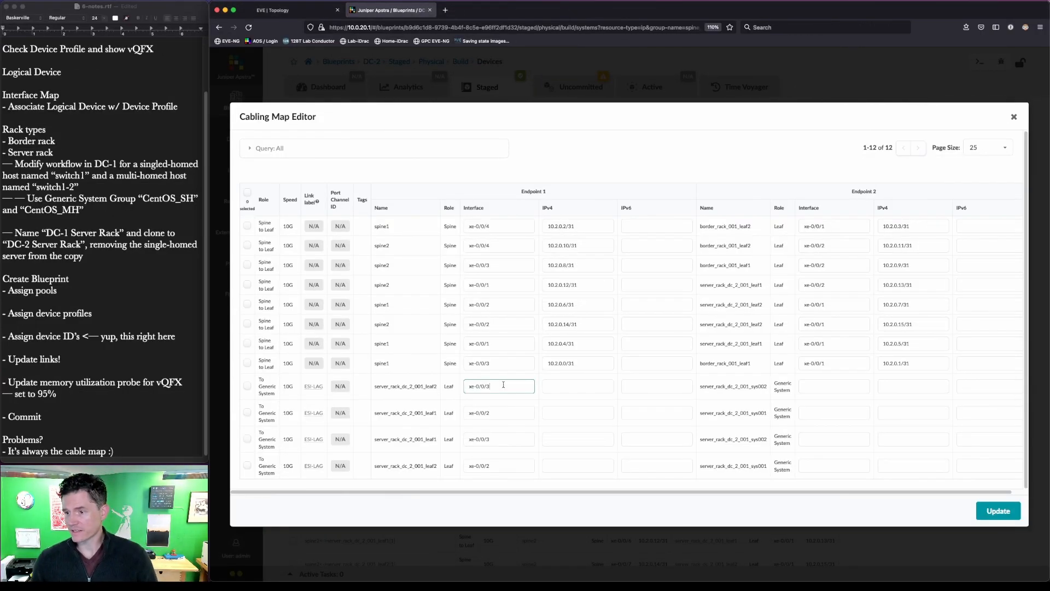
- Compare DC-2's generic-system links against the actual cabling in the EVE-NG lab topology
click(300, 12)
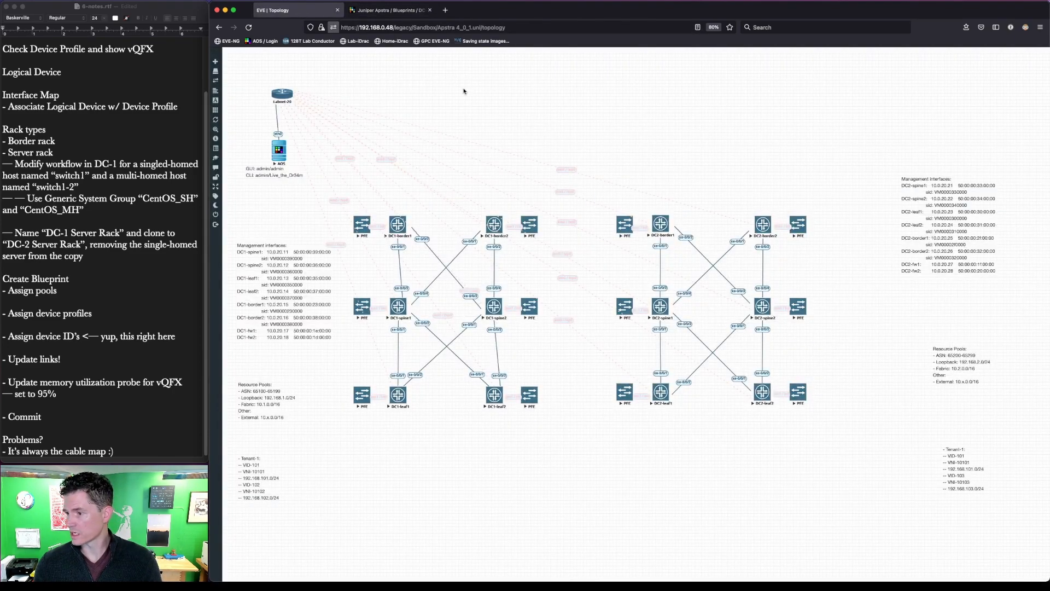
key(ctrl+a)
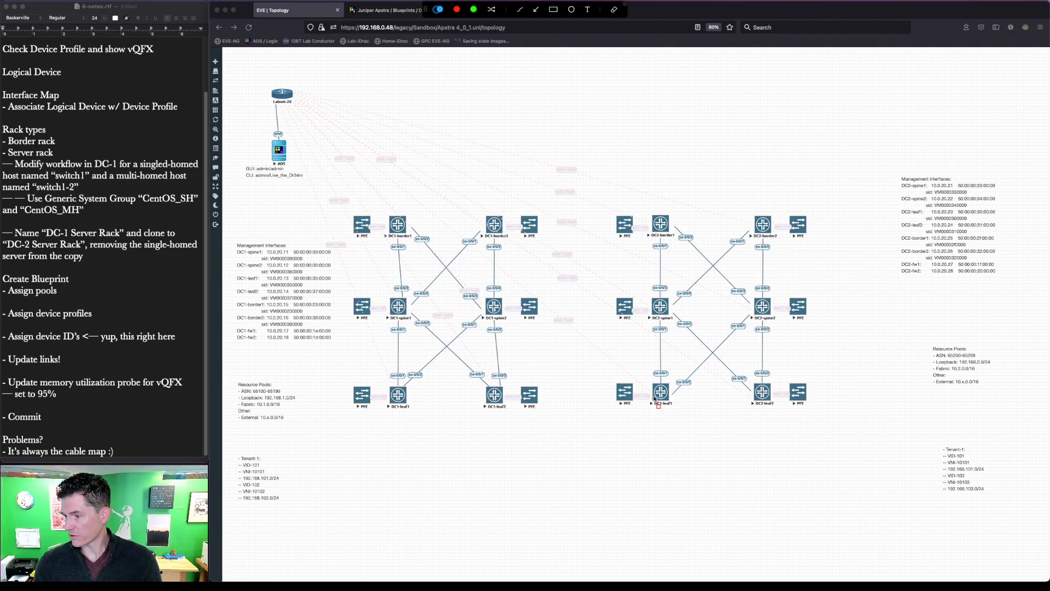
key(Escape)
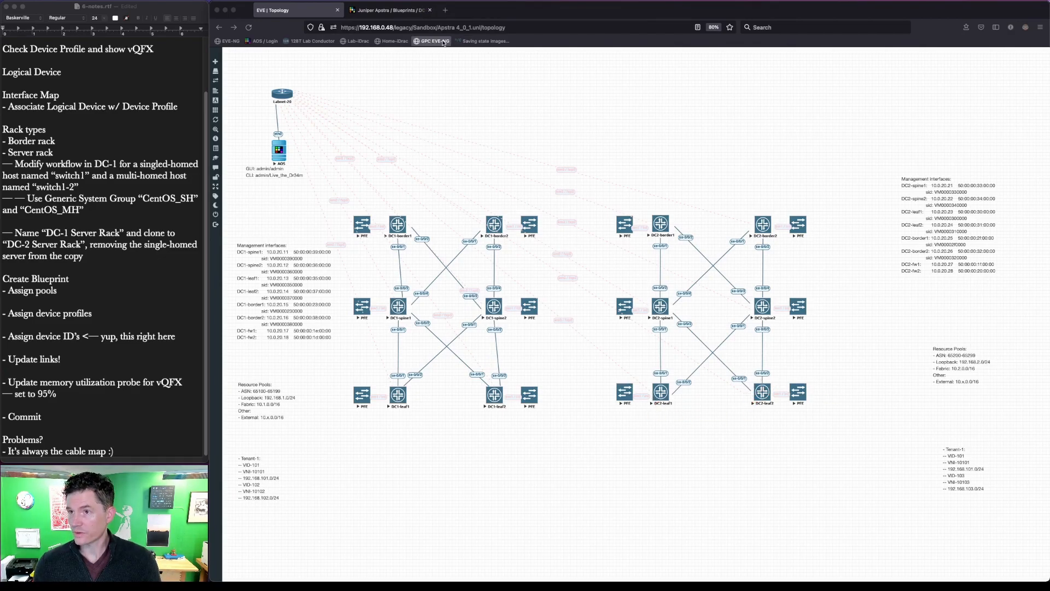
click(403, 14)
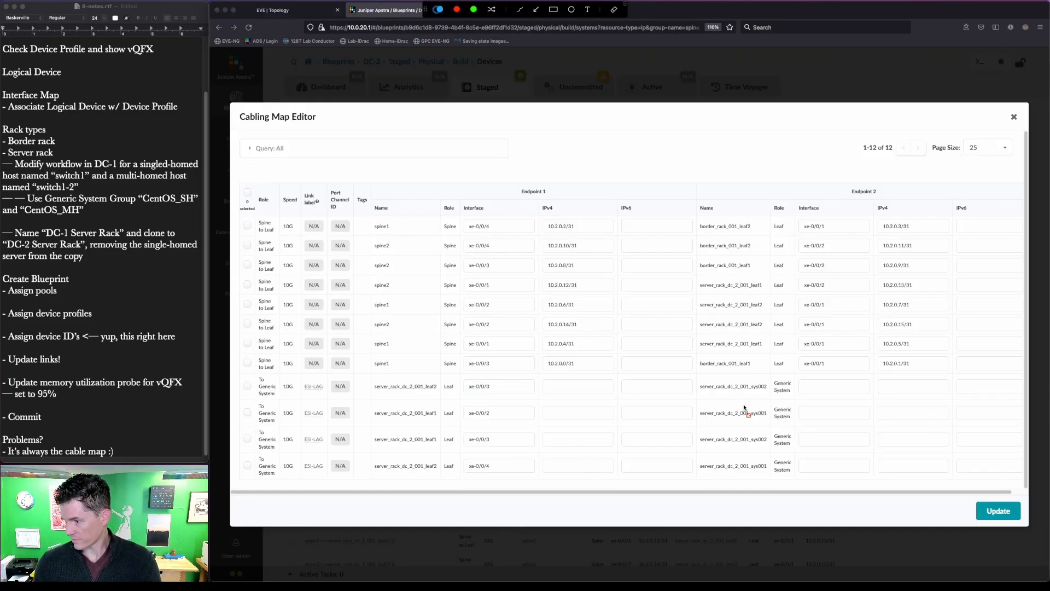
drag(744, 405, 770, 421)
drag(749, 457, 772, 474)
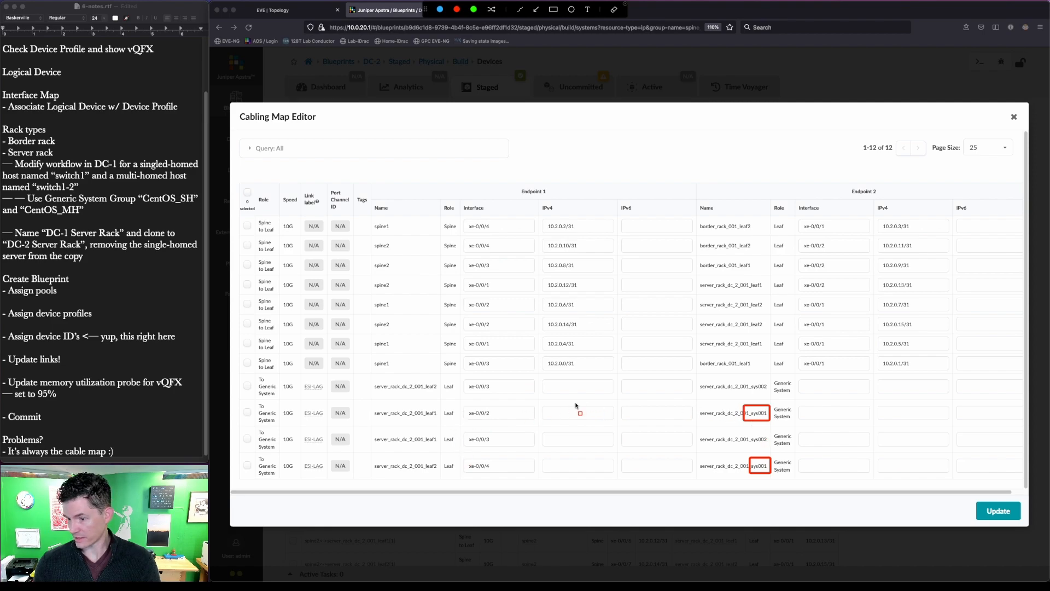
key(Escape)
- Change the leaf interfaces to xe-0/0/3 for sys001 and xe-0/0/4 for sys002, then save the map
click(513, 414)
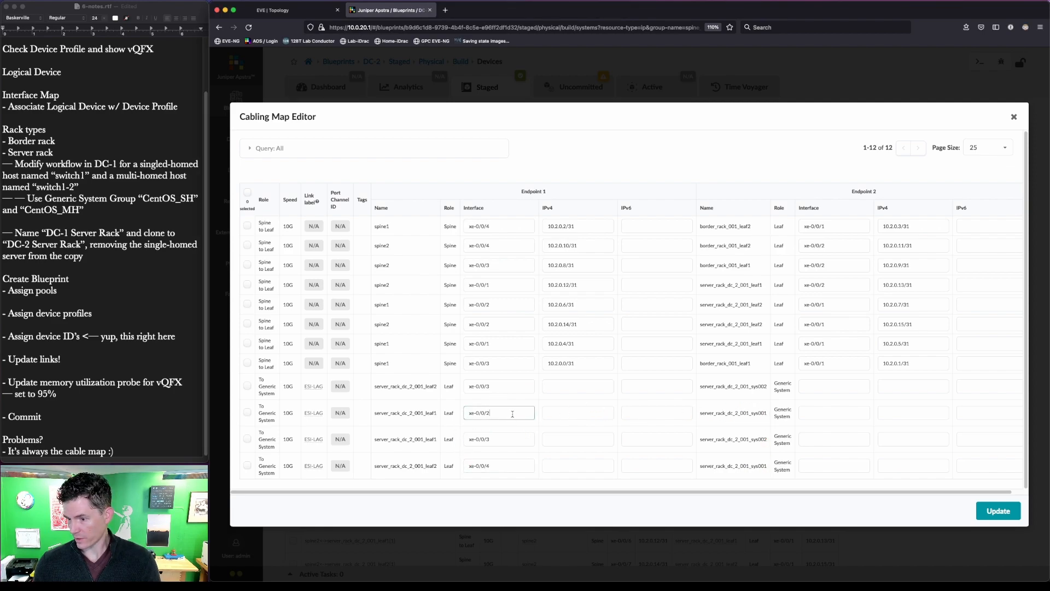
click(513, 466)
key(BackSpace)
click(500, 386)
click(503, 441)
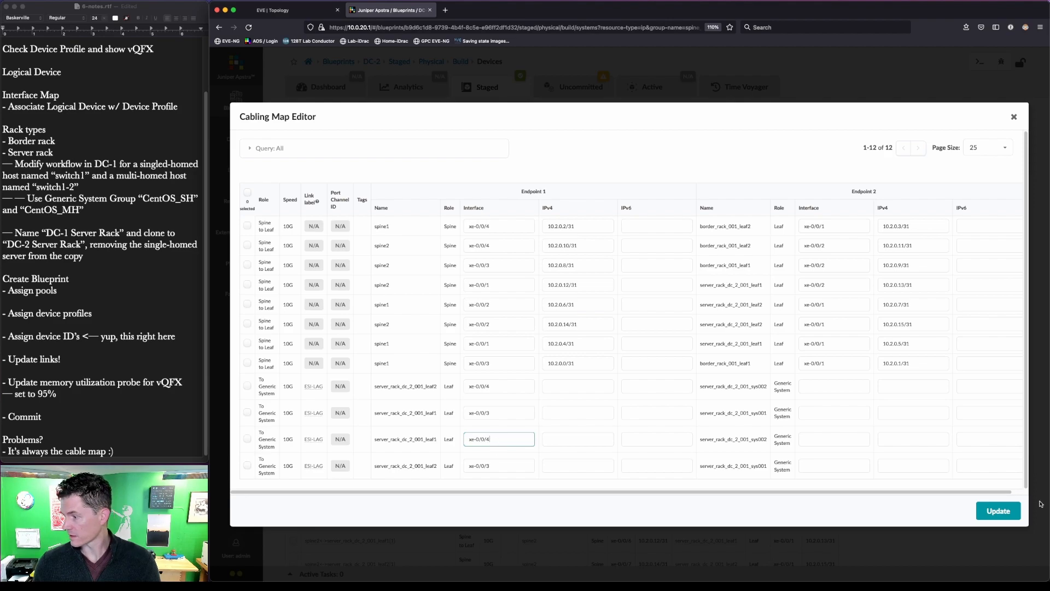
click(1007, 509)
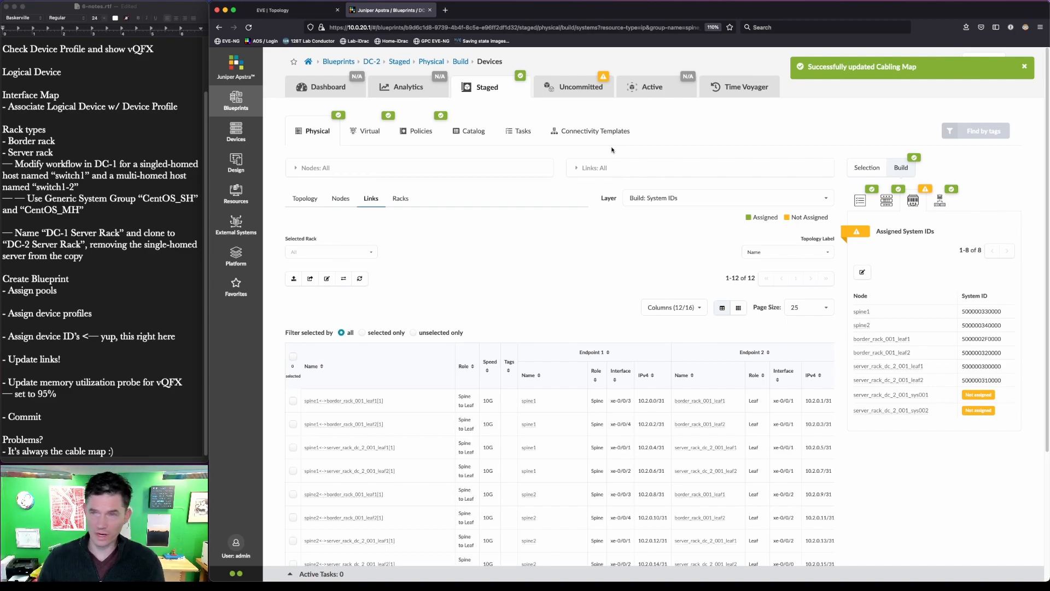
- Commit the pending DC-2 changes to the active blueprint
click(565, 96)
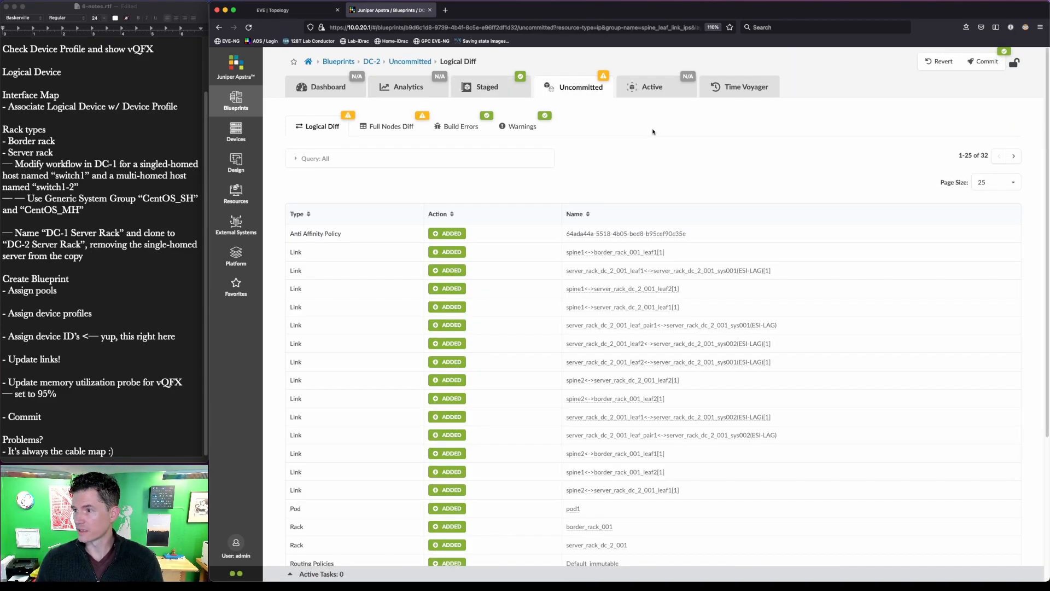
click(989, 63)
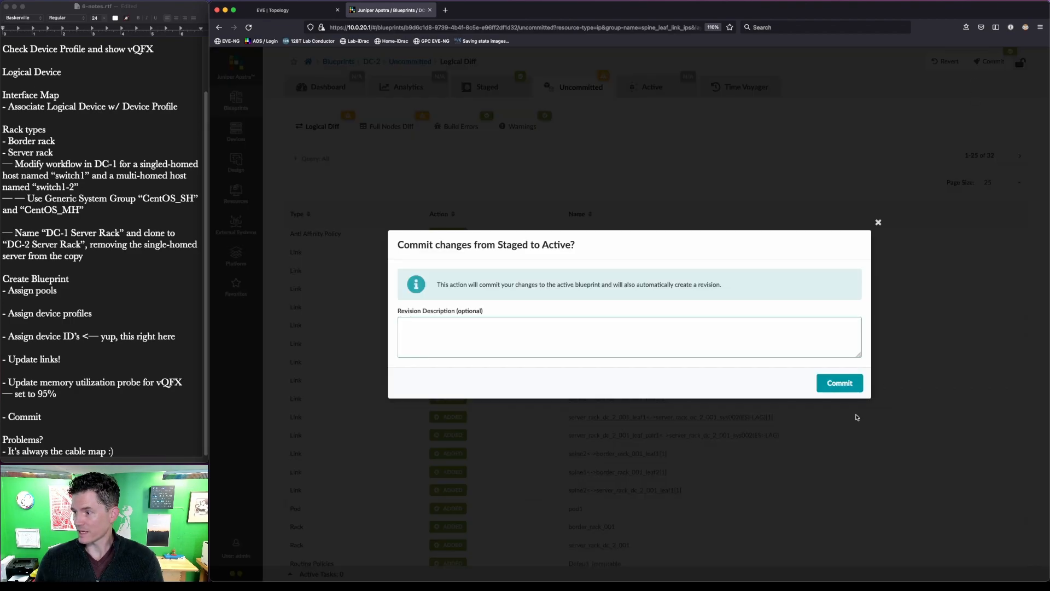
click(832, 383)
- Open the DC-1 blueprint's staged physical build with its links shown as a table
click(339, 63)
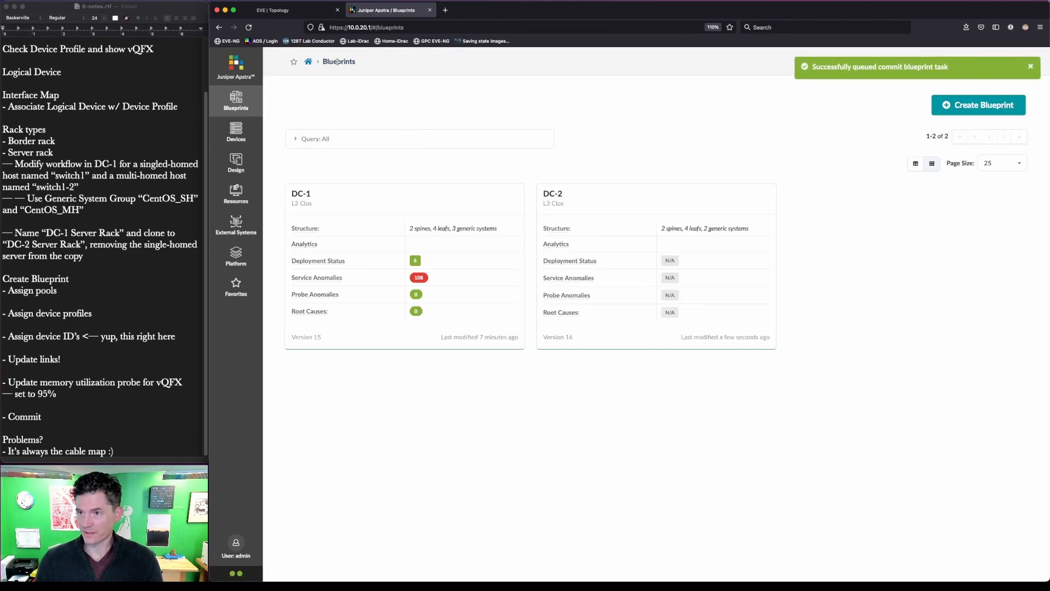
click(307, 196)
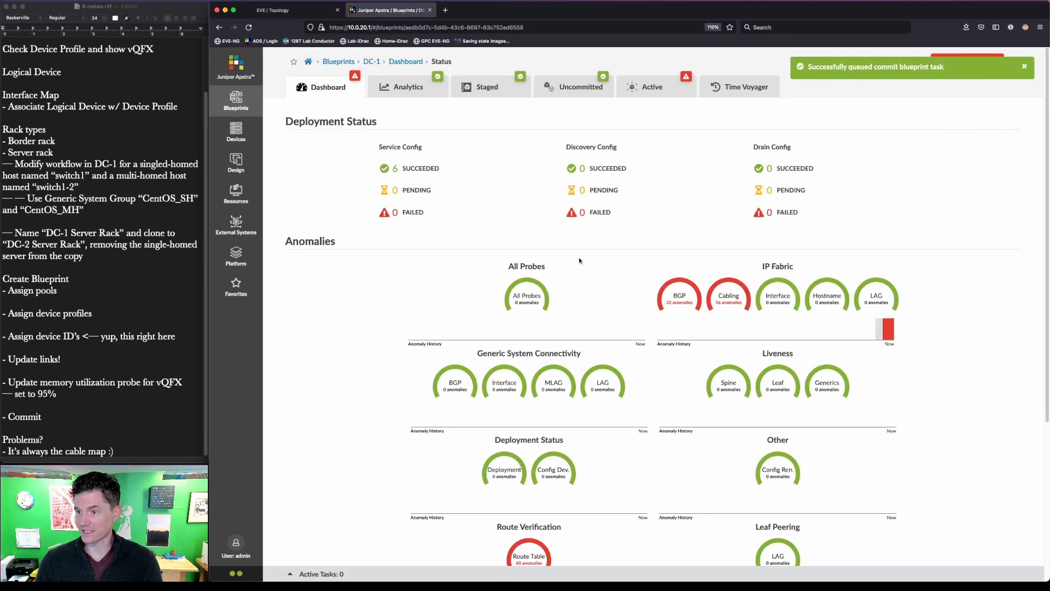
click(485, 88)
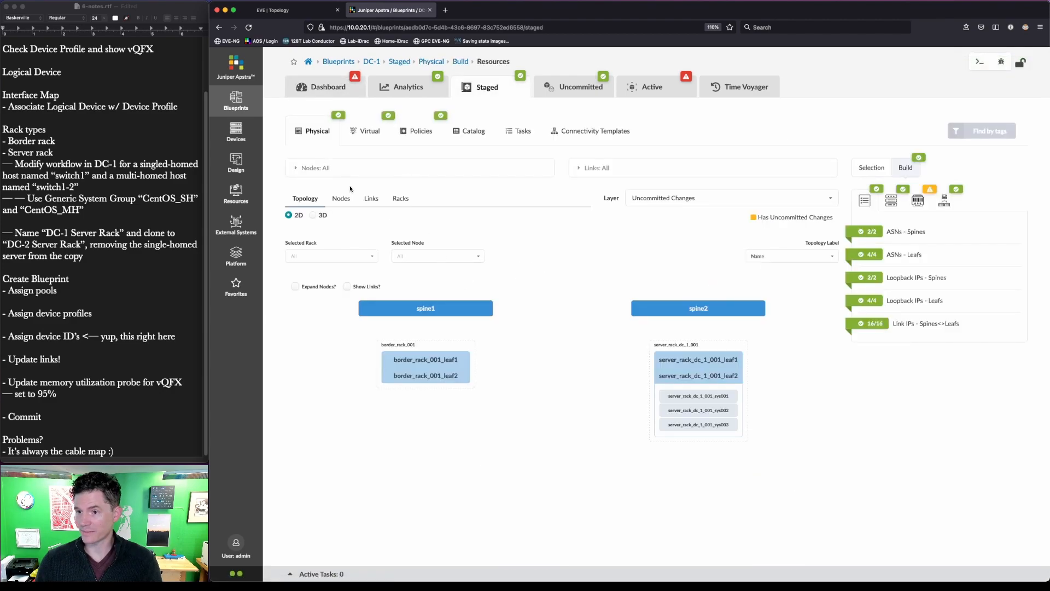
click(374, 199)
- Edit the leaf interfaces of DC-1's generic-system links in the cabling map editor
click(326, 278)
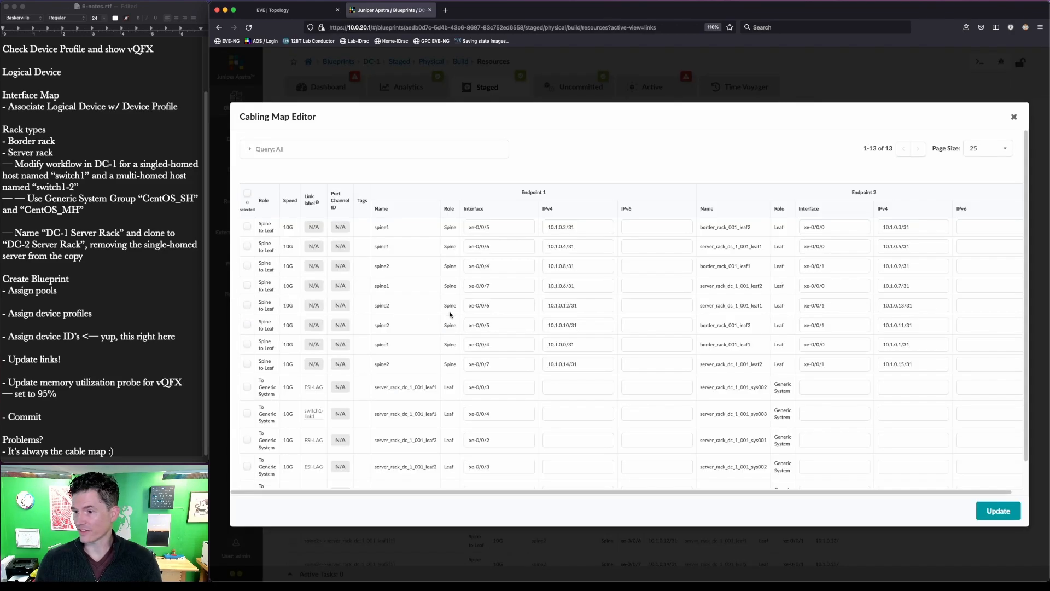
key(ctrl+shift+a)
mouse_move(448, 210)
mouse_down()
mouse_move(476, 476)
mouse_move(501, 487)
mouse_up()
key(Escape)
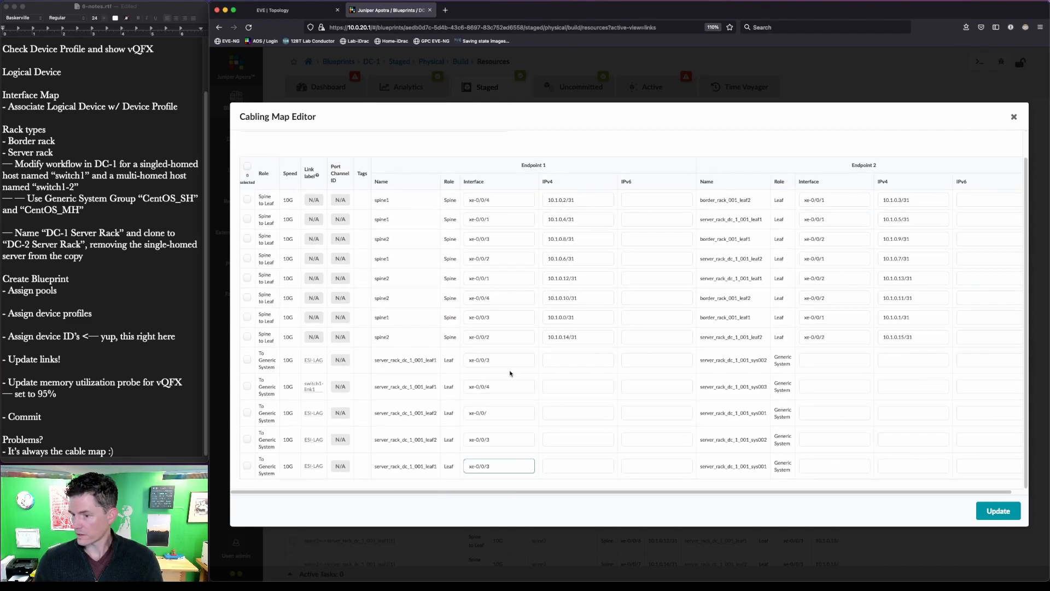
click(507, 362)
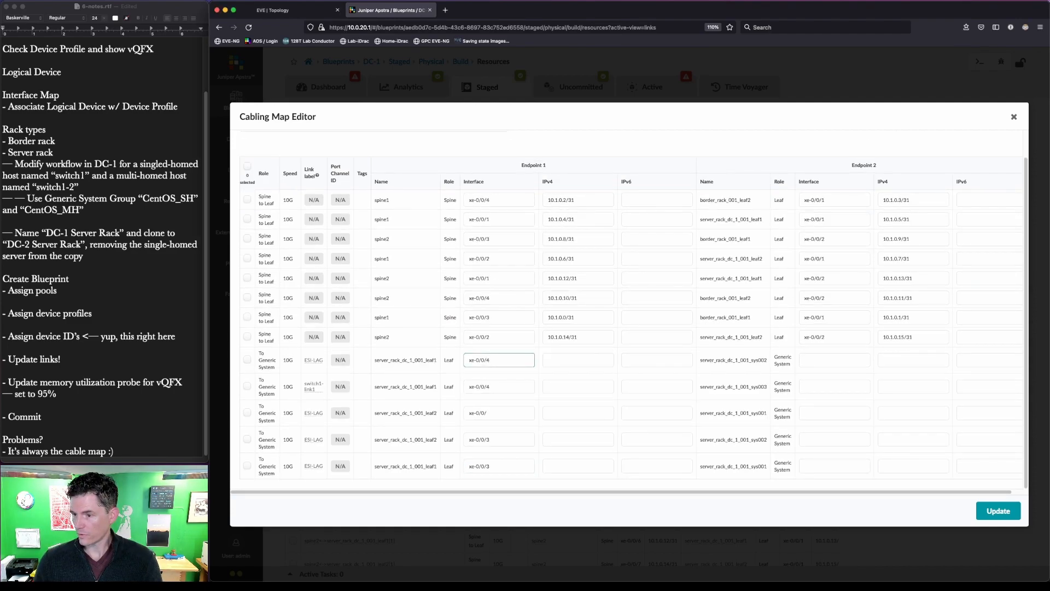
click(501, 440)
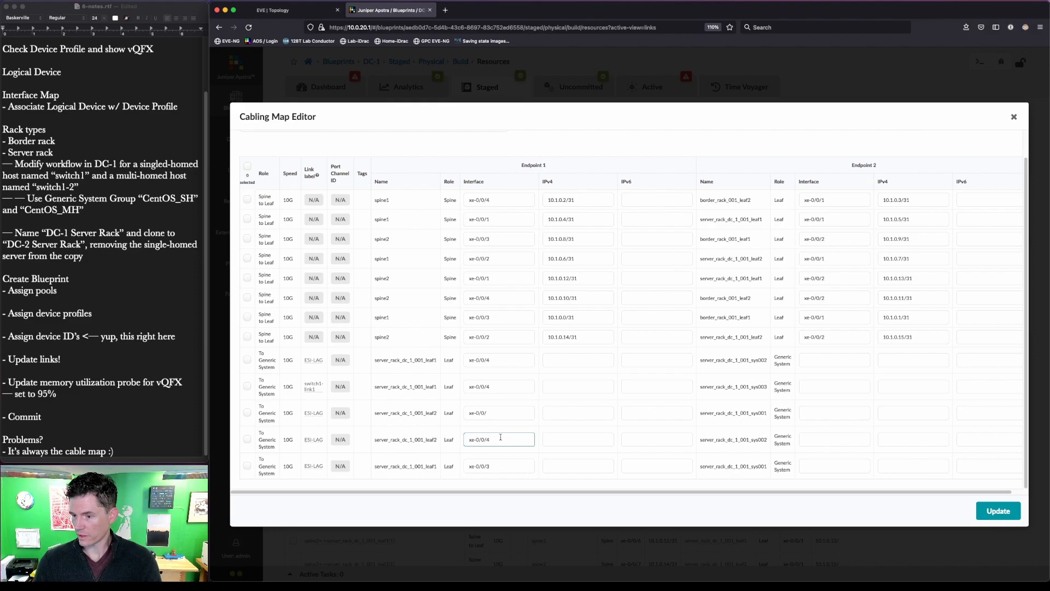
click(504, 381)
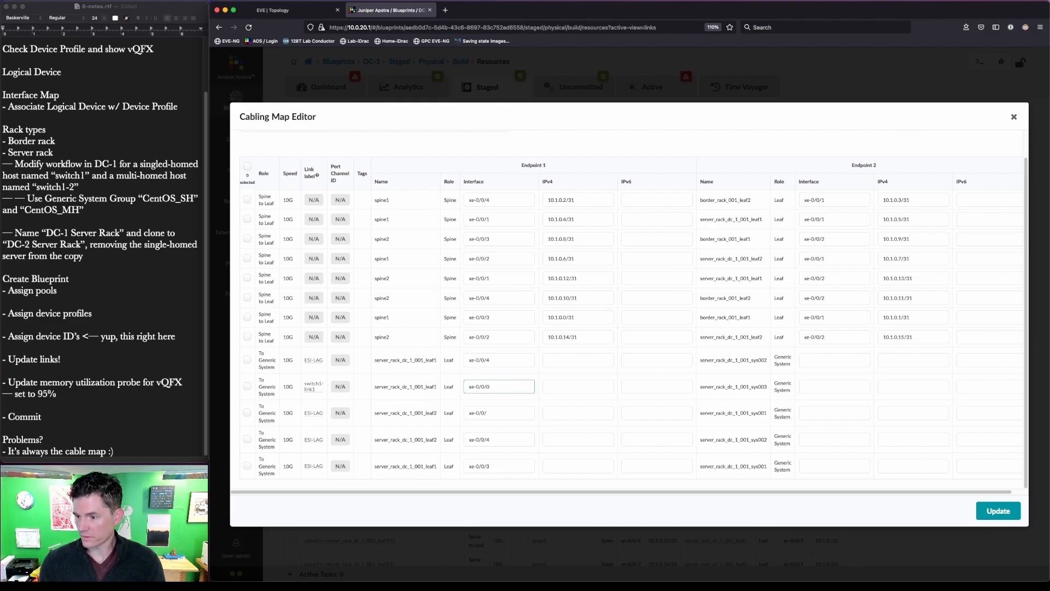
- Check against the lab topology, fix the incomplete xe-0/0/ entry, and save DC-1's cabling map
click(317, 10)
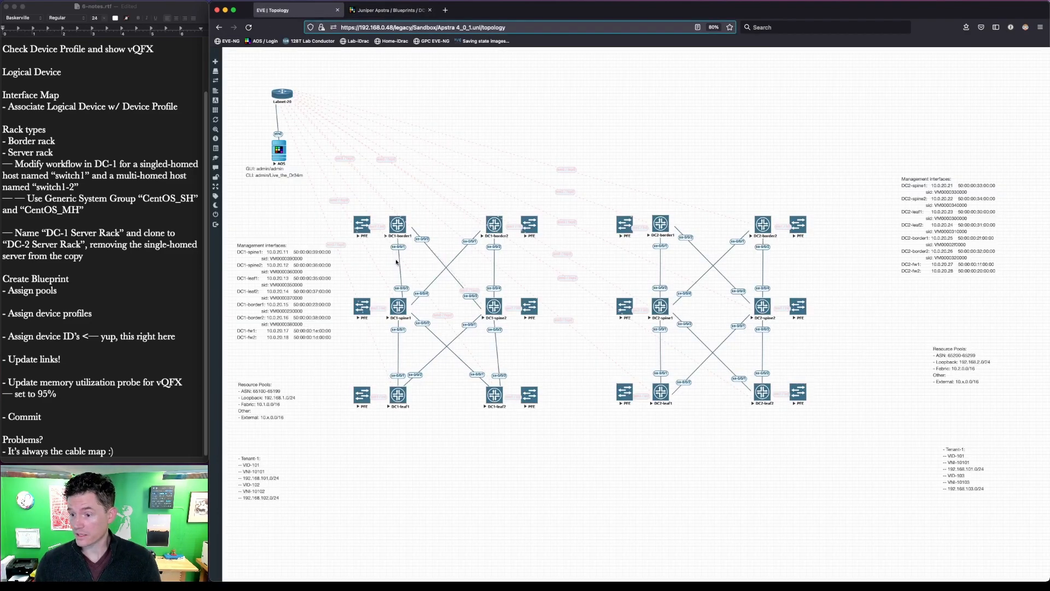
click(388, 10)
click(1006, 513)
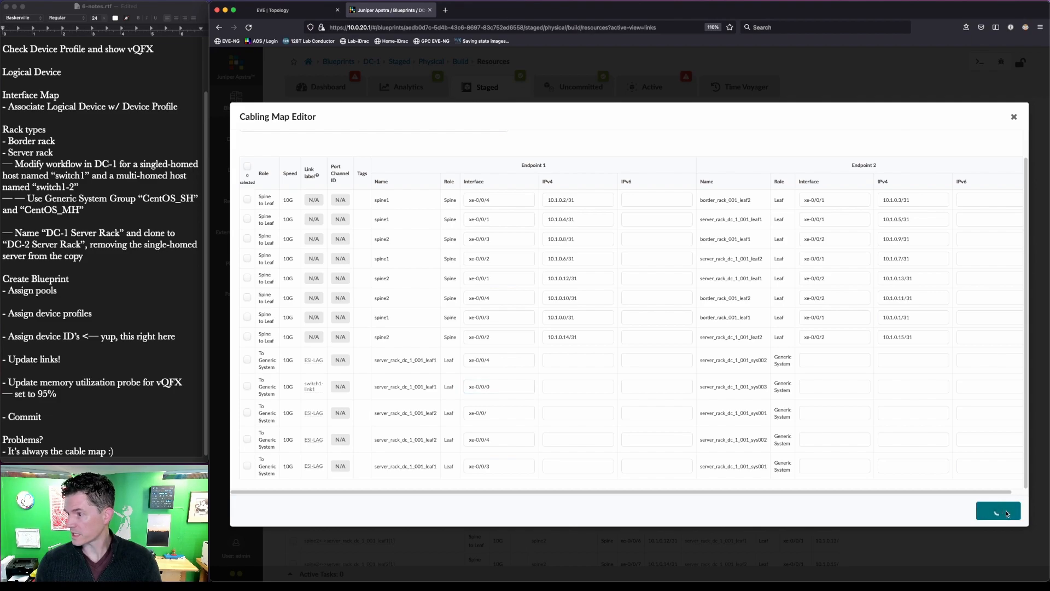
click(512, 409)
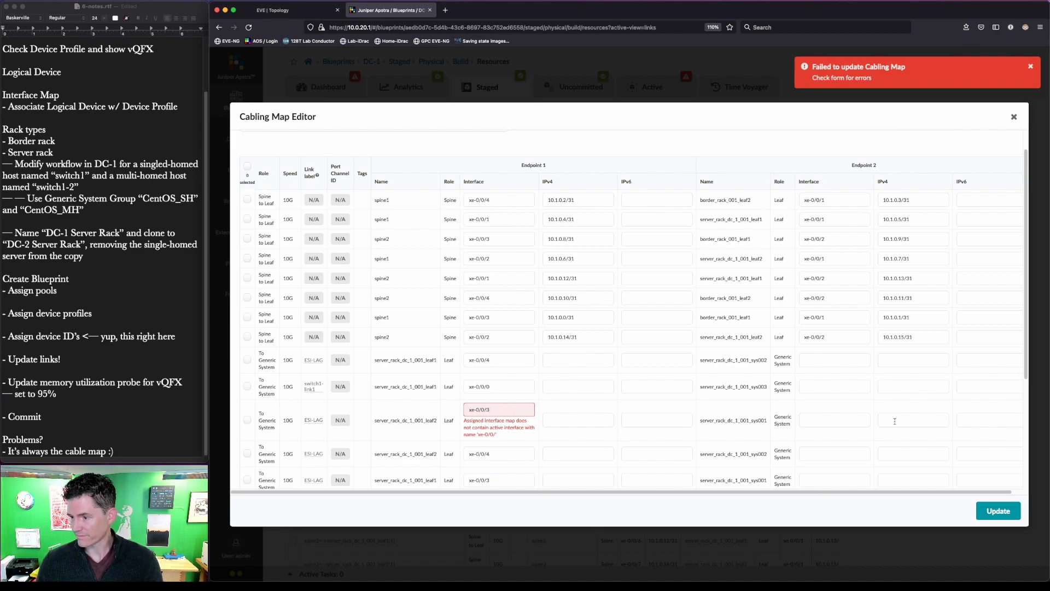
click(985, 511)
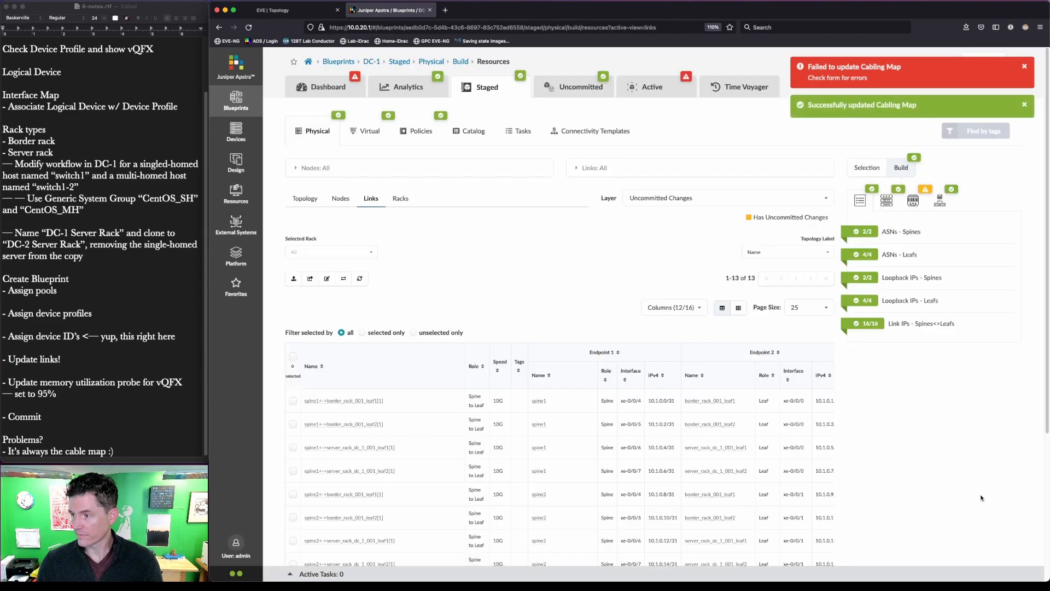
- Commit DC-1's staged link changes to active and return to the blueprints overview
click(602, 87)
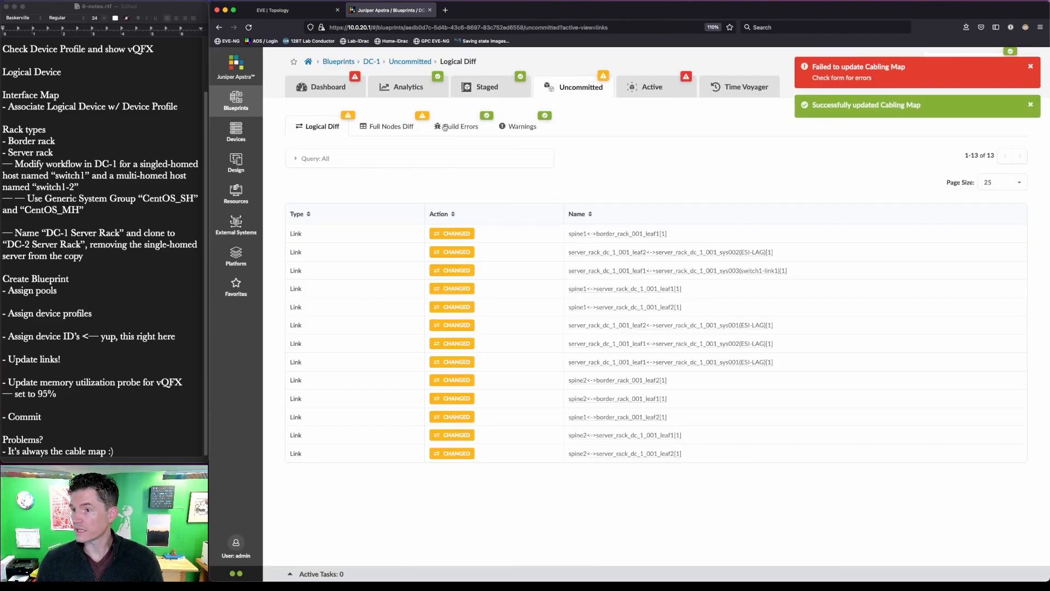
click(1030, 67)
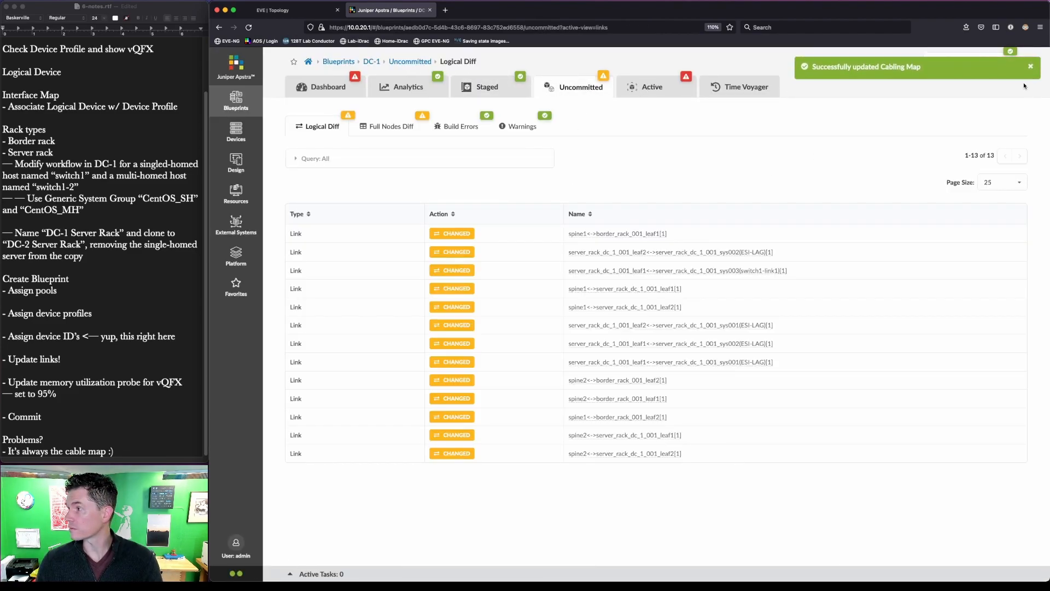
click(990, 68)
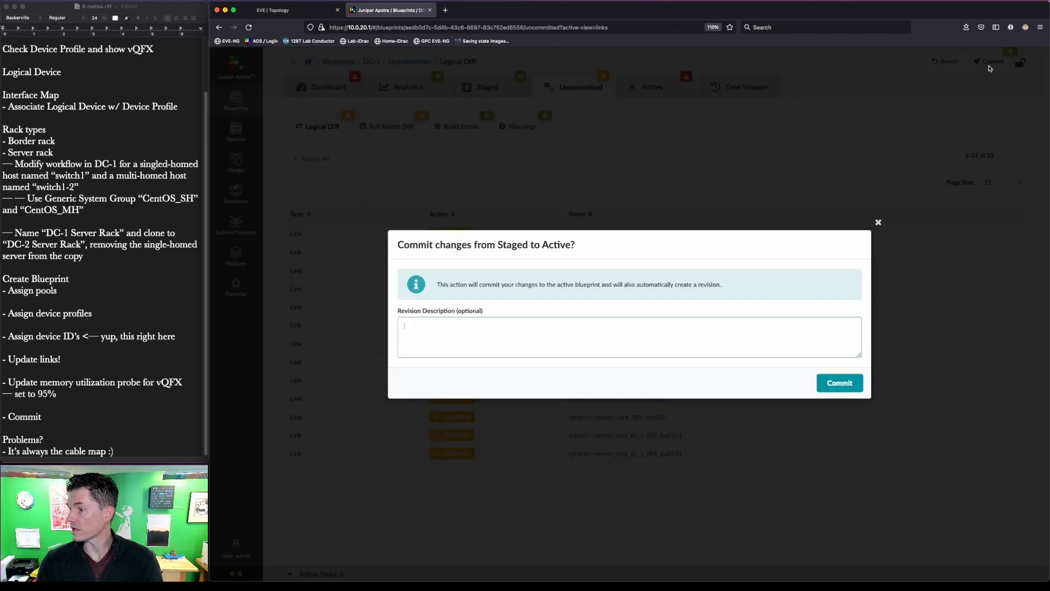
click(857, 379)
click(333, 62)
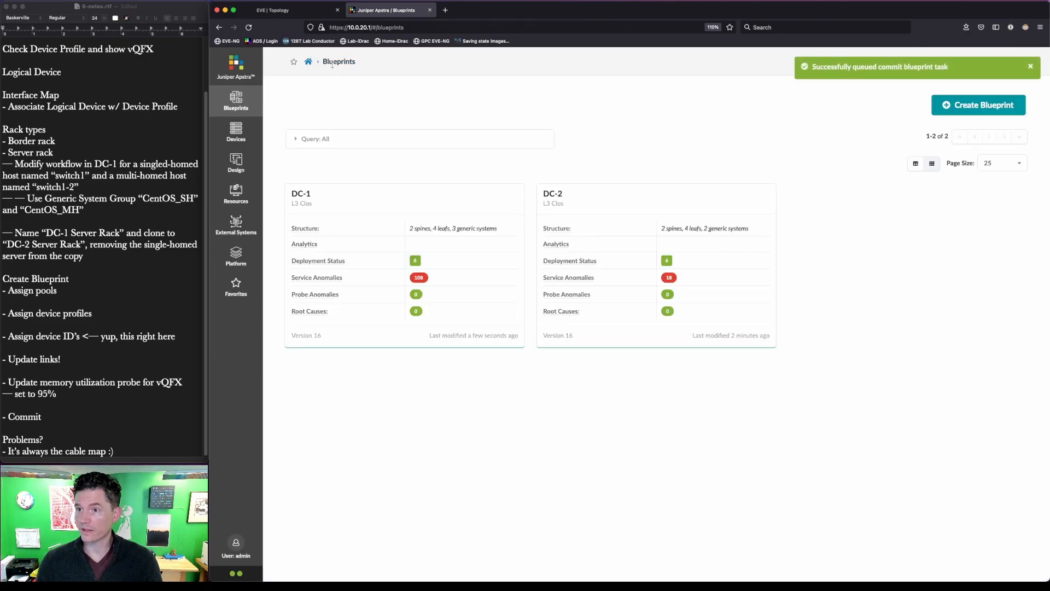
- Open DC-2, review its active BGP anomalies, and go back to its status dashboard
click(551, 194)
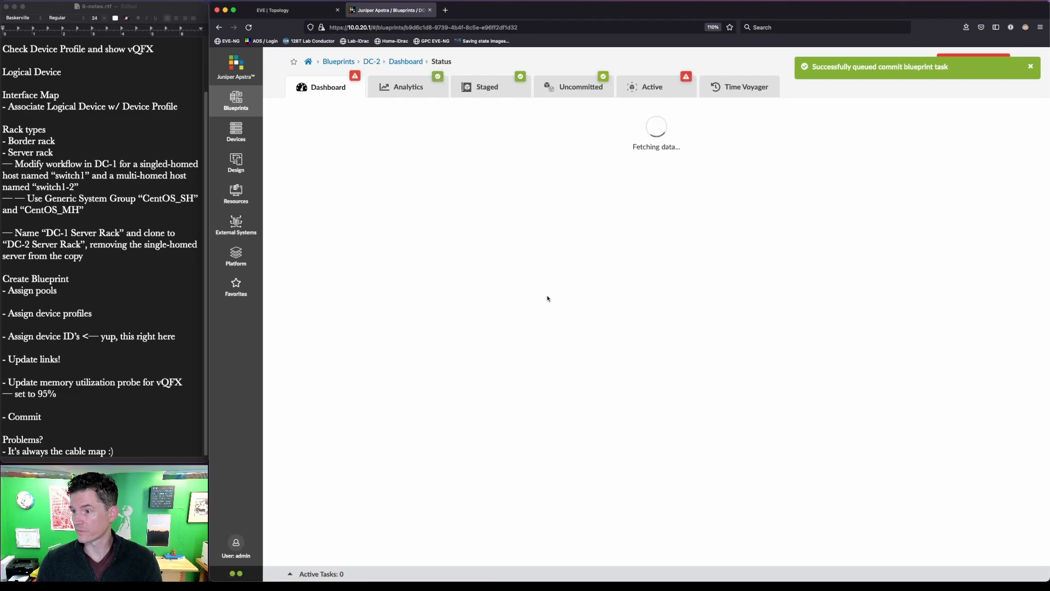
click(677, 300)
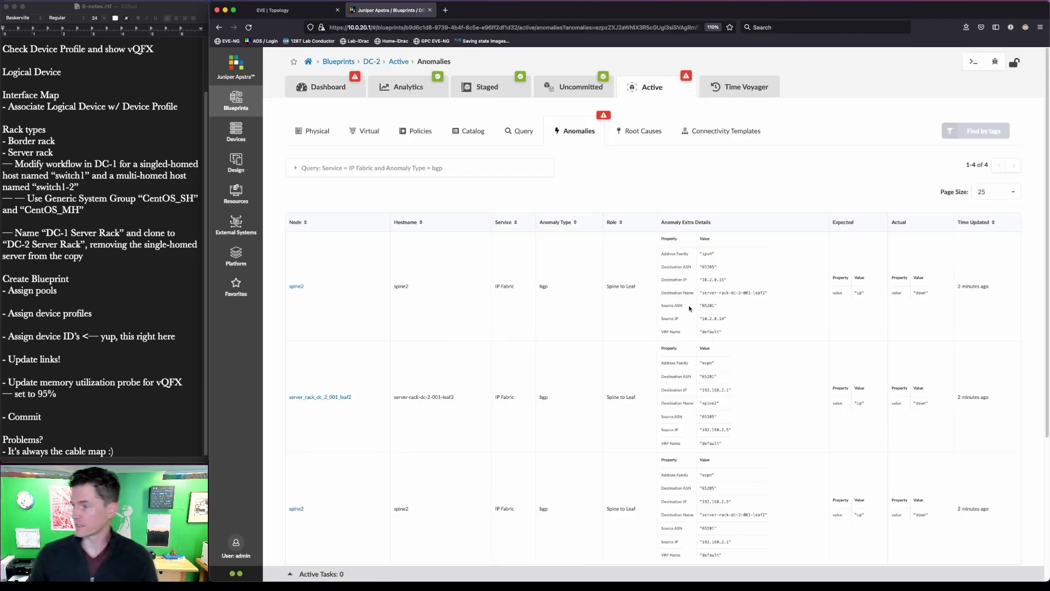
scroll(810, 330, down, 3)
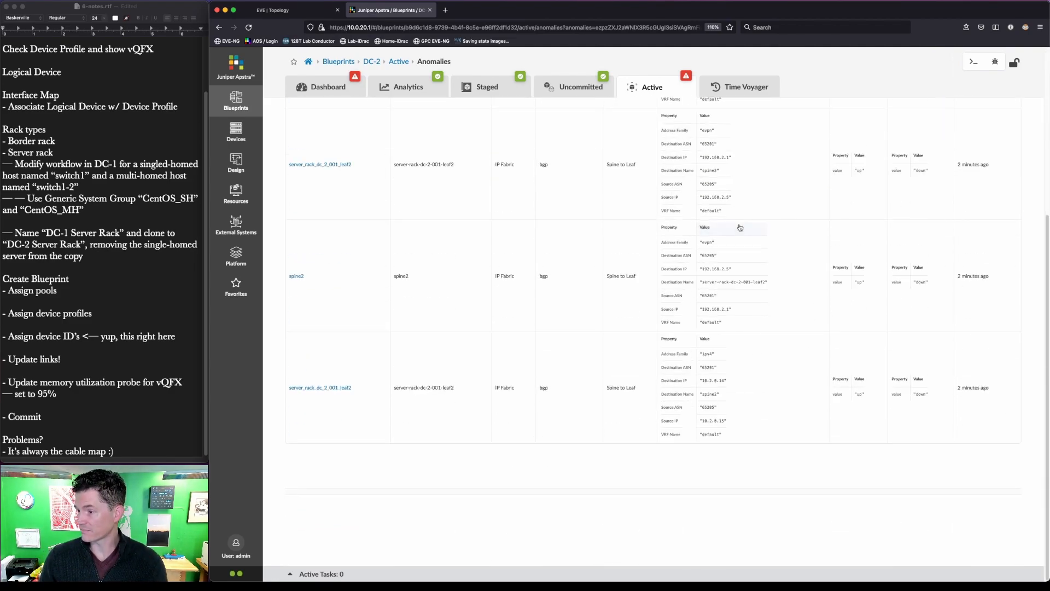
scroll(741, 383, up, 3)
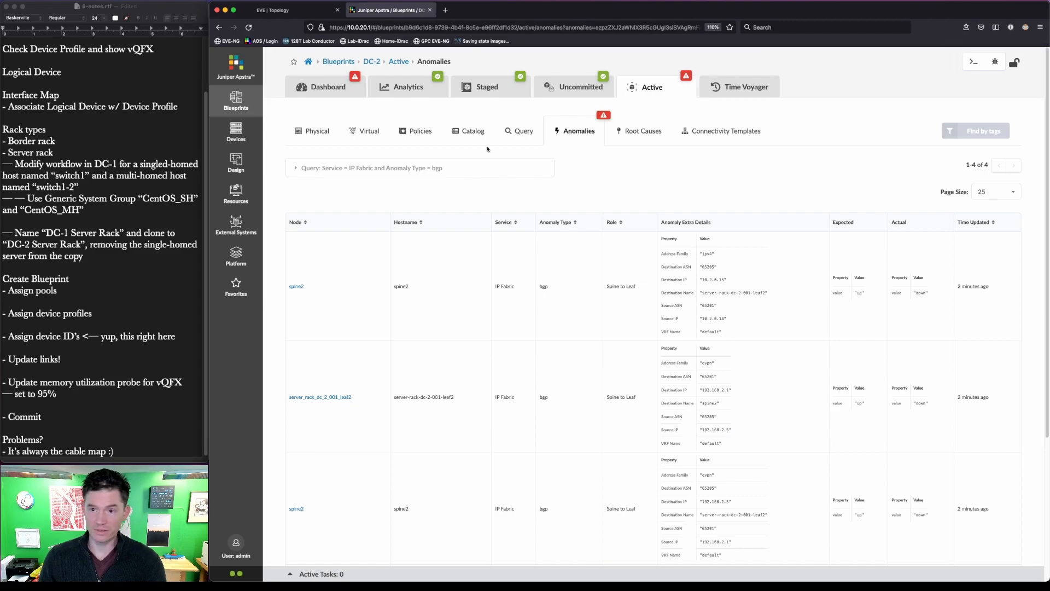
click(324, 86)
scroll(642, 391, down, 5)
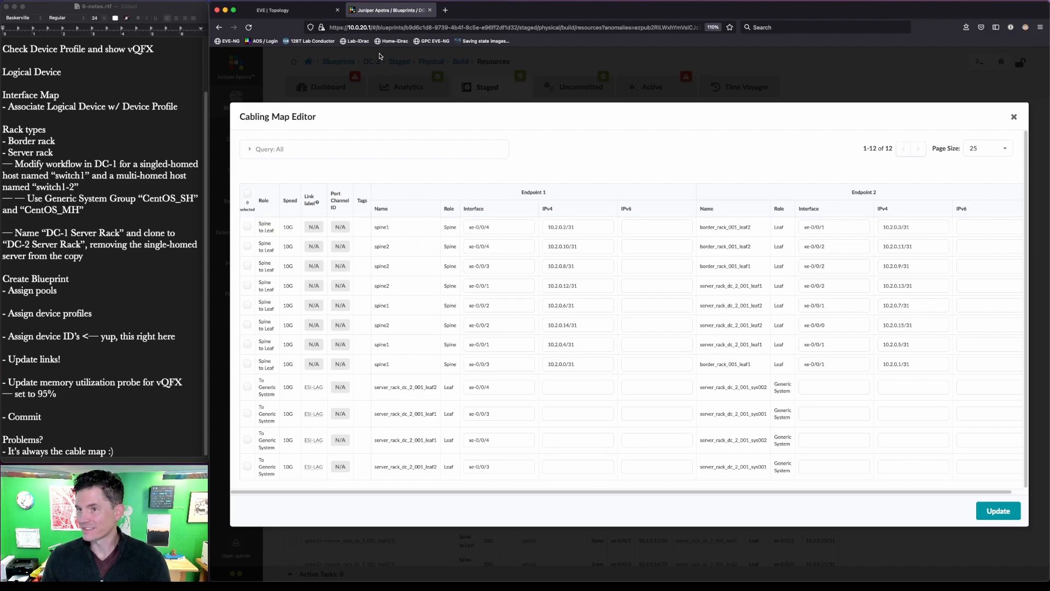
- Compare the DC2-spine2 to DC2-leaf2 xe-0/0/2 cabling in the EVE-NG topology
click(300, 11)
key(ctrl+a)
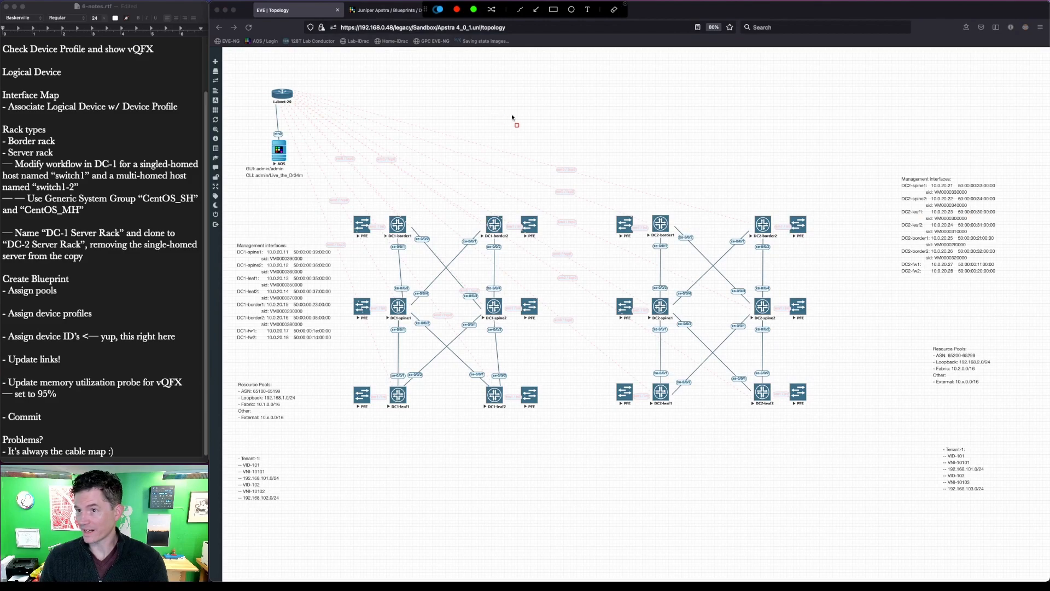
mouse_move(753, 326)
mouse_down()
mouse_move(779, 341)
mouse_move(787, 378)
mouse_up()
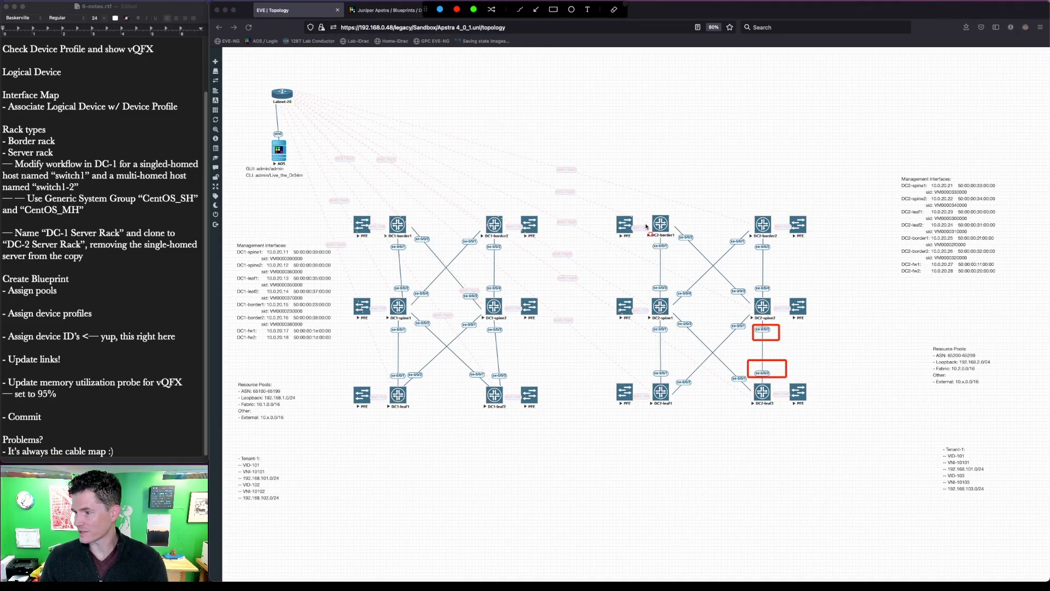
key(Escape)
click(408, 8)
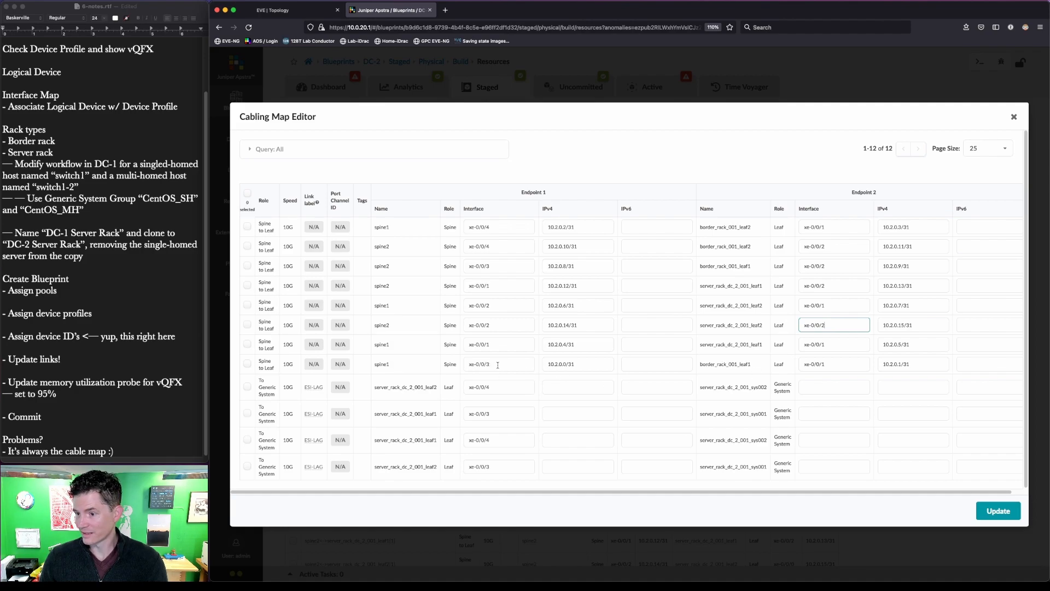
- Set the spine2–leaf2 link's leaf interface to xe-0/0/2 and save the cabling map
click(516, 347)
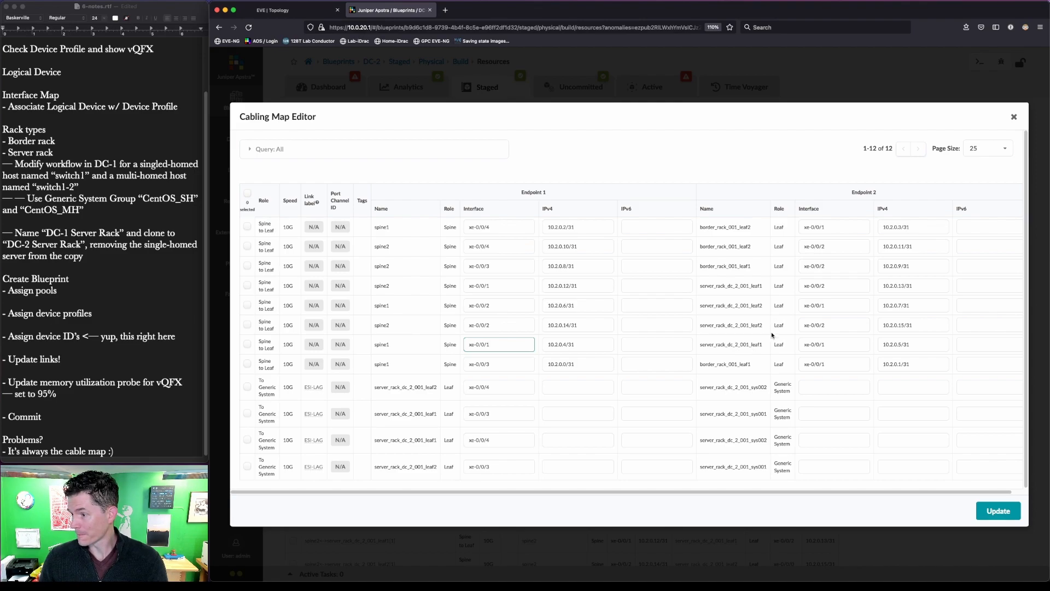
click(401, 305)
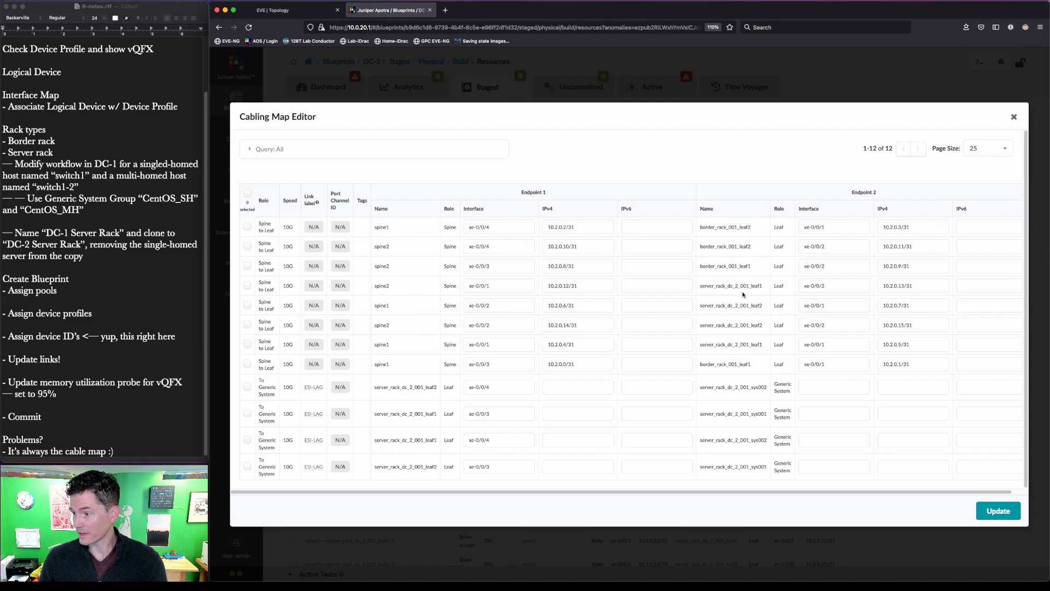
click(1015, 511)
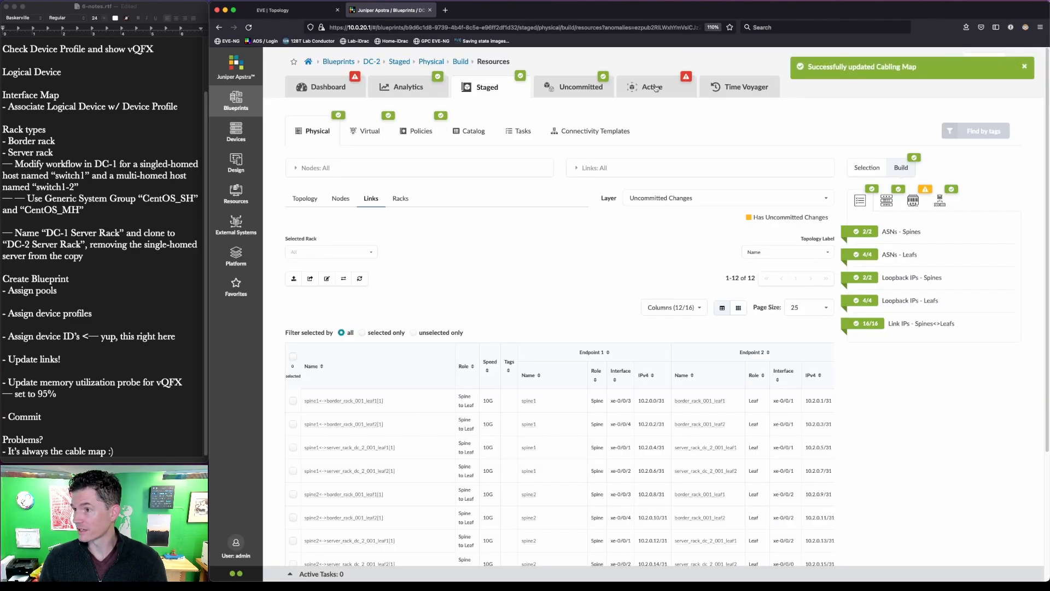
- Check DC-2's anomalies, commit the pending link change, and return to the blueprints list
click(655, 88)
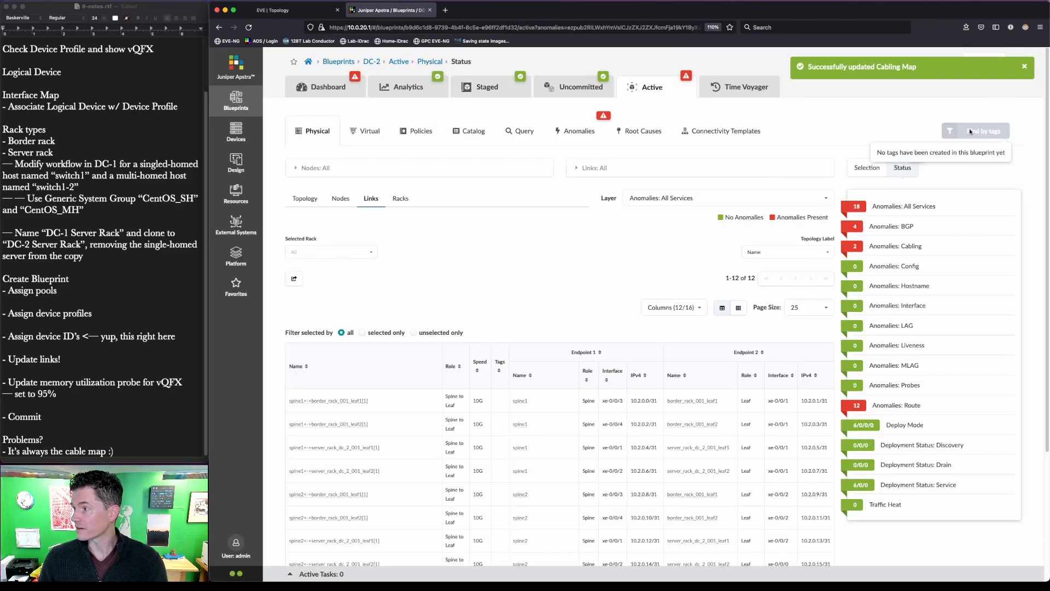
click(566, 91)
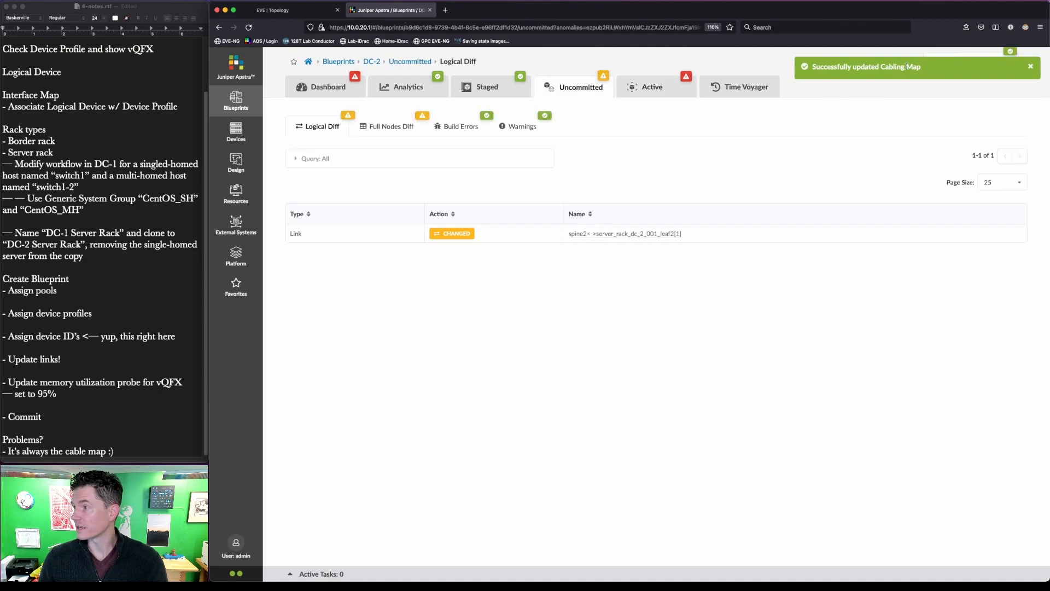
click(991, 68)
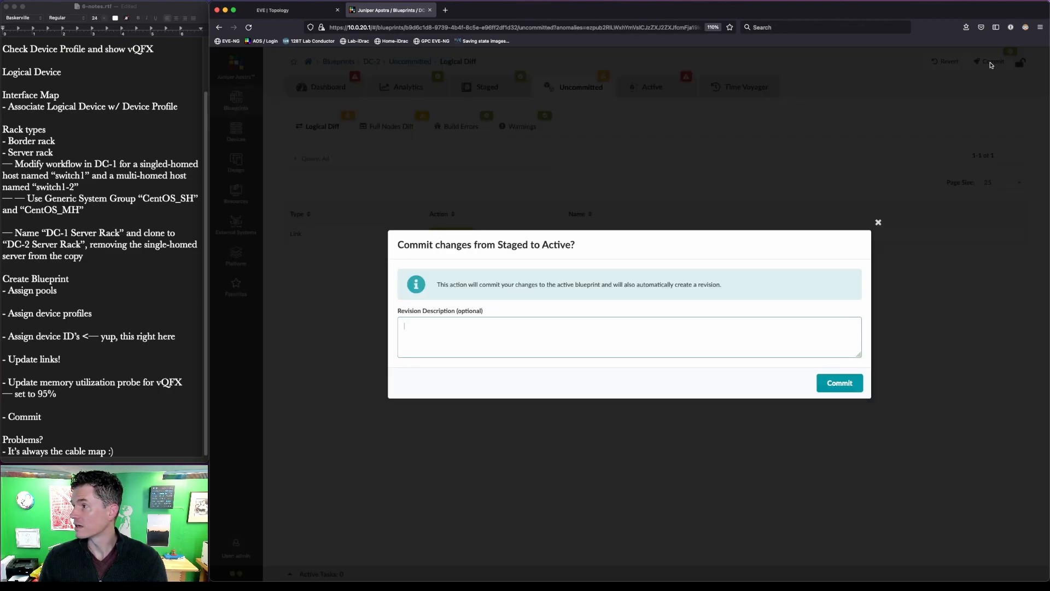
click(843, 389)
click(330, 62)
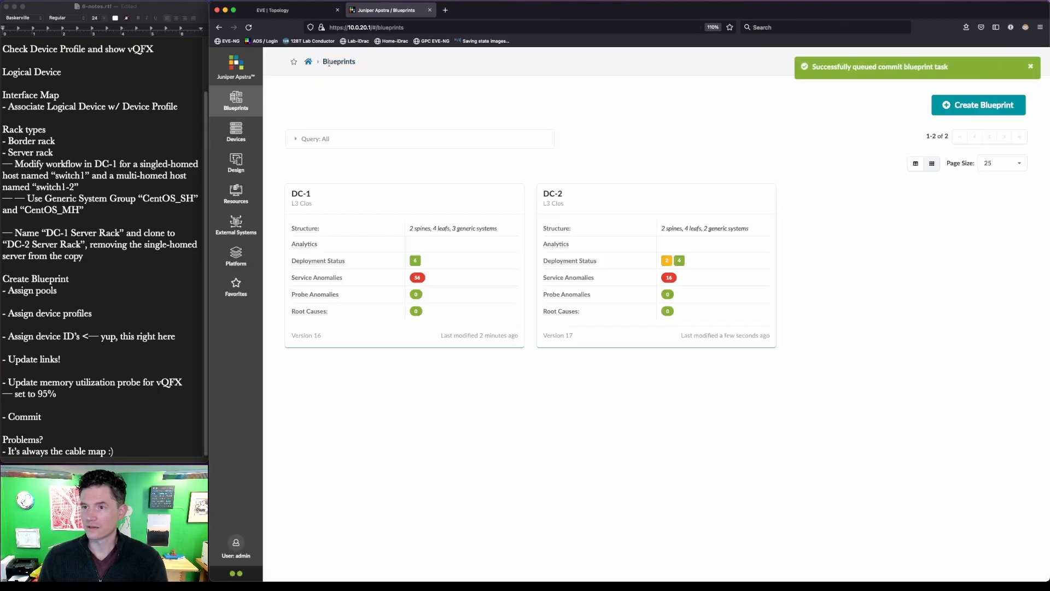
- Confirm DC-2's dashboard shows zero Cabling and BGP anomalies
click(308, 201)
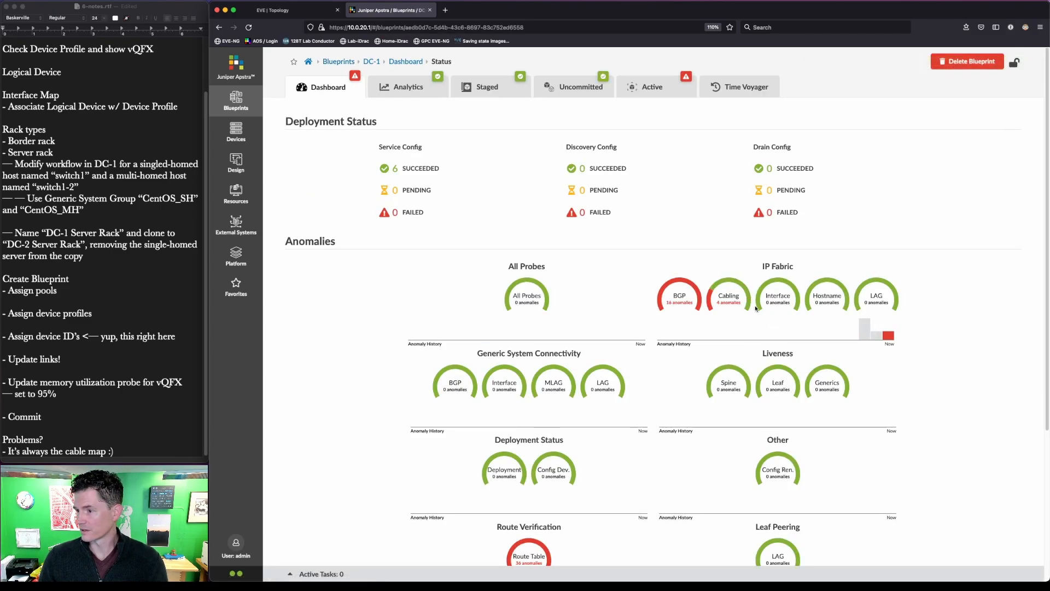
scroll(682, 463, down, 4)
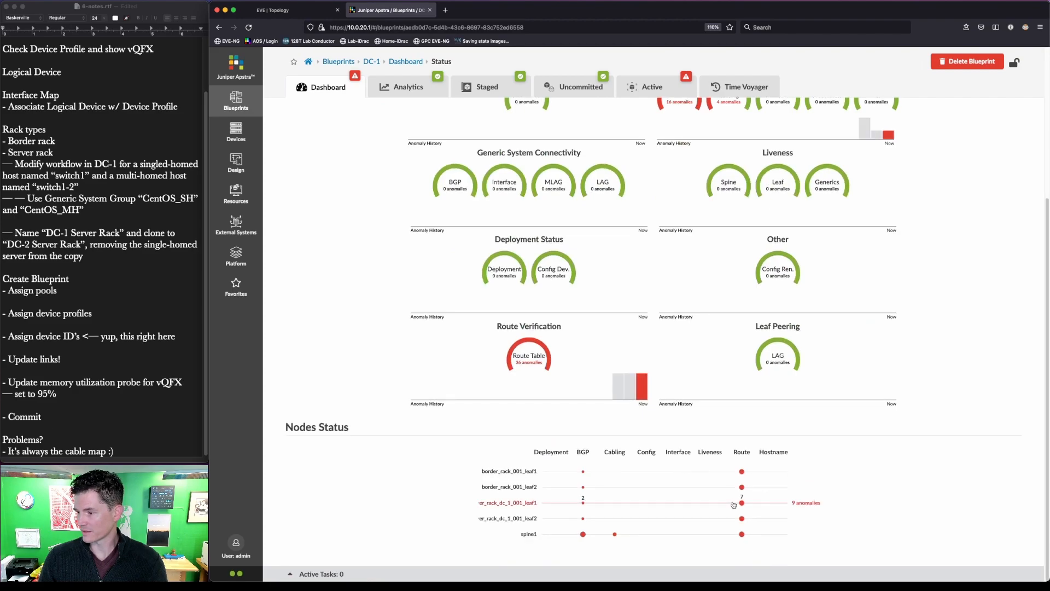
scroll(738, 465, up, 4)
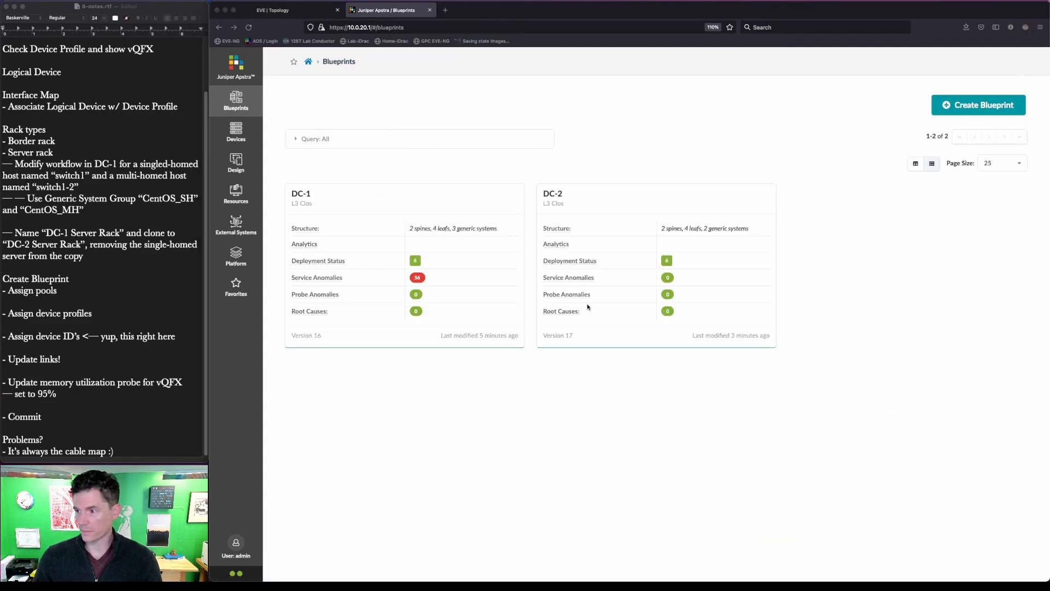
click(558, 195)
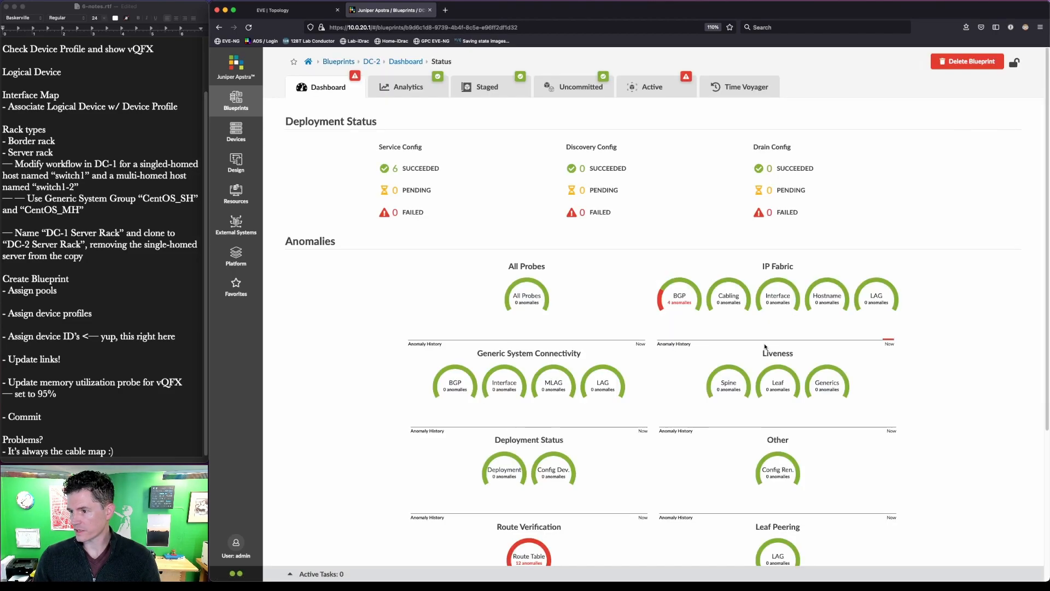
drag(702, 270, 754, 325)
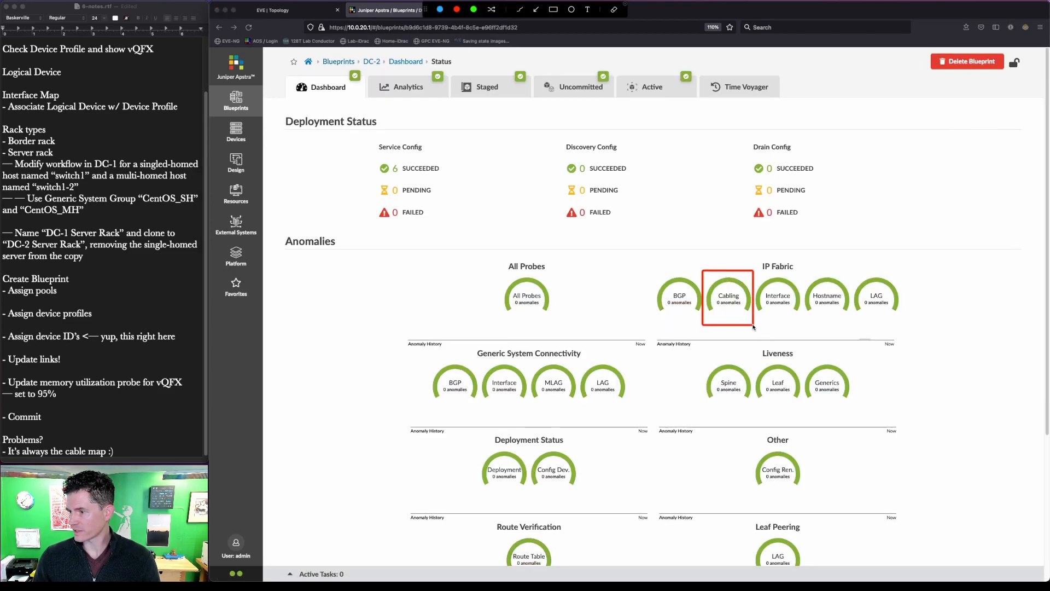
drag(642, 264, 716, 339)
key(Escape)
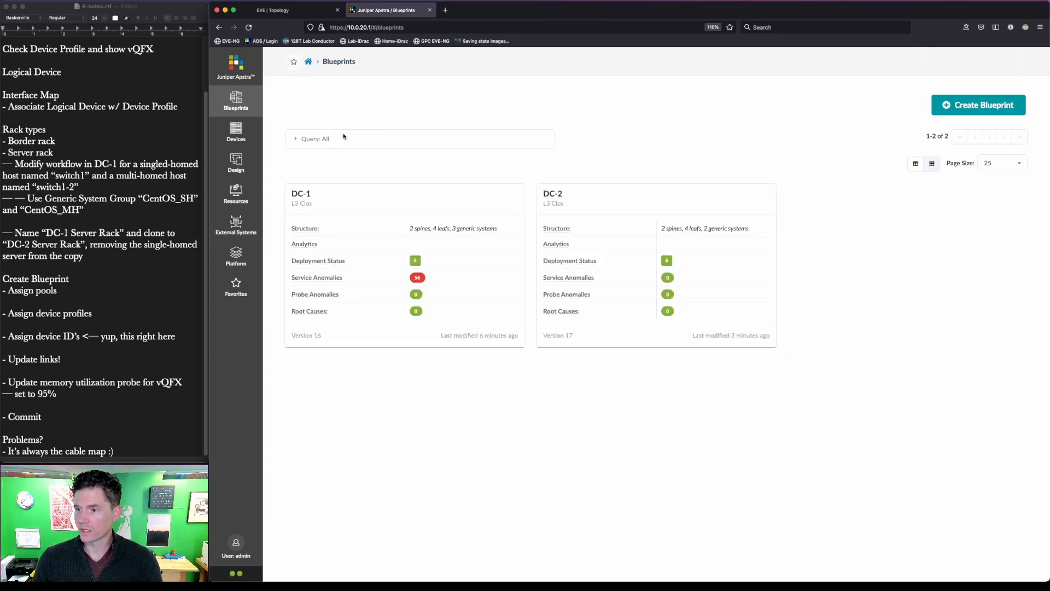
- Note DC-1's 56 service anomalies on the overview and open DC-1's dashboard
key(alt+a)
drag(406, 268, 433, 291)
key(Escape)
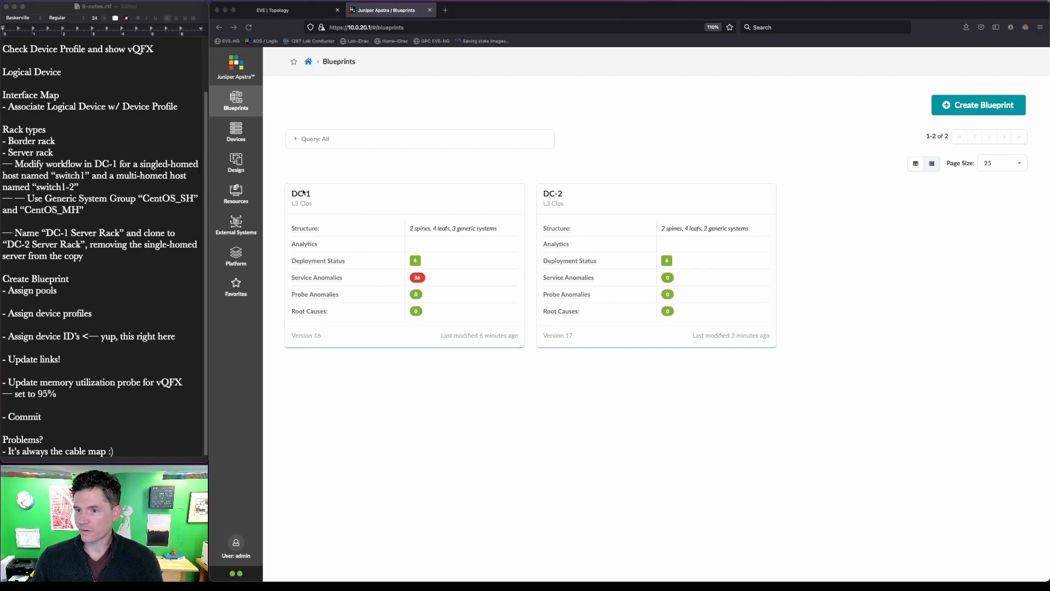
click(303, 196)
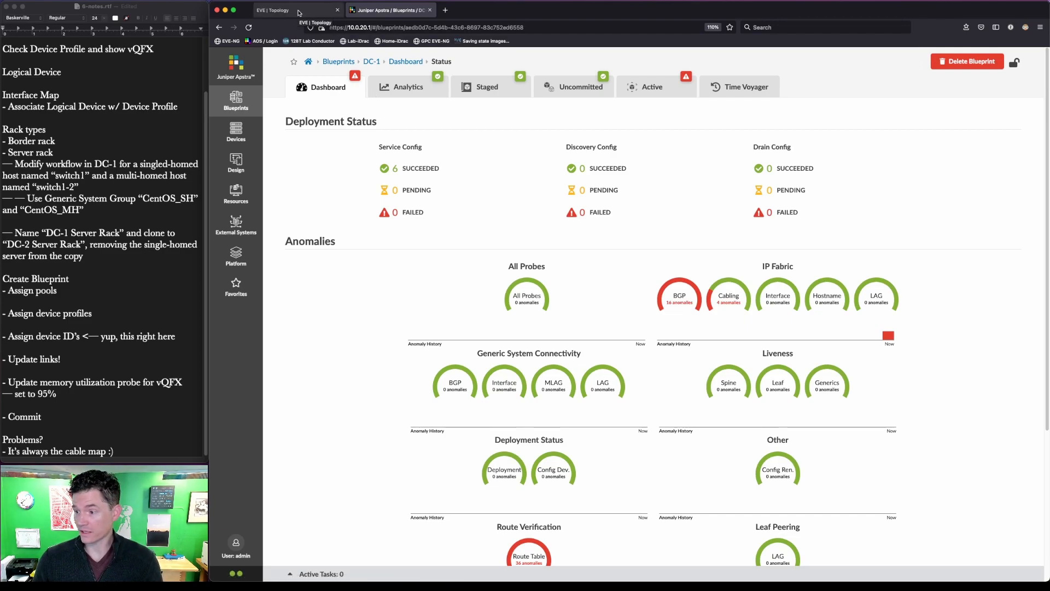
scroll(599, 452, down, 5)
scroll(599, 452, up, 5)
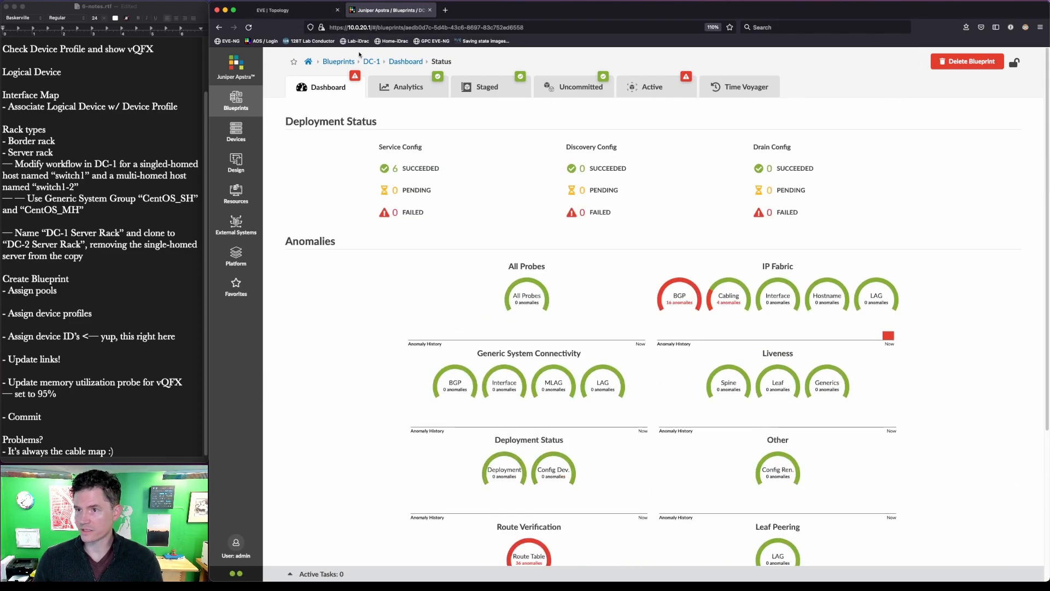
- Locate the DC-1 part of the EVE-NG topology and open a telnet console to DC1-leaf2
click(290, 10)
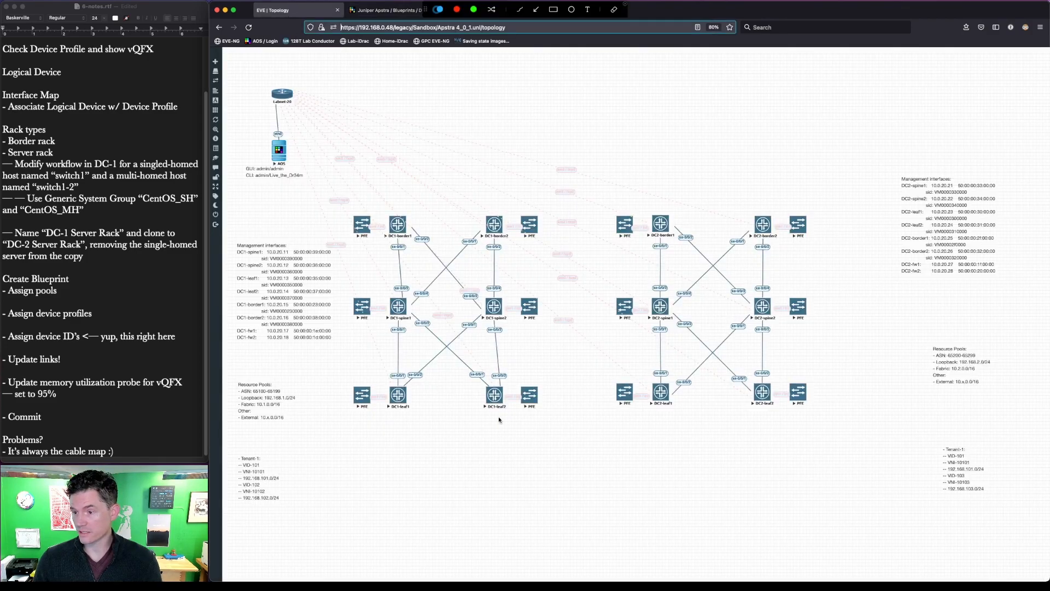
mouse_move(559, 433)
mouse_down()
mouse_move(295, 219)
mouse_move(325, 182)
mouse_up()
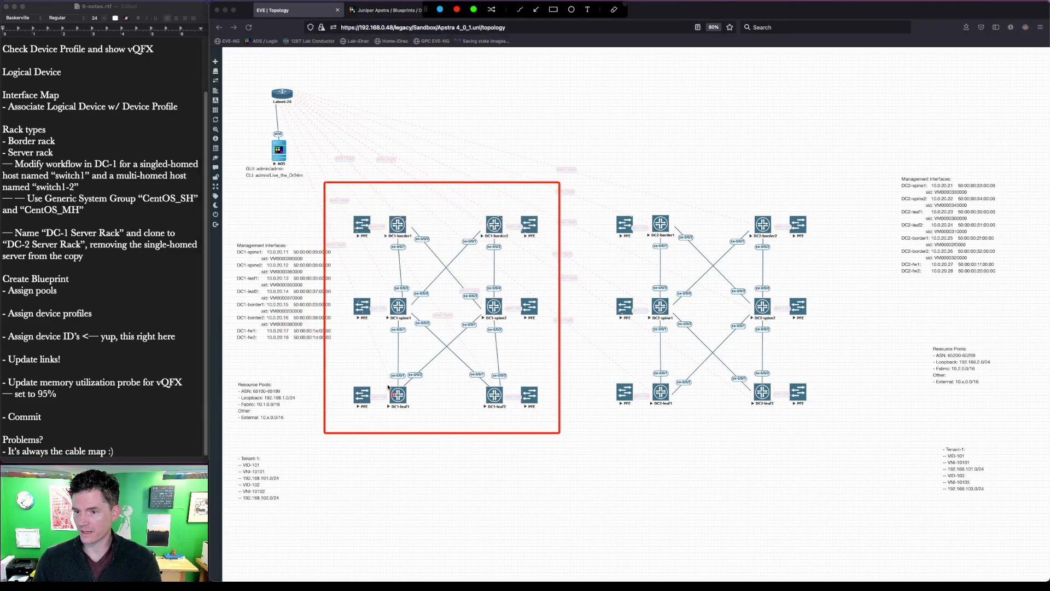
key(Escape)
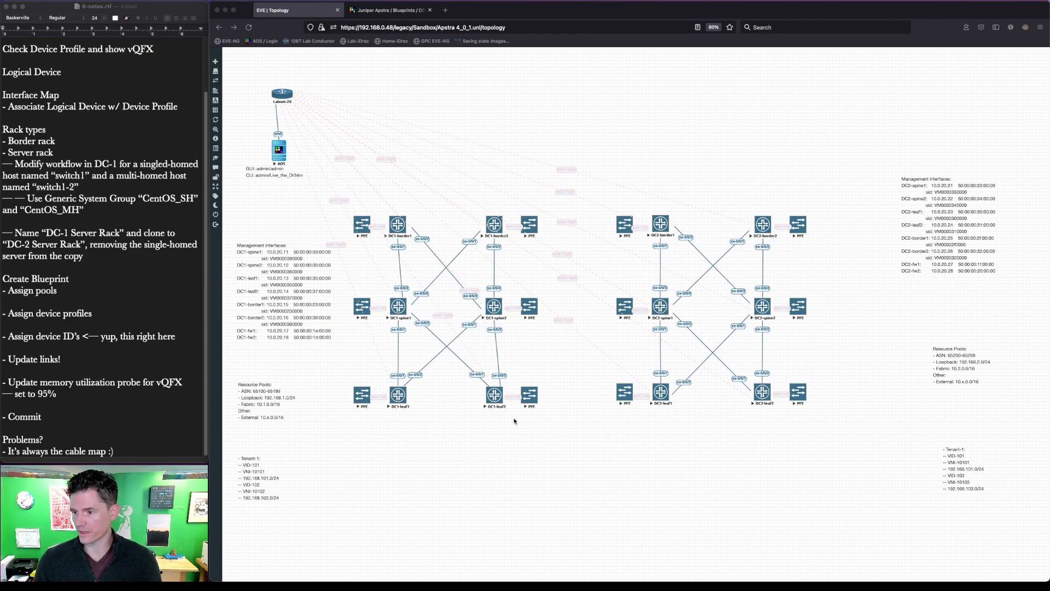
click(546, 450)
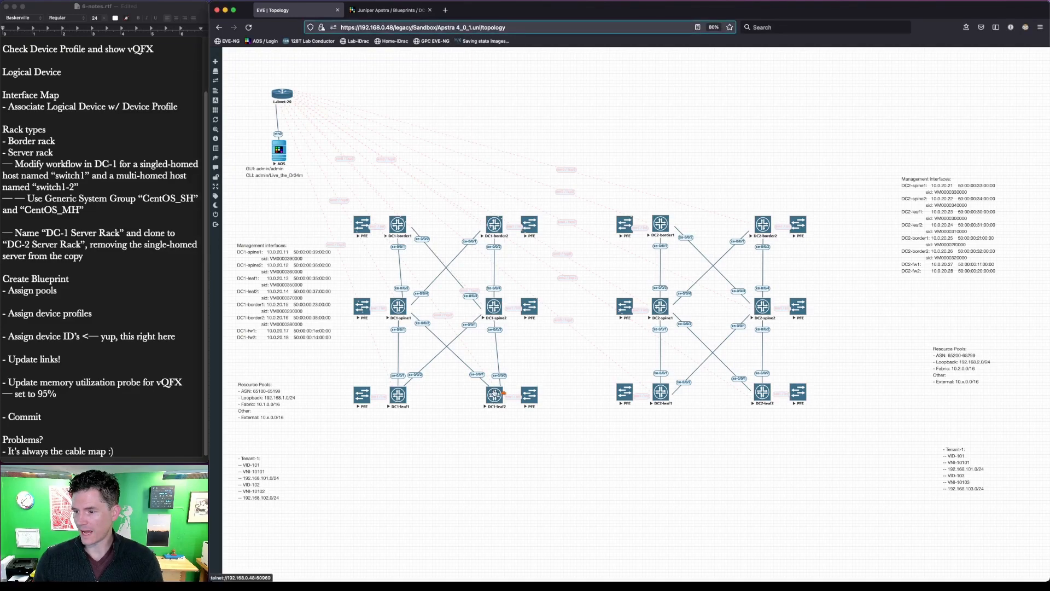
click(495, 402)
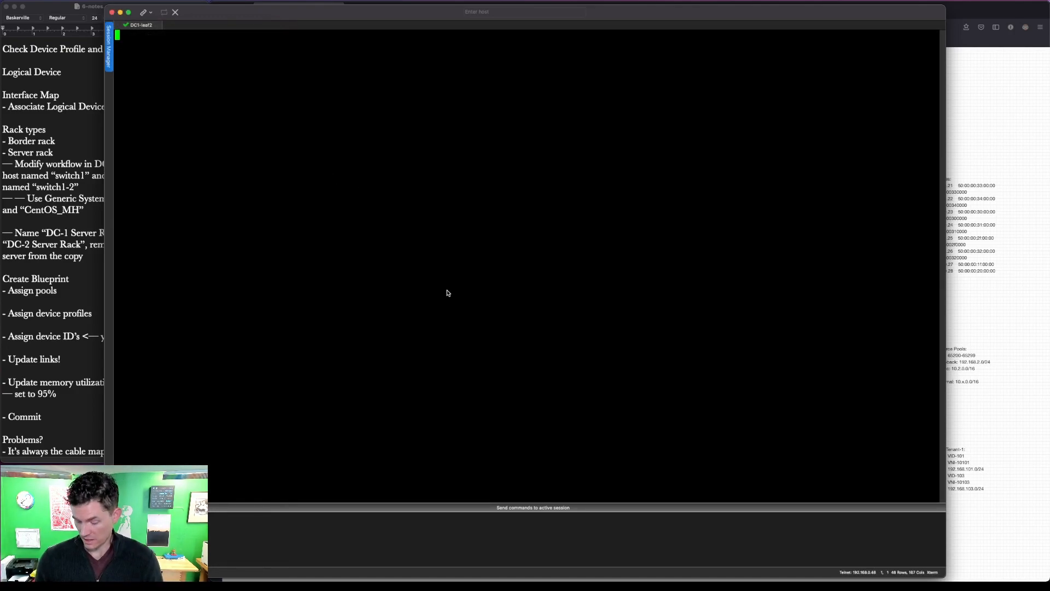
- Log in as root, start the Junos CLI, and run 'show bgp summary'
key(Return)
text(root)
key(Return)
key(Return)
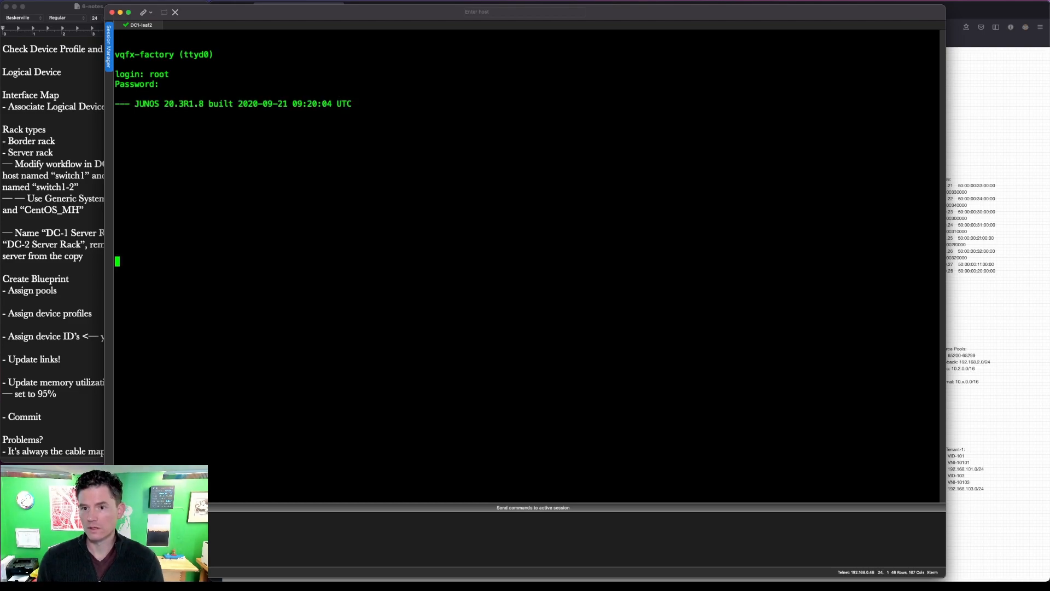
text(cli)
key(Return)
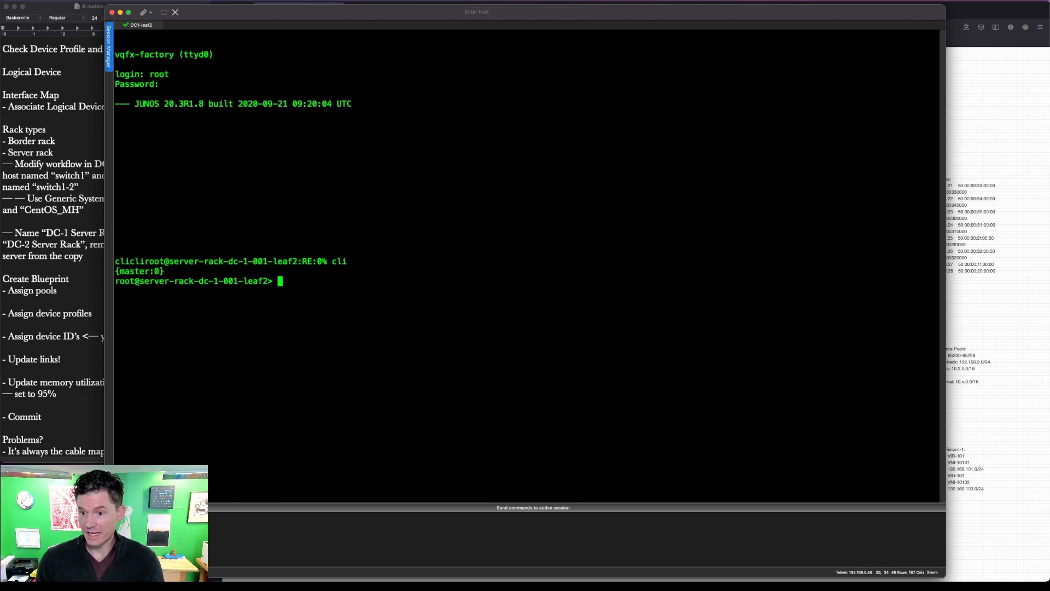
text(show)
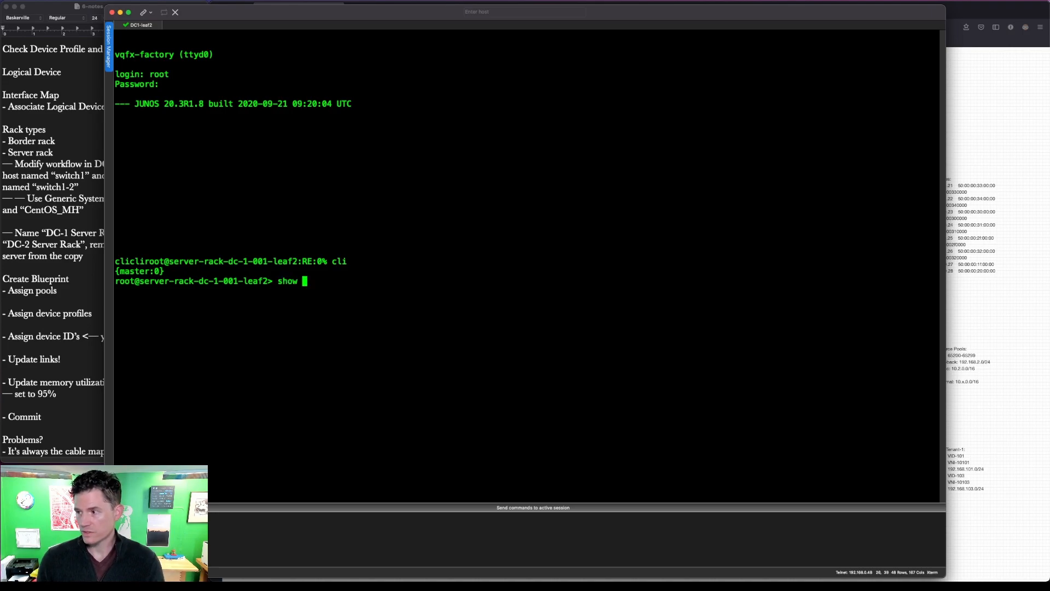
text( bgp summary)
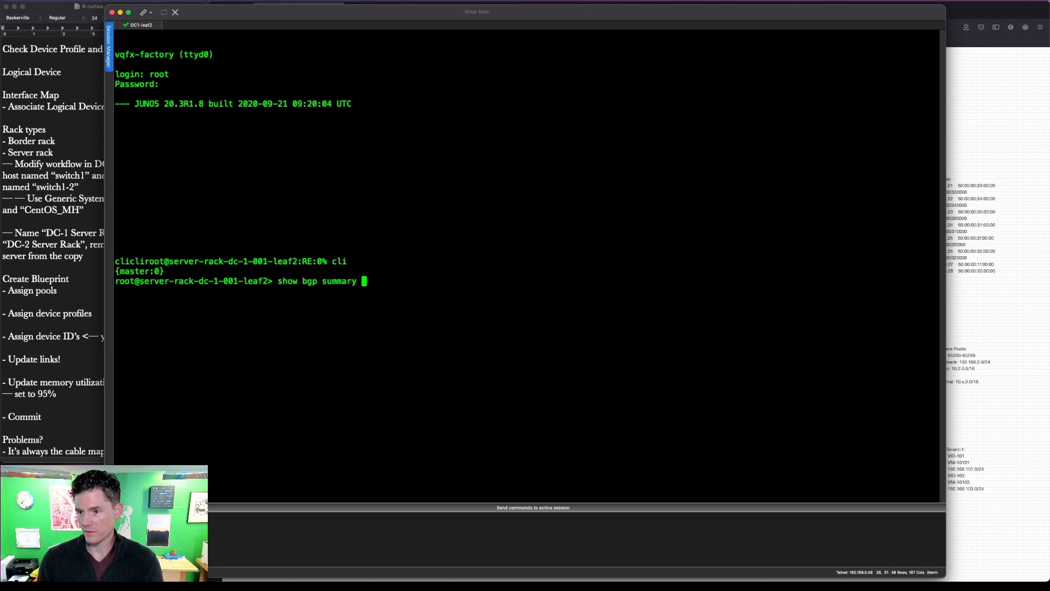
key(Return)
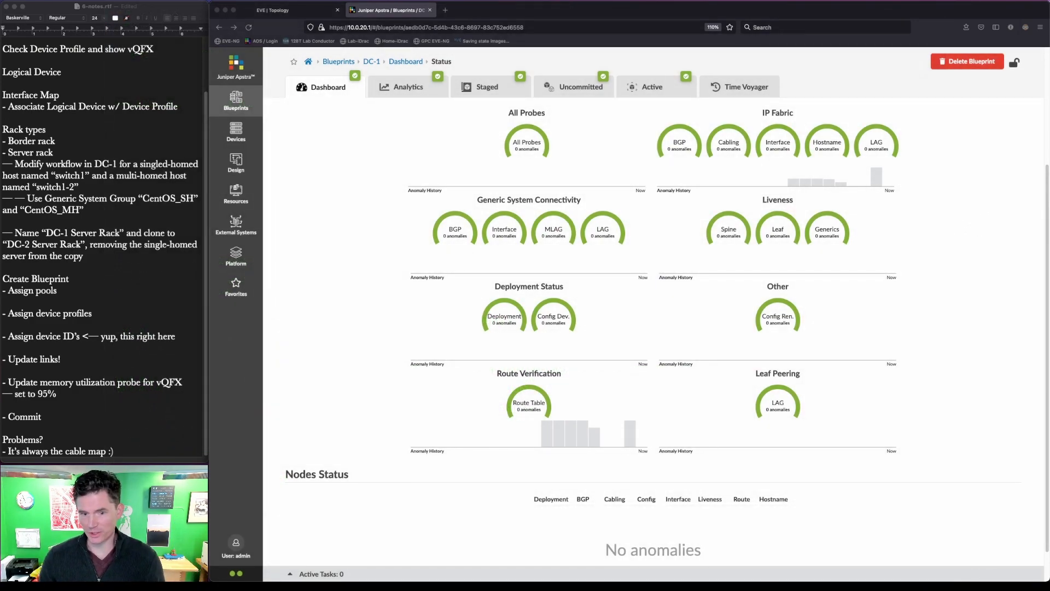
- Switch to the EVE-NG lab diagram showing both data centres' topology
click(316, 13)
key(ctrl+alt+a)
mouse_move(348, 291)
mouse_down()
mouse_move(421, 330)
mouse_move(414, 324)
mouse_up()
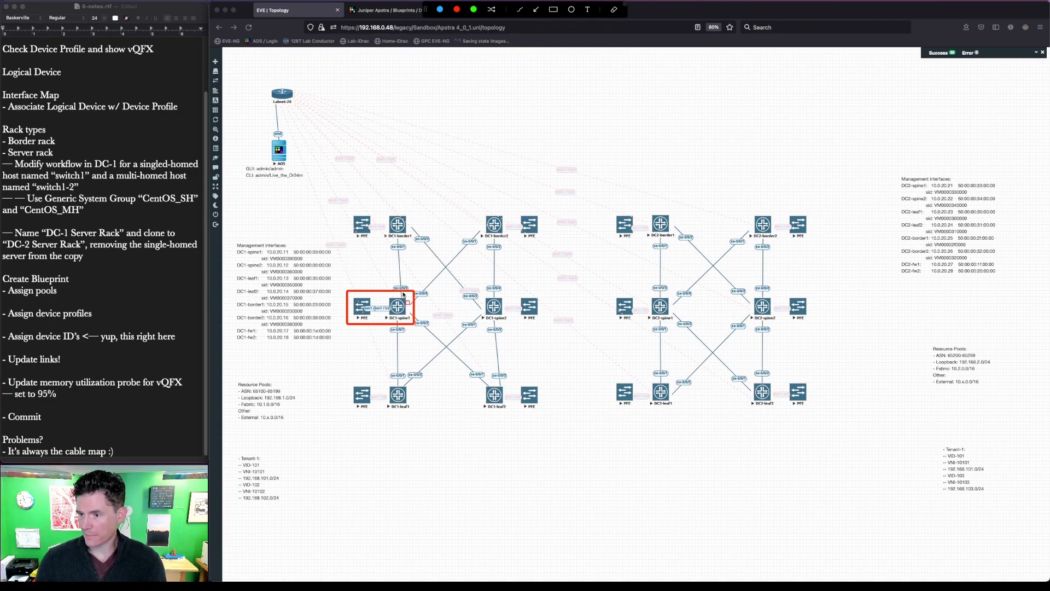
- Go back to Apstra and show the DC-1 blueprint's Staged physical topology
key(Escape)
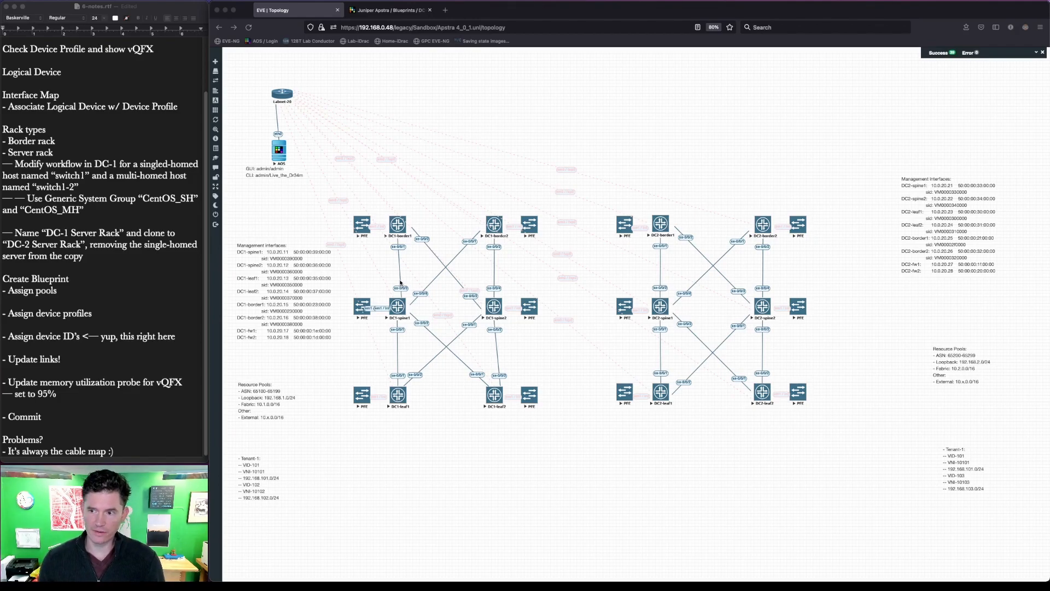
click(383, 10)
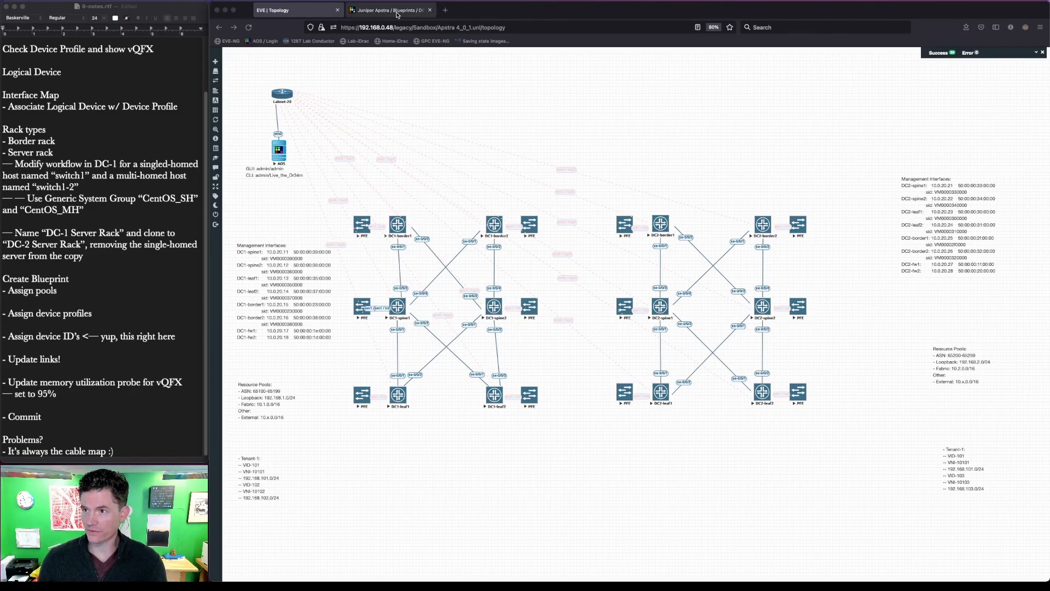
click(469, 90)
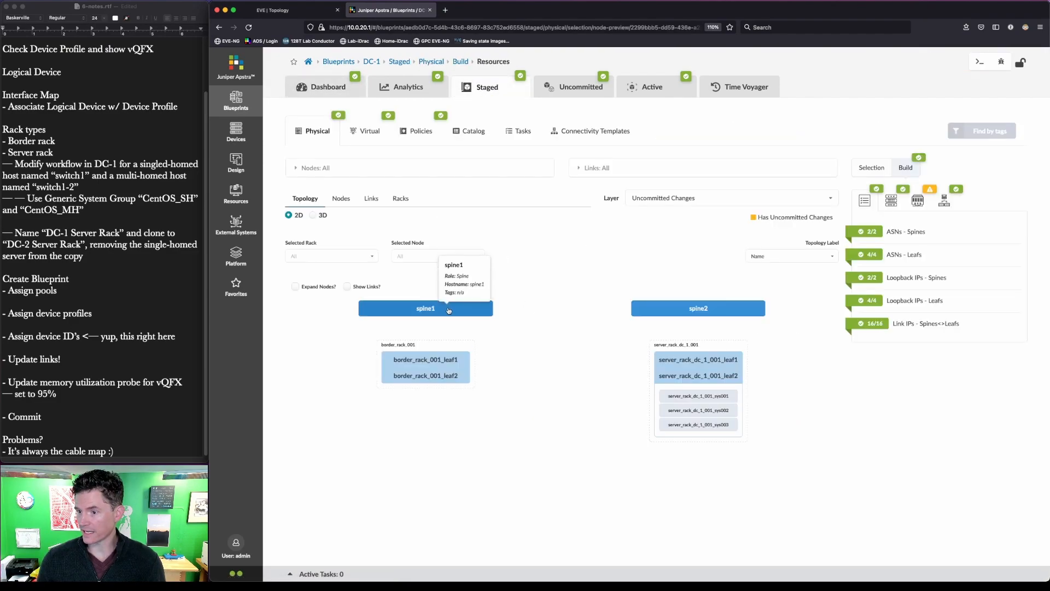
- Inspect spine1's device details, then list DC-1's staged system ID assignments
click(463, 307)
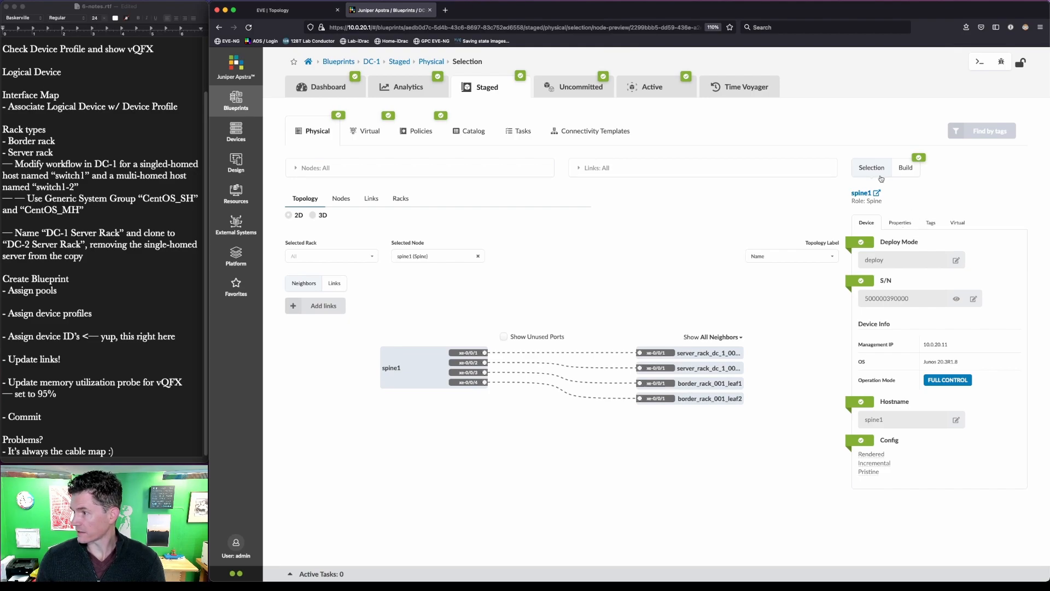
click(898, 173)
click(918, 200)
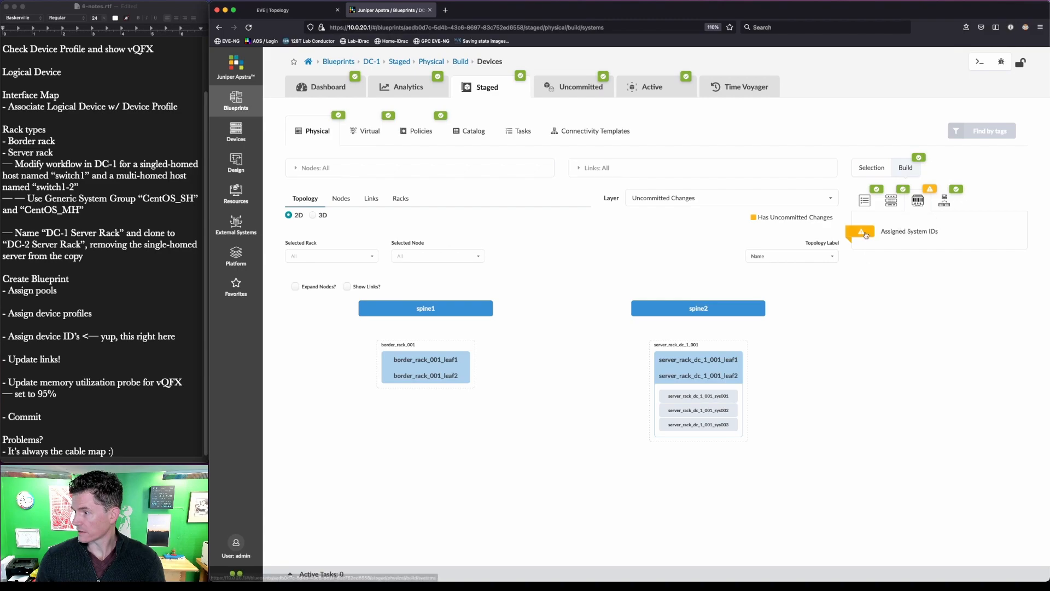
- Review Assign Systems: six switches assigned, three generic systems unassigned; close it unchanged
click(869, 279)
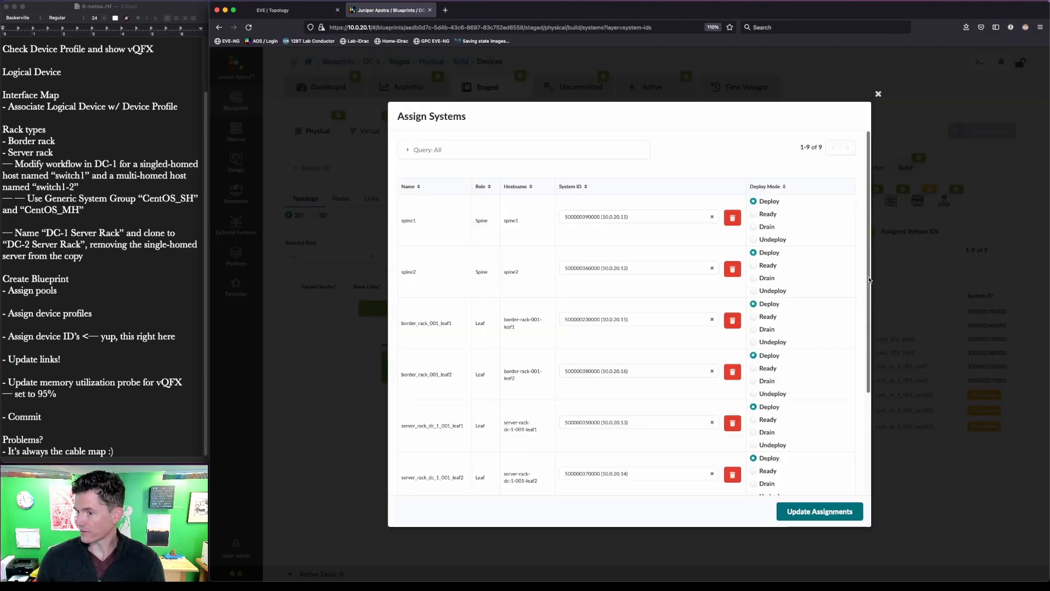
key(ctrl+alt+a)
drag(707, 192, 759, 246)
key(Escape)
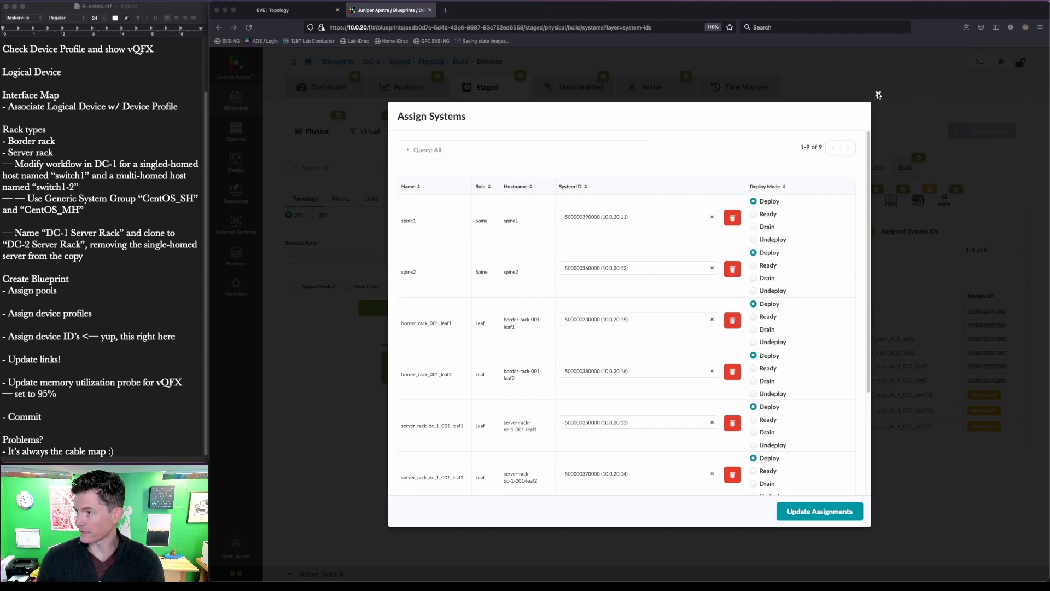
click(879, 95)
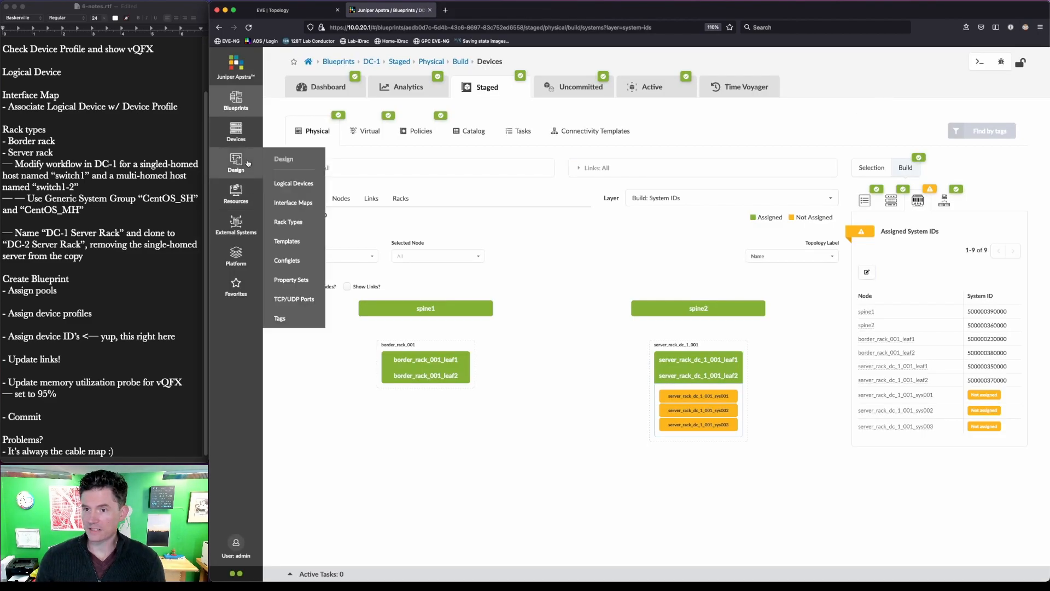
- List the twelve offbox device agents and select the 10.0.20.12 agent
mouse_move(245, 128)
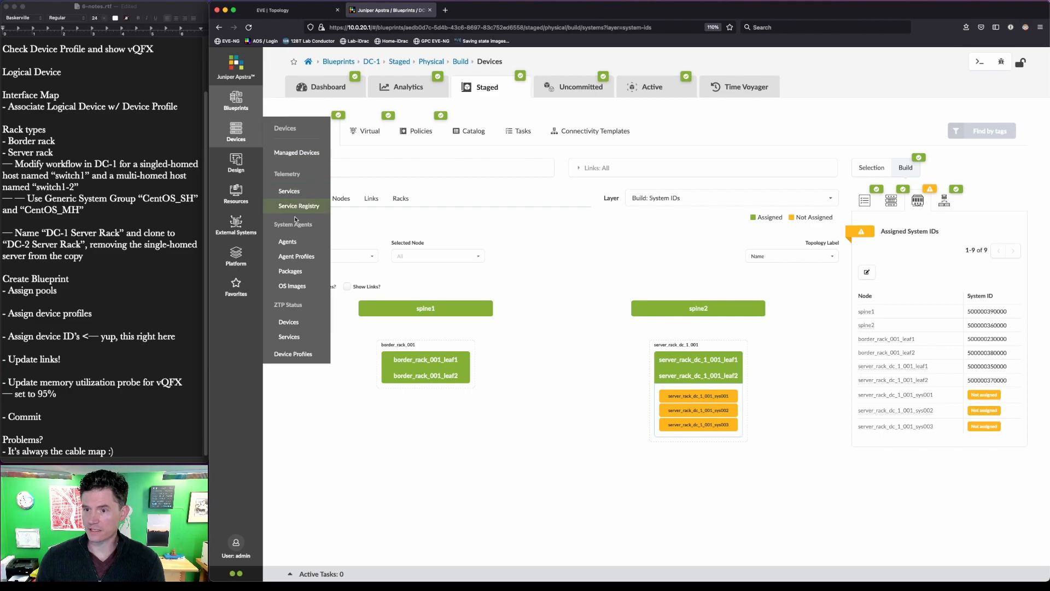
click(288, 242)
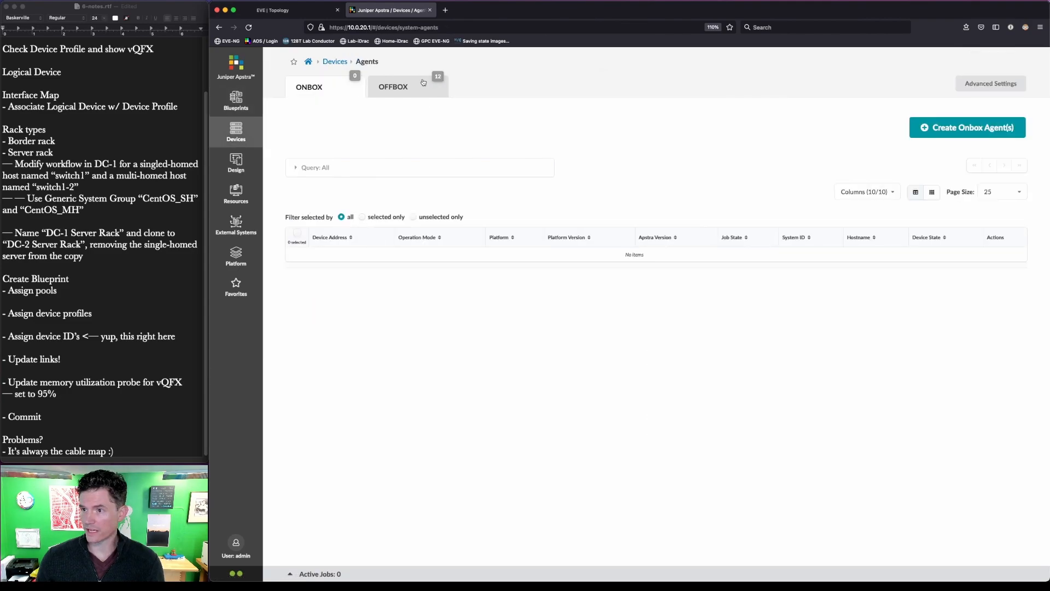
click(420, 87)
click(297, 258)
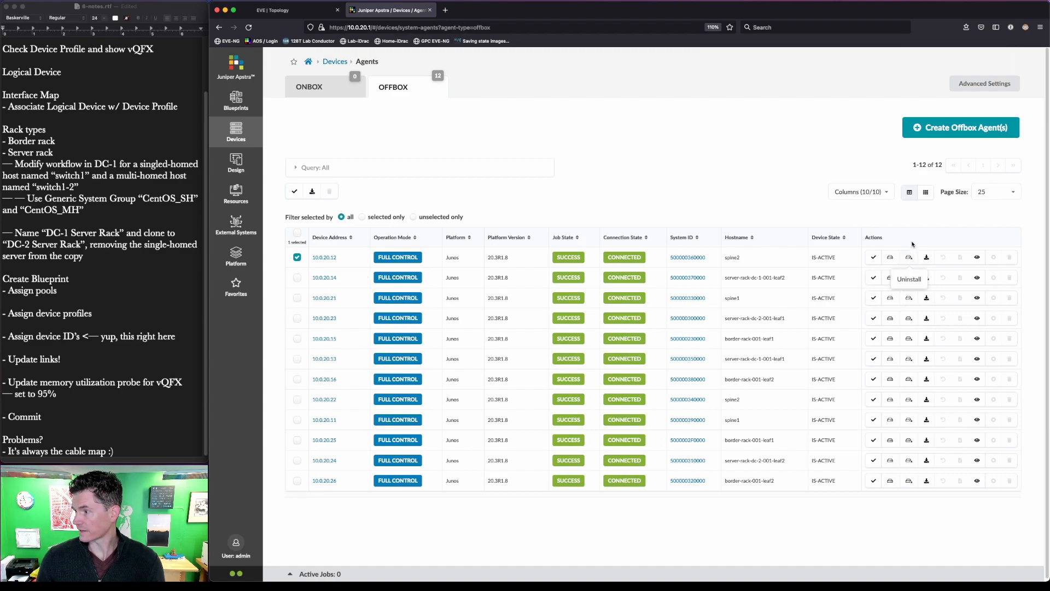
key(ctrl+a)
drag(899, 247, 919, 271)
key(Escape)
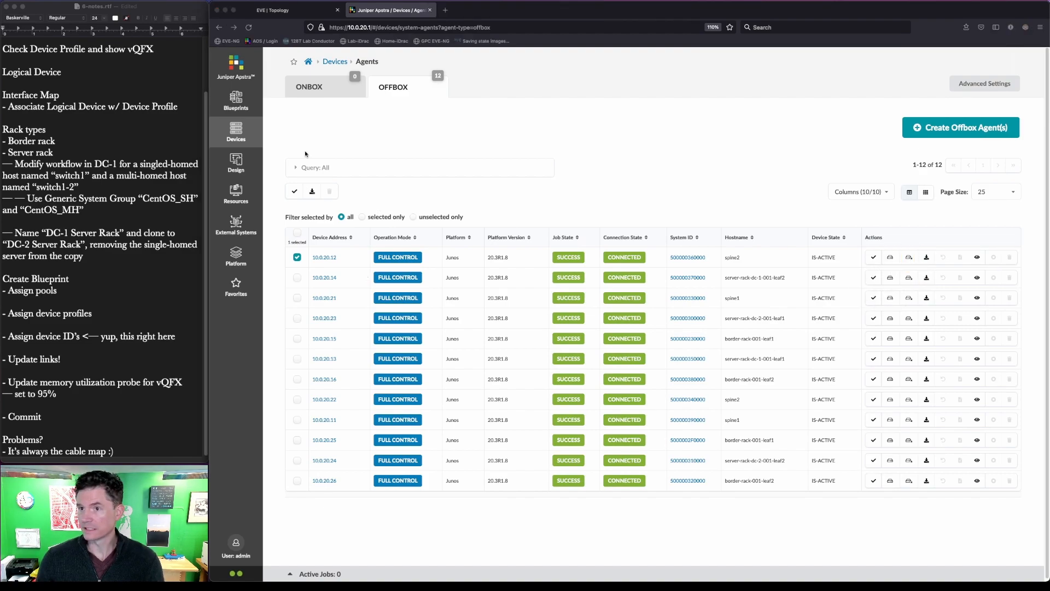
- Show Managed Devices with all 12 vQFX switches IS-ACTIVE and select spine1
mouse_move(232, 129)
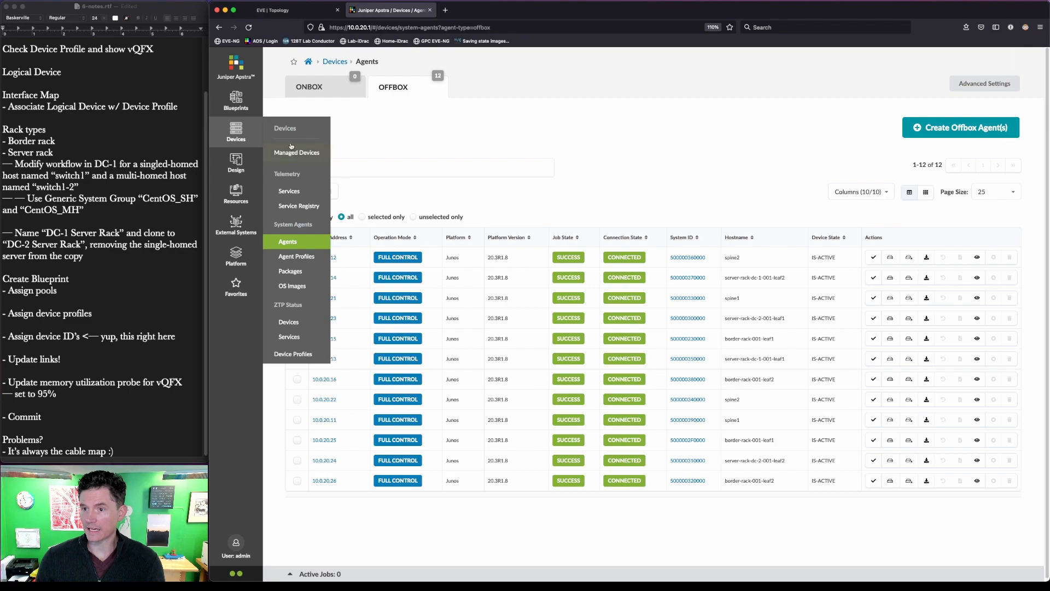
click(291, 153)
click(298, 193)
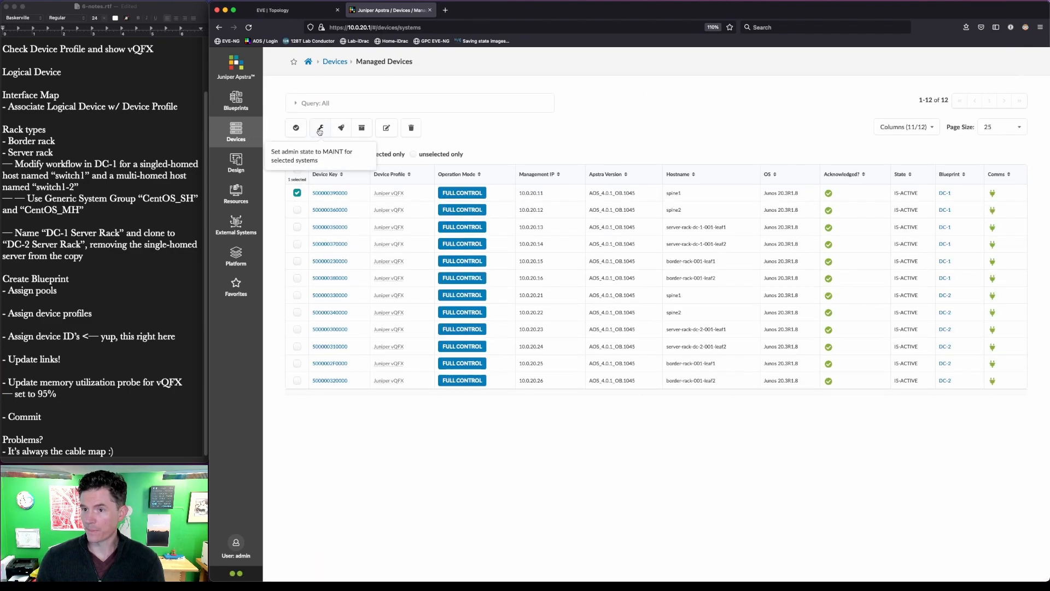
click(386, 129)
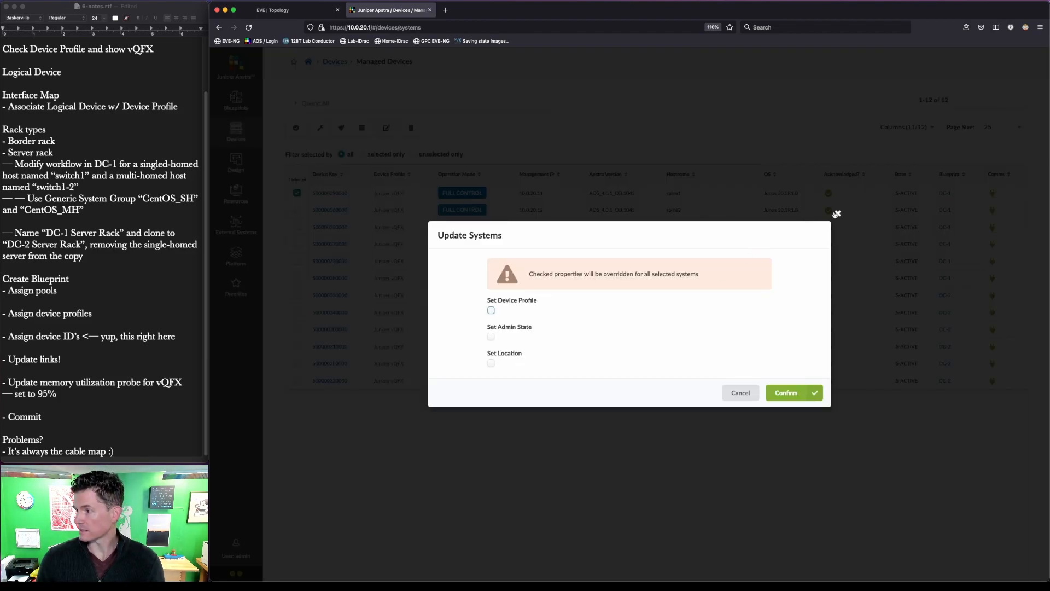
click(491, 337)
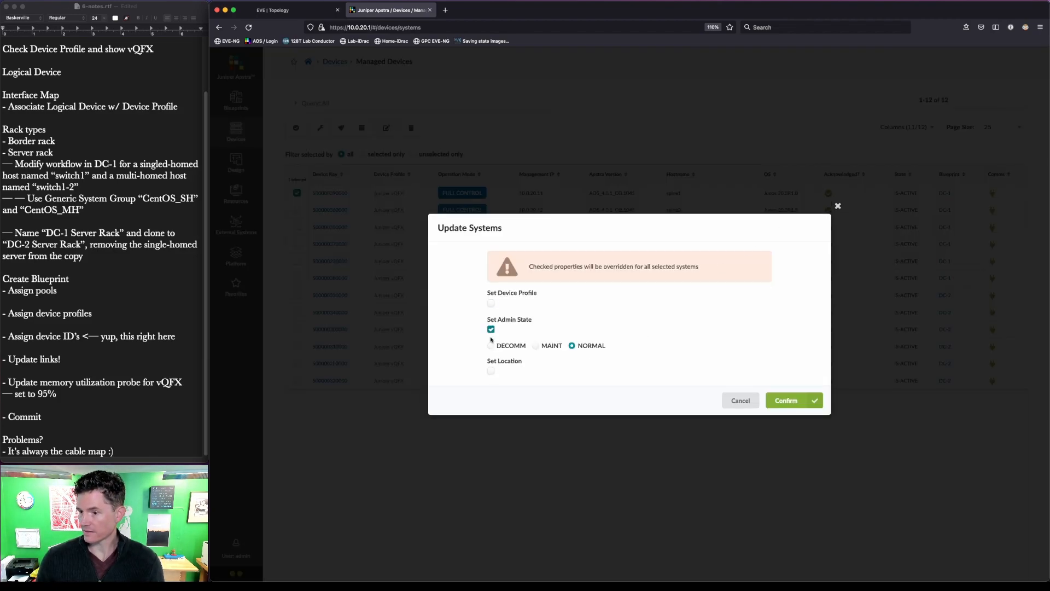
click(491, 346)
click(490, 329)
click(839, 213)
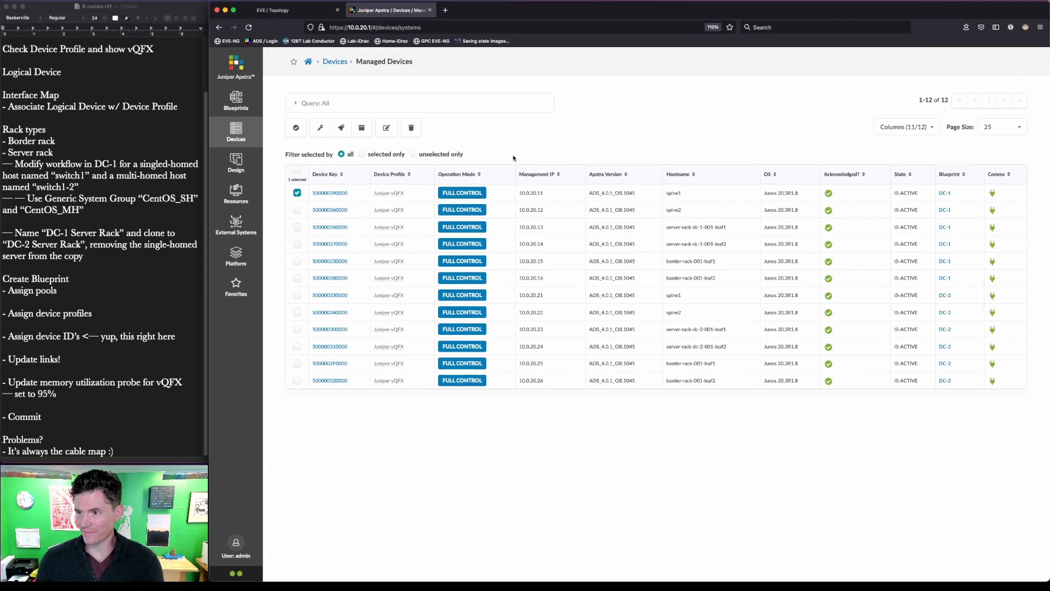
mouse_move(239, 170)
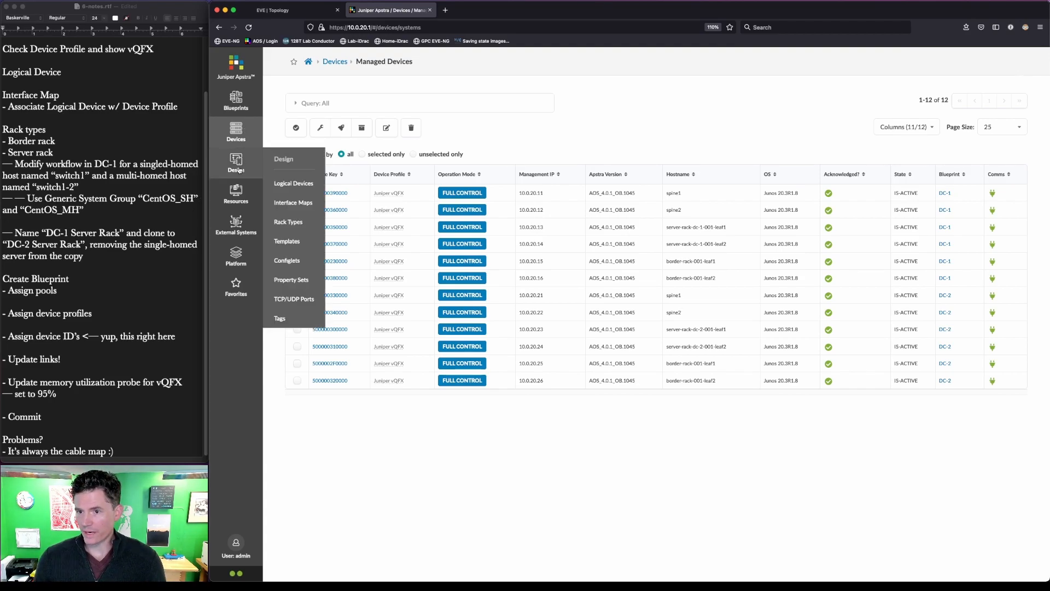
click(291, 9)
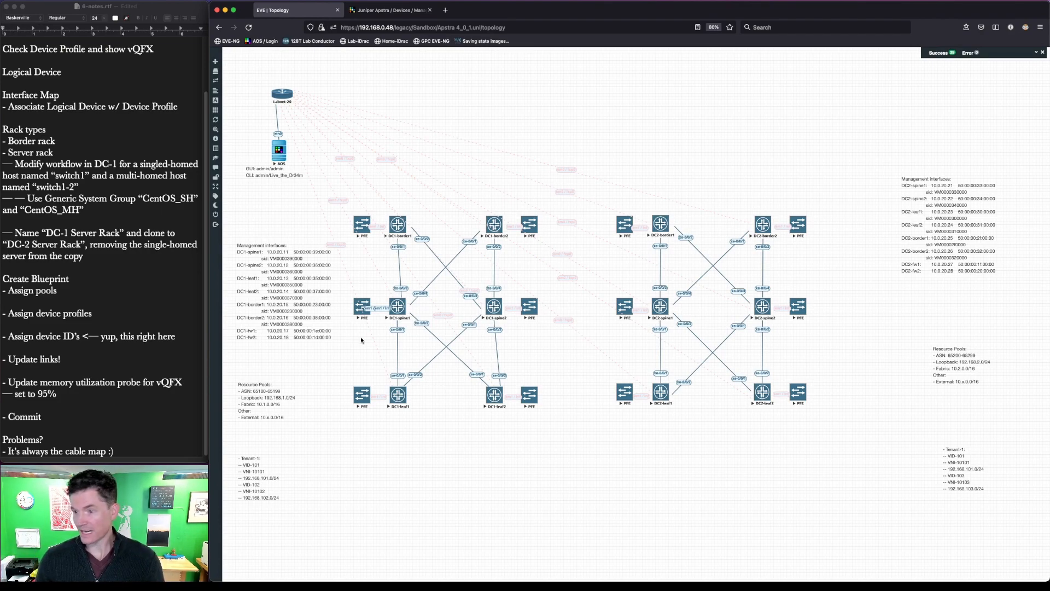
click(417, 11)
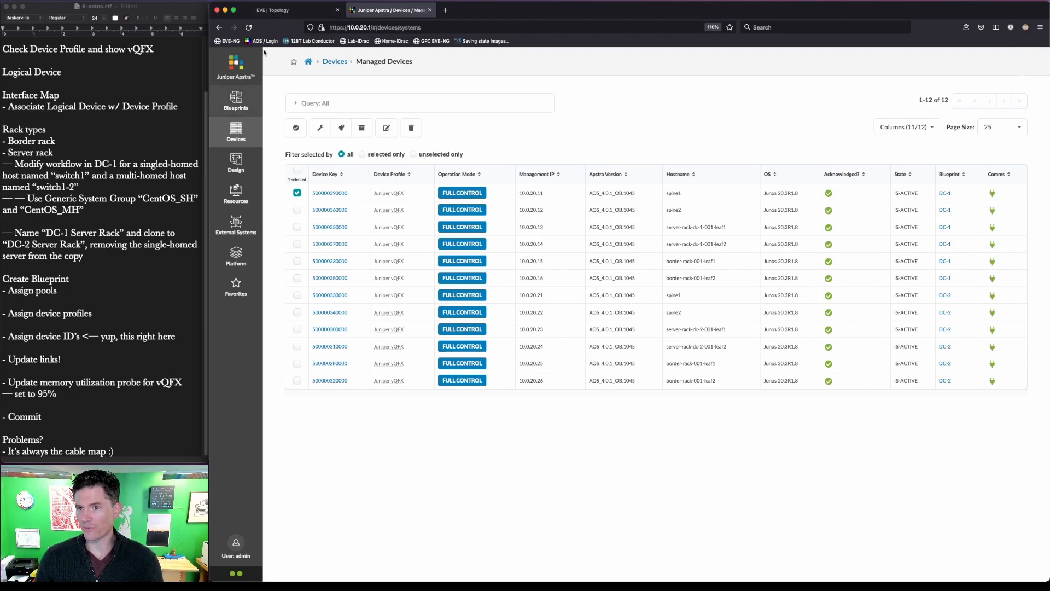
- Bring up the Blueprints cards: DC-1 (Version 20) and DC-2 (Version 17), both anomaly-free
click(285, 12)
click(391, 13)
click(234, 103)
mouse_move(796, 376)
mouse_down()
mouse_move(725, 267)
mouse_move(267, 162)
mouse_up()
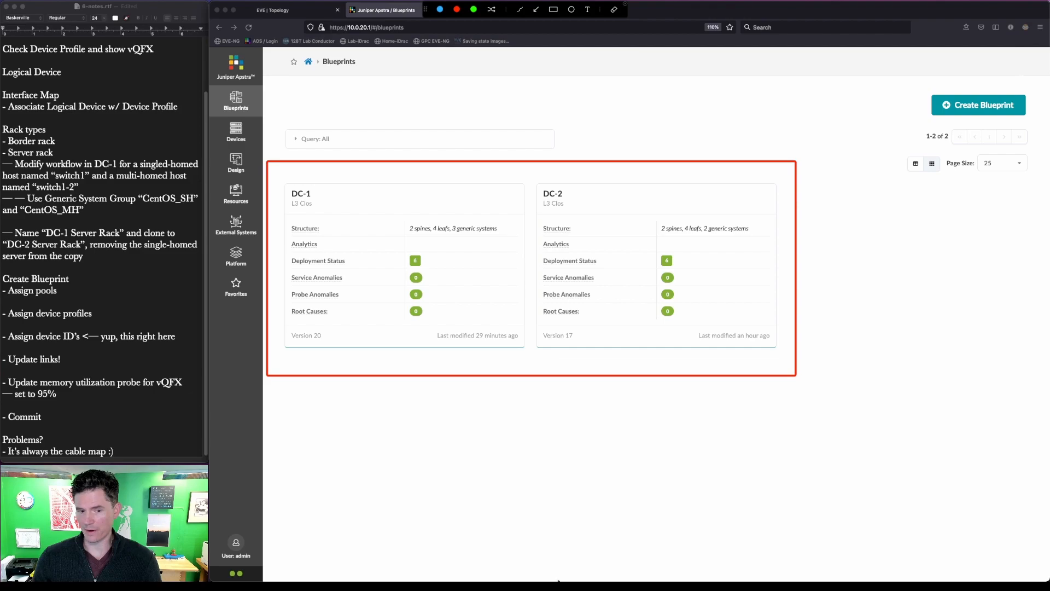
key(Escape)
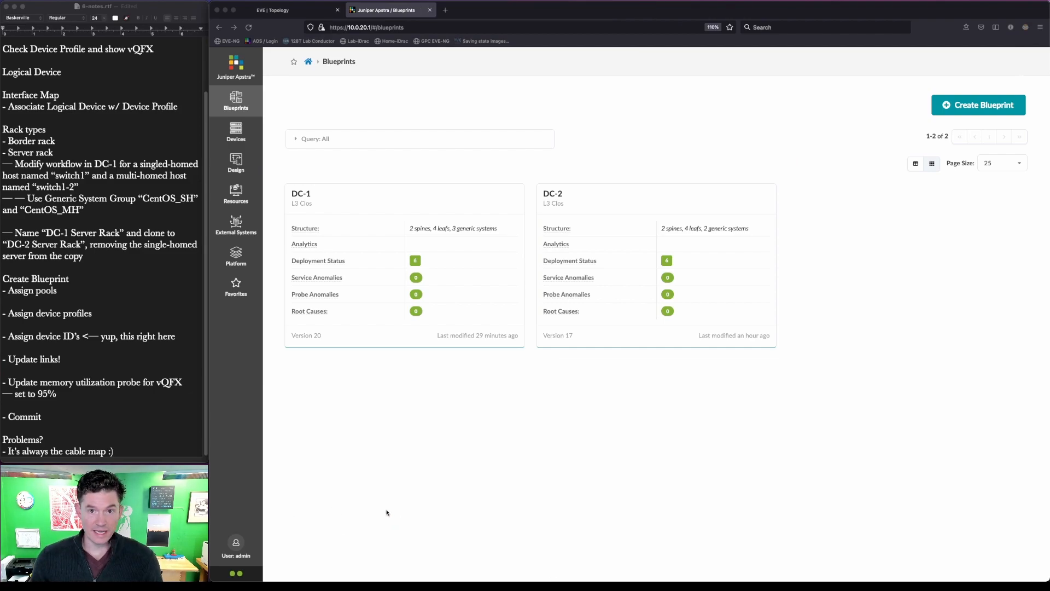